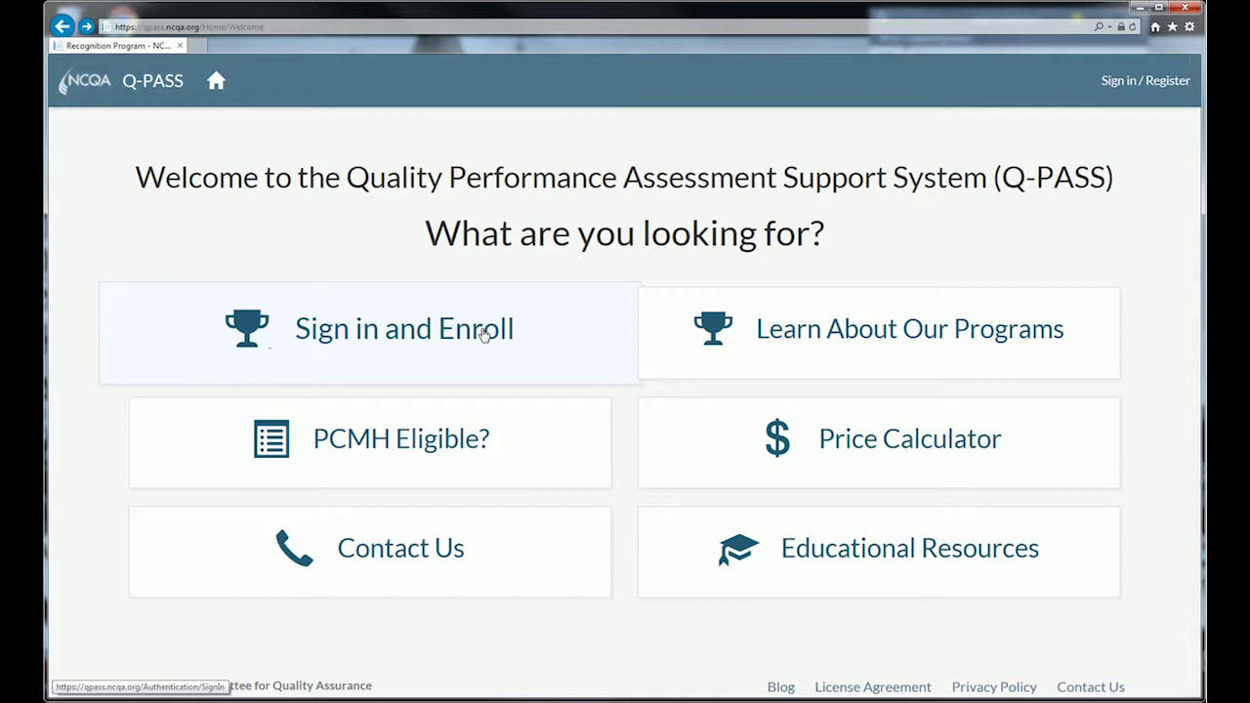
# Choose 'Sign in and Enroll' on the Q-PASS welcome page
pyautogui.click(483, 334)
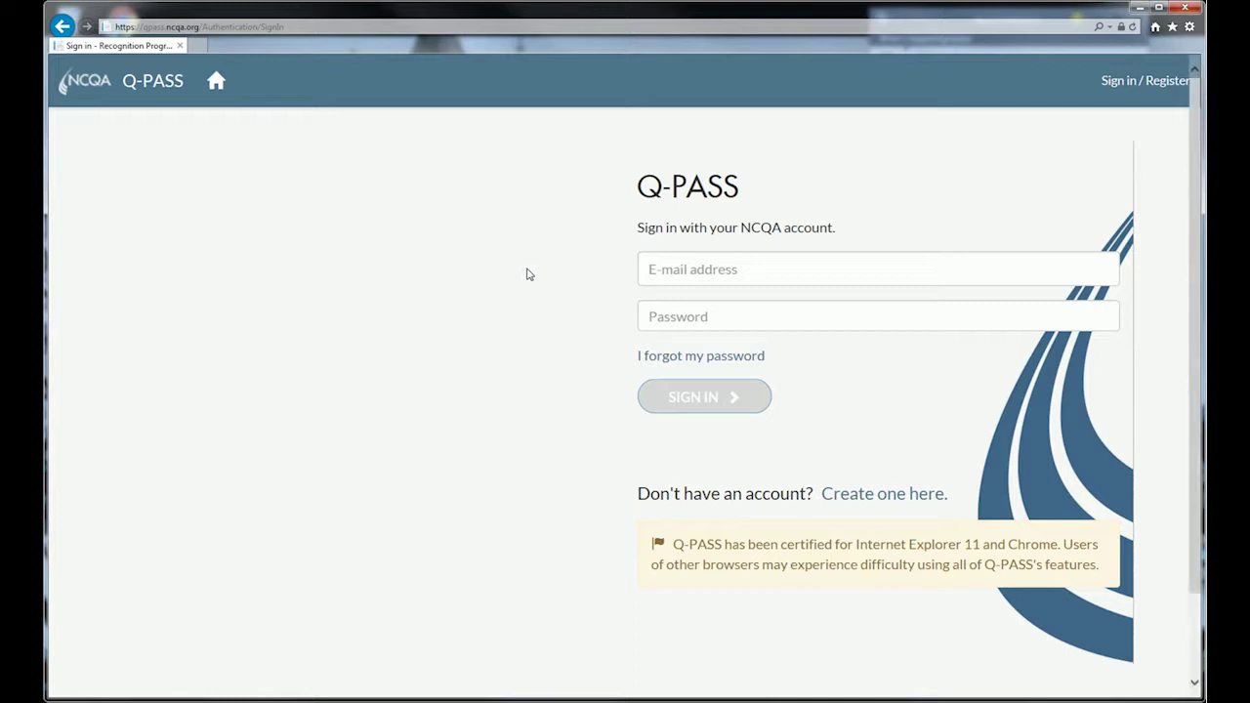
# Check the password-recovery form, dismiss it, and open the new-account Register form
pyautogui.click(712, 358)
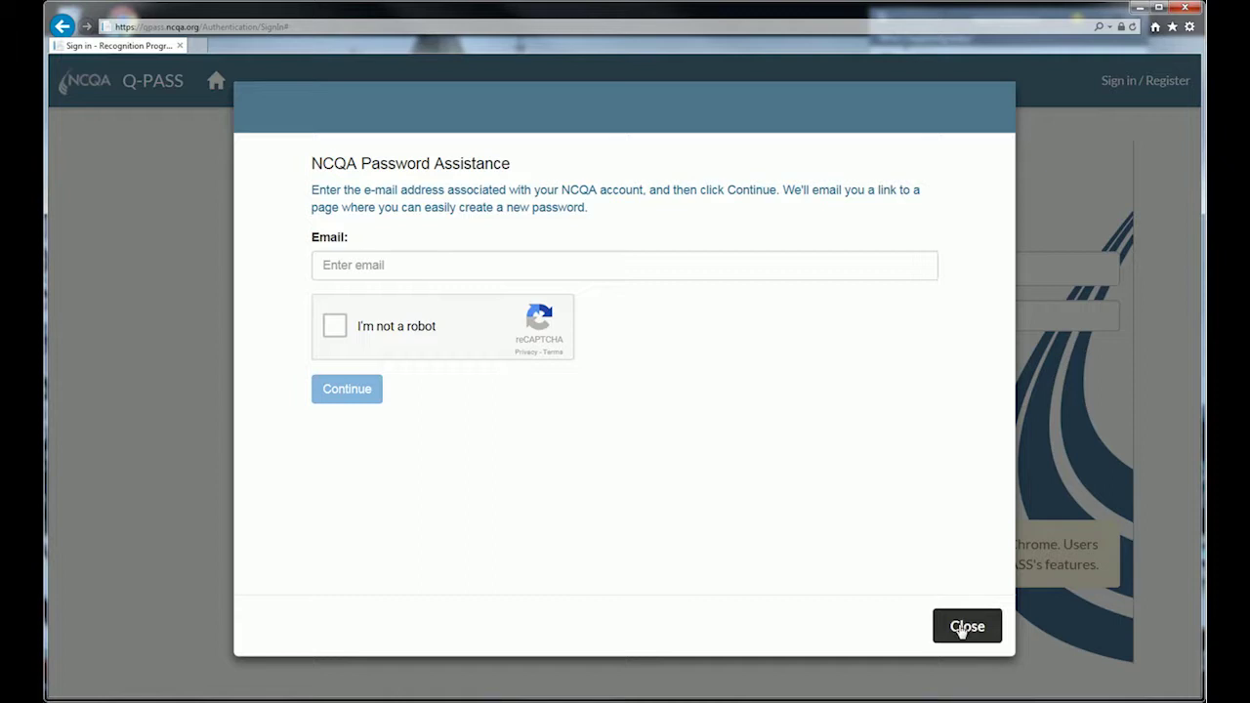
pyautogui.click(961, 630)
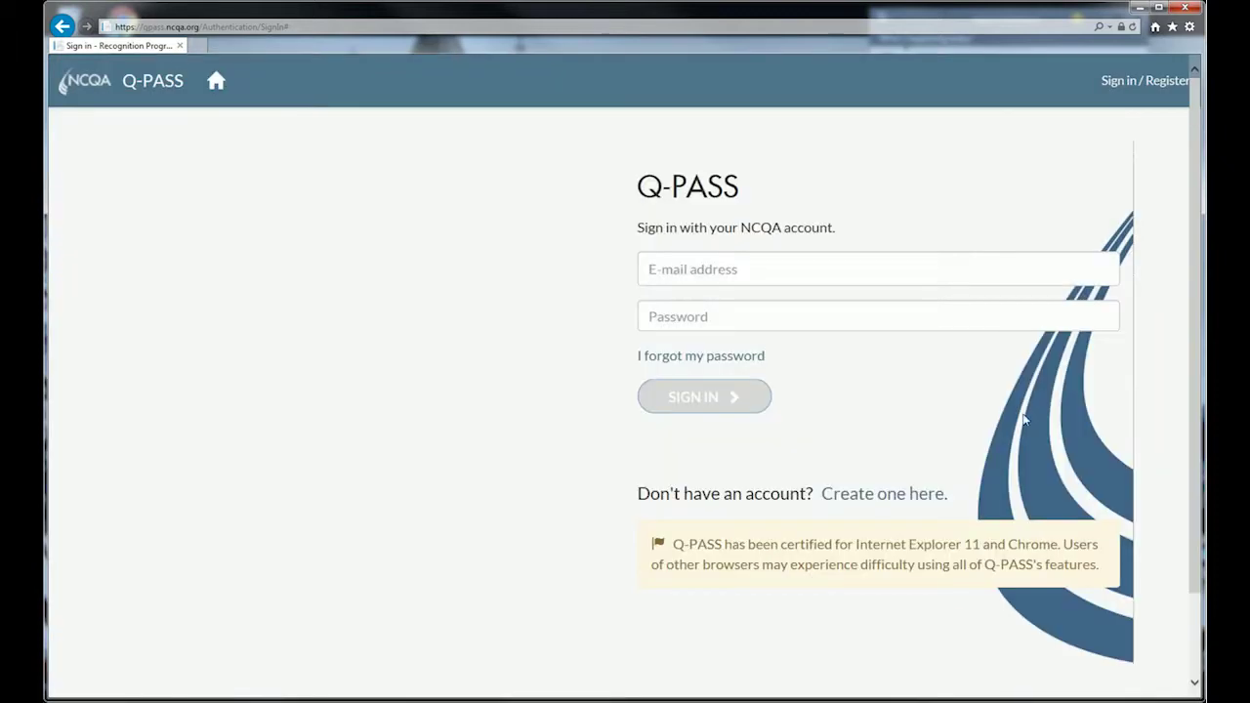
pyautogui.click(899, 503)
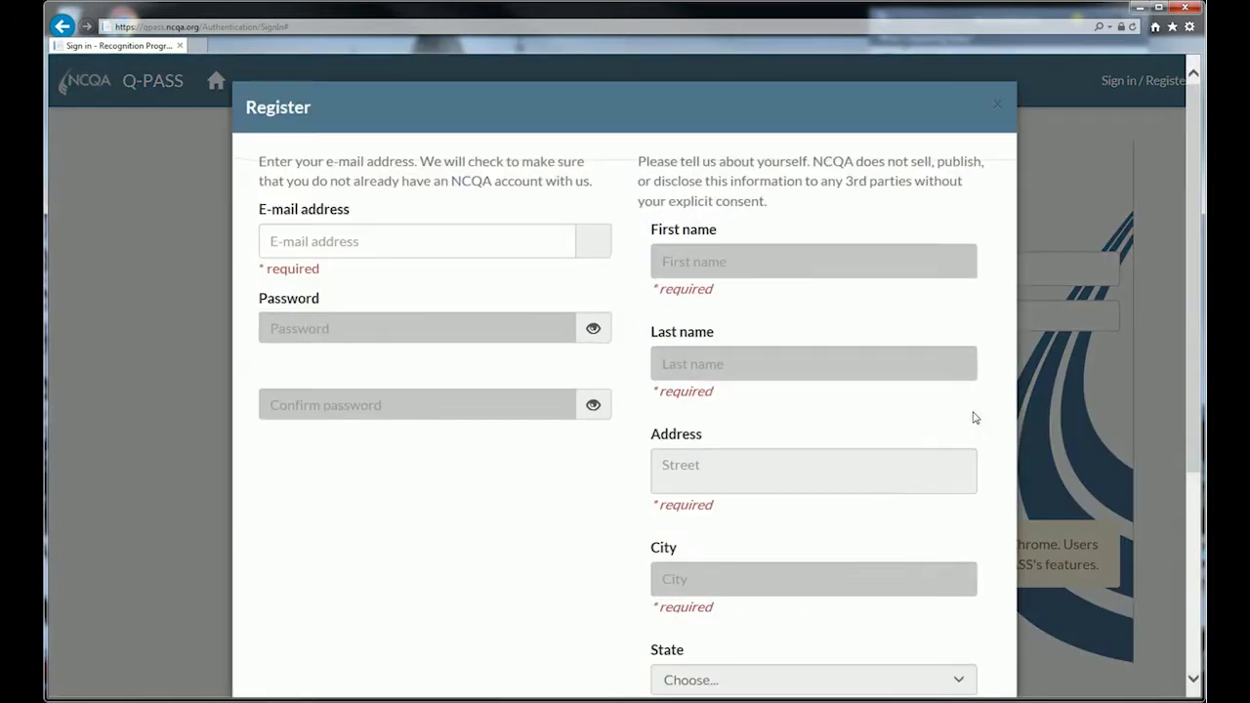
# Enter the account's e-mail on the Register form, then cancel after the 'user already exists' warning
pyautogui.click(455, 245)
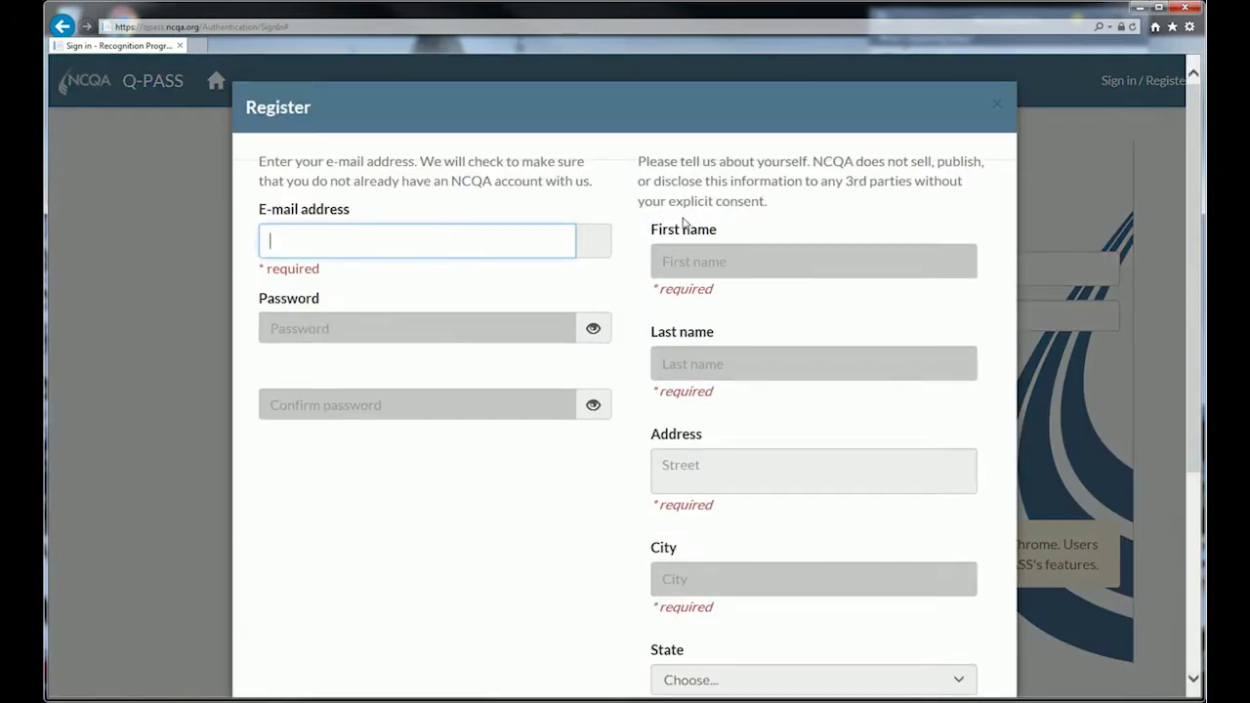
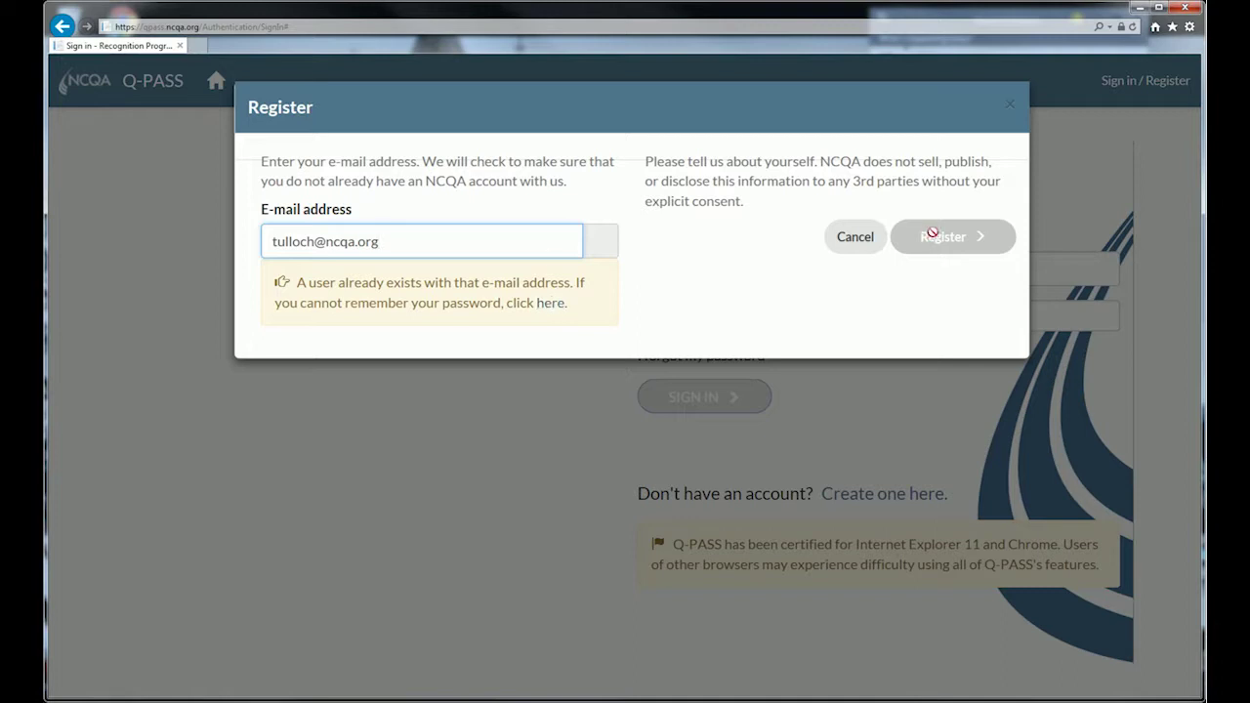
pyautogui.click(869, 239)
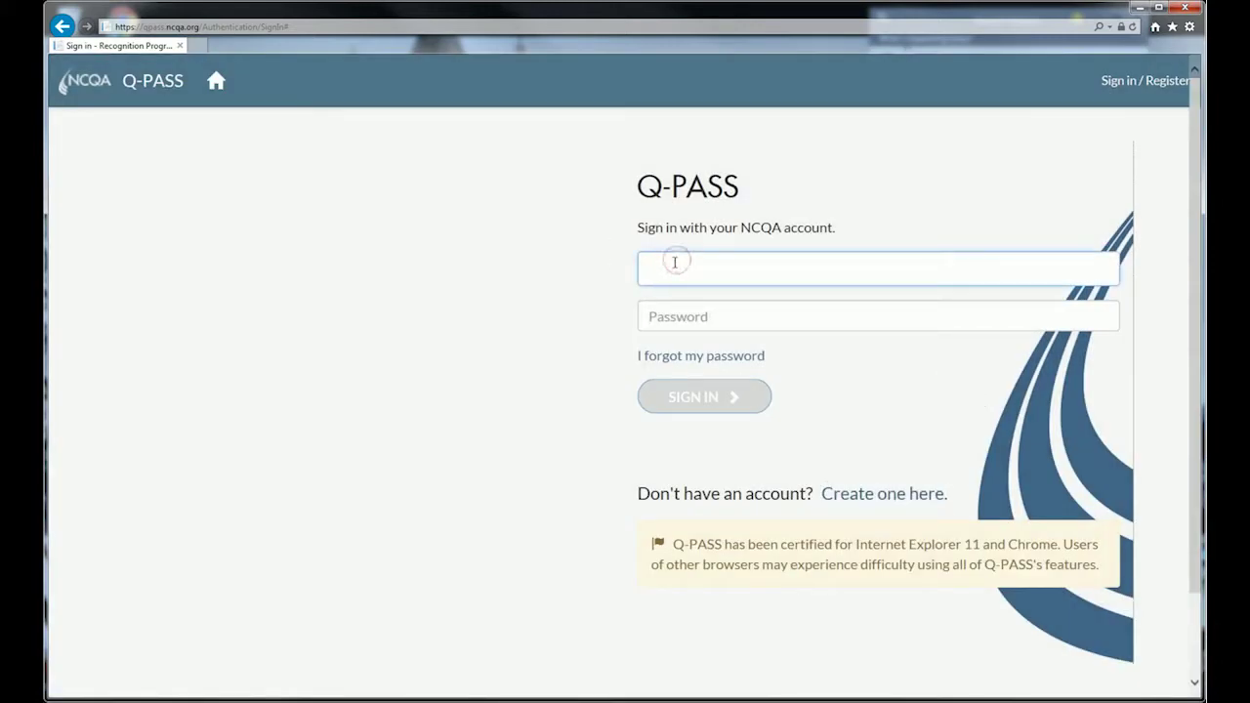
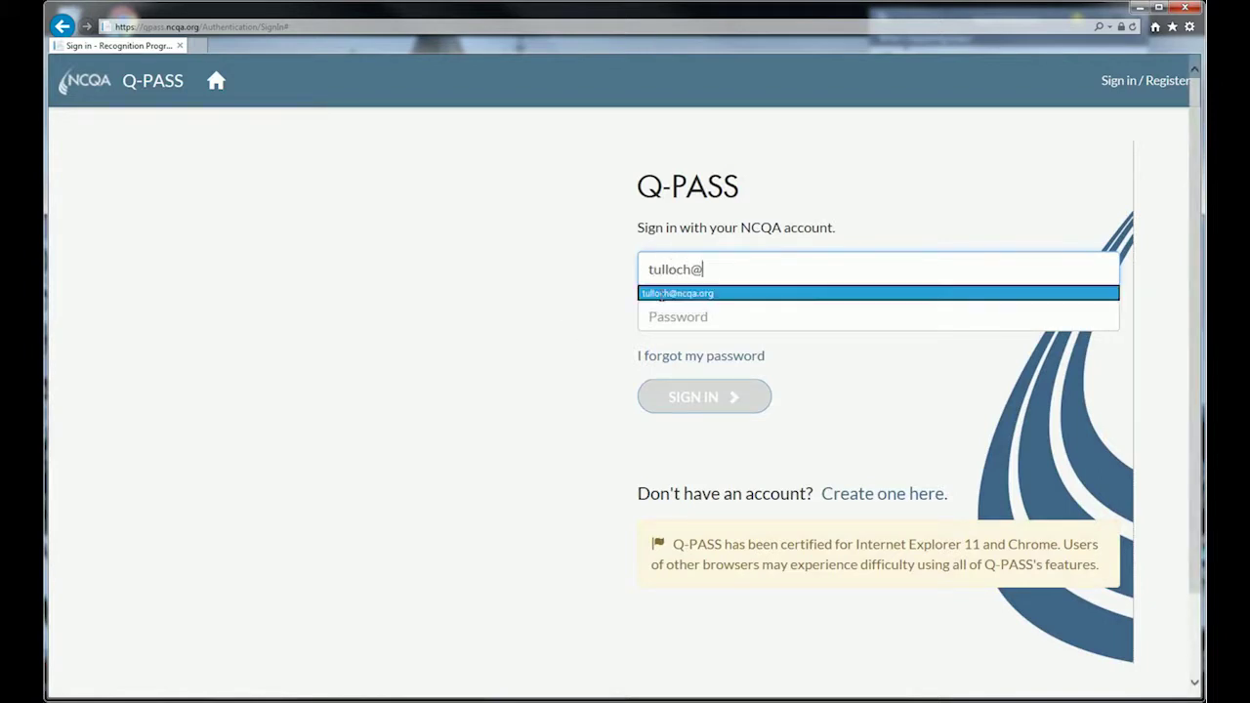
# Sign in with the existing account's e-mail and password, then follow the prompt to register
pyautogui.click(680, 293)
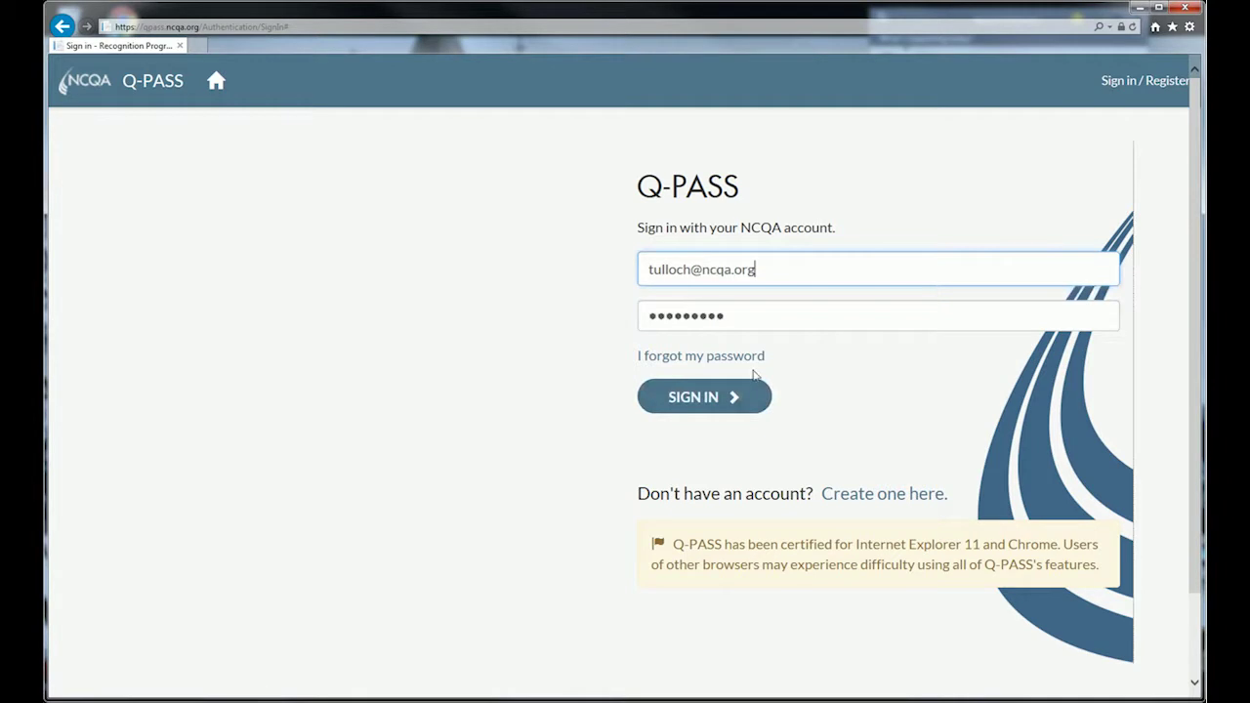
pyautogui.click(706, 398)
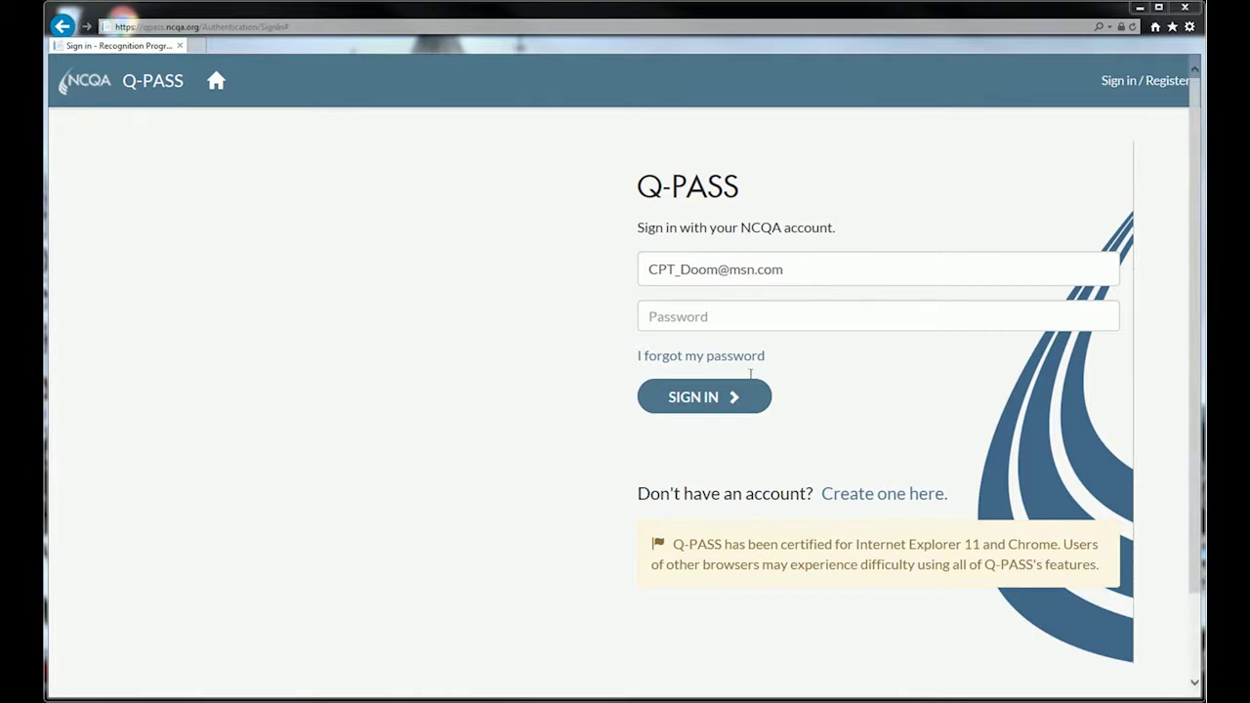
pyautogui.click(723, 325)
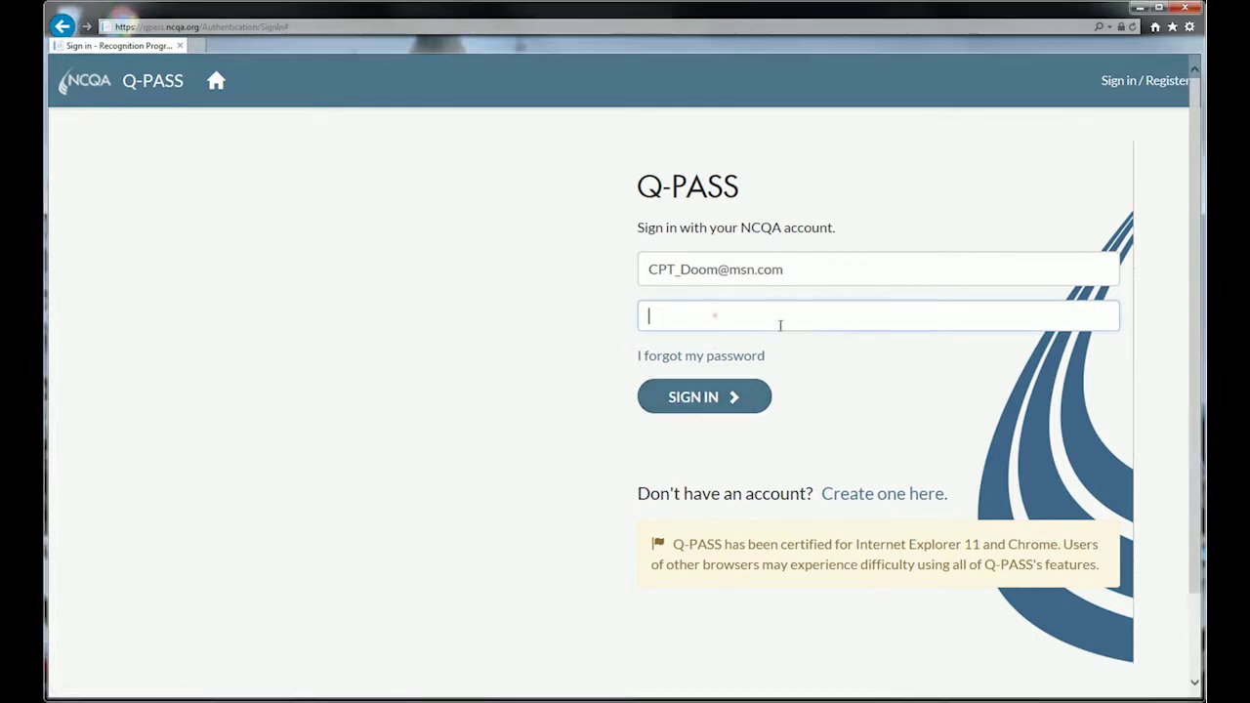
pyautogui.write('********')
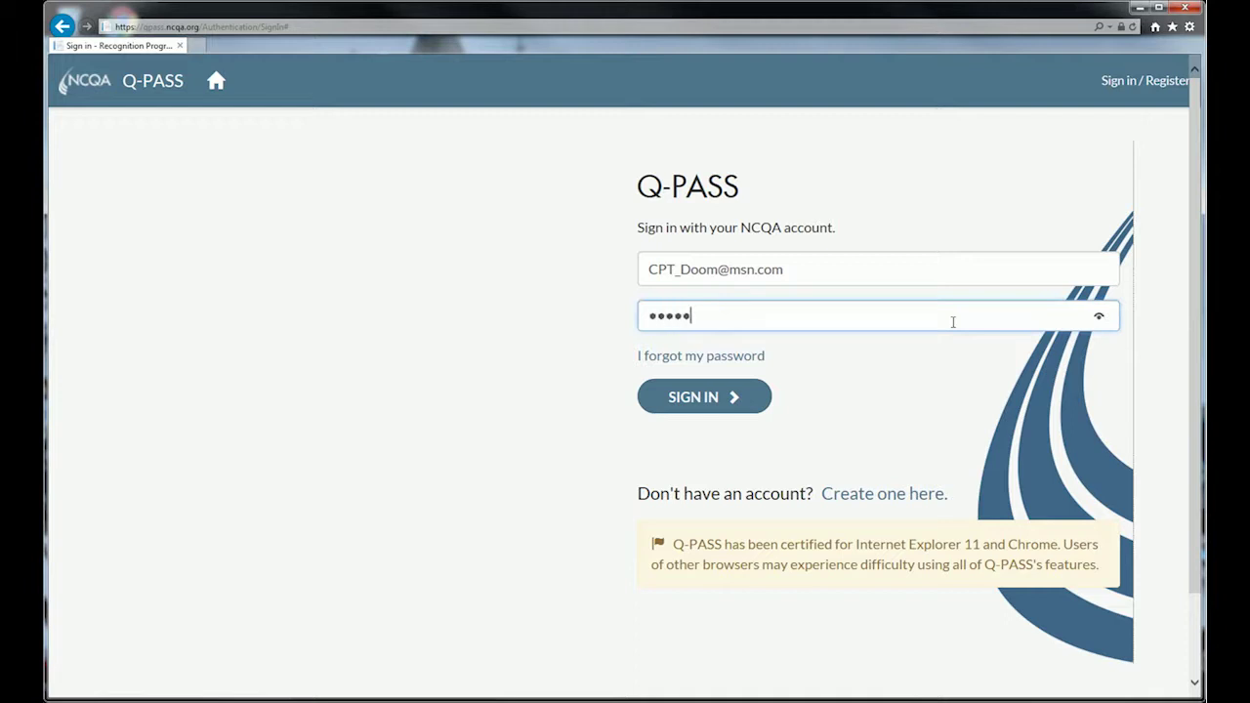
pyautogui.write('*')
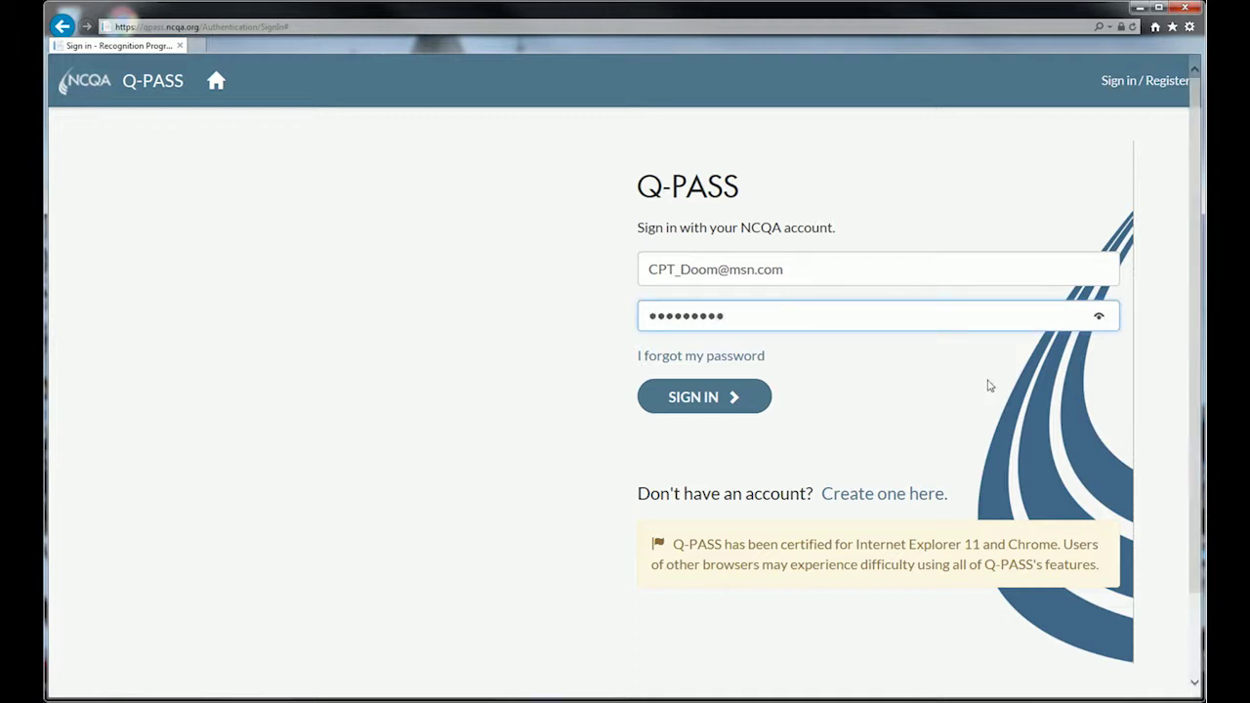
pyautogui.click(735, 402)
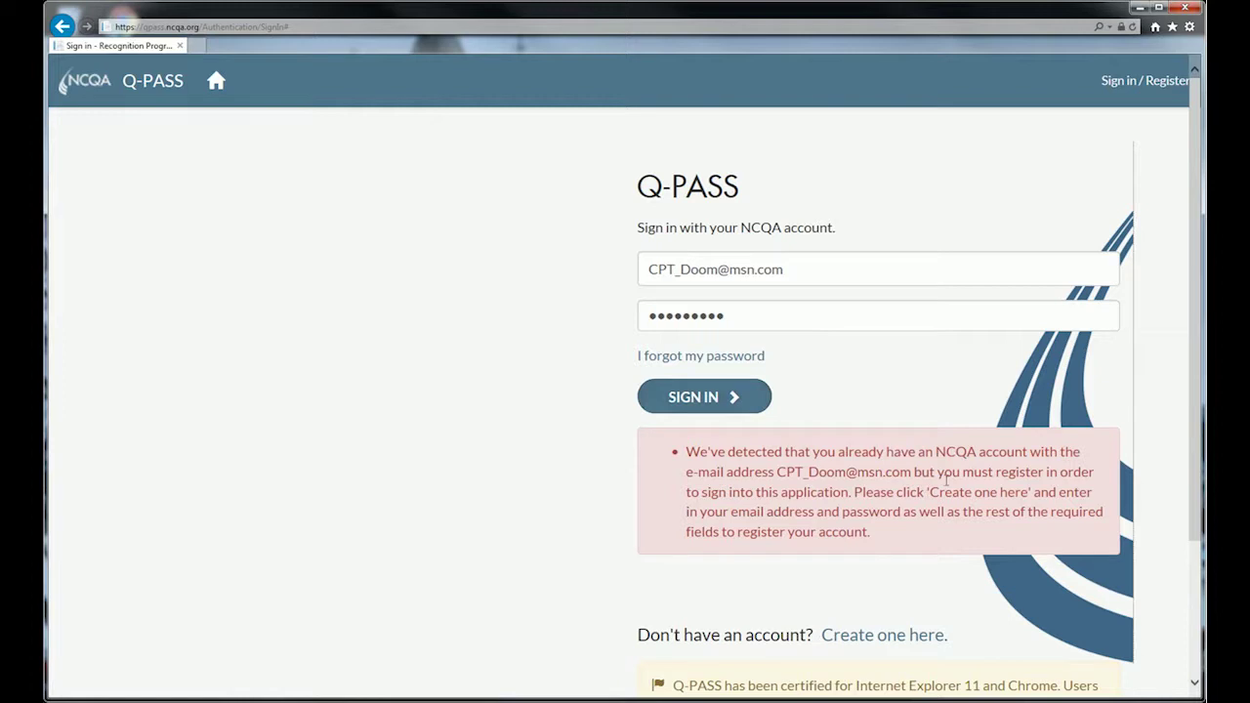
pyautogui.click(881, 639)
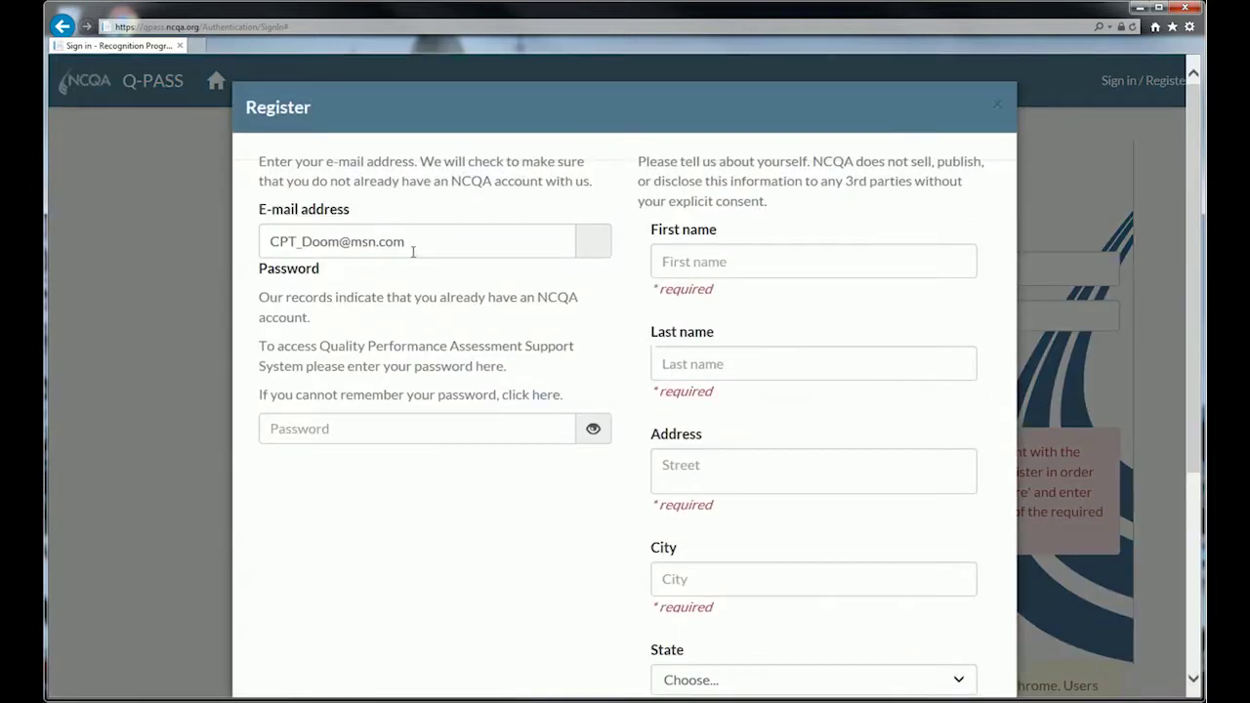
# Enter the account password, the user's first and last name, and the street address
pyautogui.click(391, 428)
pyautogui.write('•••••••••')
pyautogui.click(730, 257)
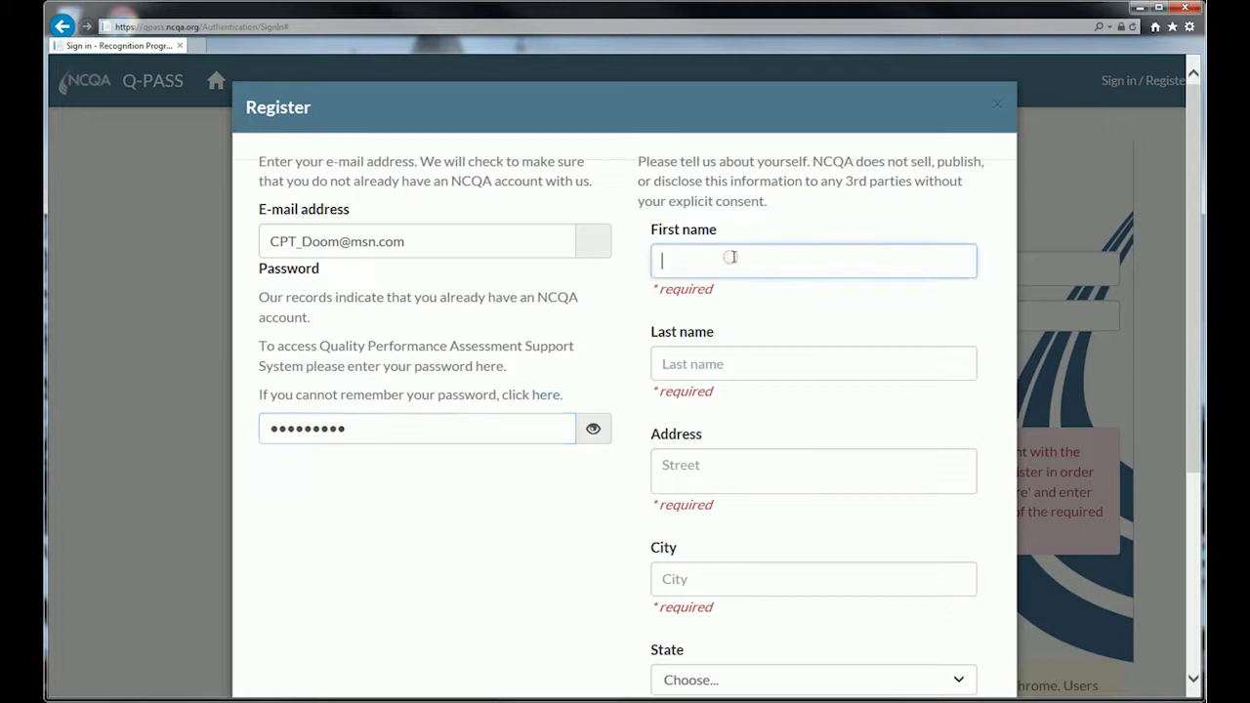
pyautogui.press('Tab')
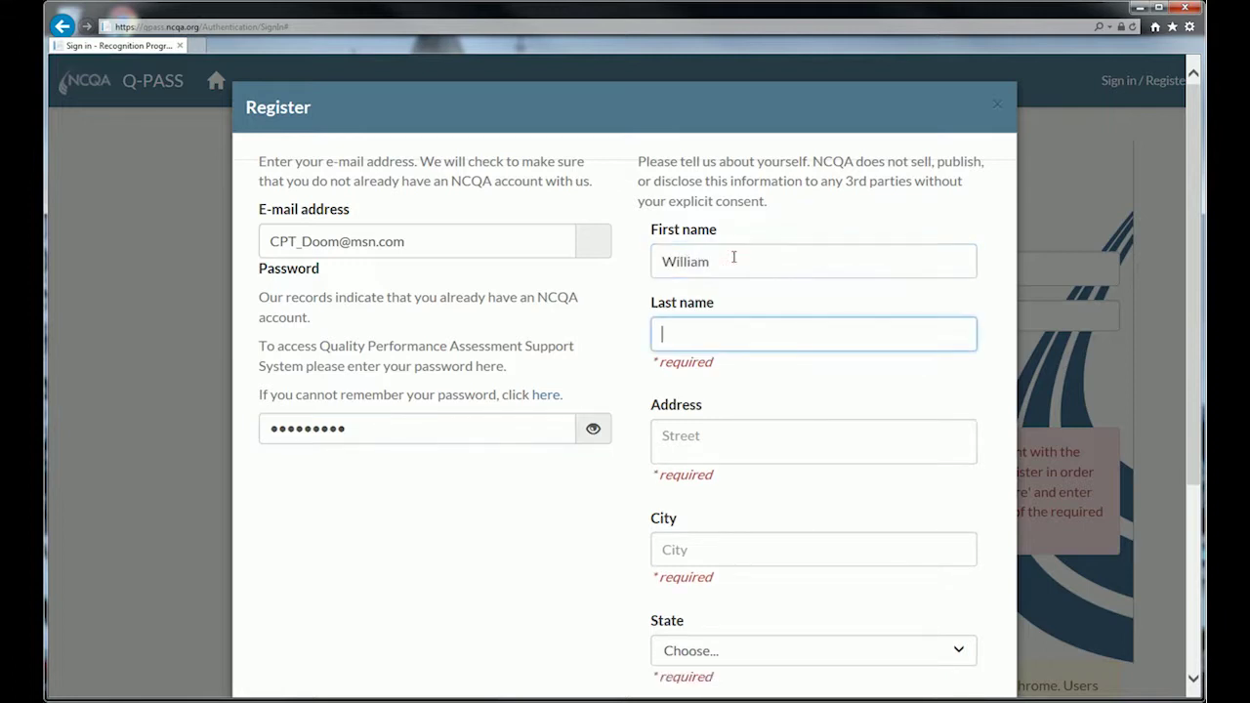
pyautogui.press('Tab')
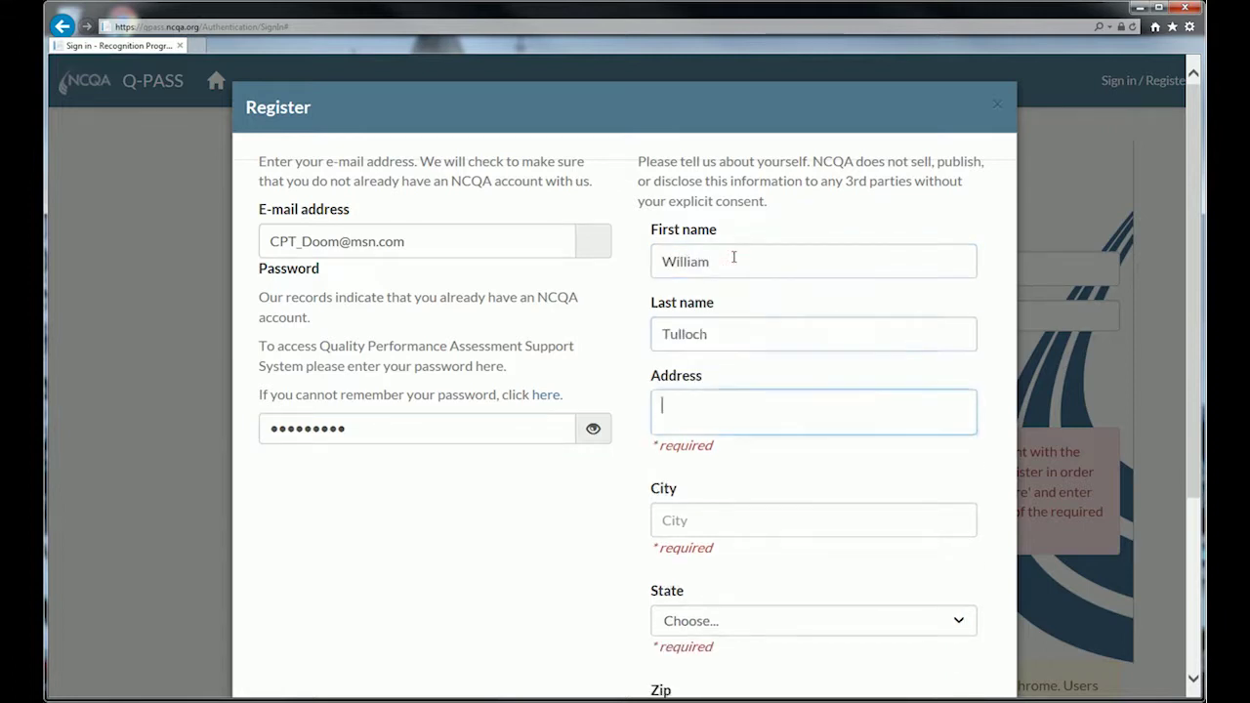
pyautogui.write('1100 13th ST N')
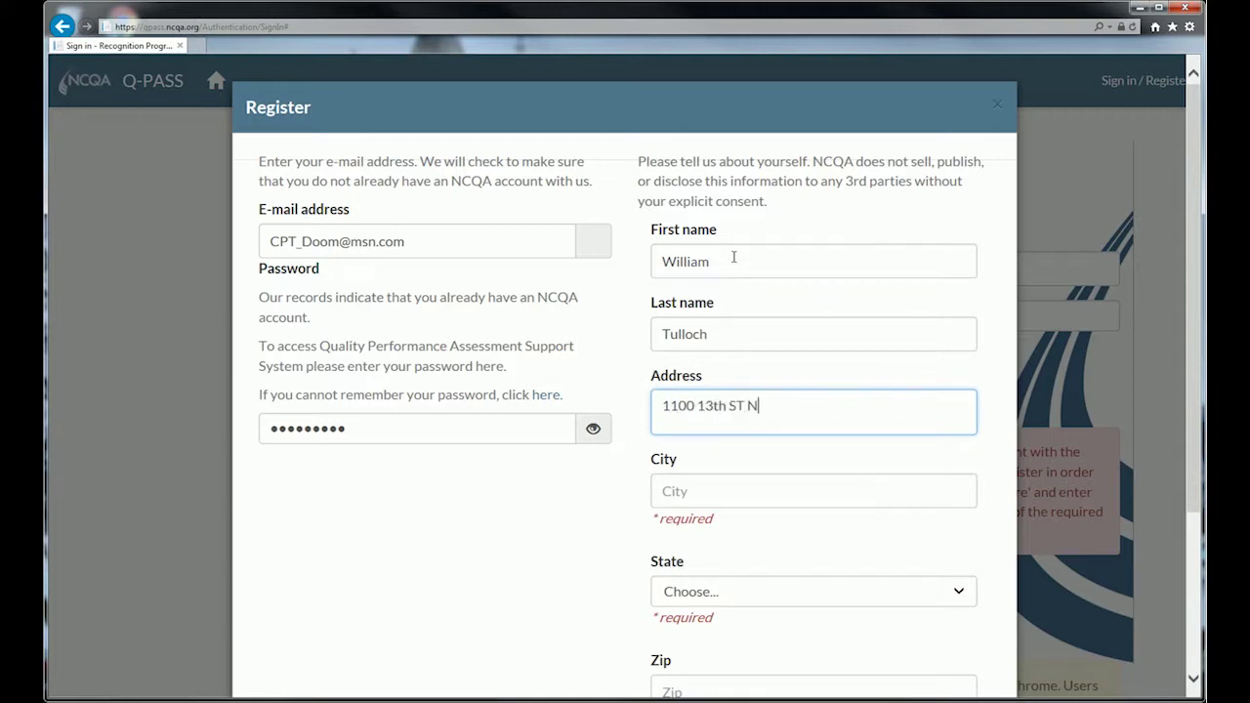
pyautogui.write('W')
pyautogui.press('Tab')
pyautogui.write('Was')
# Set state District of Columbia and city Washington, add zip and telephone, and submit the registration
pyautogui.click(722, 562)
pyautogui.click(723, 287)
pyautogui.click(725, 493)
pyautogui.write('h')
pyautogui.click(719, 515)
pyautogui.scroll(-2, 725, 459)
pyautogui.click(725, 449)
pyautogui.write('20005')
pyautogui.click(716, 559)
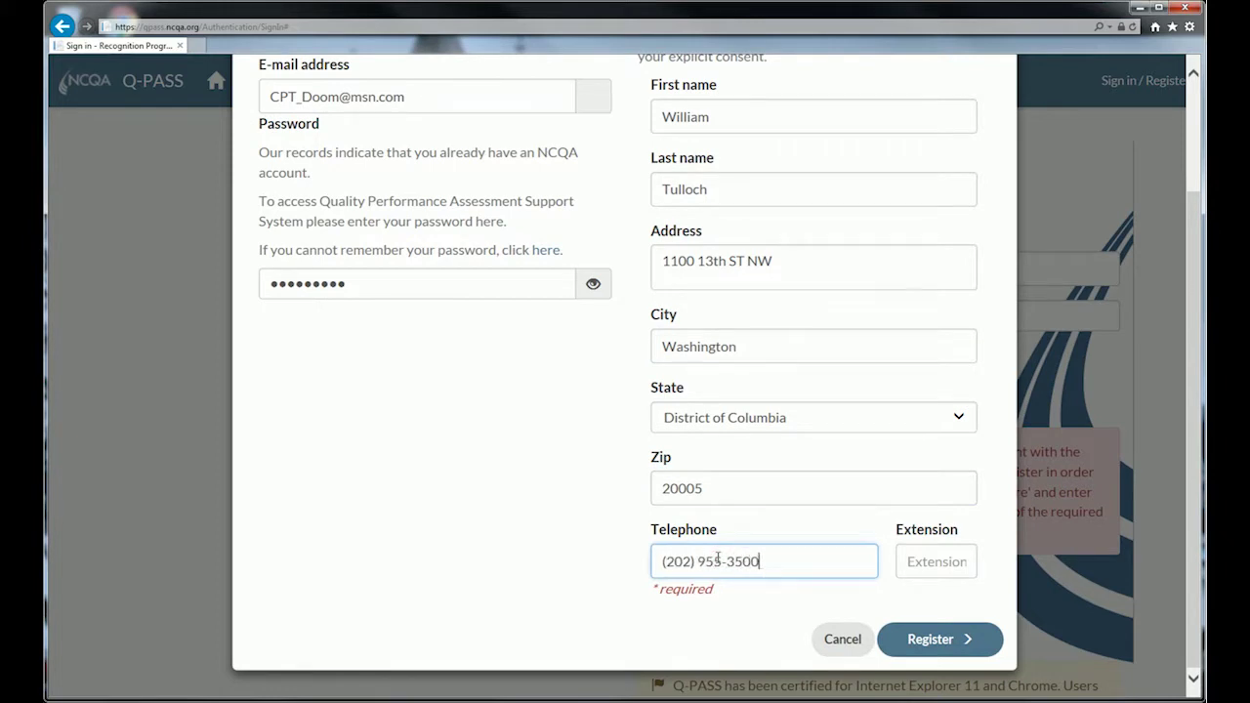
pyautogui.click(932, 639)
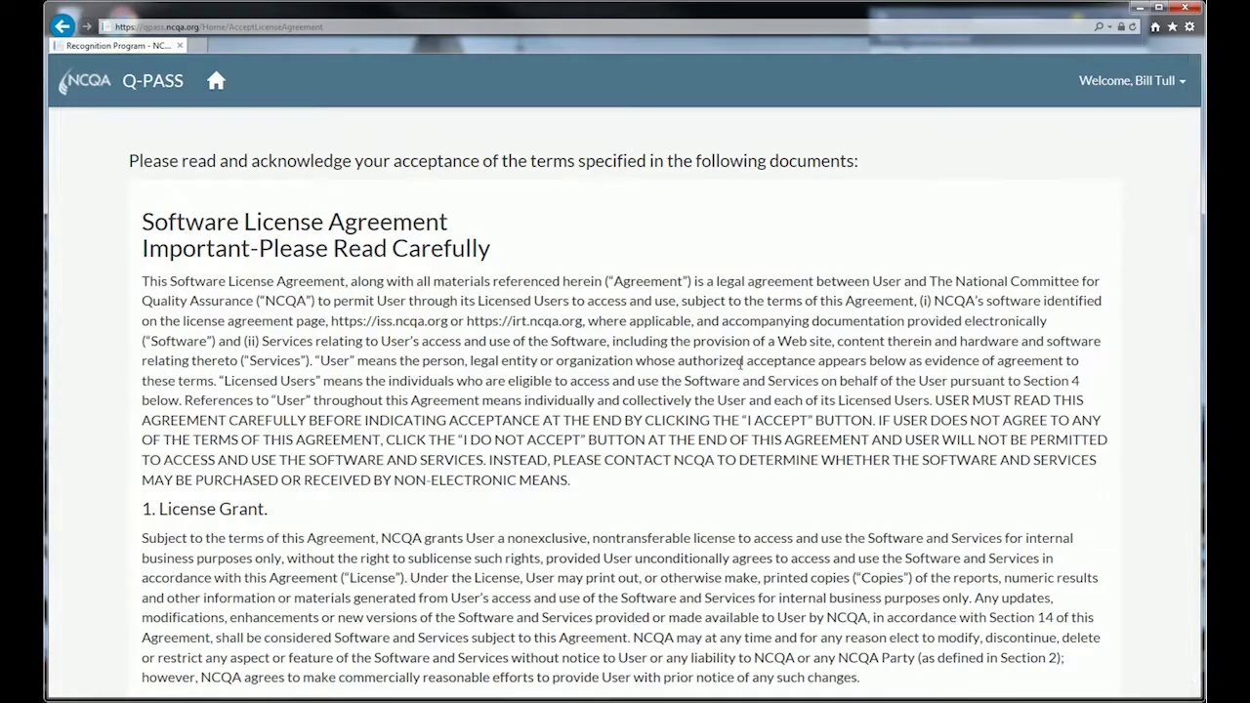
# Scroll through the Software License Agreement, tick 'I Accept', and sign it
pyautogui.scroll(-20, 740, 363)
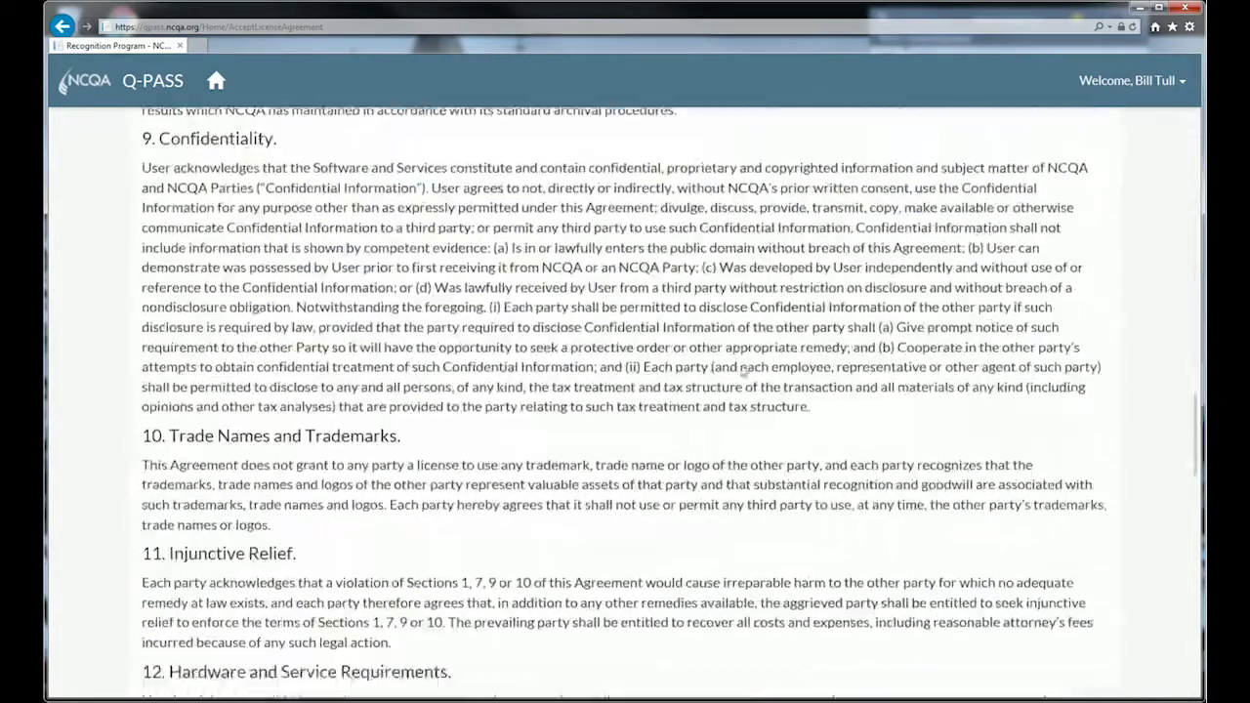
pyautogui.scroll(-10, 740, 371)
pyautogui.click(200, 435)
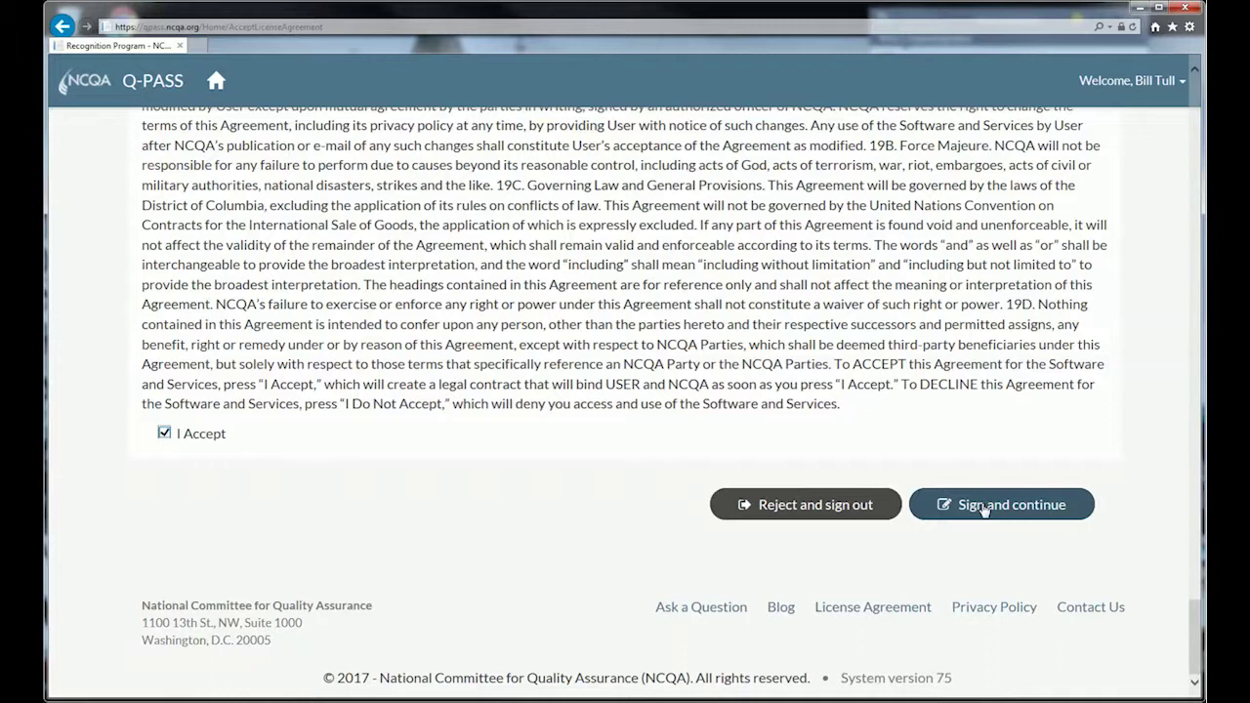
pyautogui.click(984, 505)
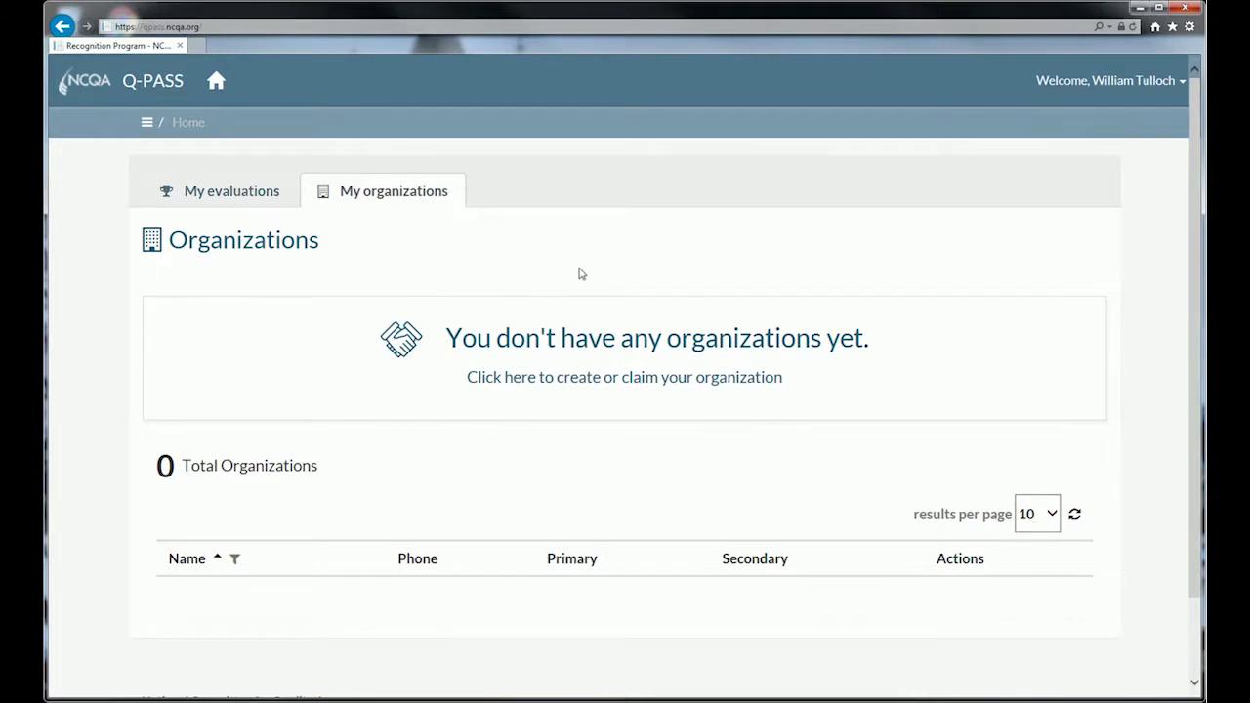
# Start a new organization, searching 'Family Health' and using it as legal and display name
pyautogui.click(683, 354)
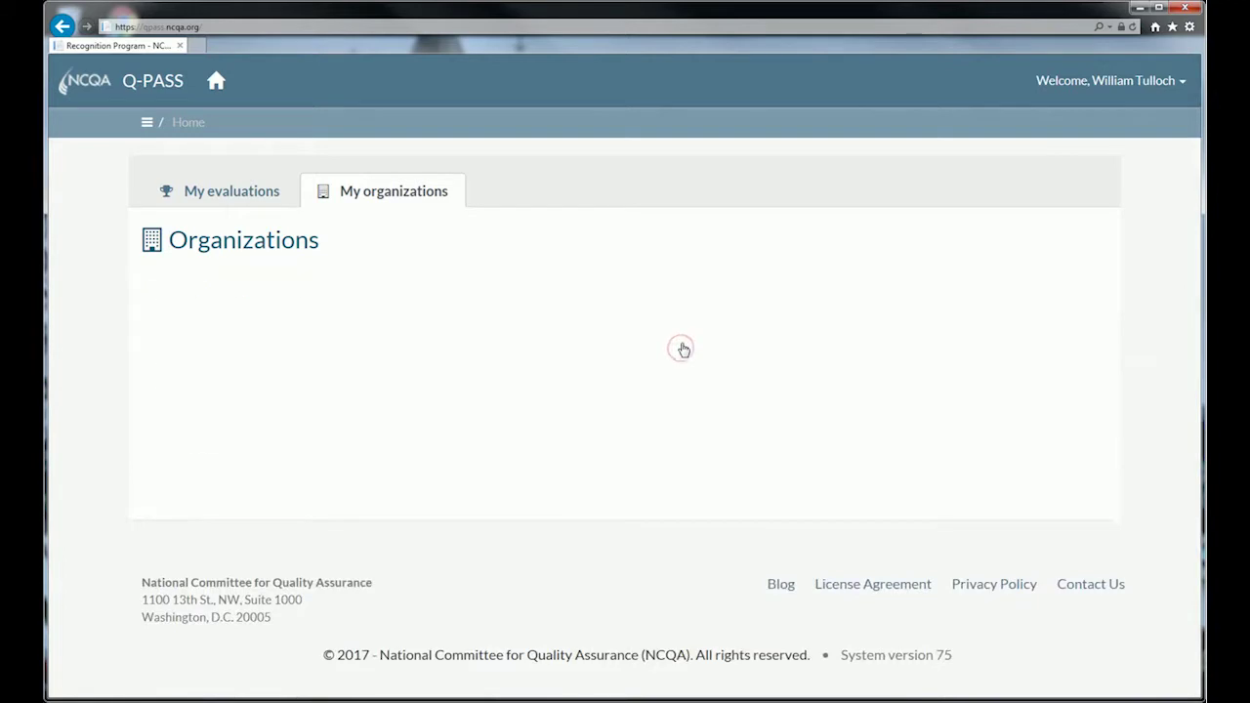
pyautogui.click(312, 427)
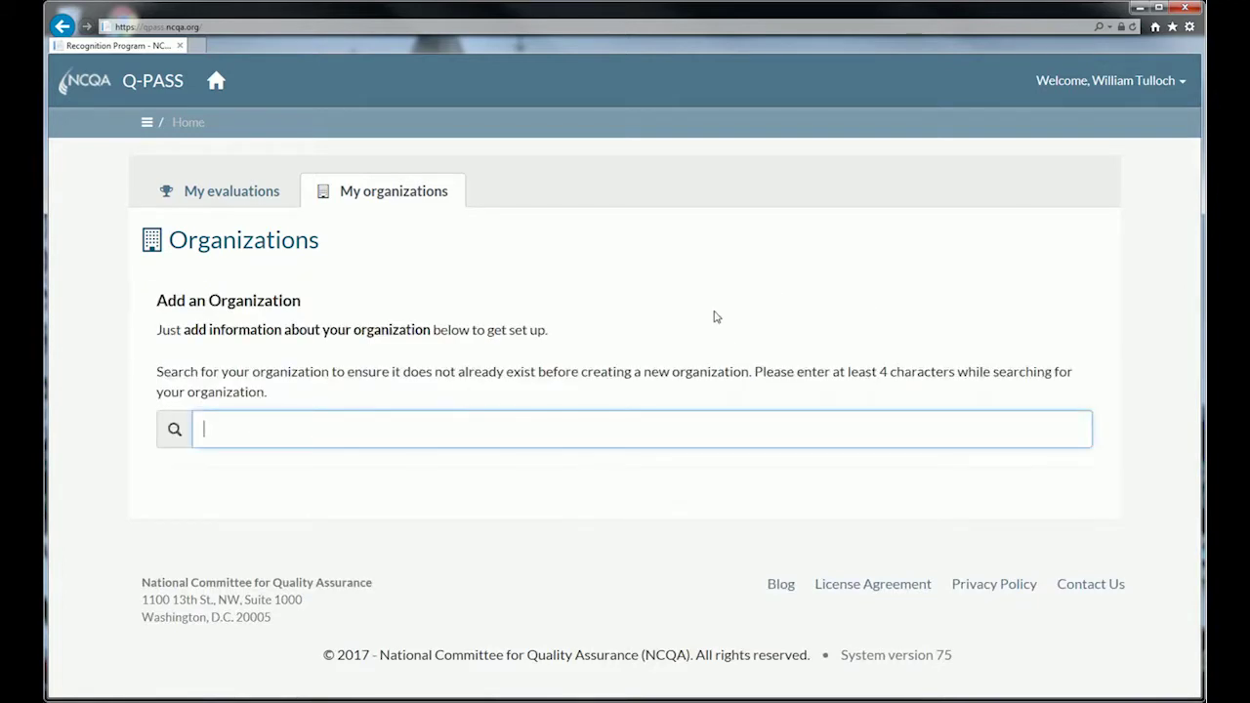
pyautogui.write('Family Health')
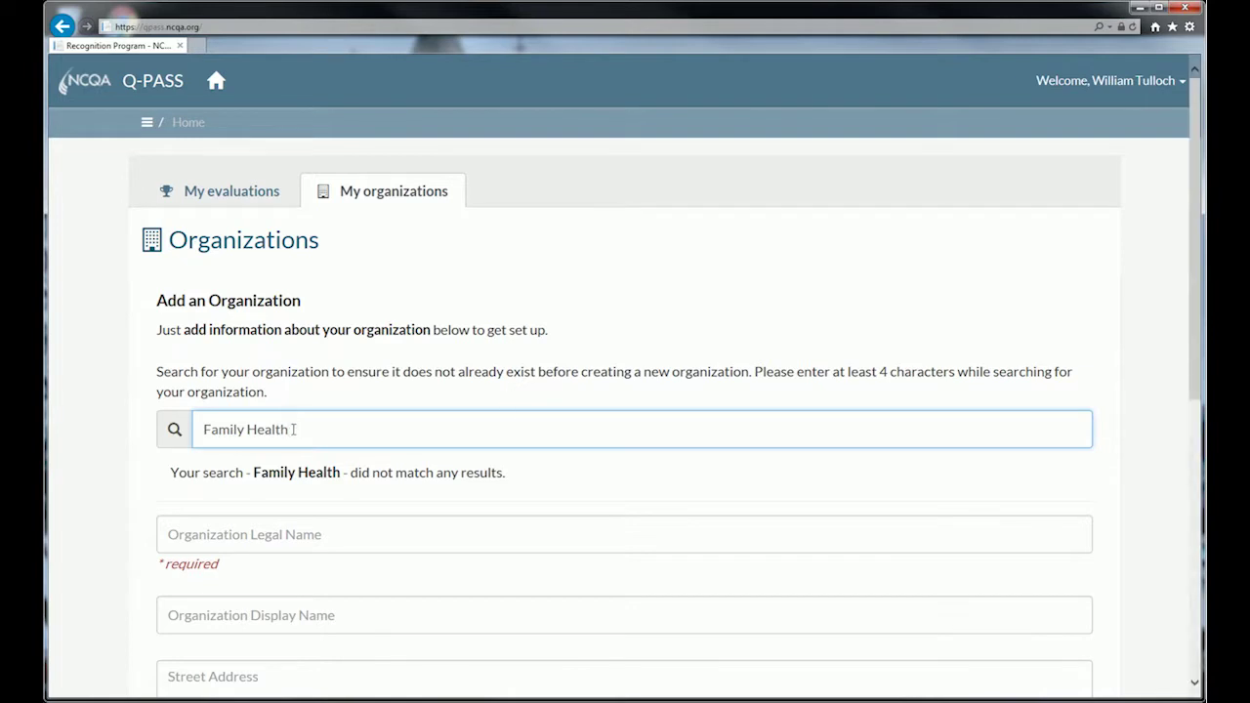
pyautogui.tripleClick(293, 428)
pyautogui.hotkey('ctrl', 'c')
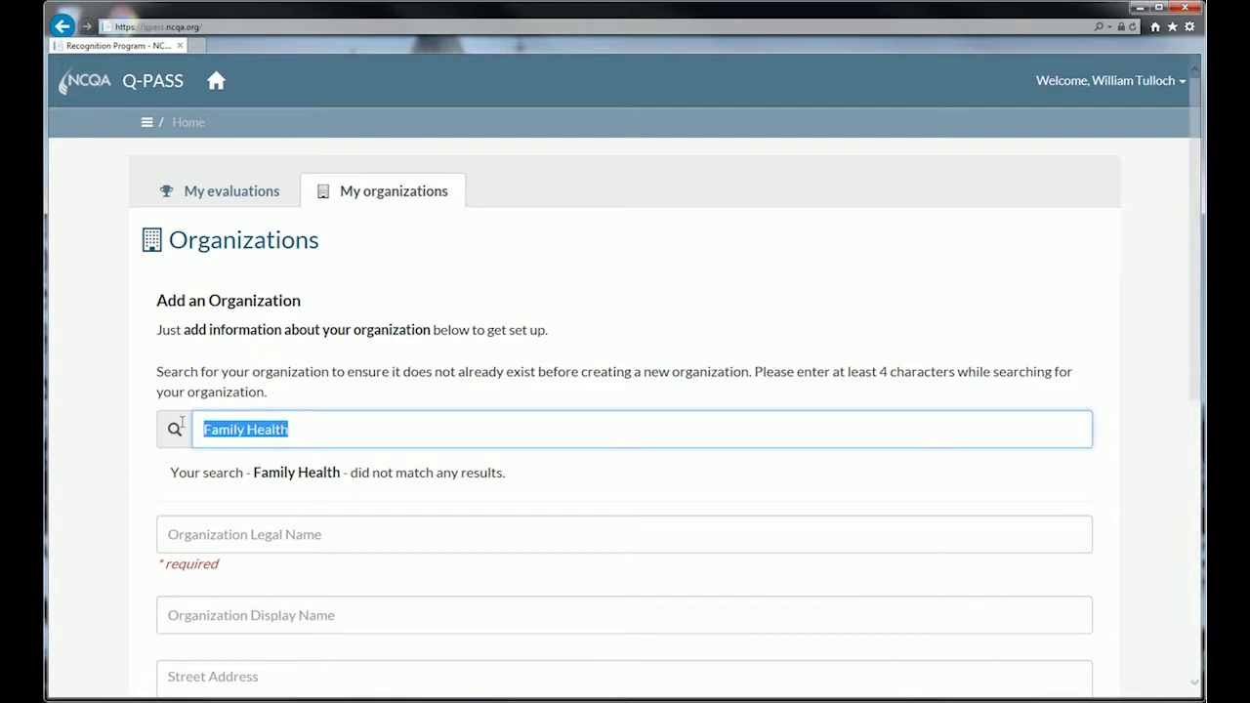
pyautogui.click(239, 527)
pyautogui.hotkey('ctrl', 'v')
pyautogui.scroll(-1, 137, 464)
pyautogui.click(299, 460)
pyautogui.write('Fa')
pyautogui.press('BackSpace')
pyautogui.press('BackSpace')
pyautogui.hotkey('ctrl', 'v')
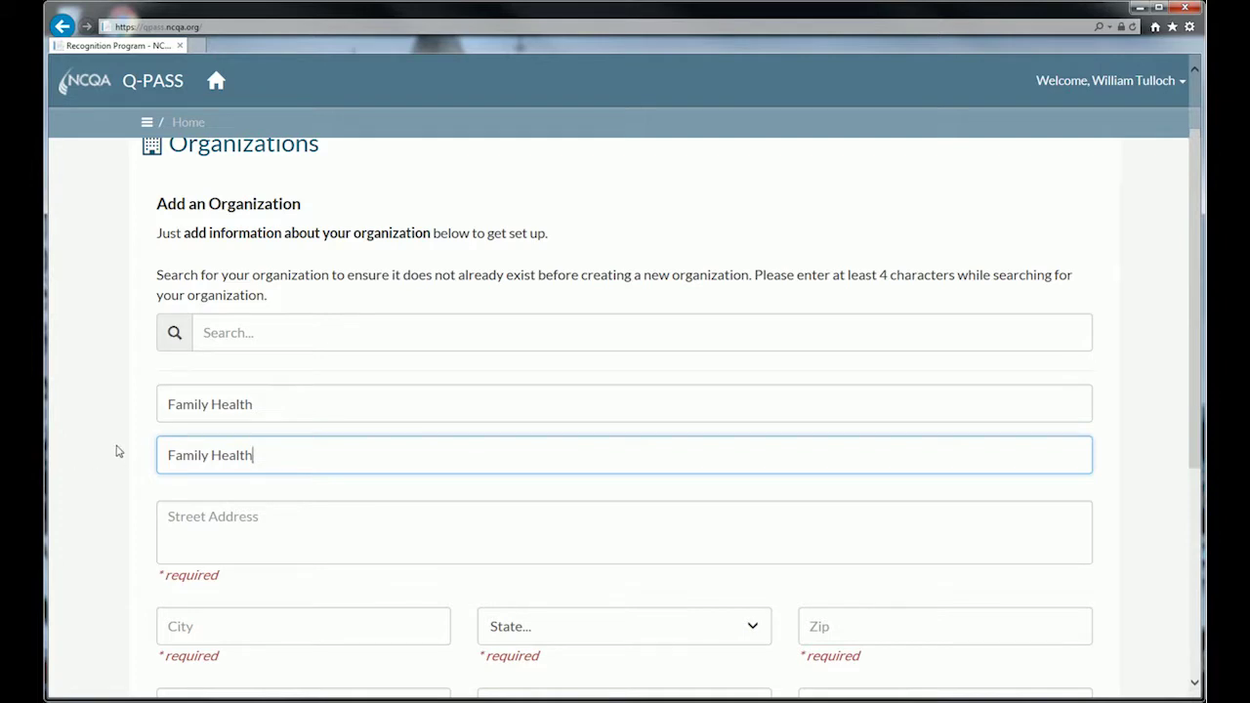
# Fill in the organization's street address, Washington, District of Columbia, zip, phone and tax ID, then save
pyautogui.scroll(-1, 115, 450)
pyautogui.click(299, 436)
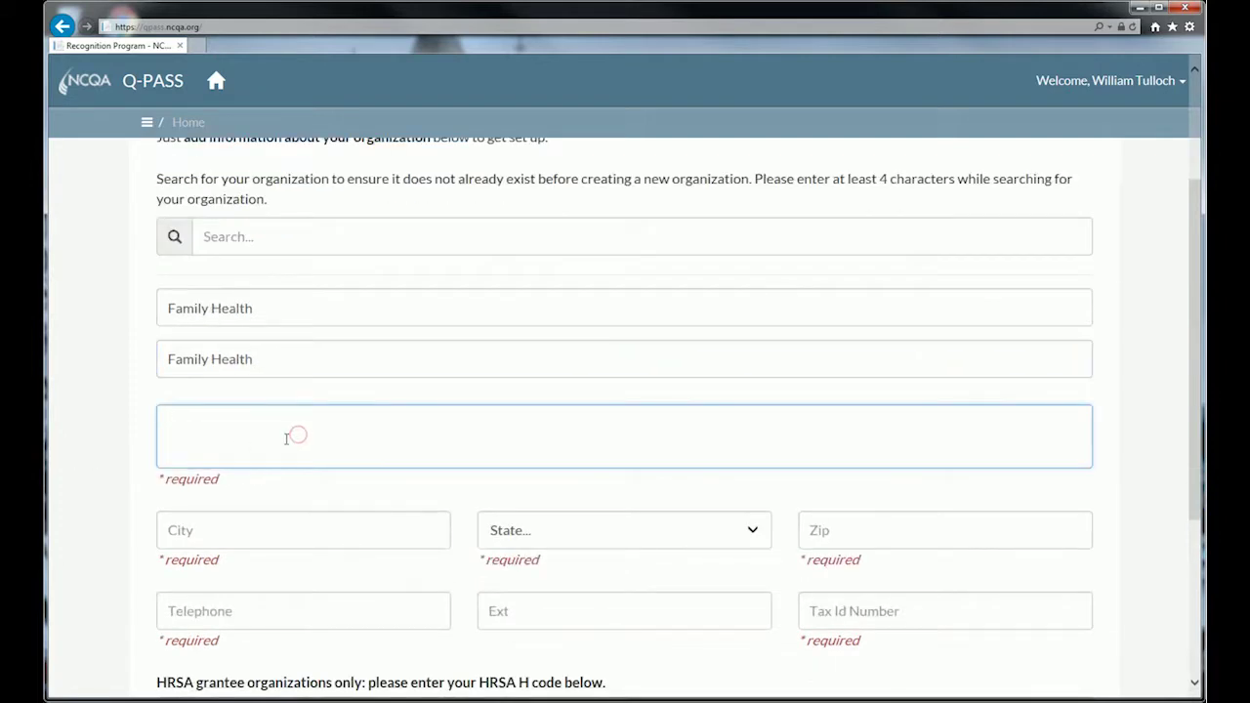
pyautogui.write('1100 13th ST NW')
pyautogui.press('Tab')
pyautogui.write('Washington')
pyautogui.press('Tab')
pyautogui.press('d')
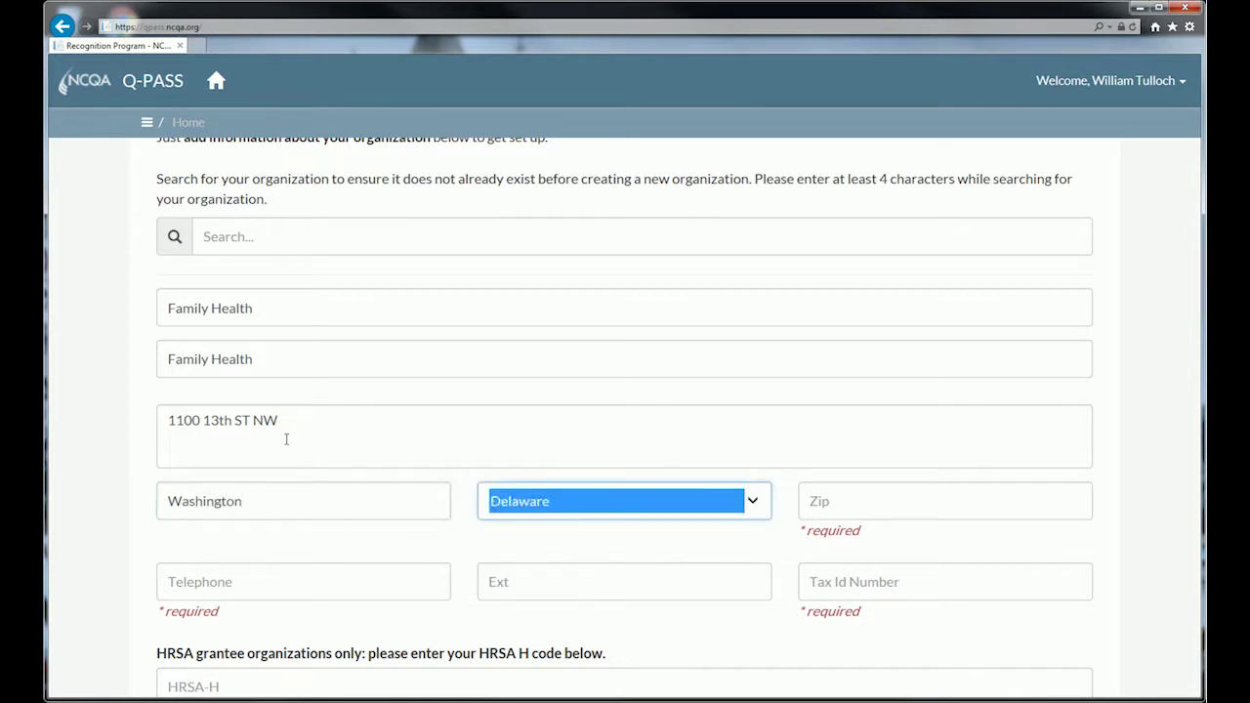
pyautogui.press('d')
pyautogui.press('Tab')
pyautogui.write('20005')
pyautogui.press('Tab')
pyautogui.scroll(-1, 281, 448)
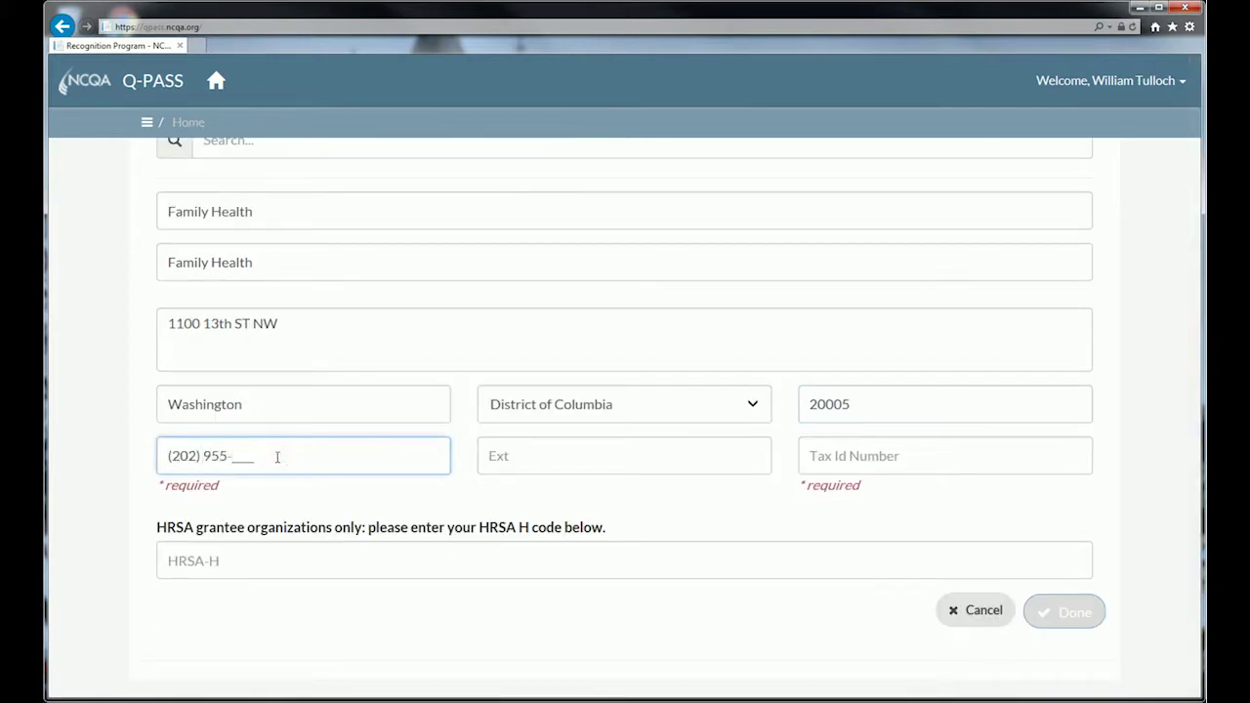
pyautogui.click(809, 452)
pyautogui.write('123456')
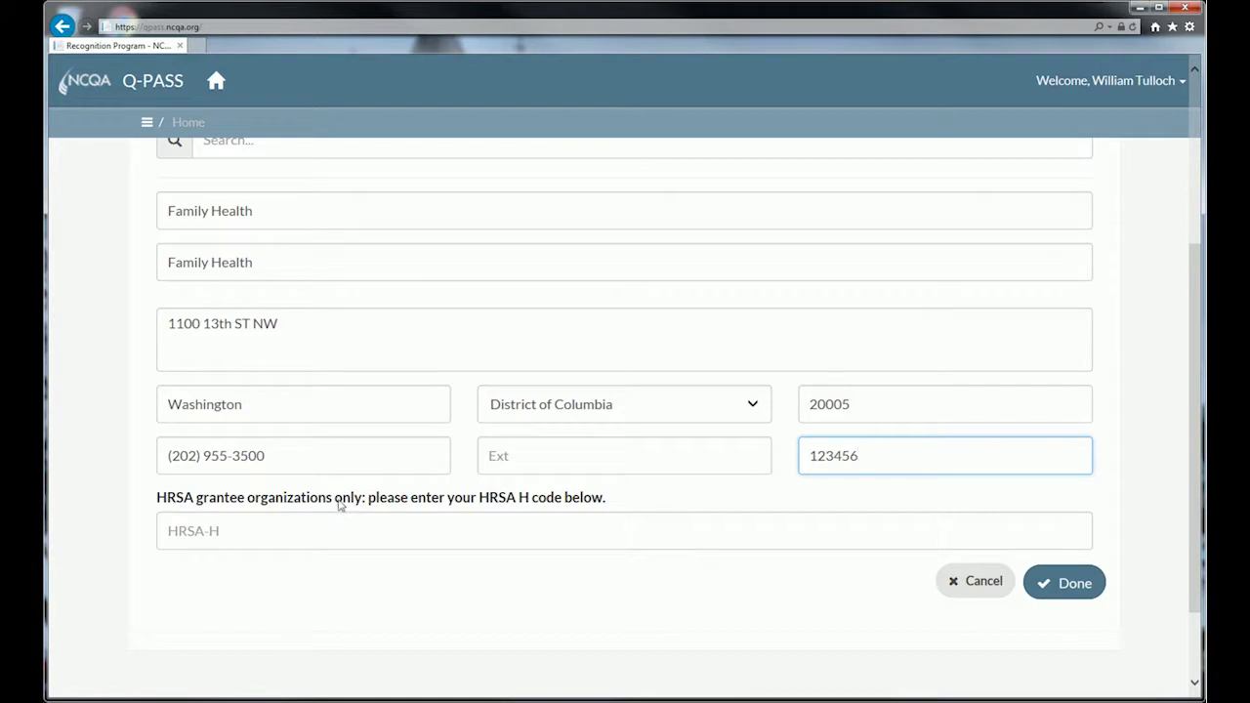
pyautogui.click(1084, 584)
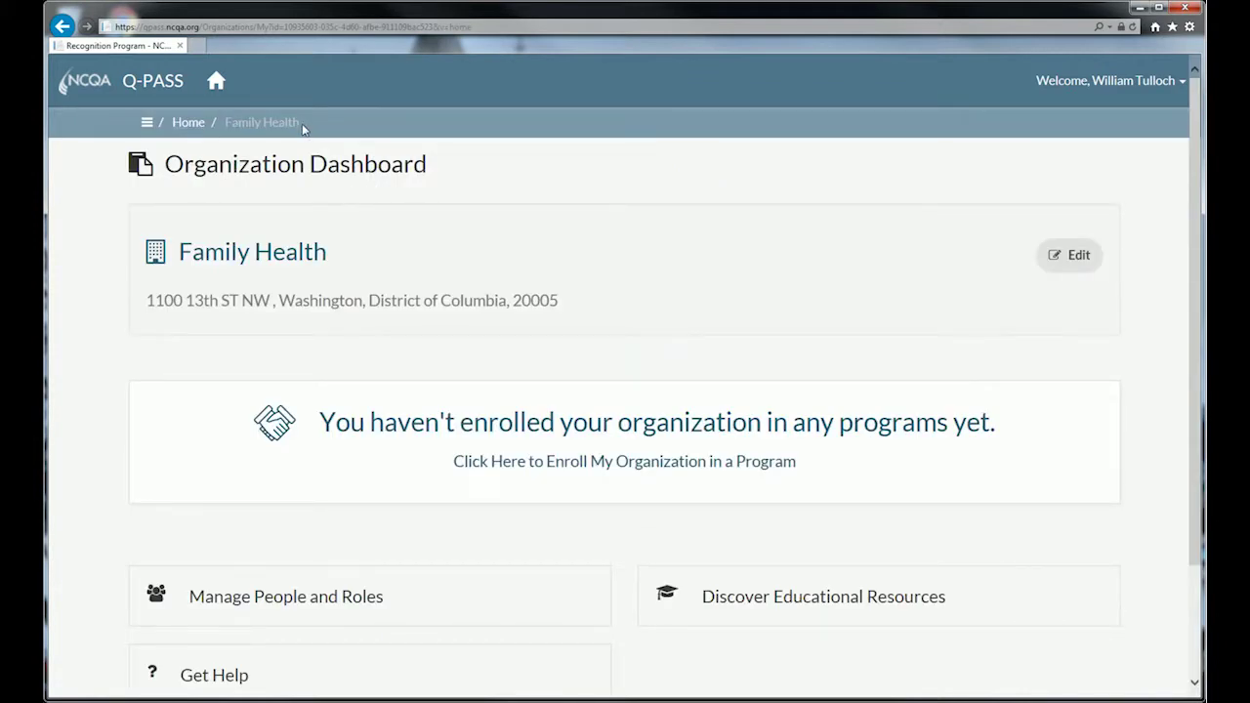
# Open and cancel Family Health's edit form, then go to Manage People and Roles
pyautogui.click(1074, 263)
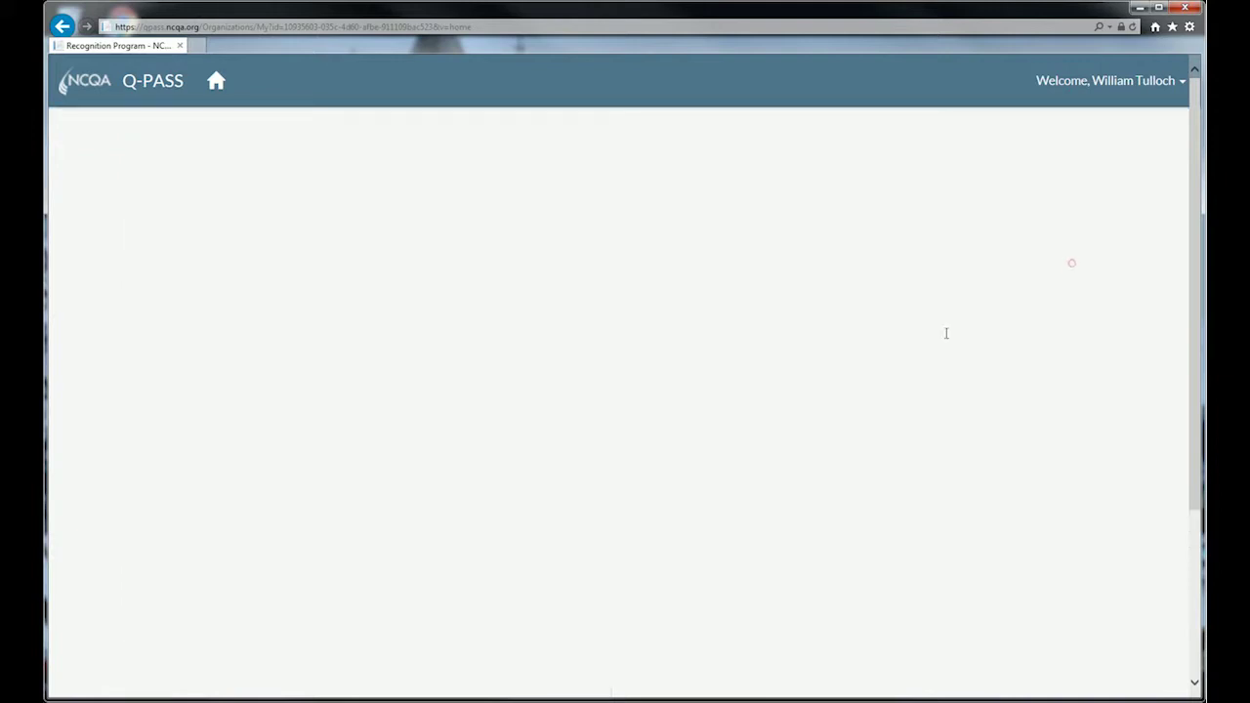
pyautogui.scroll(-1, 476, 489)
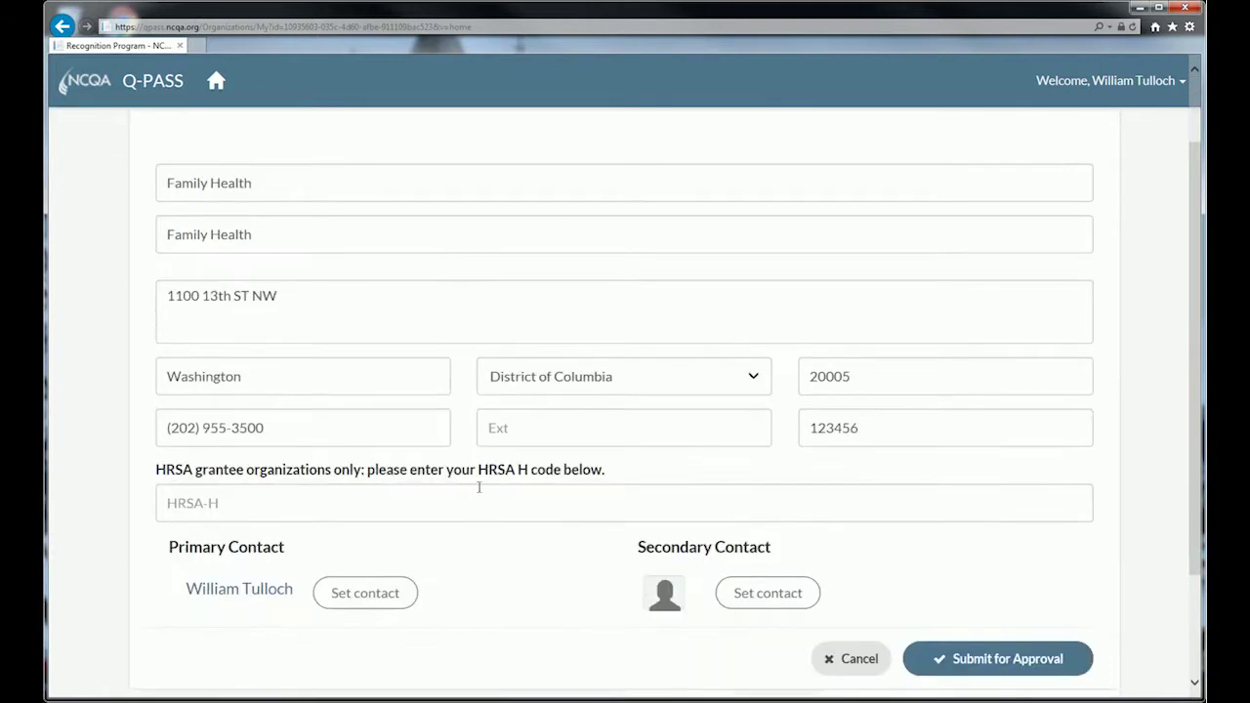
pyautogui.click(859, 659)
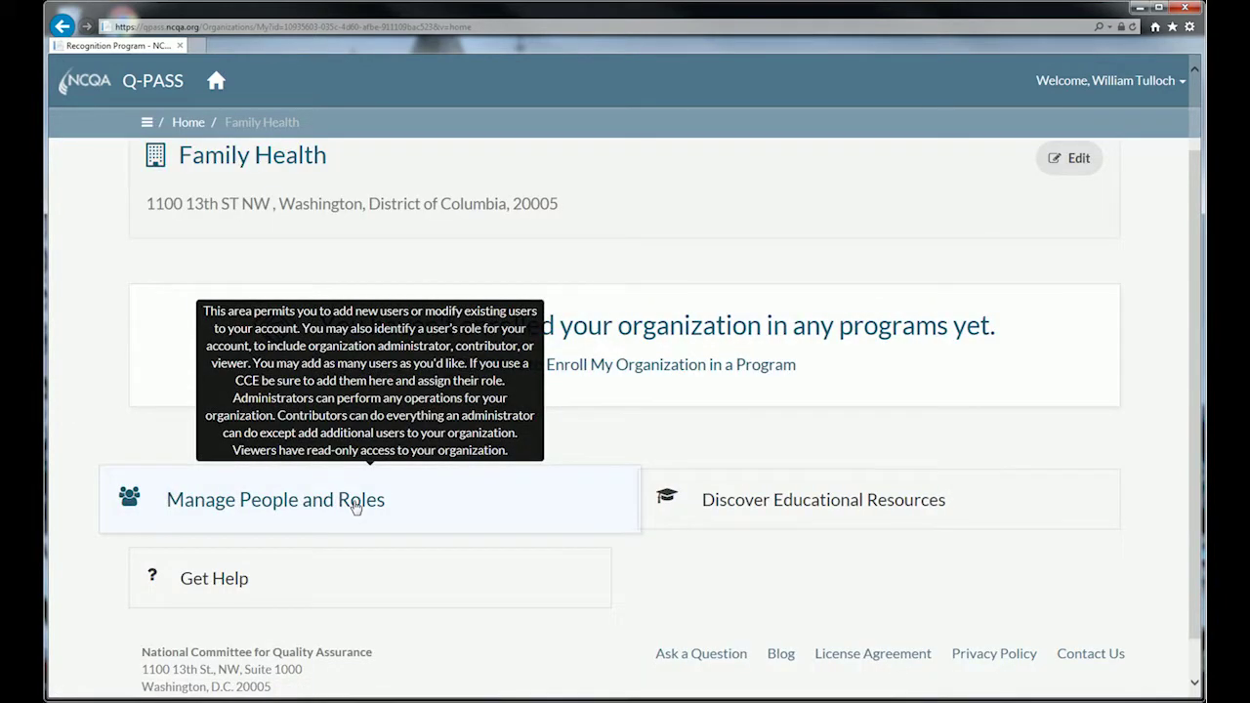
pyautogui.moveTo(786, 522)
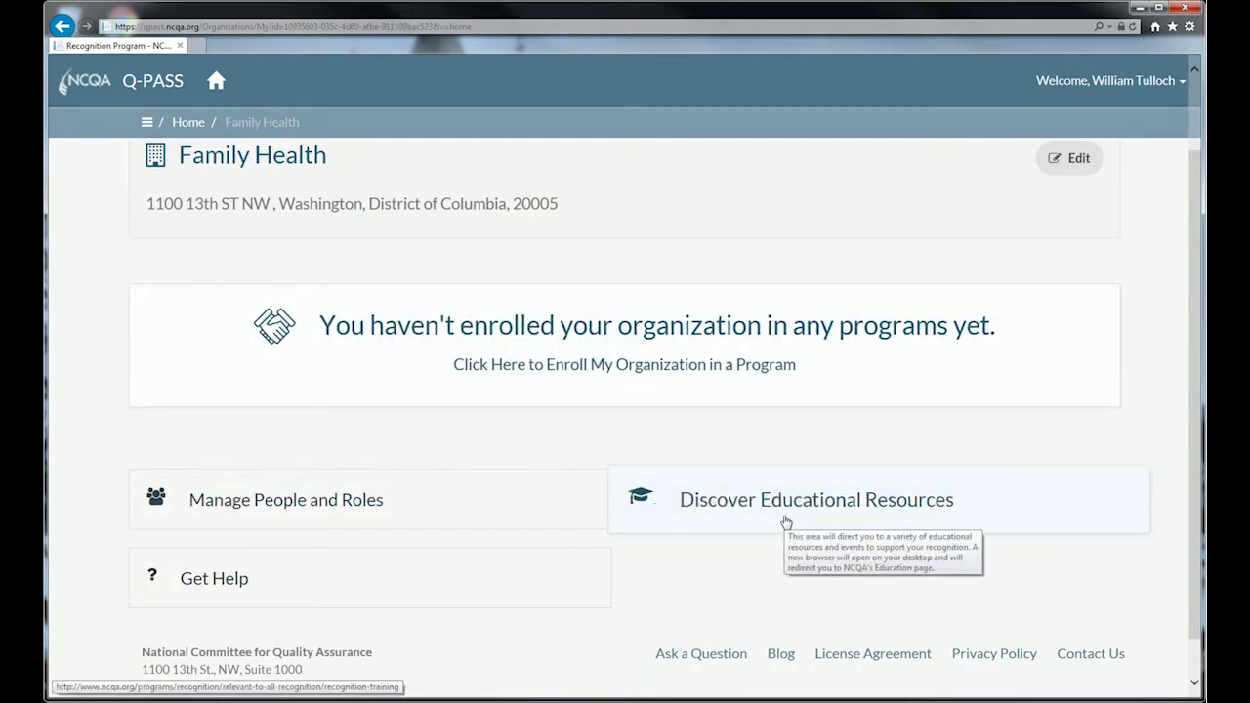
pyautogui.moveTo(282, 594)
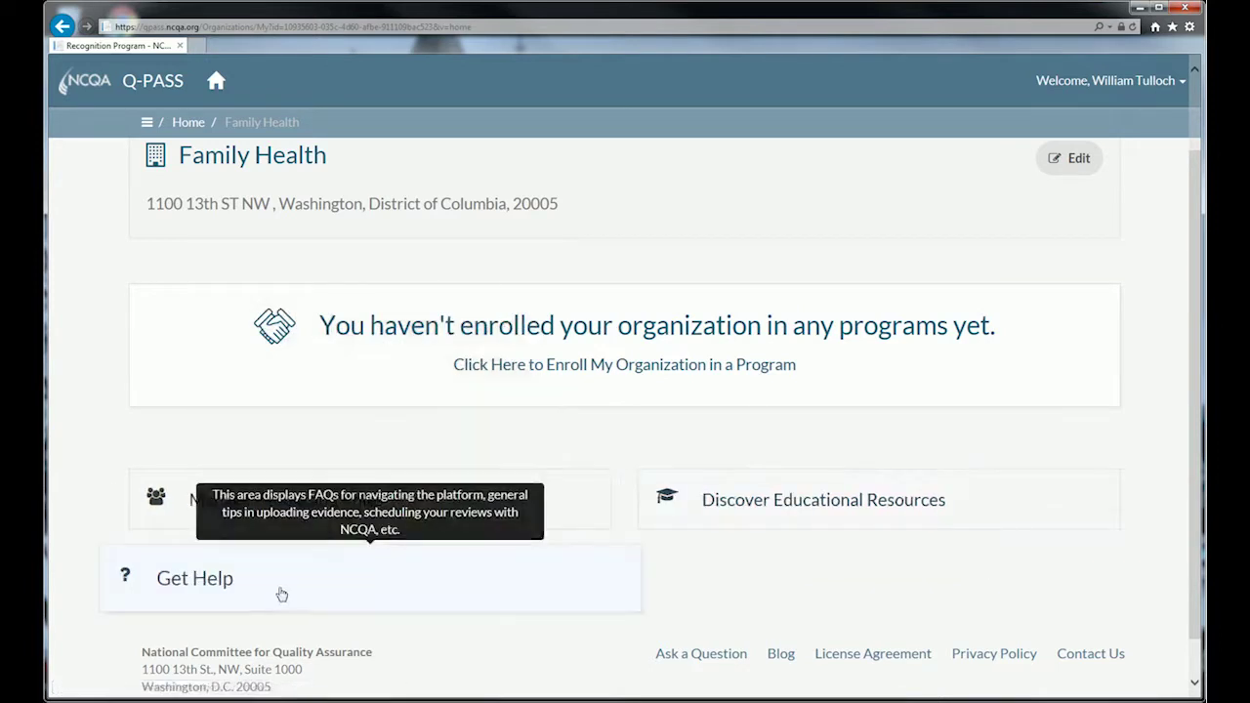
pyautogui.moveTo(408, 509)
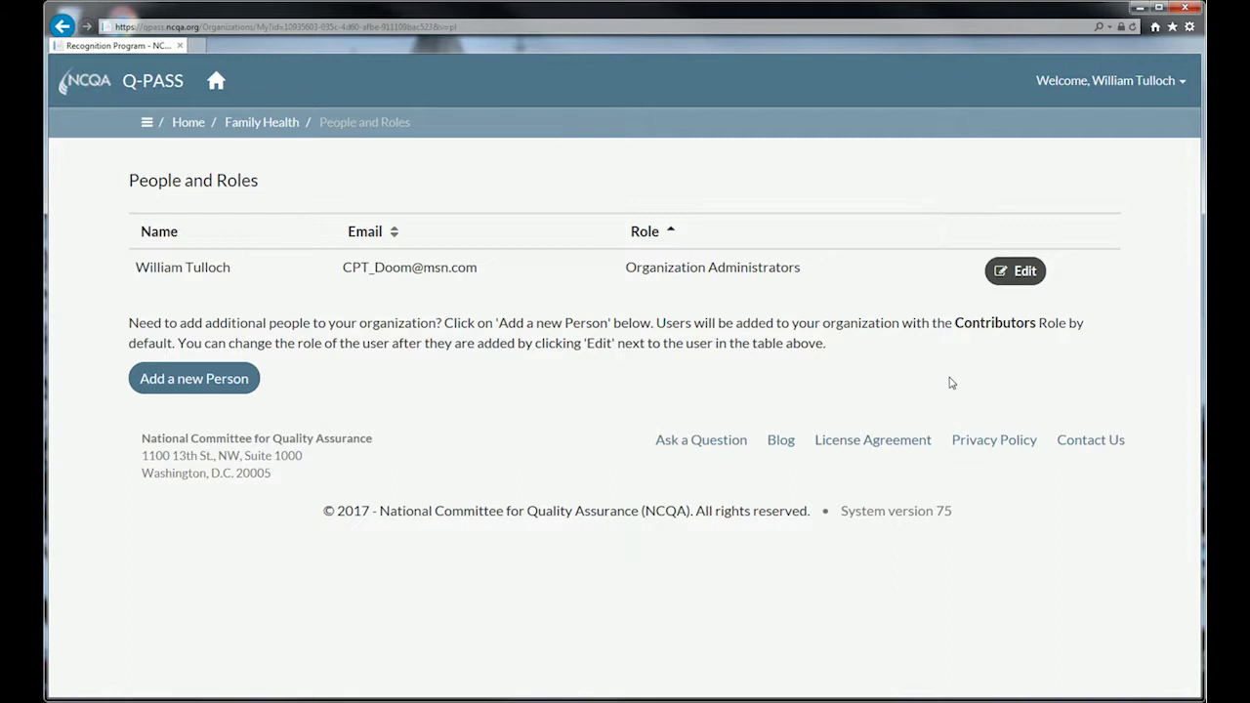
pyautogui.click(226, 383)
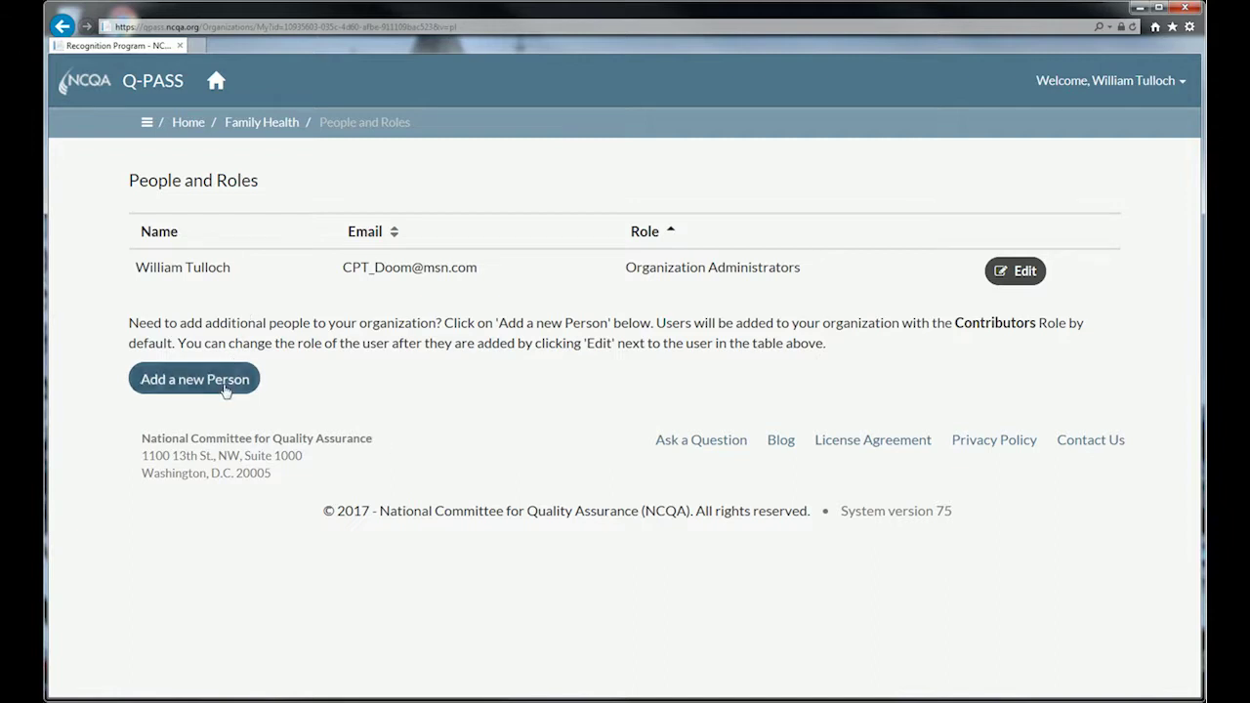
# Add a new person by picking the suggested e-mail after typing 'WILL', joining as Contributor
pyautogui.scroll(-2, 527, 357)
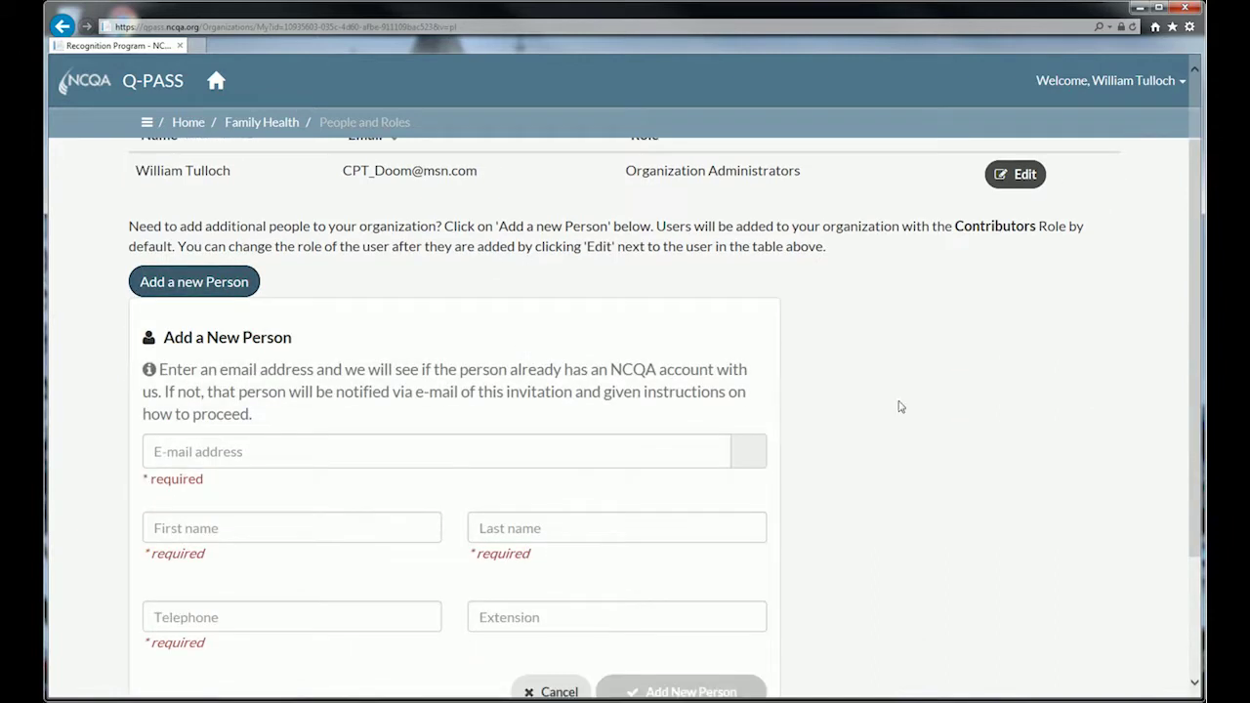
pyautogui.click(387, 450)
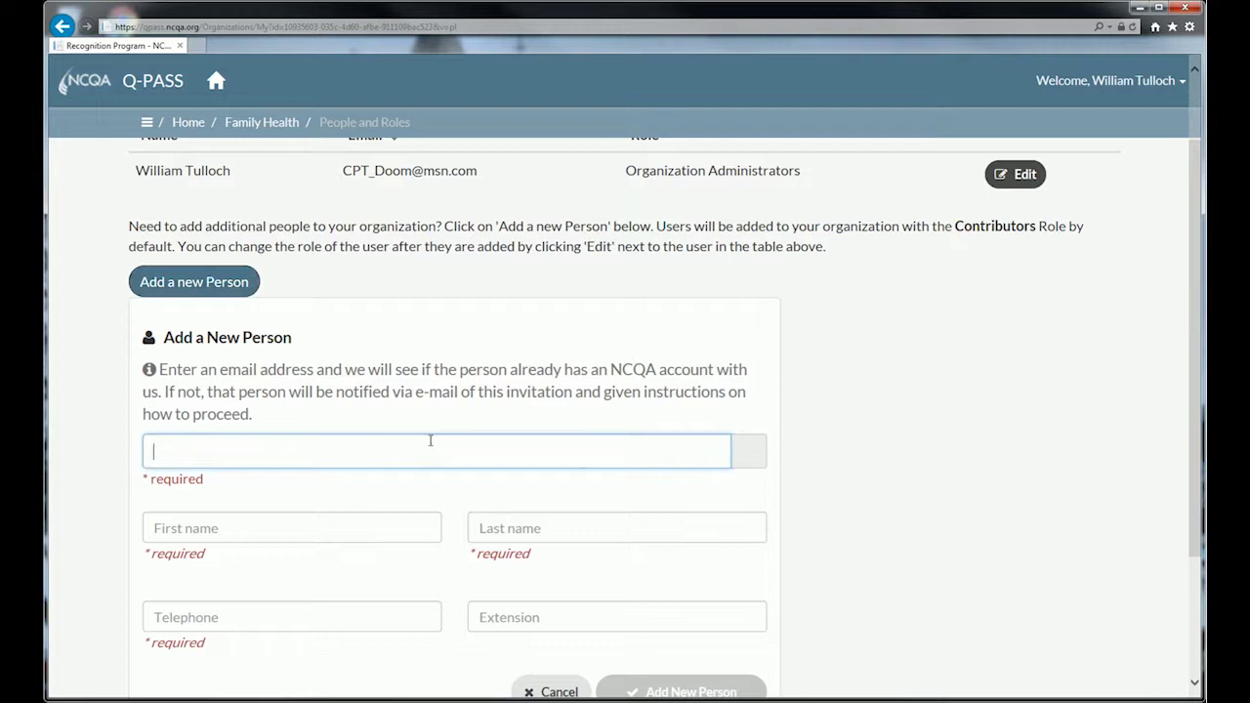
pyautogui.write('WILL')
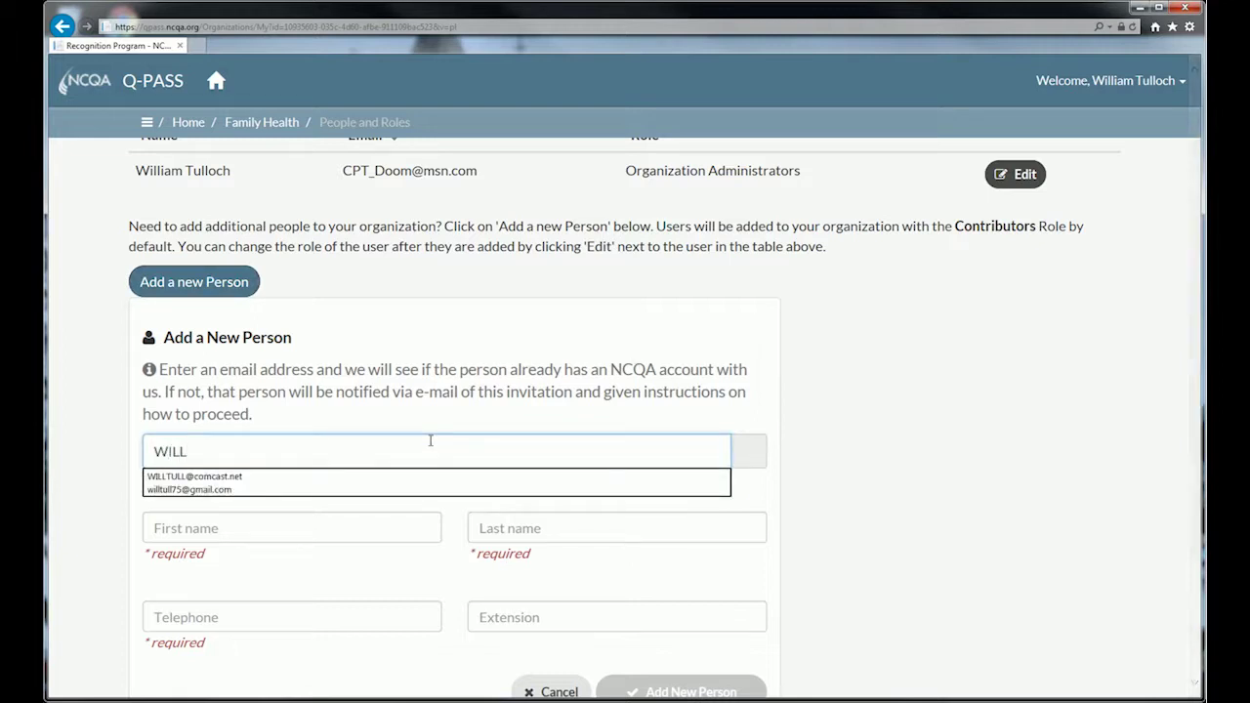
pyautogui.press('Return')
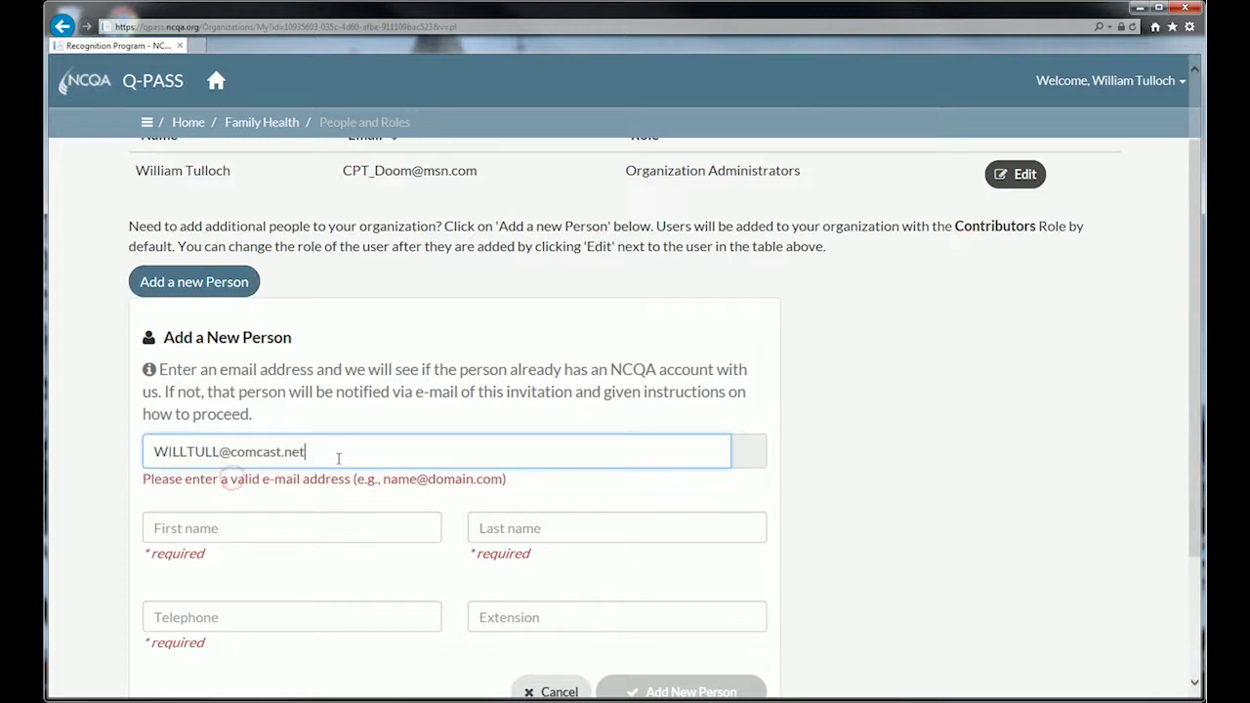
pyautogui.scroll(-2, 812, 433)
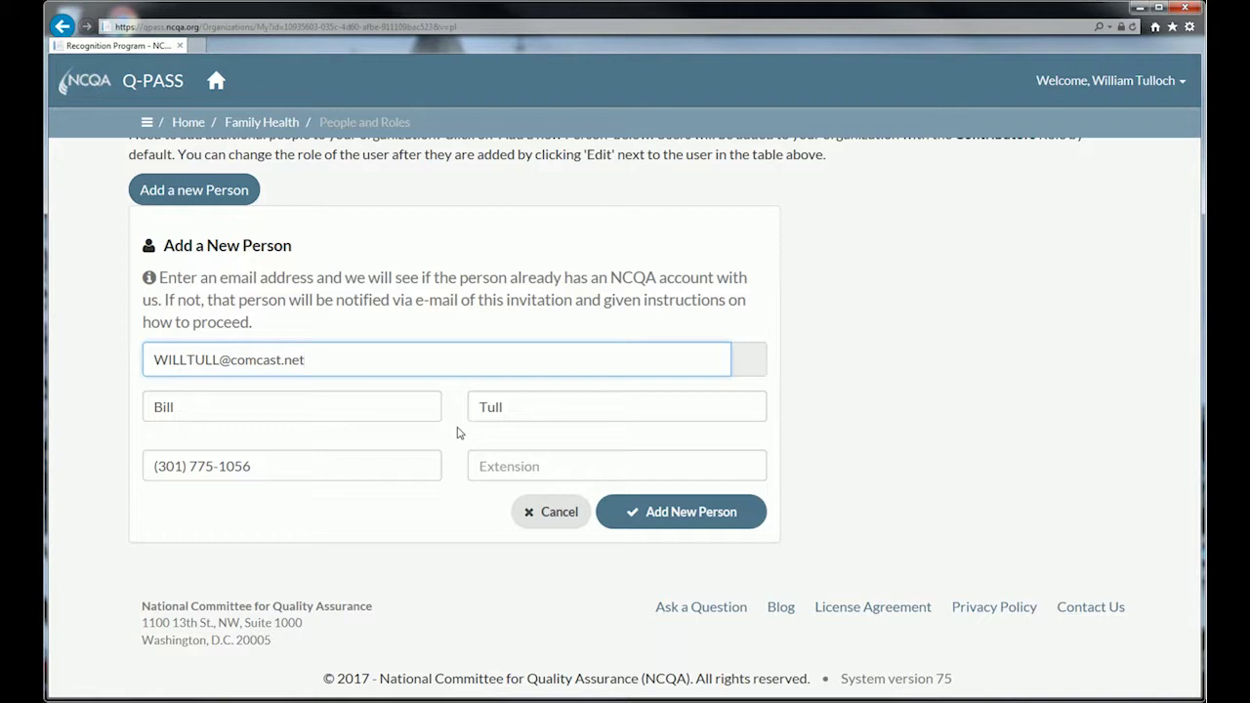
pyautogui.click(686, 524)
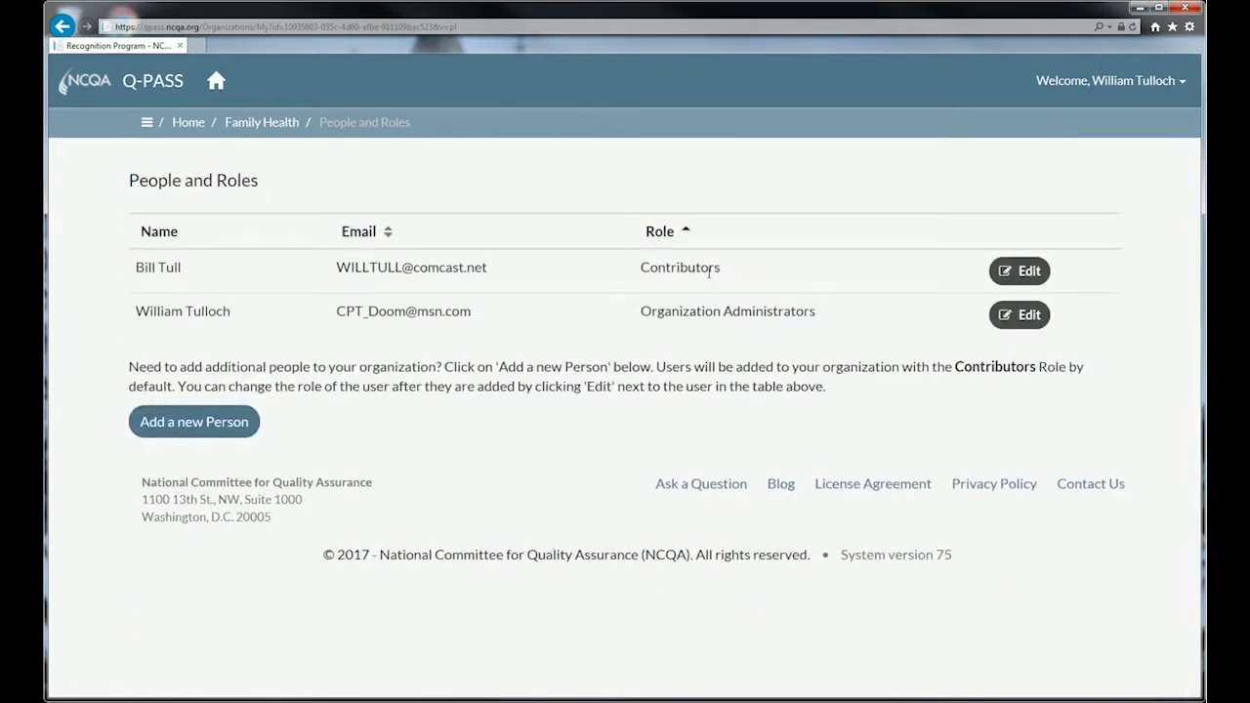
# Switch the new person from Contributors to Organization Administrators, save, and return to the dashboard
pyautogui.click(1024, 271)
pyautogui.scroll(-1, 583, 407)
pyautogui.click(166, 509)
pyautogui.click(166, 445)
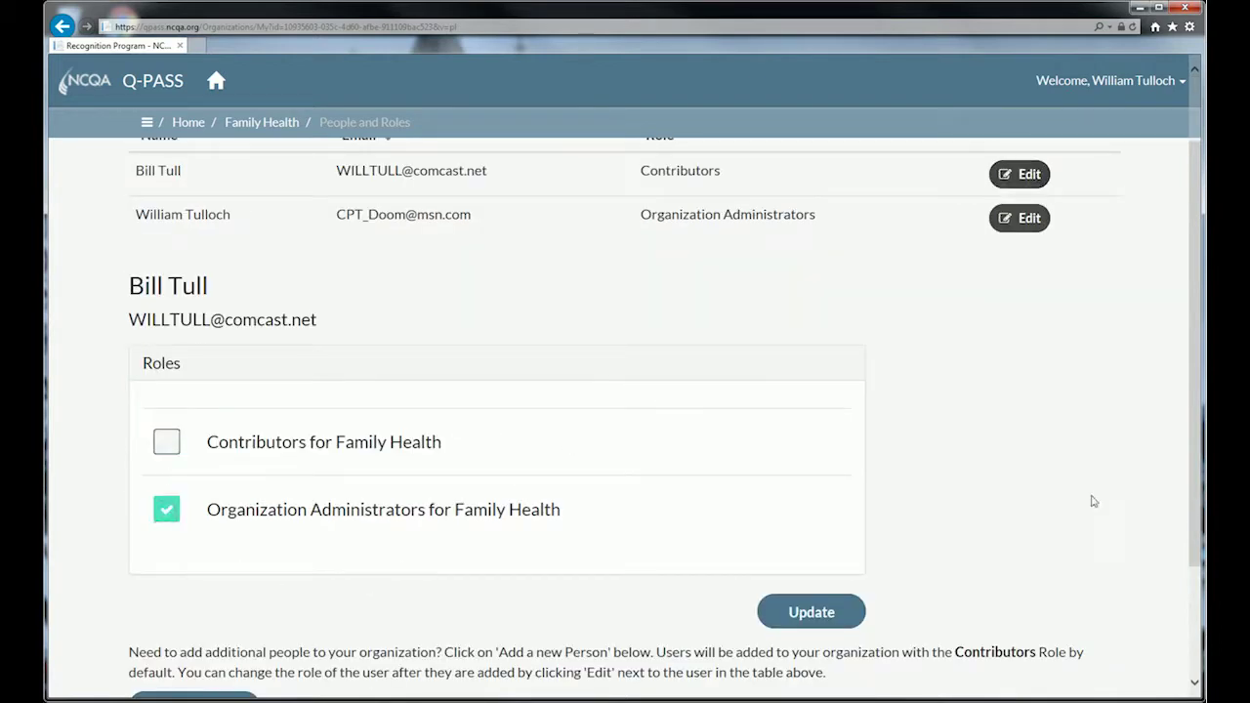
pyautogui.click(801, 612)
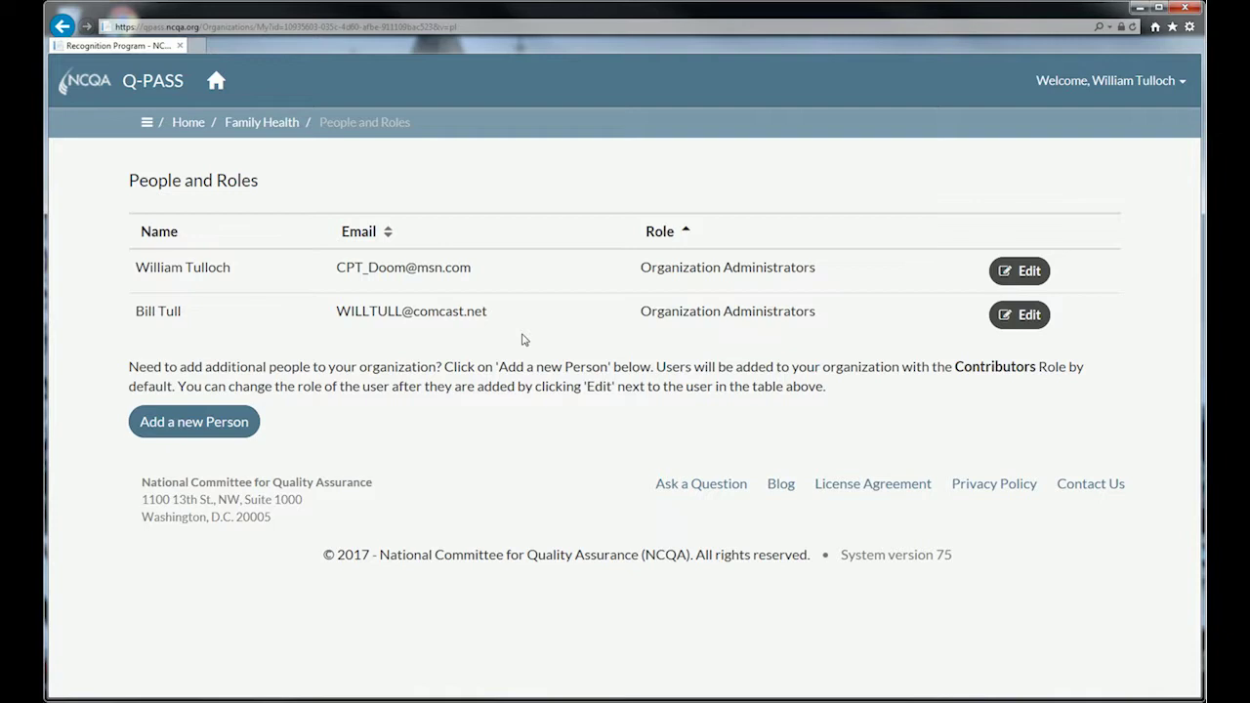
pyautogui.hotkey('alt', 'Left')
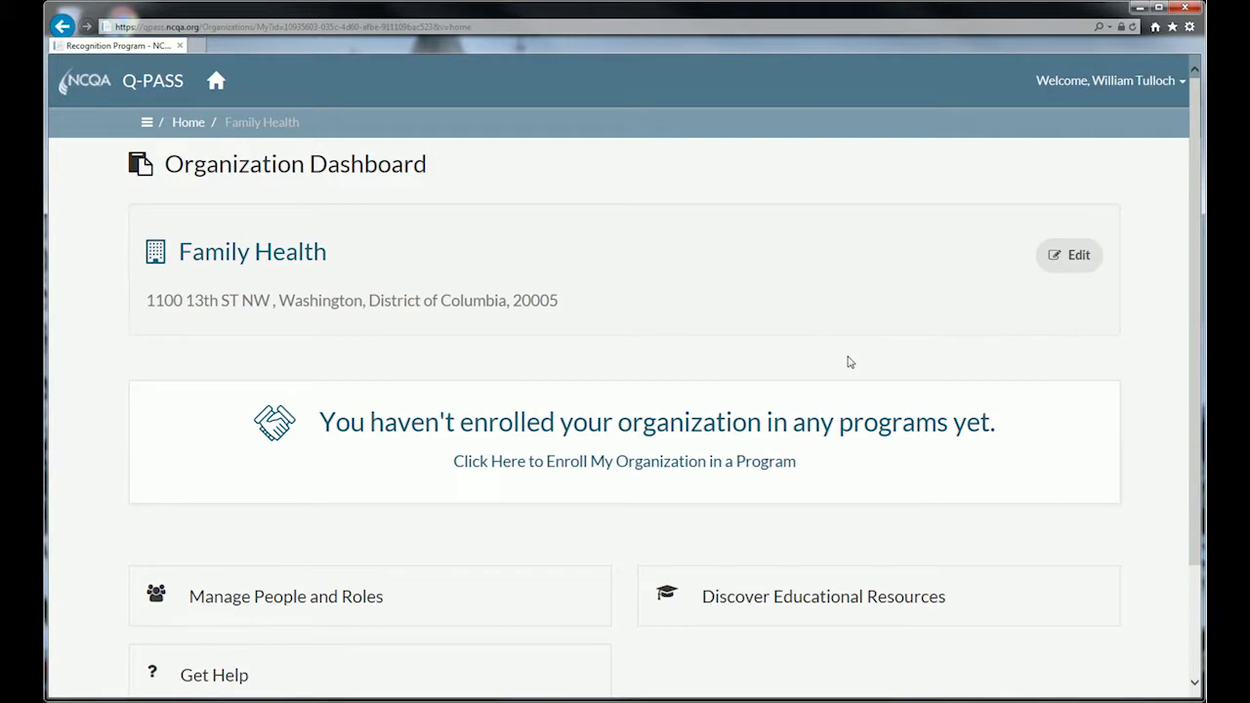
# Set the person found by name search as Family Health's Secondary Contact and submit for approval
pyautogui.click(1076, 259)
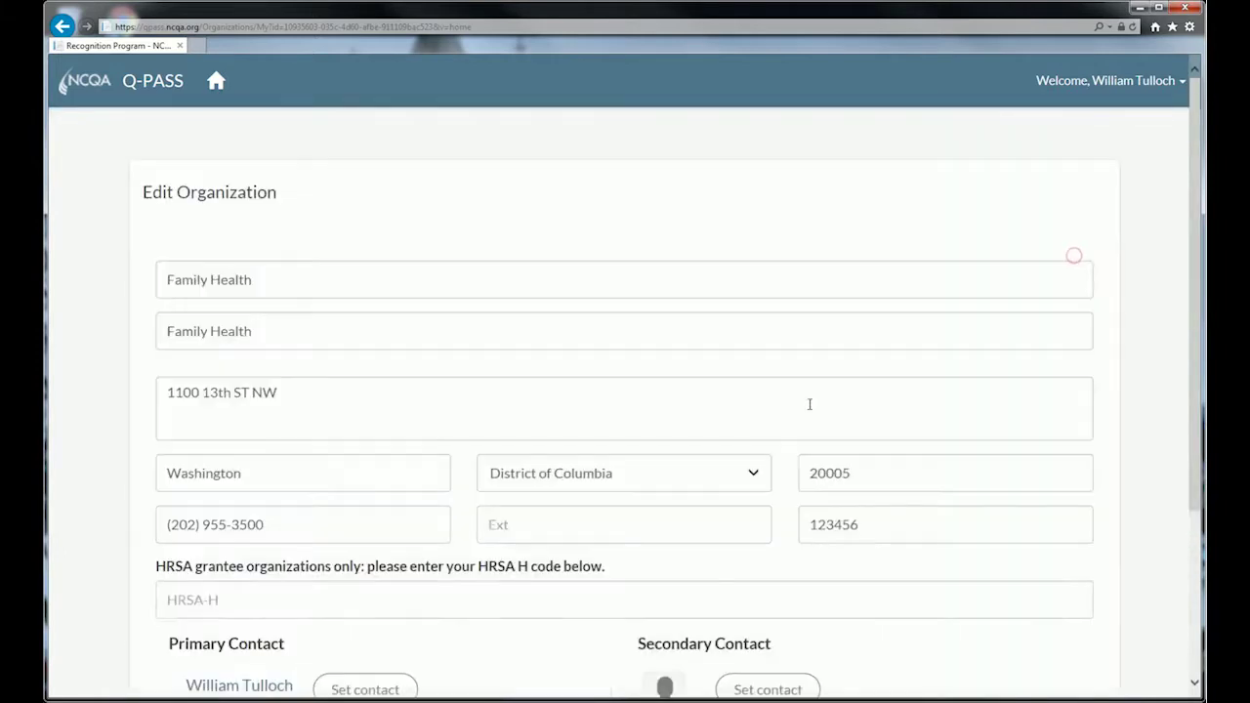
pyautogui.scroll(-3, 820, 379)
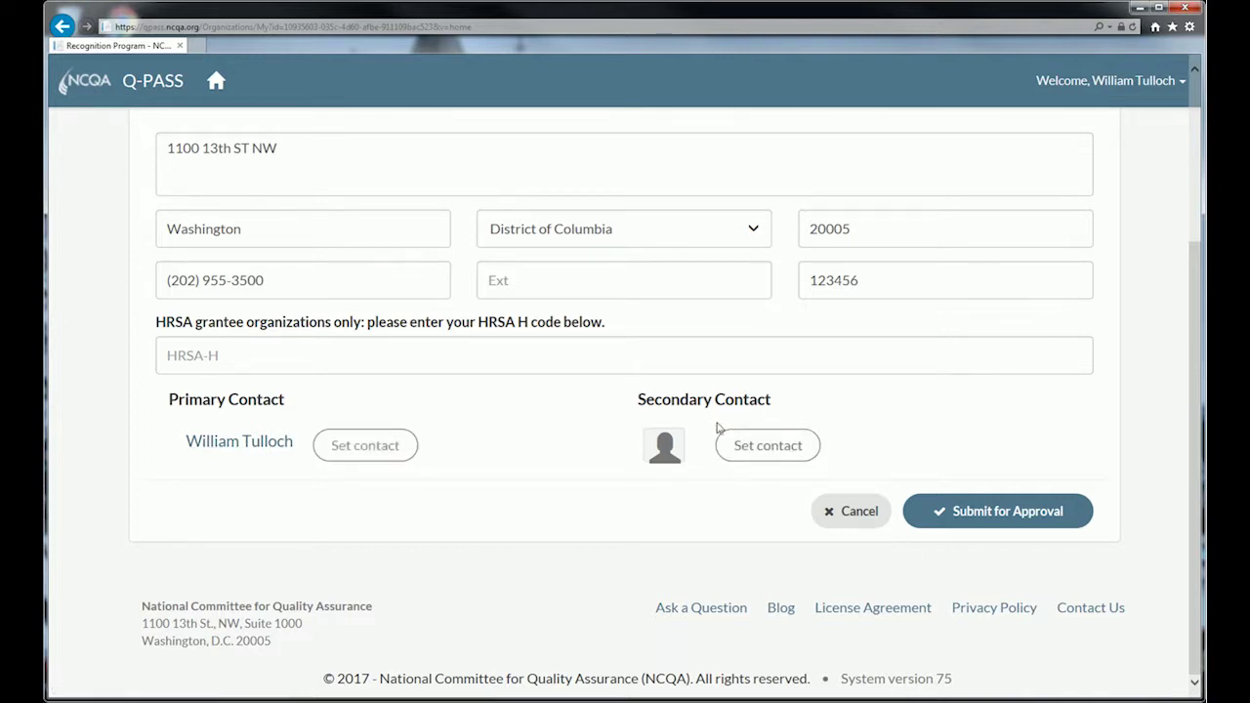
pyautogui.click(754, 447)
pyautogui.click(923, 456)
pyautogui.write('WILLTU')
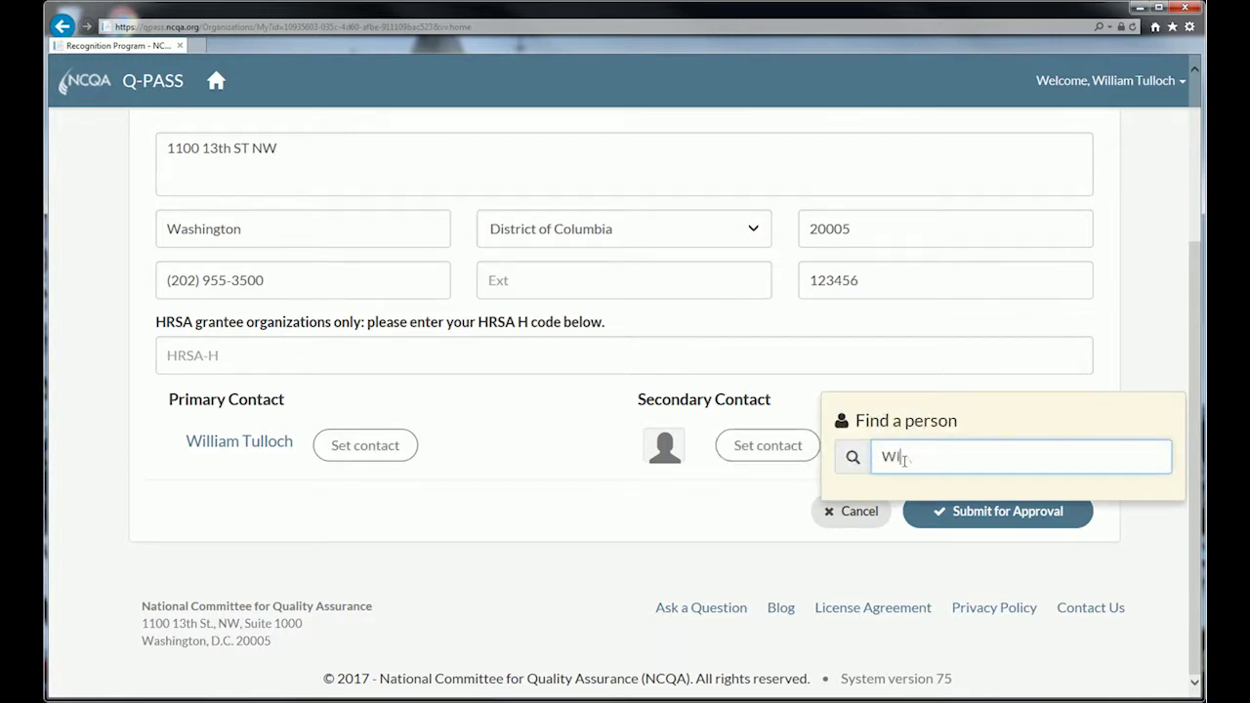
pyautogui.write('LL')
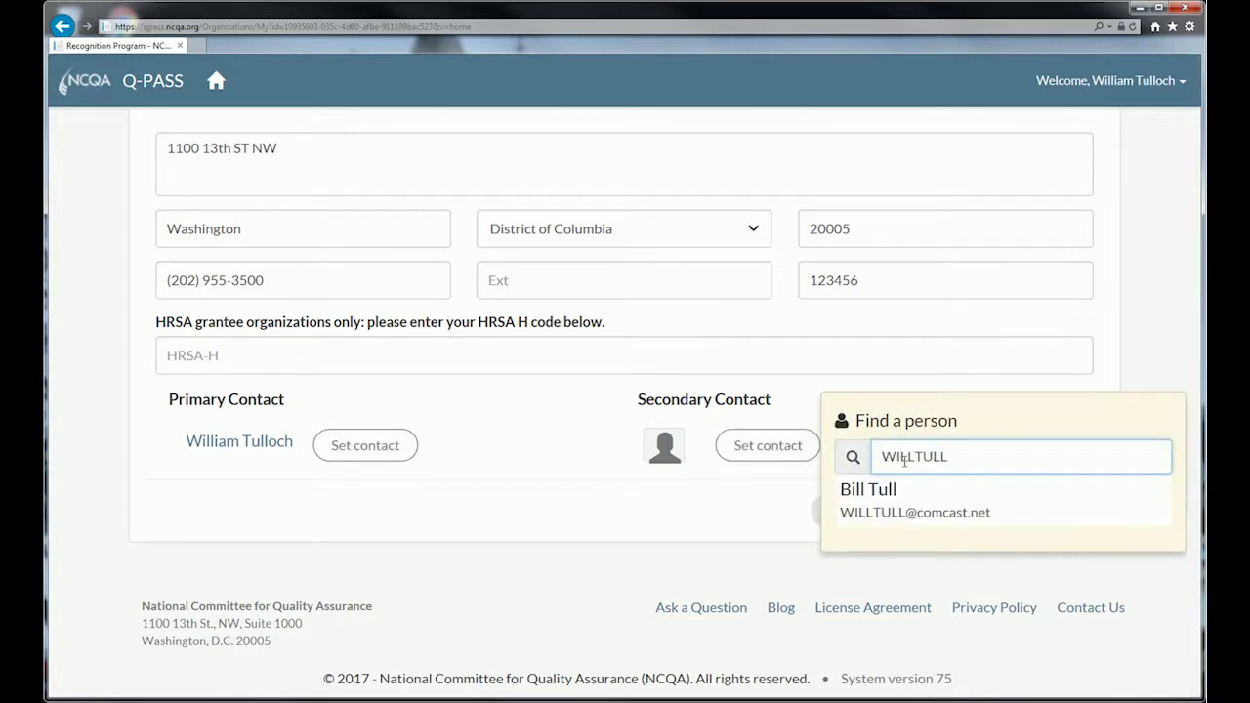
pyautogui.click(869, 498)
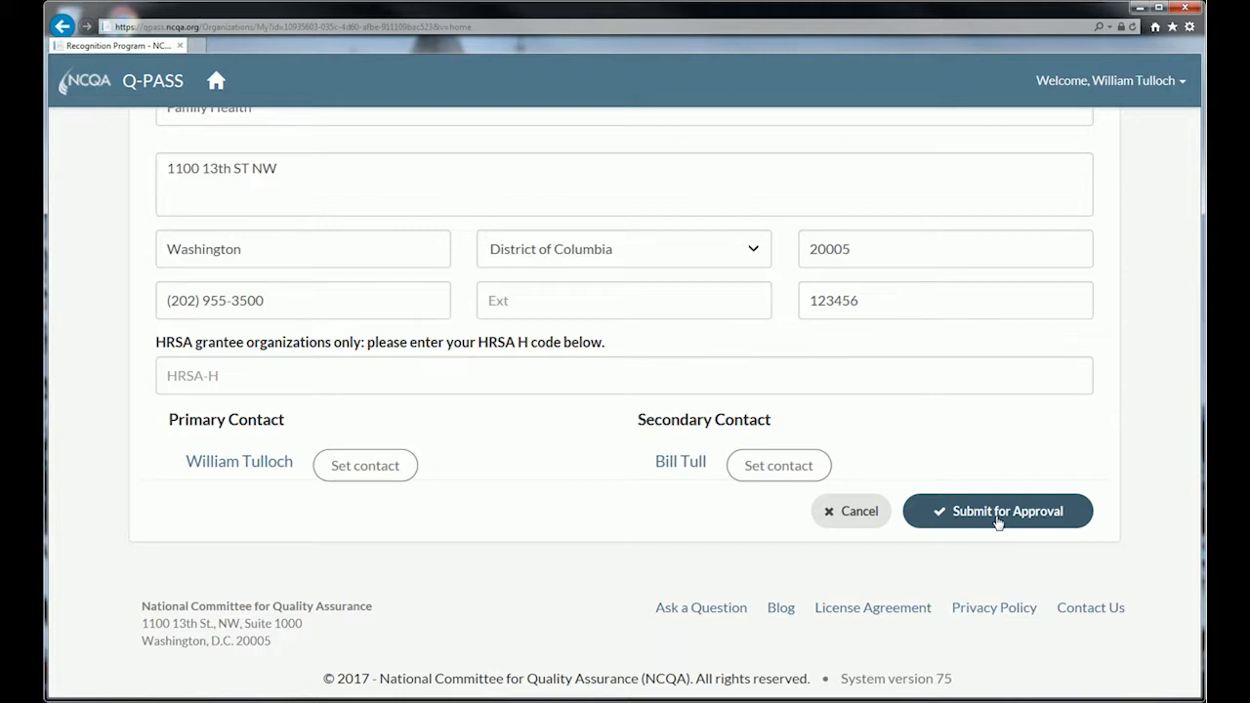
pyautogui.click(997, 521)
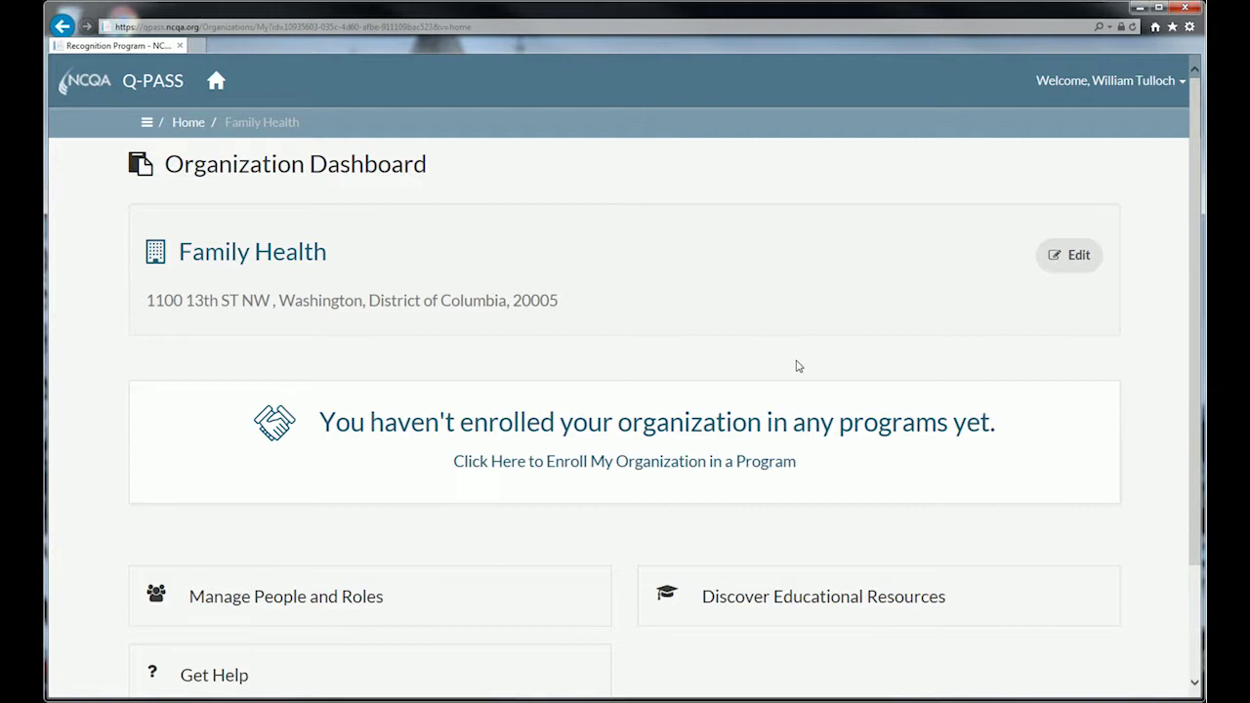
# Open the available programs, review the enrollment instructions, and start enrolling sites in Patient-Centered Medical Home
pyautogui.click(633, 450)
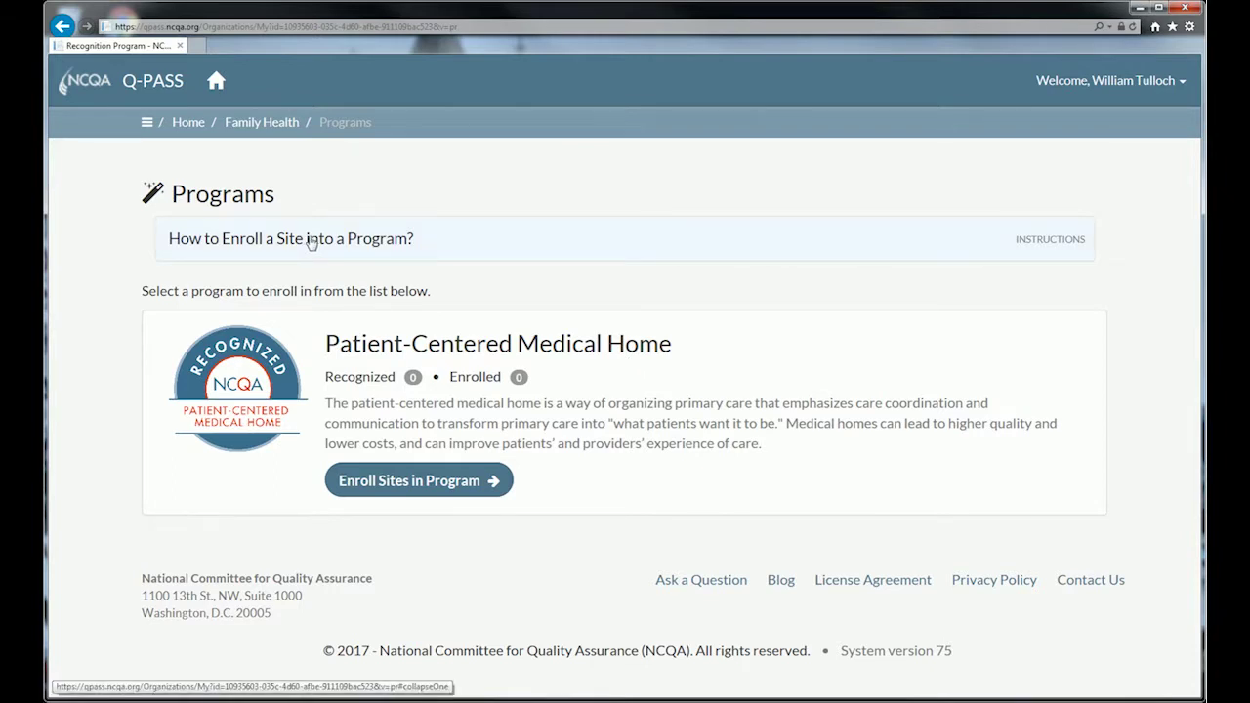
pyautogui.click(378, 242)
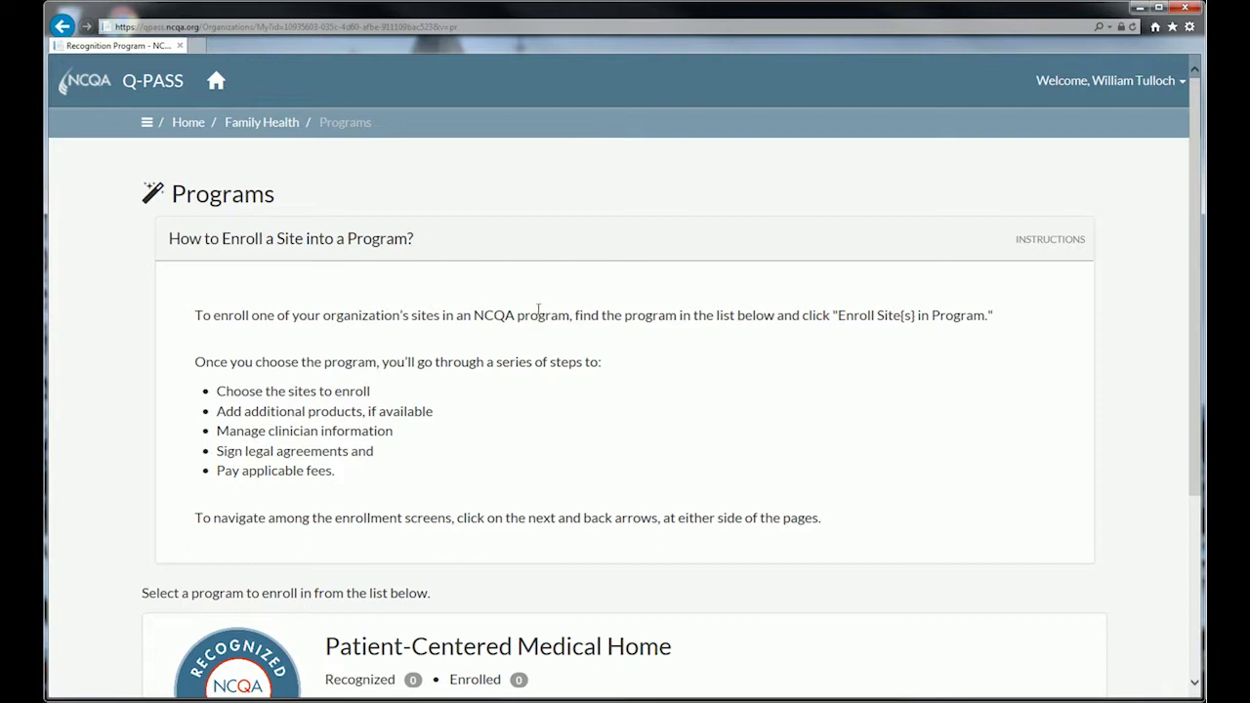
pyautogui.click(363, 243)
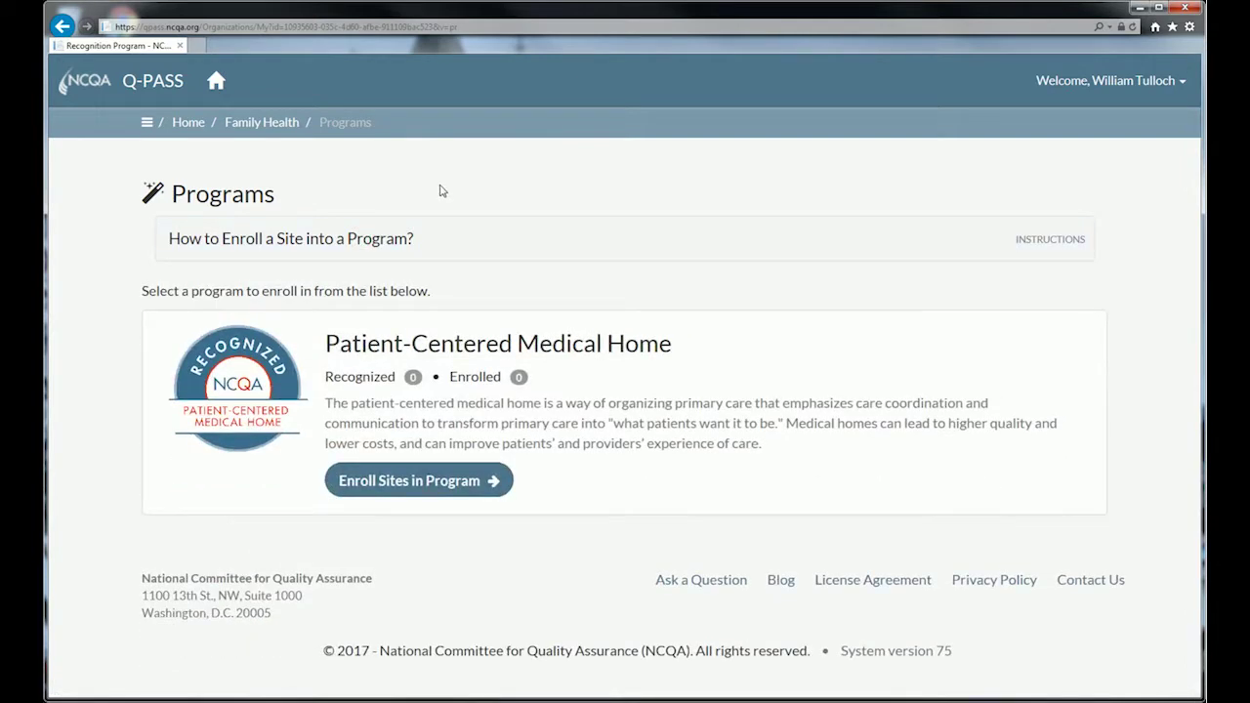
pyautogui.click(462, 485)
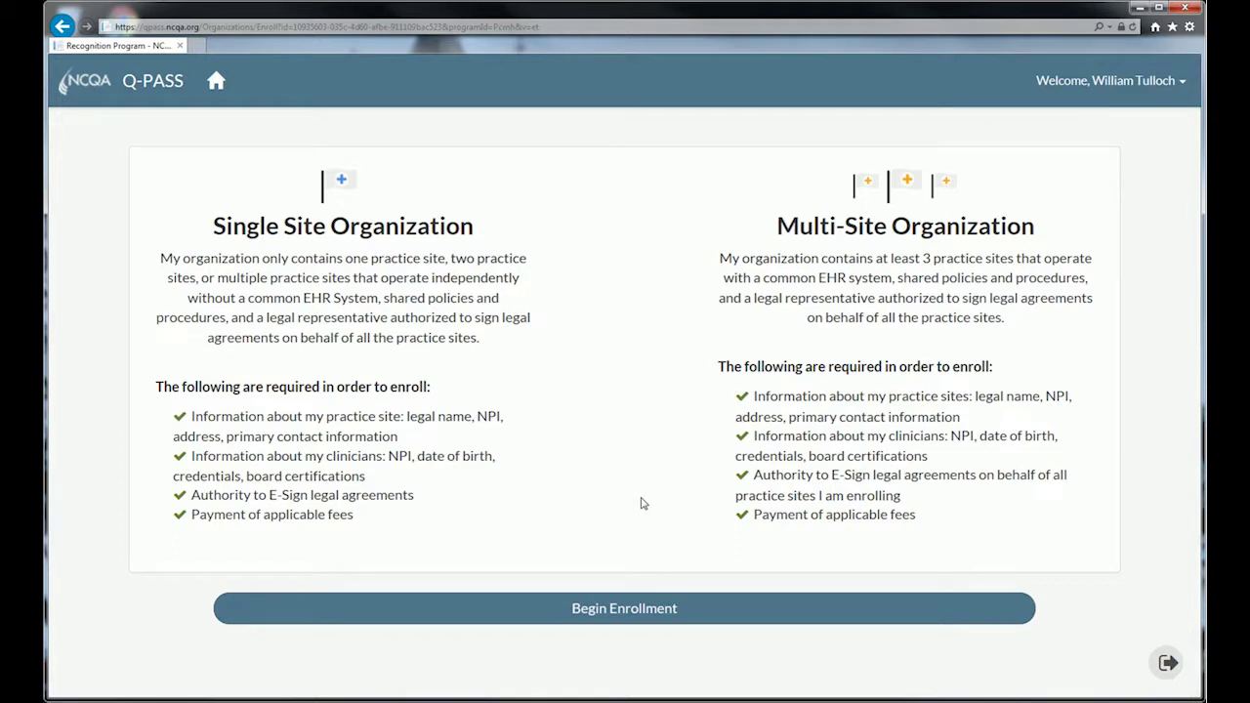
# Begin the PCMH enrollment and scroll down to Step 1's site selection area
pyautogui.click(654, 611)
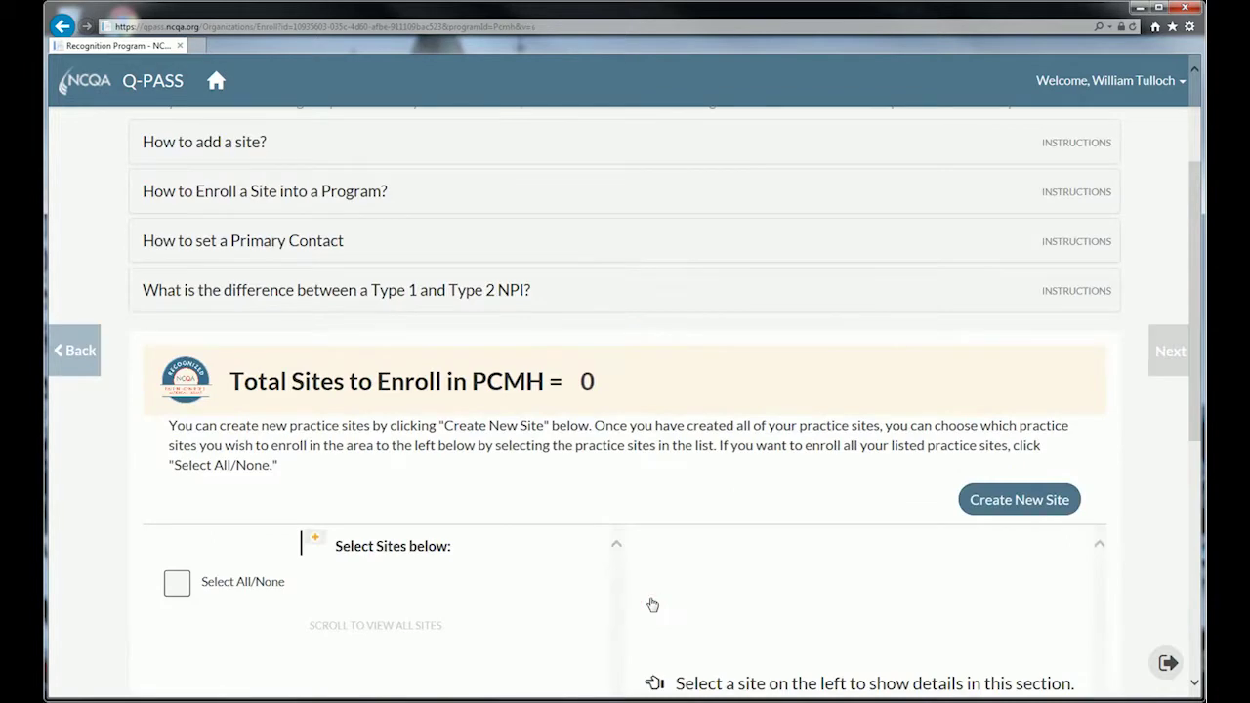
pyautogui.scroll(-5, 652, 605)
pyautogui.scroll(5, 652, 605)
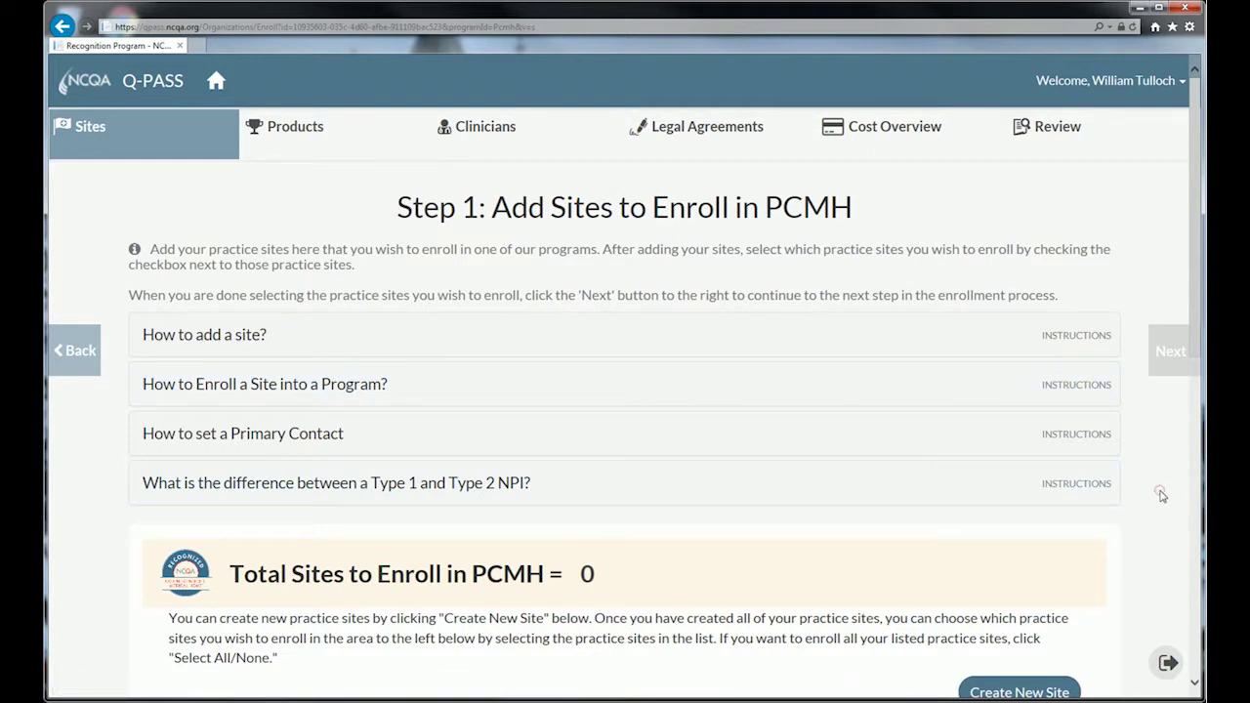
pyautogui.scroll(-4, 1161, 495)
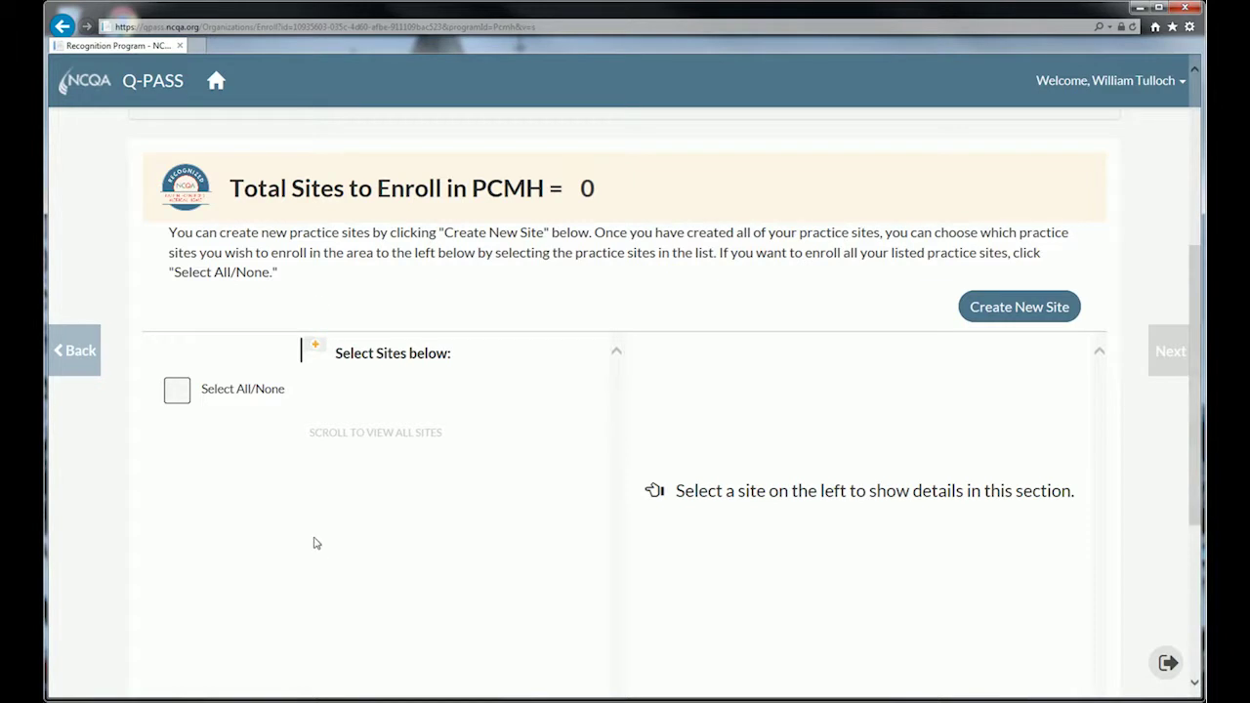
# Create a new site from the pasted NPI and rename it 'Family Health Site A'
pyautogui.click(1060, 310)
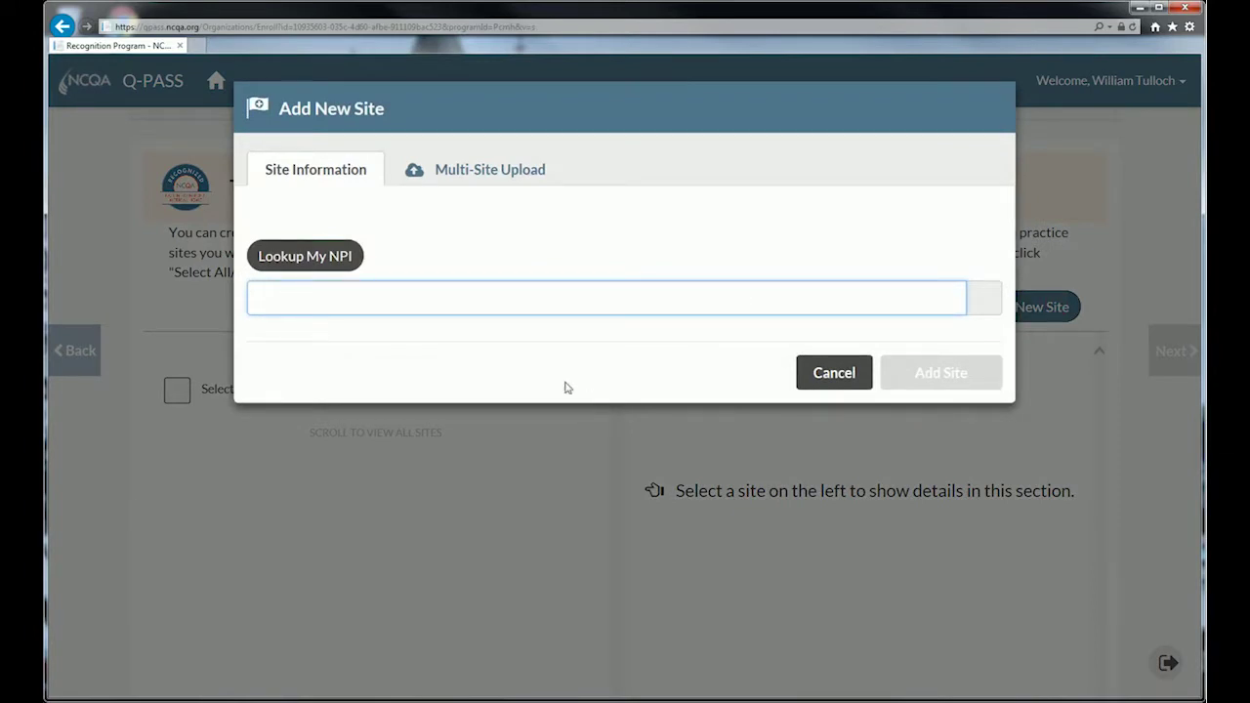
pyautogui.press('Down')
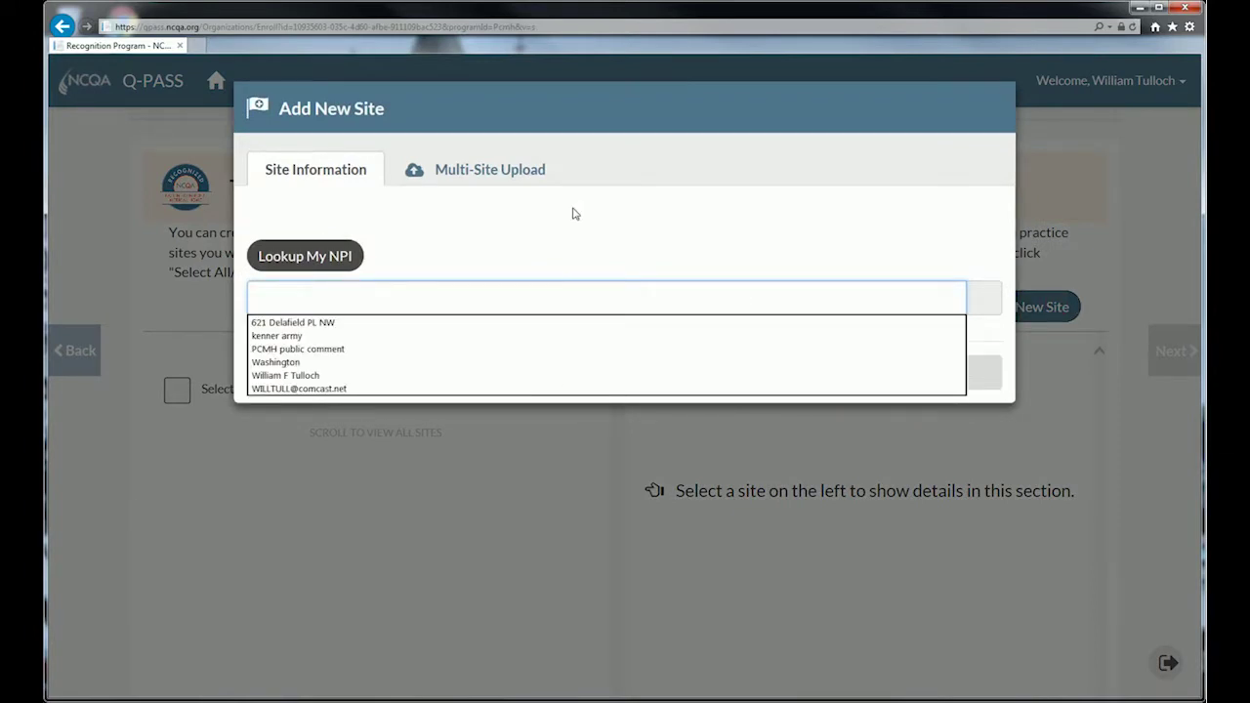
pyautogui.hotkey('ctrl', 'v')
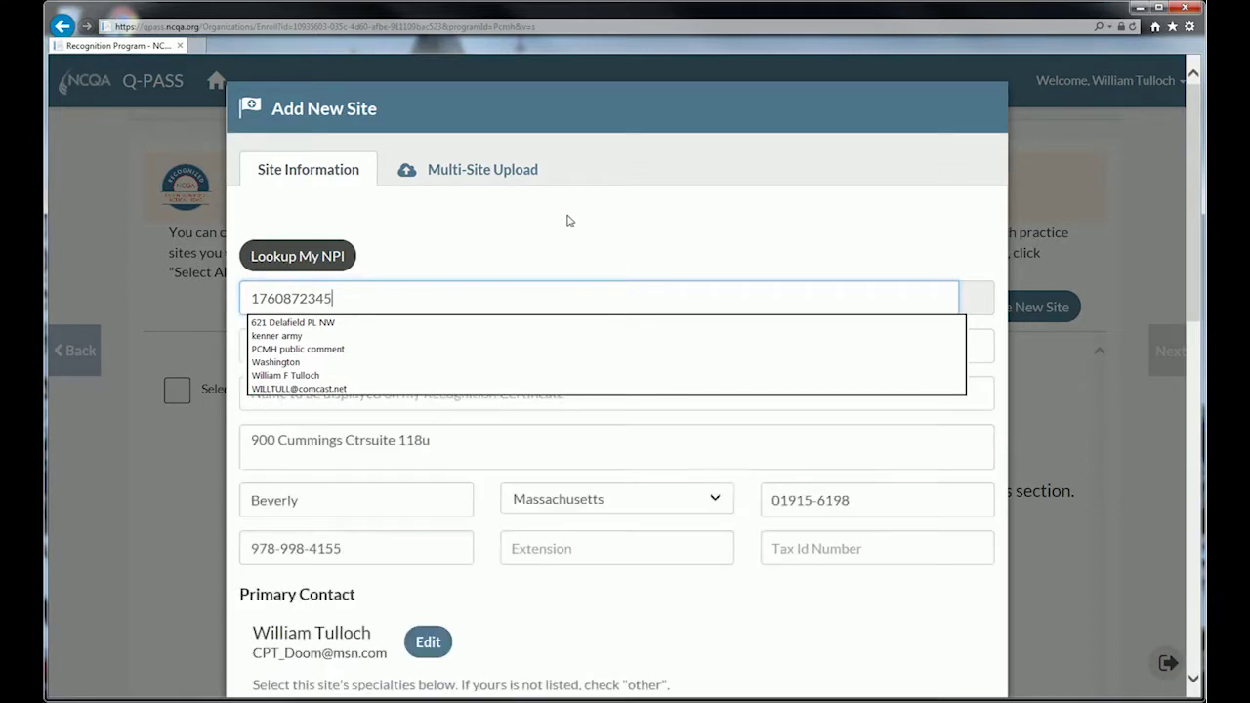
pyautogui.tripleClick(376, 349)
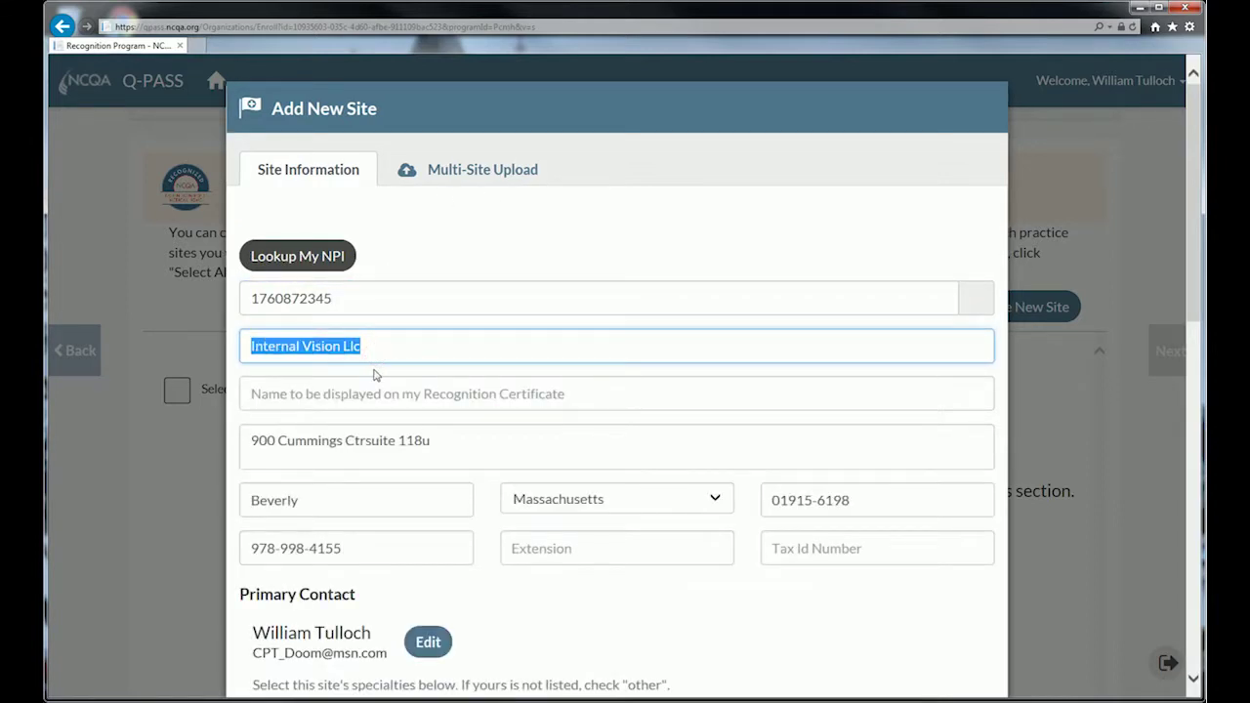
pyautogui.write('Family Health Site A')
# Enter tax ID 123456, mark Pediatrics as the specialty, and add the site to the list
pyautogui.scroll(-2, 608, 382)
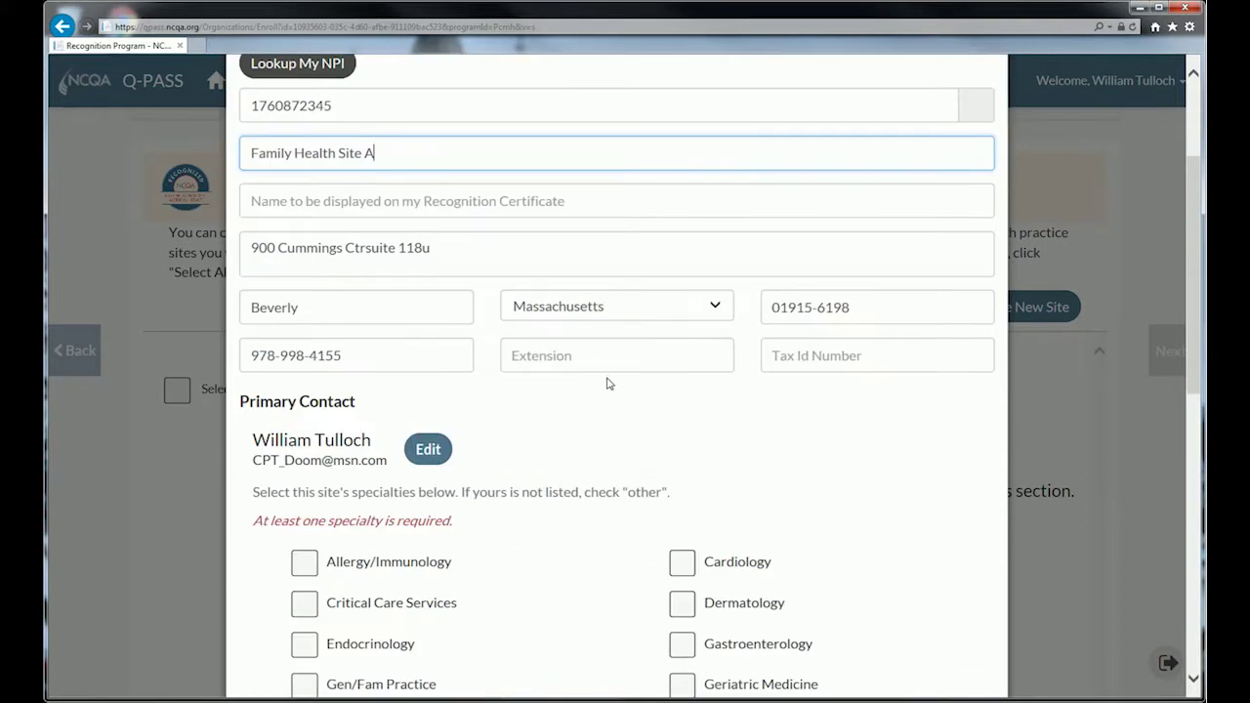
pyautogui.click(793, 349)
pyautogui.scroll(-2, 998, 377)
pyautogui.write('123456')
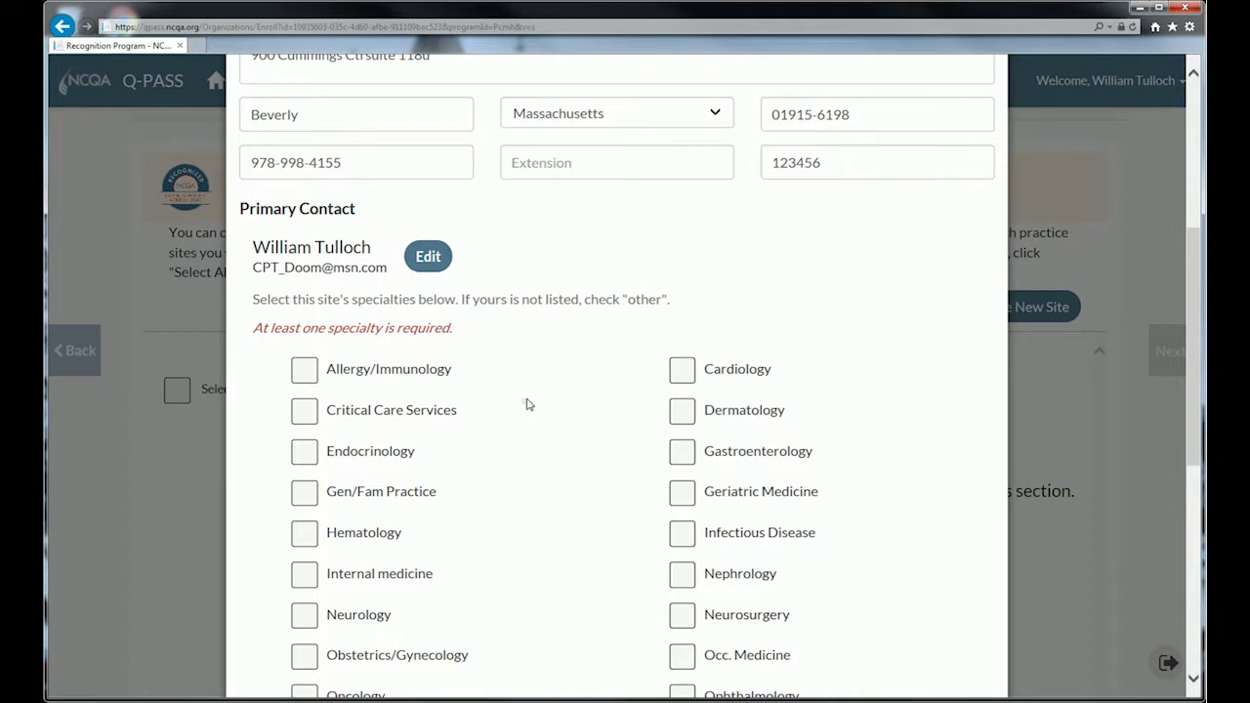
pyautogui.scroll(-2, 528, 402)
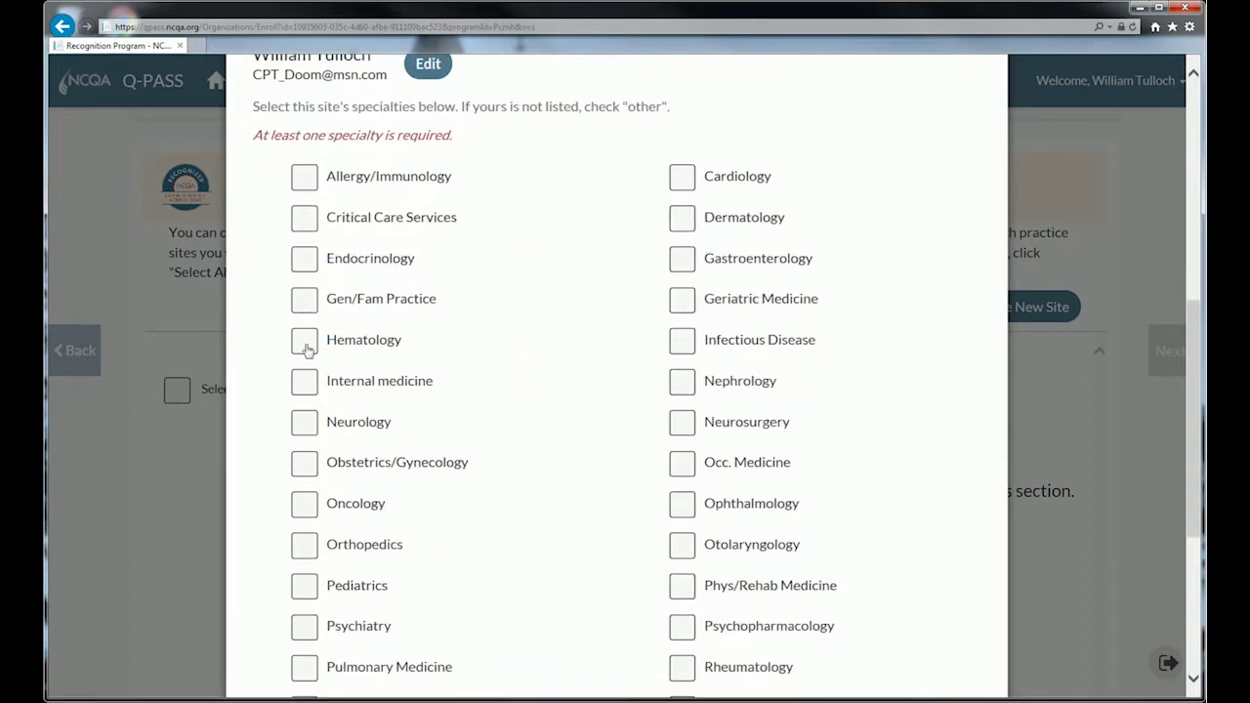
pyautogui.click(312, 584)
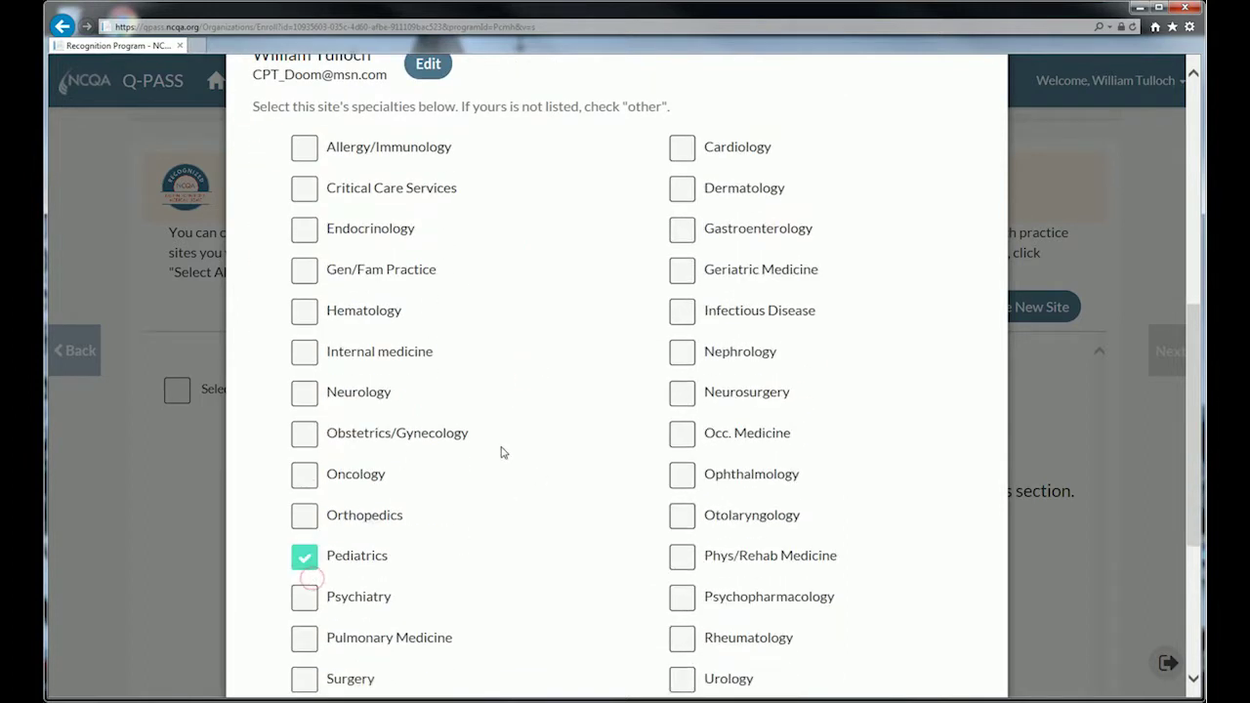
pyautogui.scroll(-3, 502, 452)
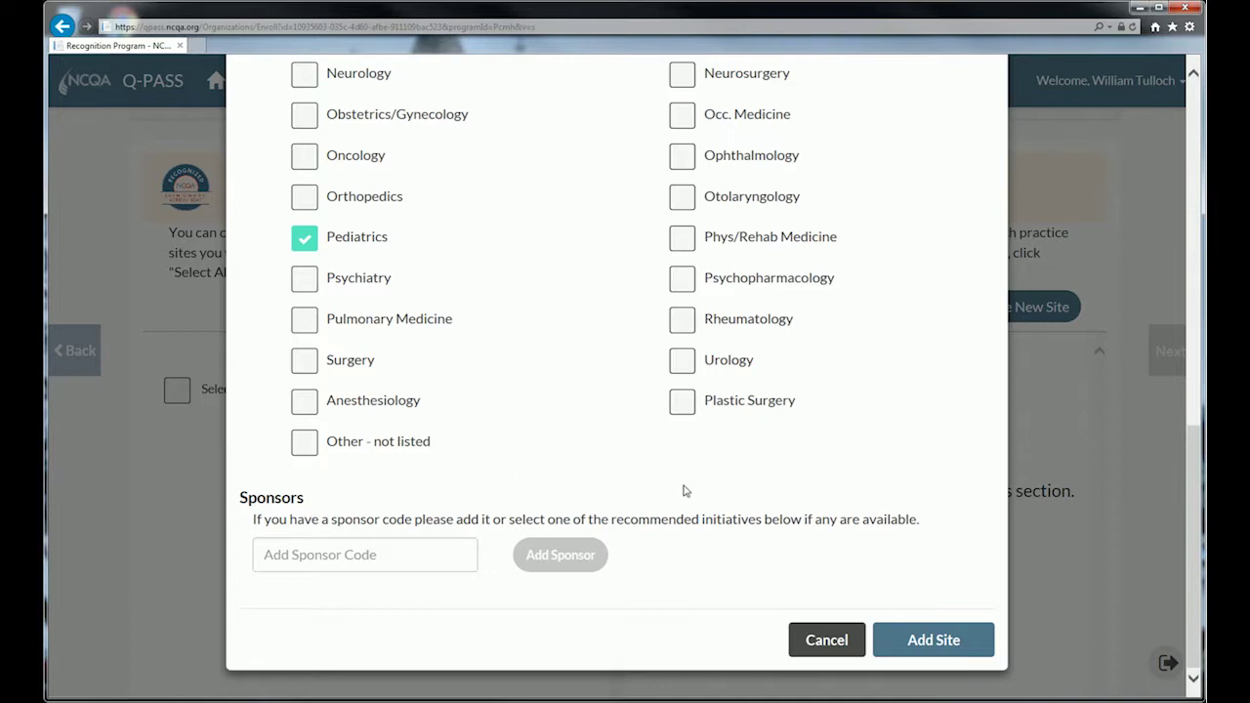
pyautogui.click(933, 640)
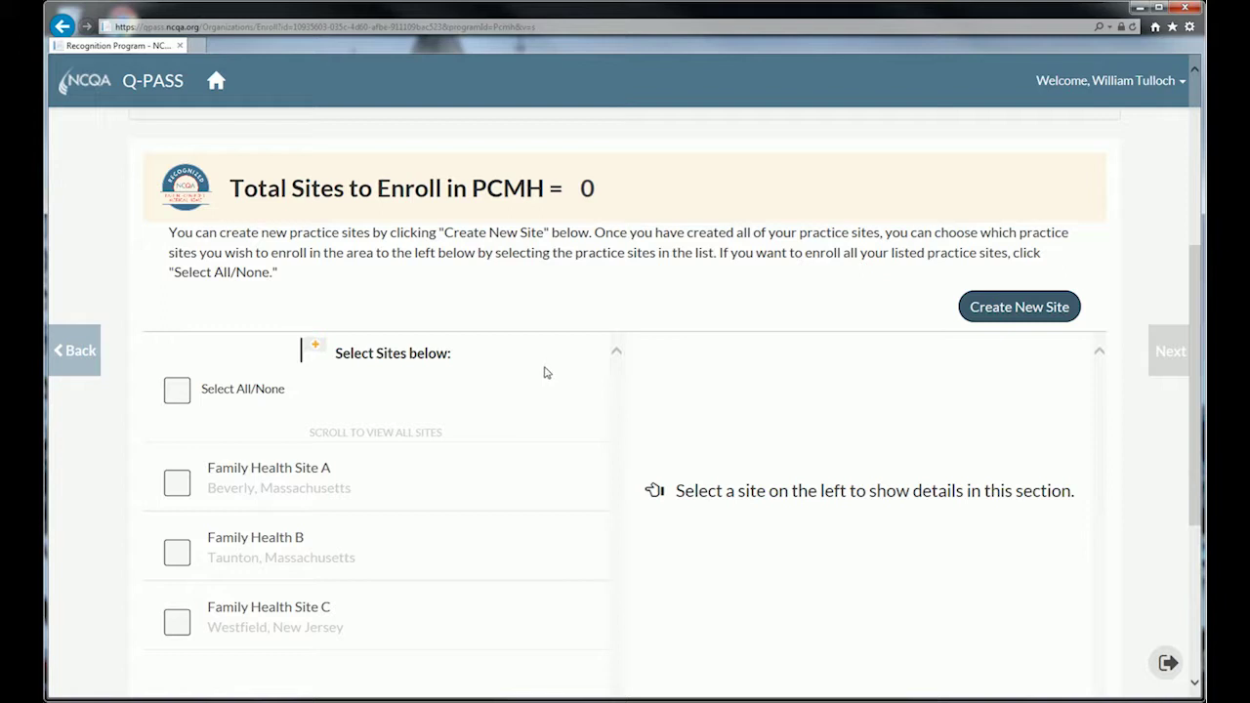
# Select all three Family Health sites with Select All/None and continue to eligibility questions
pyautogui.scroll(-1, 526, 362)
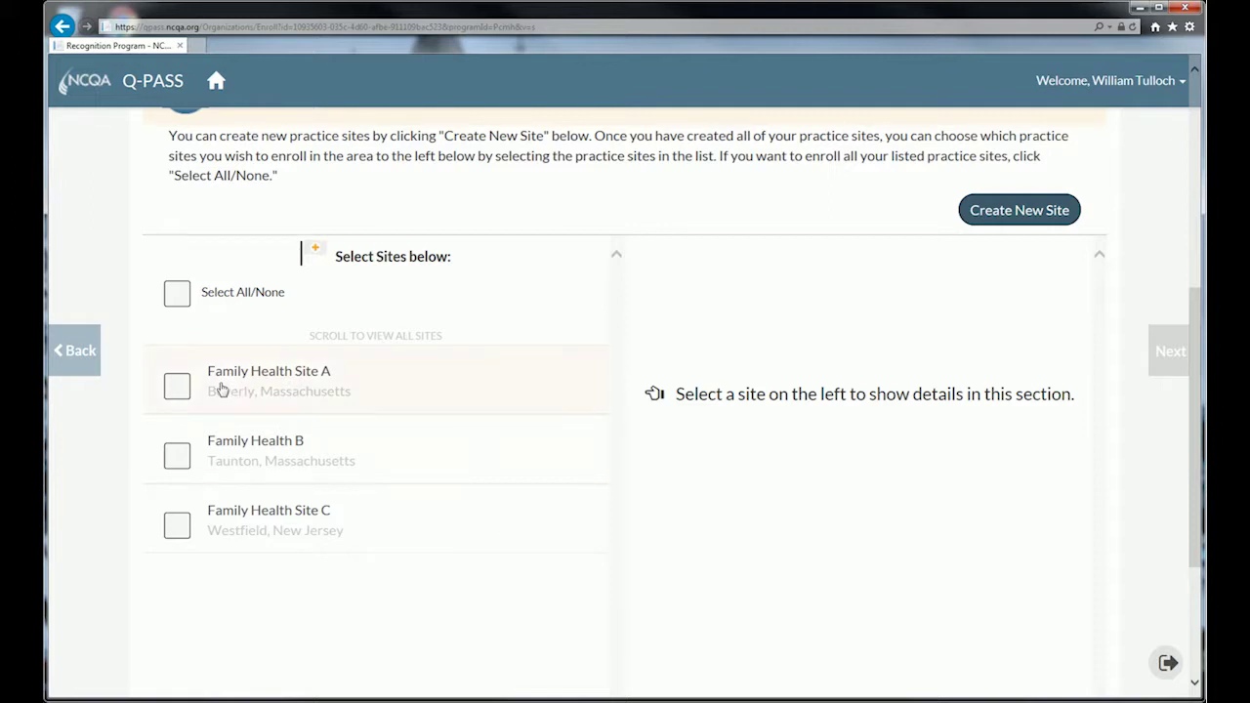
pyautogui.click(178, 385)
pyautogui.click(181, 386)
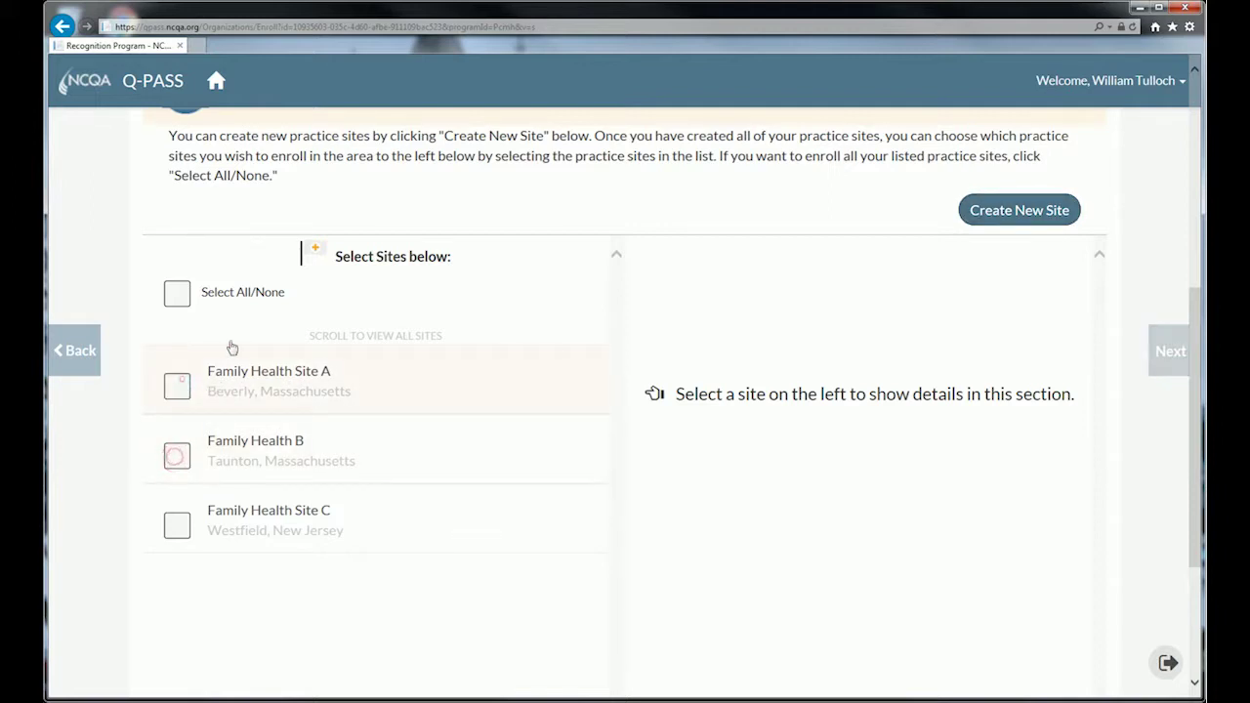
pyautogui.click(175, 291)
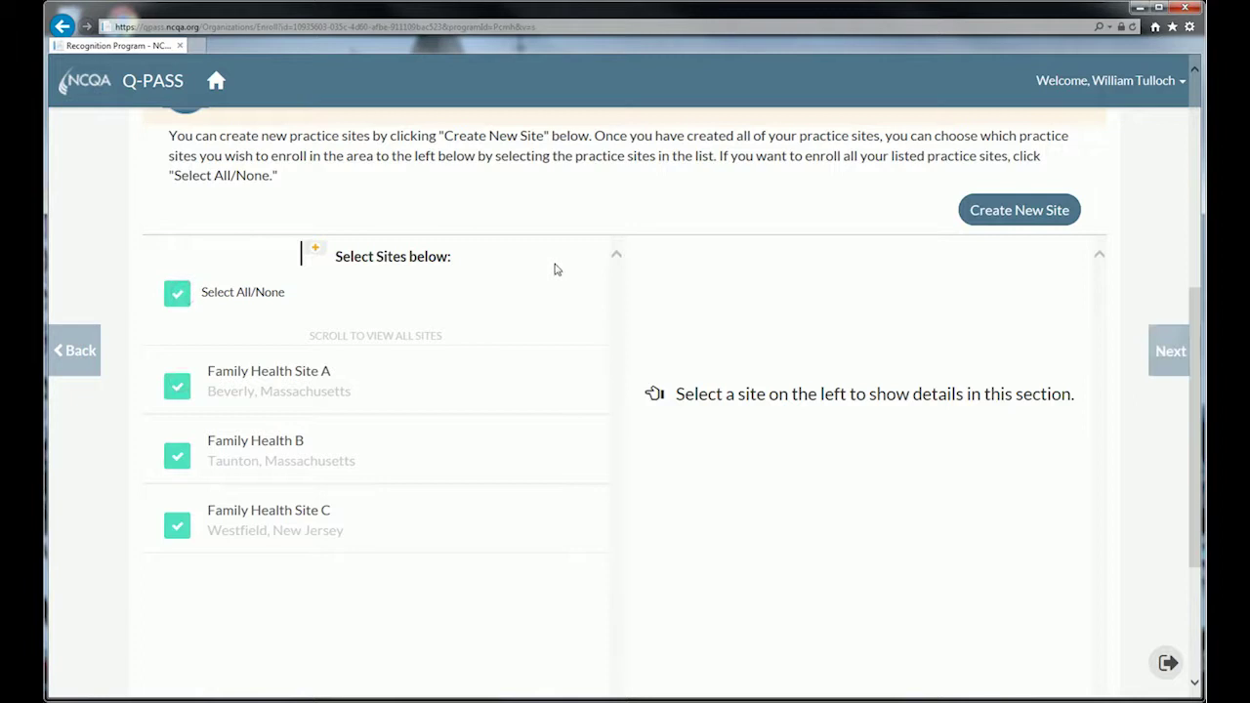
pyautogui.click(1171, 357)
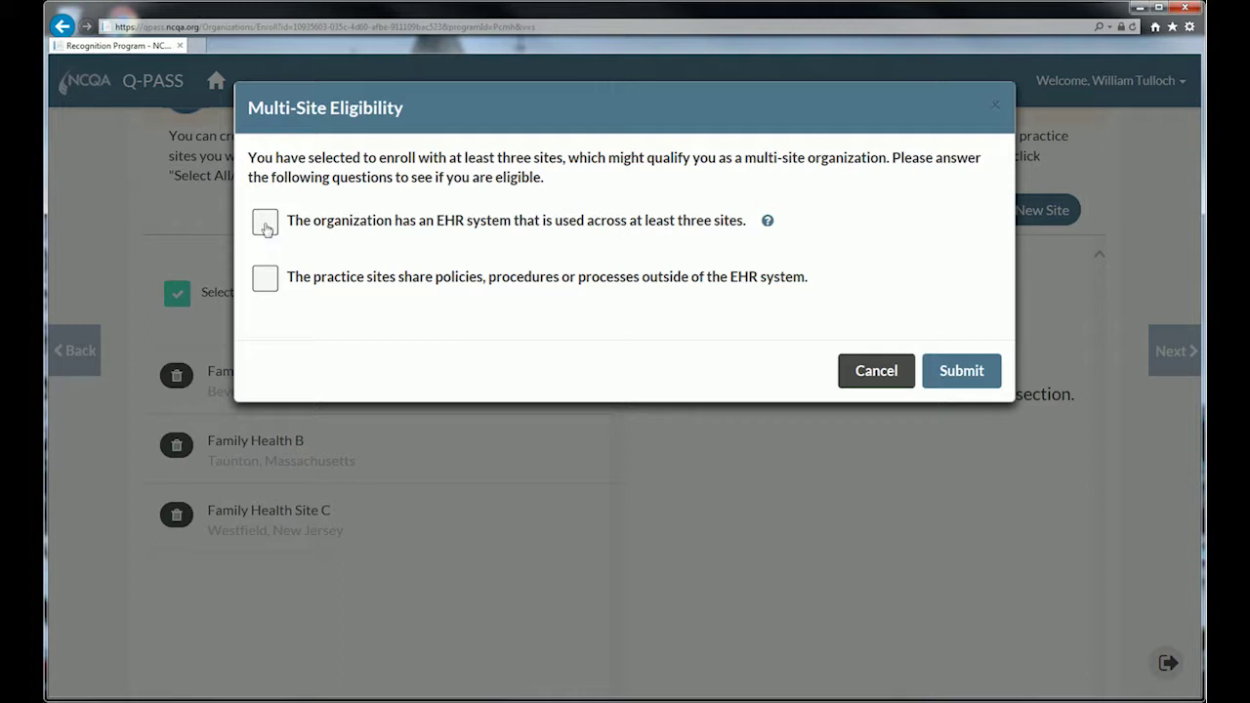
# Tick both the shared EHR and shared policies statements and submit the eligibility answers
pyautogui.click(264, 224)
pyautogui.click(259, 282)
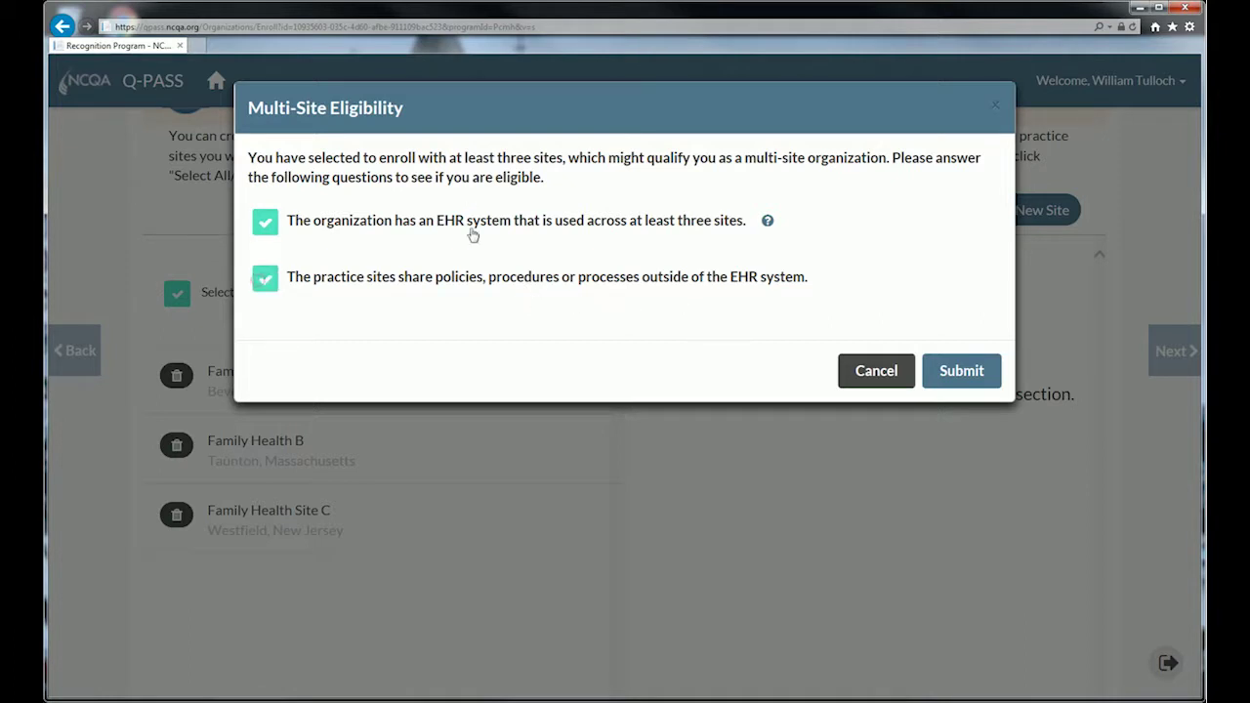
pyautogui.click(952, 371)
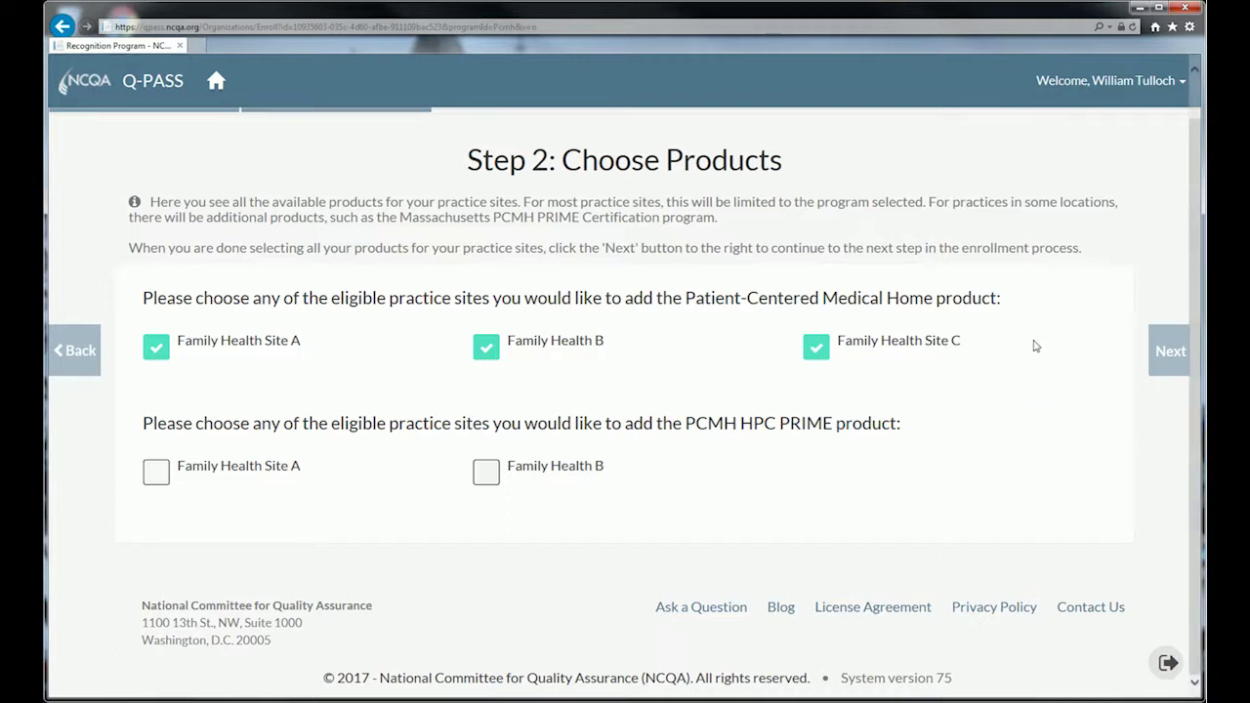
# Tick PCMH HPC PRIME for Family Health Site A and Family Health B
pyautogui.click(156, 476)
pyautogui.click(486, 473)
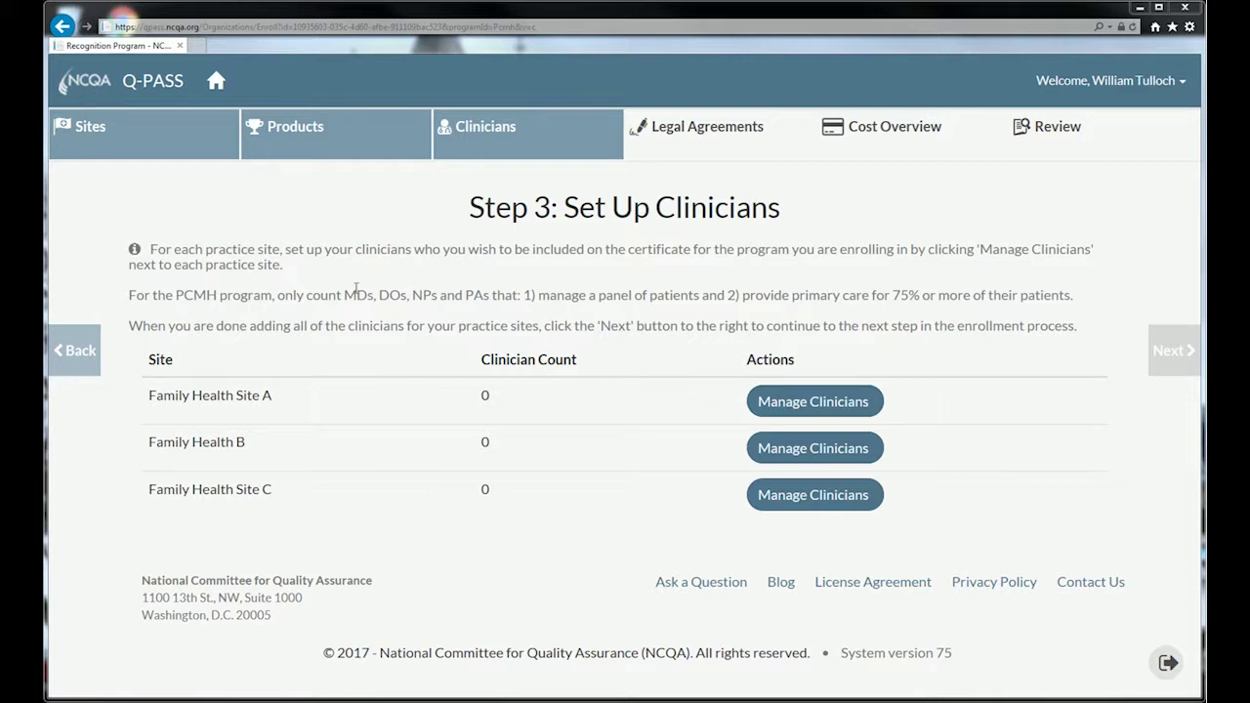
# Review the PCMH clinician eligibility note, then open clinician management for Family Health Site A
pyautogui.moveTo(343, 294); pyautogui.dragTo(1028, 307)
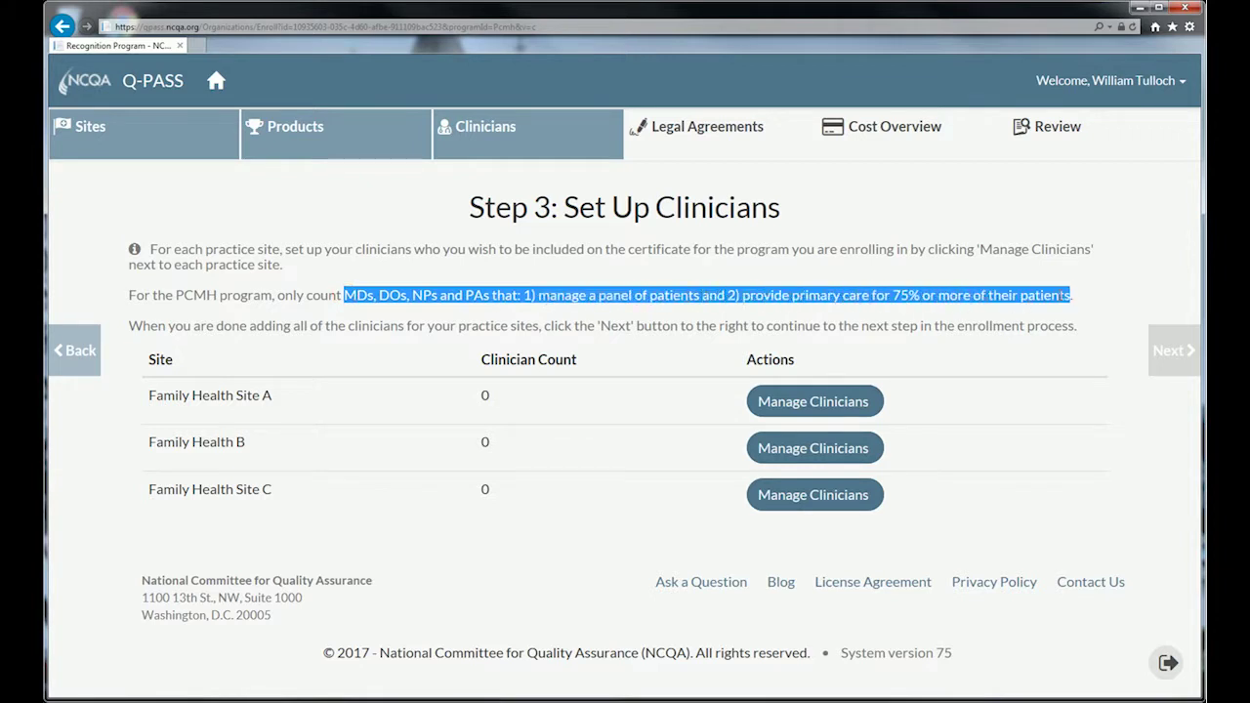
pyautogui.click(952, 205)
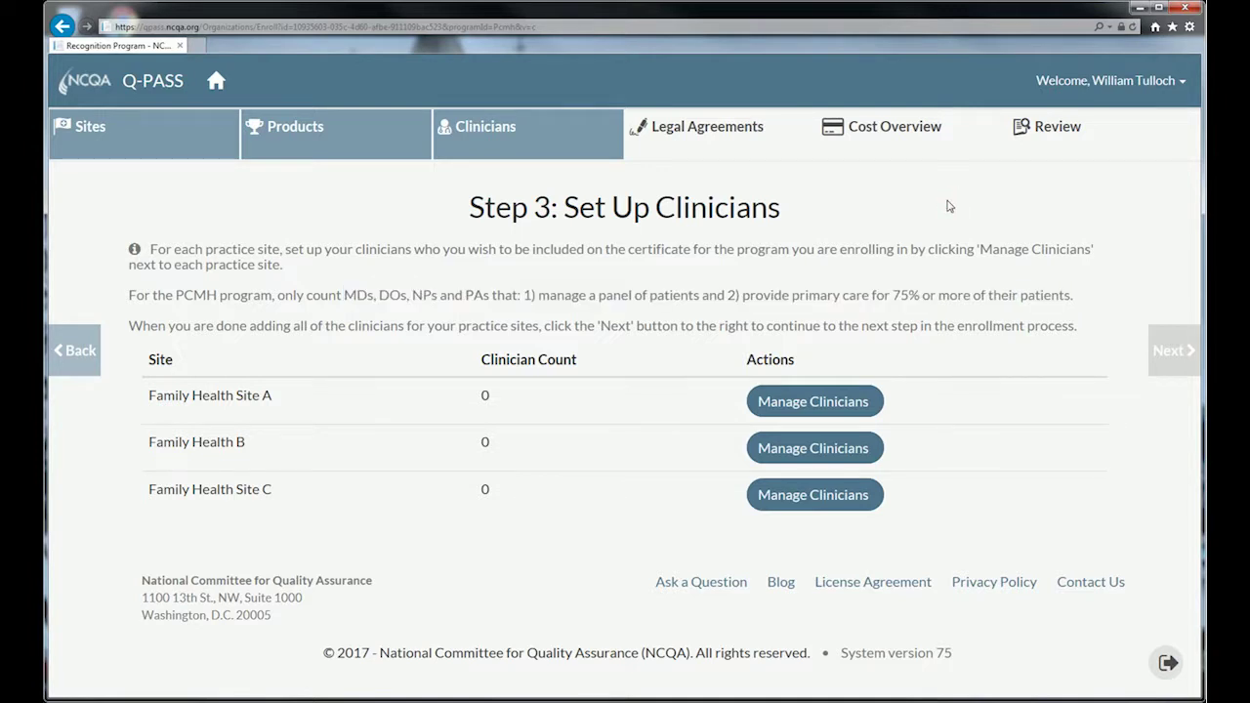
pyautogui.click(796, 408)
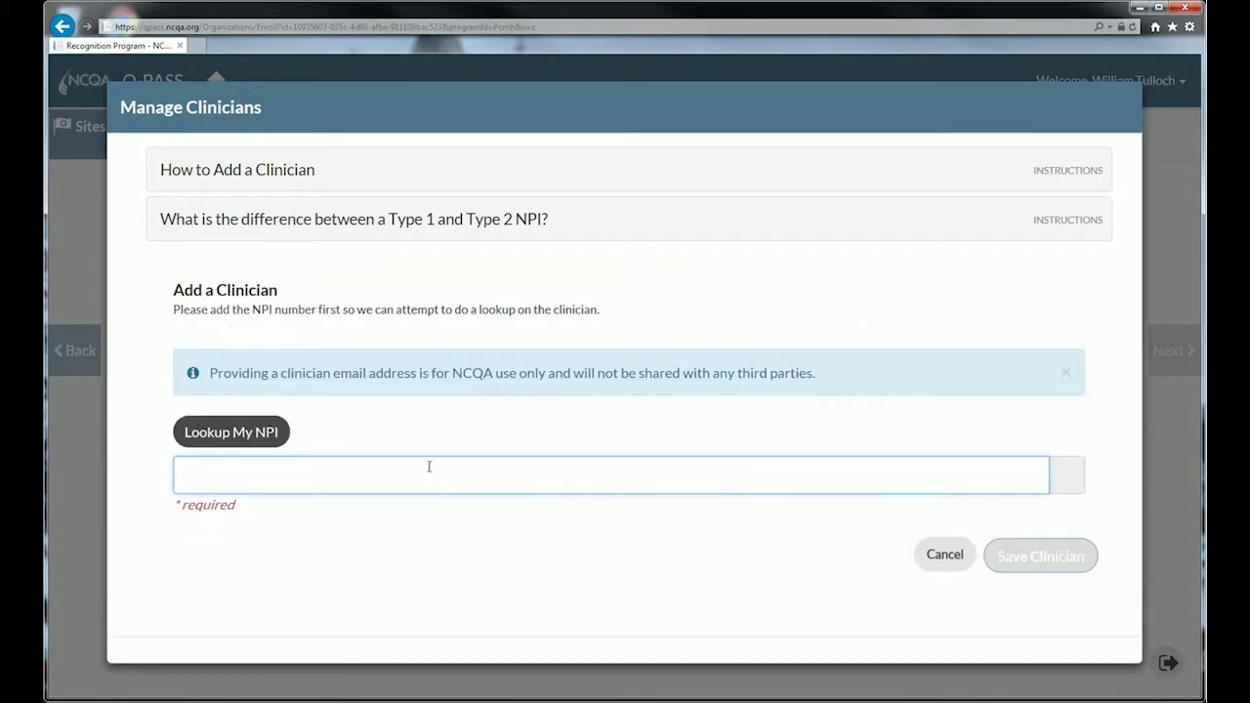
# Paste the clinician's NPI, replace the looked-up first name, and enter the birth date
pyautogui.hotkey('ctrl', 'v')
pyautogui.scroll(-2, 415, 424)
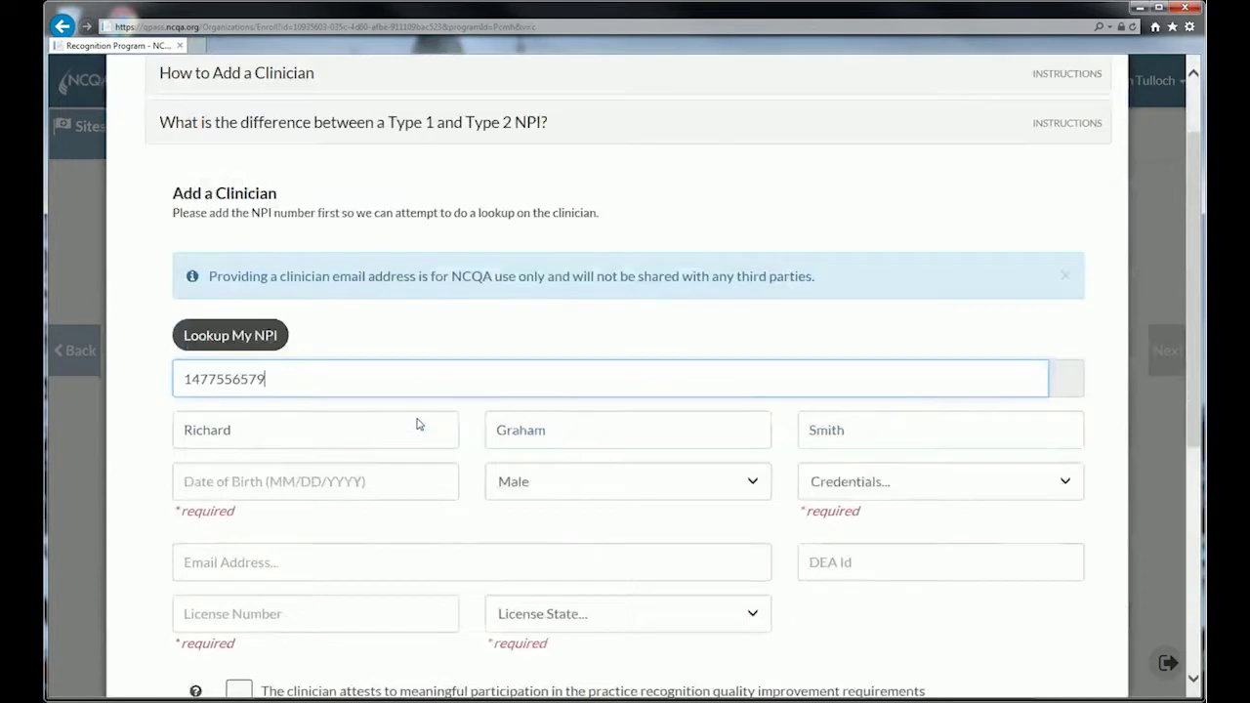
pyautogui.doubleClick(269, 333)
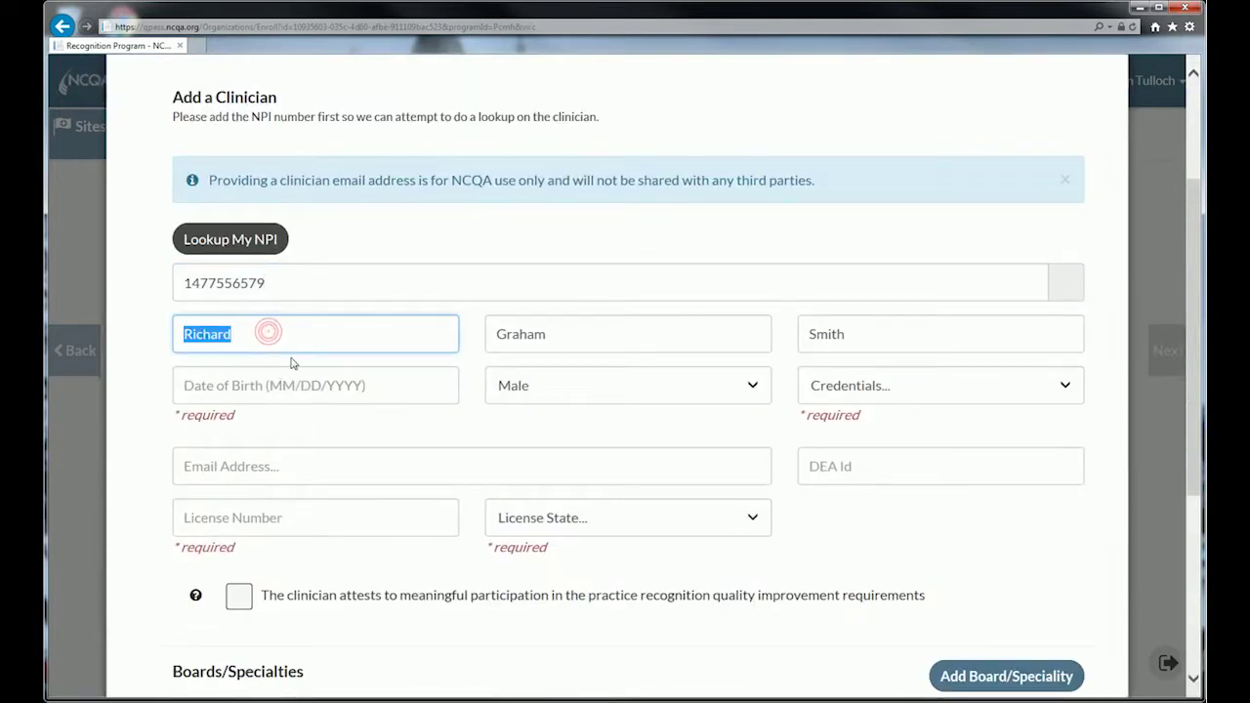
pyautogui.press('BackSpace')
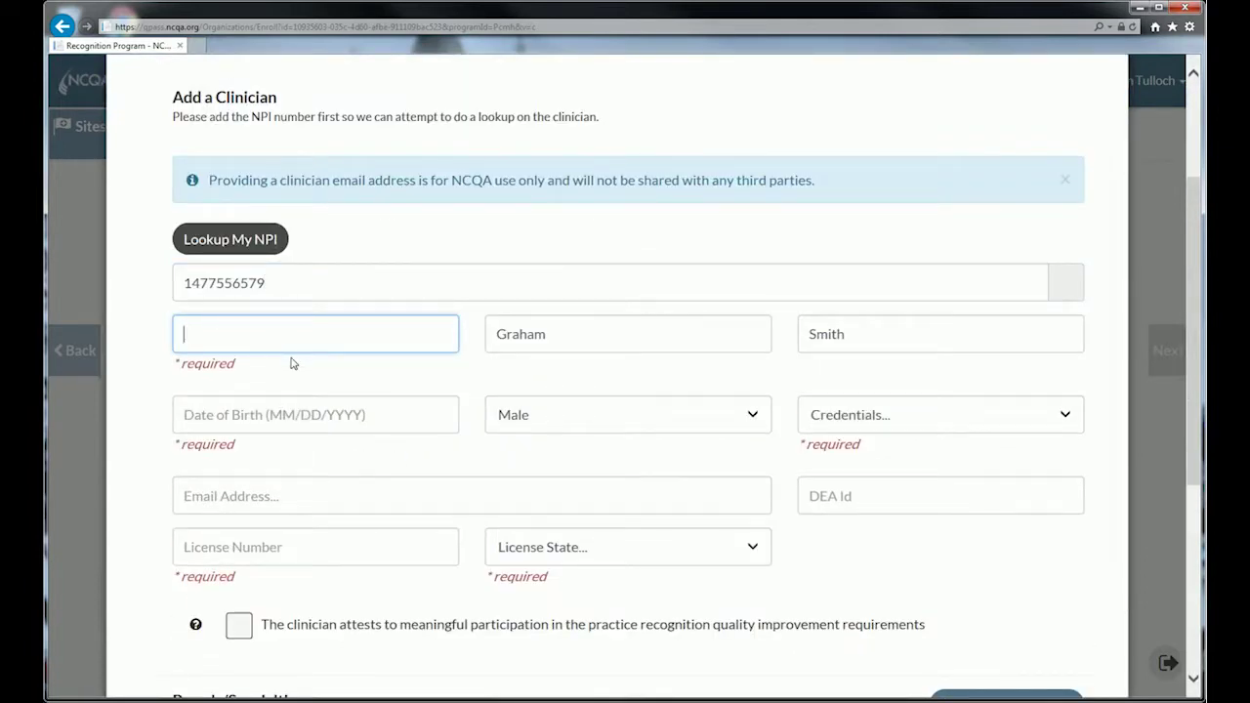
pyautogui.press('Tab')
pyautogui.click(244, 336)
pyautogui.write('John')
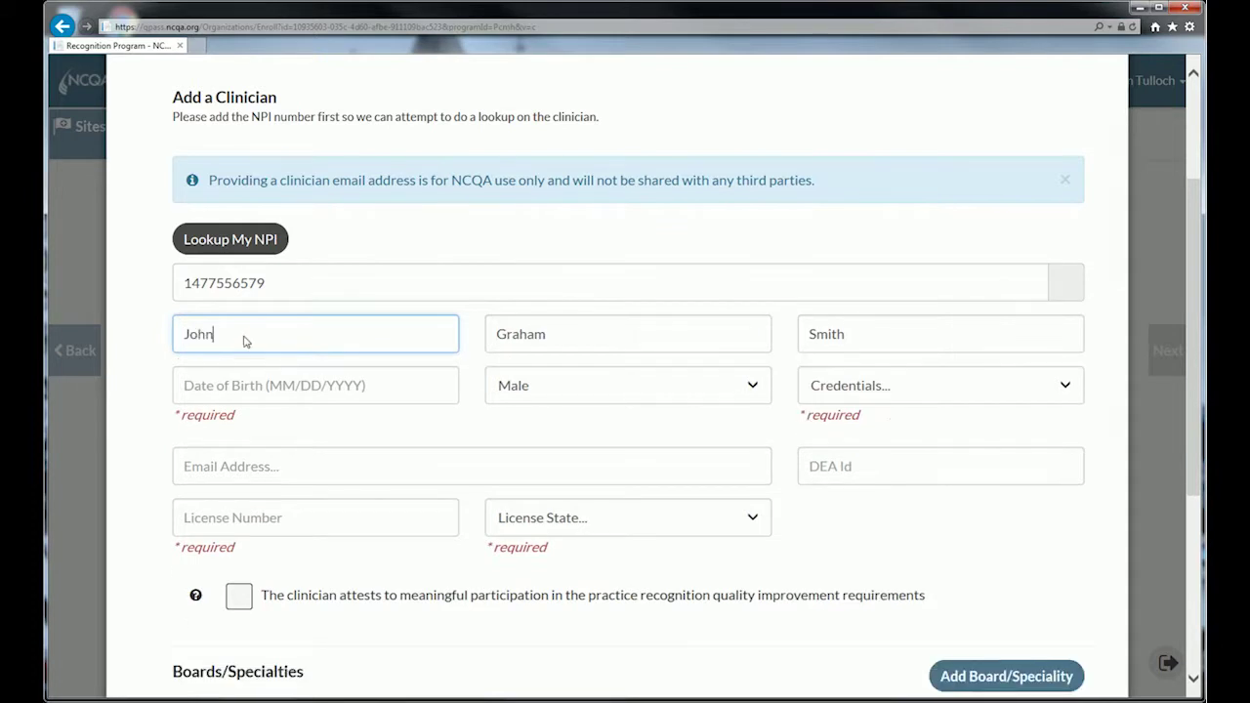
pyautogui.click(254, 384)
pyautogui.write('01')
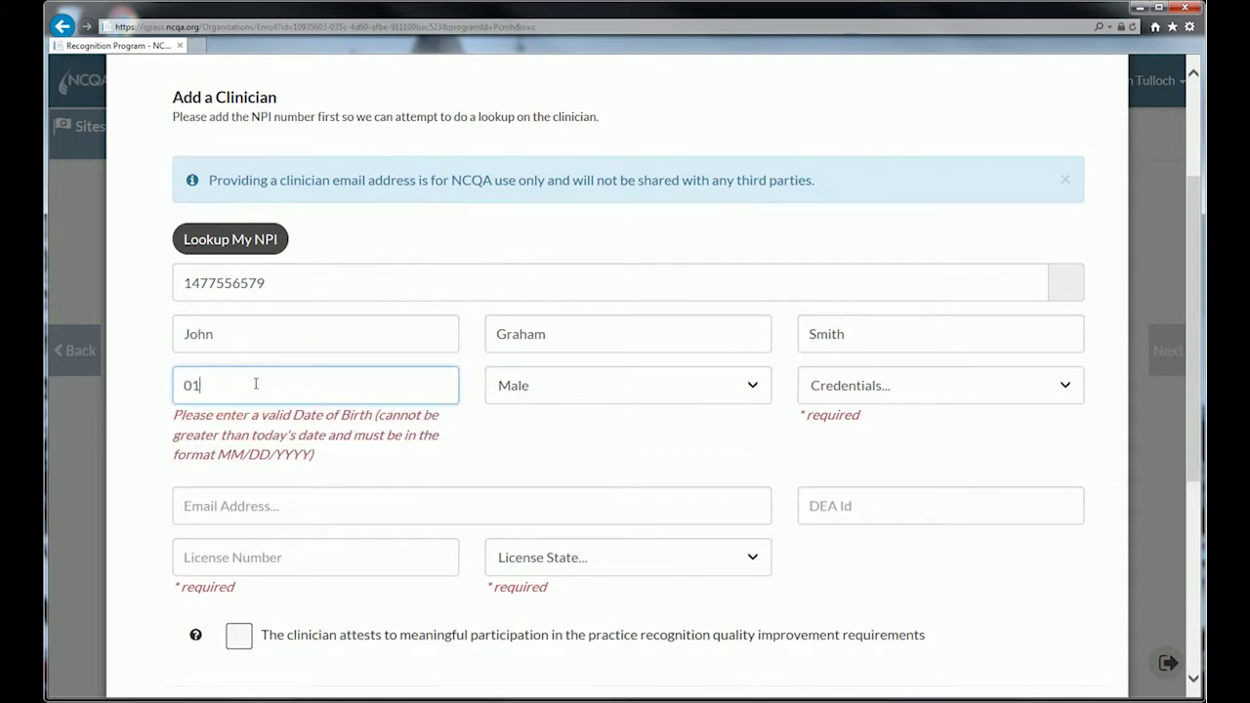
pyautogui.write('0101')
pyautogui.write('1960')
# Choose MD as credential, enter the licence number with Massachusetts as state, and tick the attestation
pyautogui.click(826, 400)
pyautogui.click(818, 399)
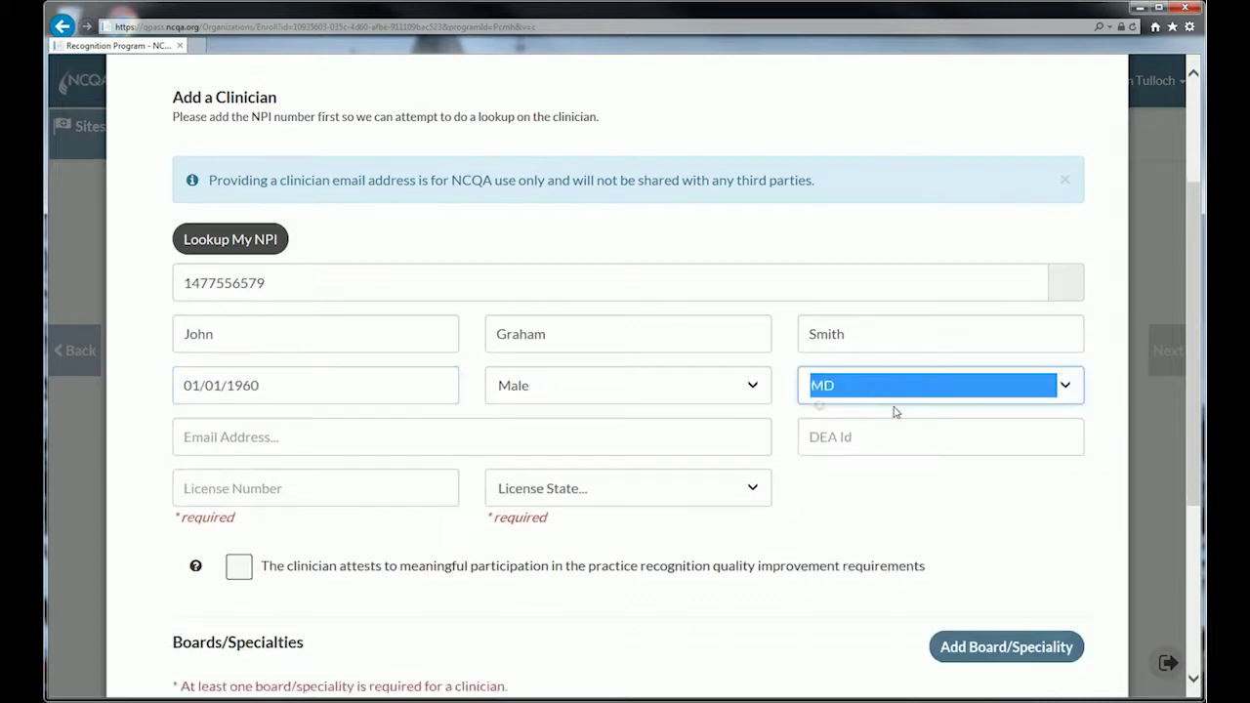
pyautogui.click(301, 494)
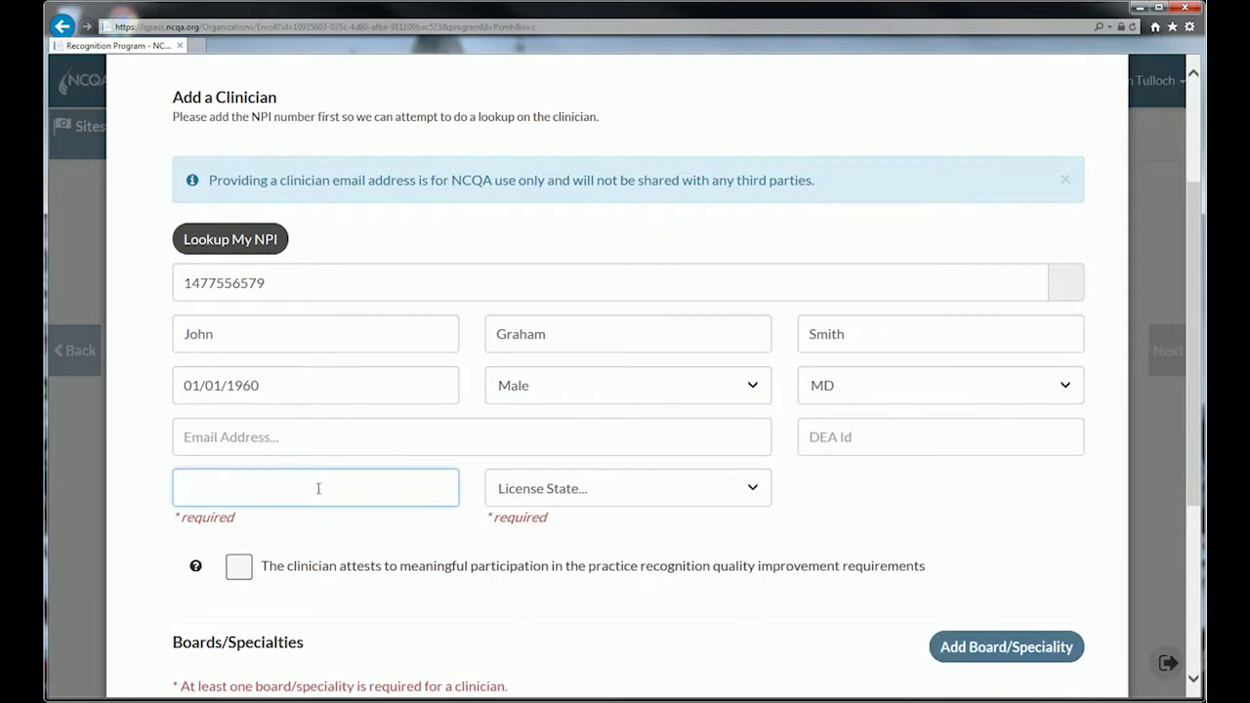
pyautogui.write('1234')
pyautogui.click(686, 498)
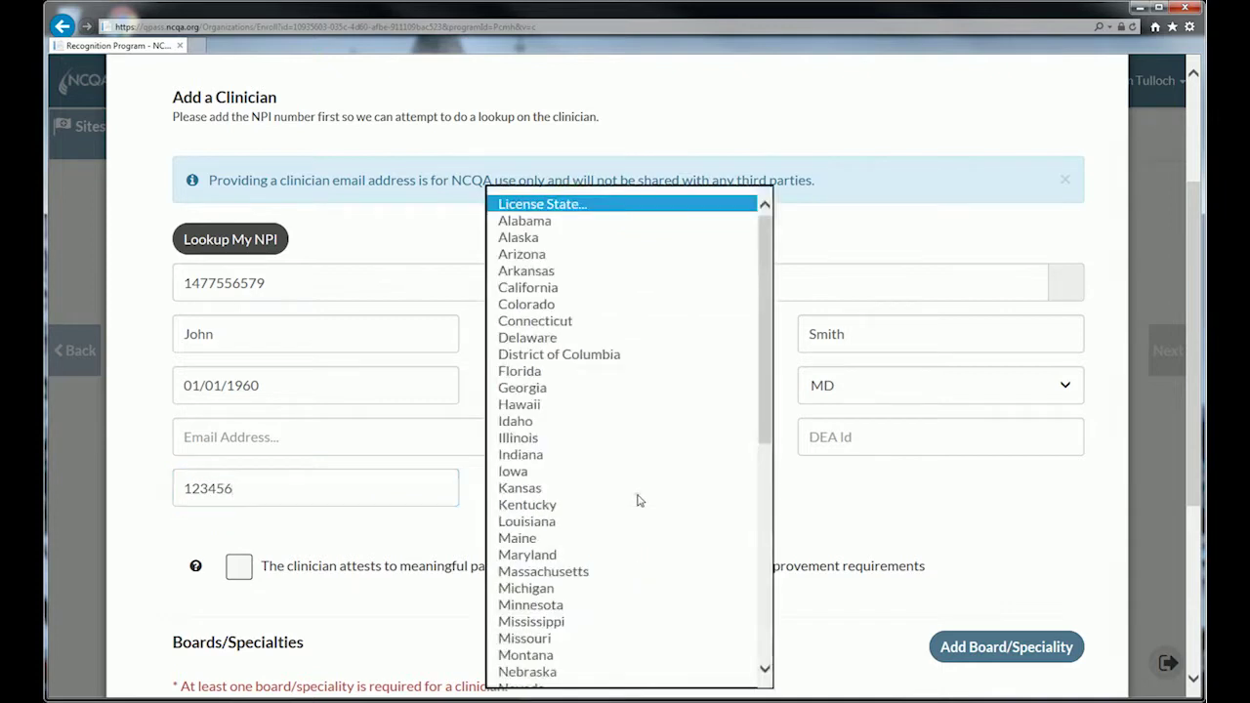
pyautogui.click(547, 571)
pyautogui.scroll(-1, 733, 557)
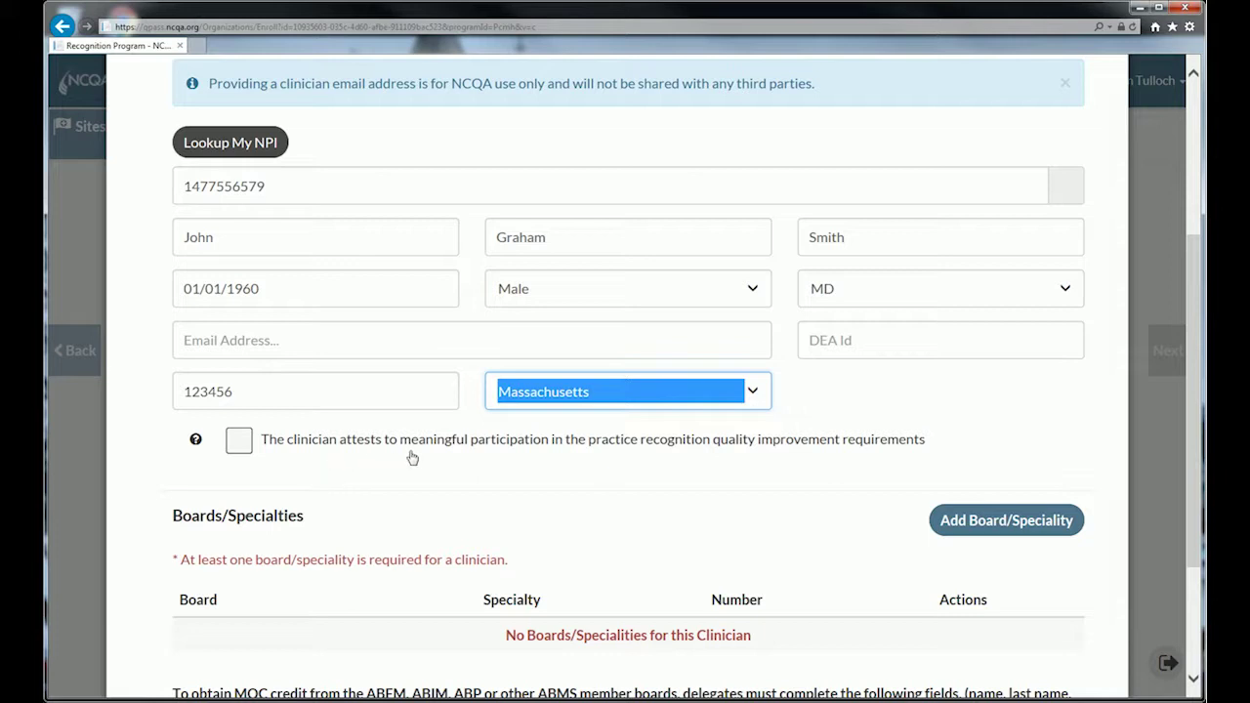
pyautogui.click(233, 448)
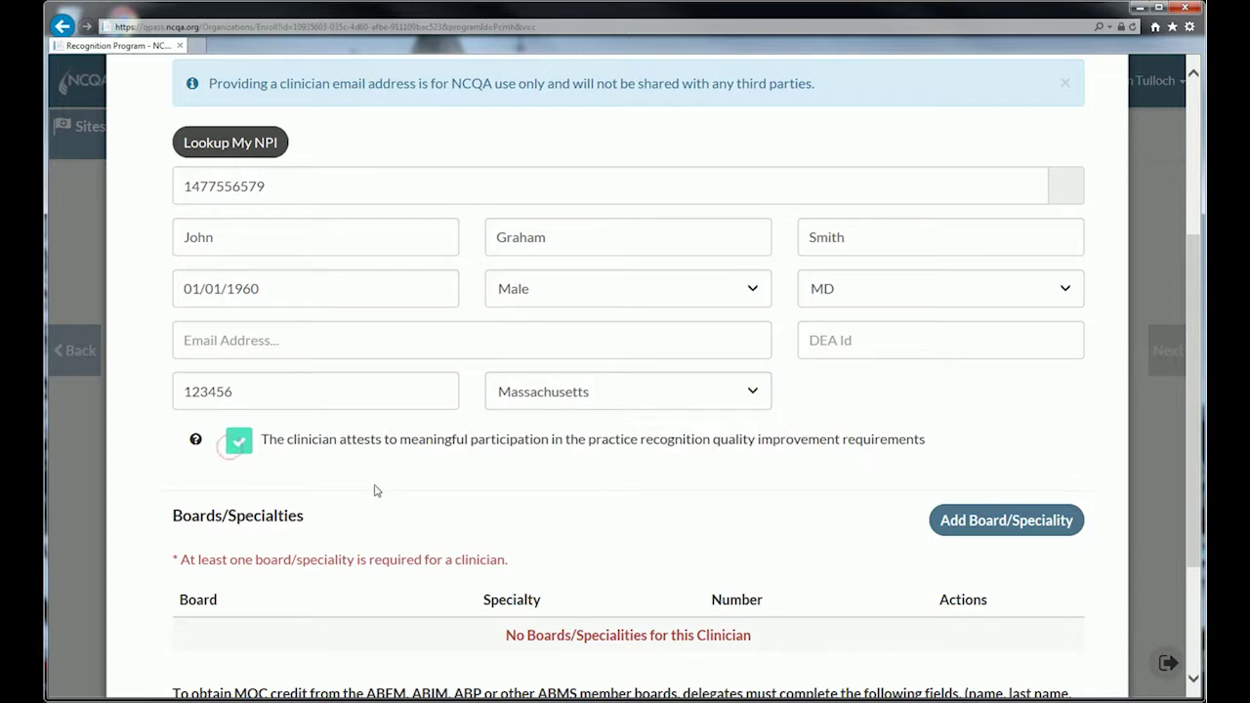
pyautogui.scroll(-2, 376, 492)
# Give the clinician an N/A board with Pediatrics specialty and save the clinician
pyautogui.click(977, 322)
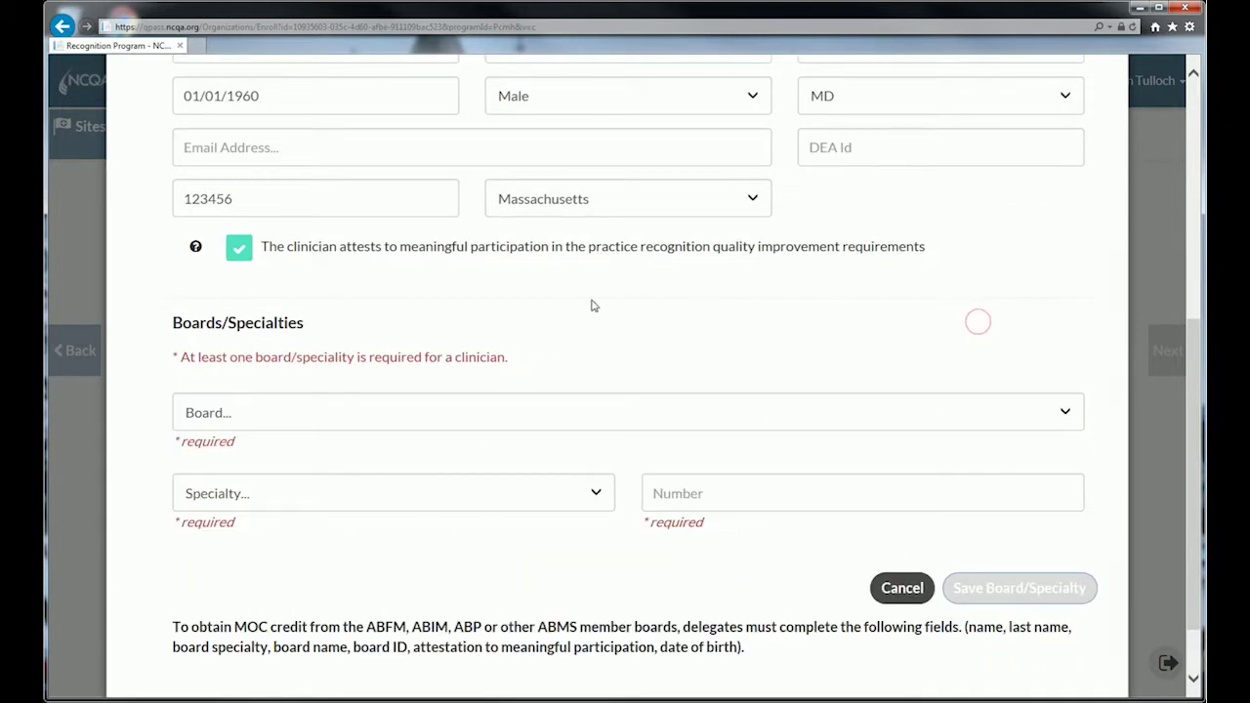
pyautogui.click(296, 501)
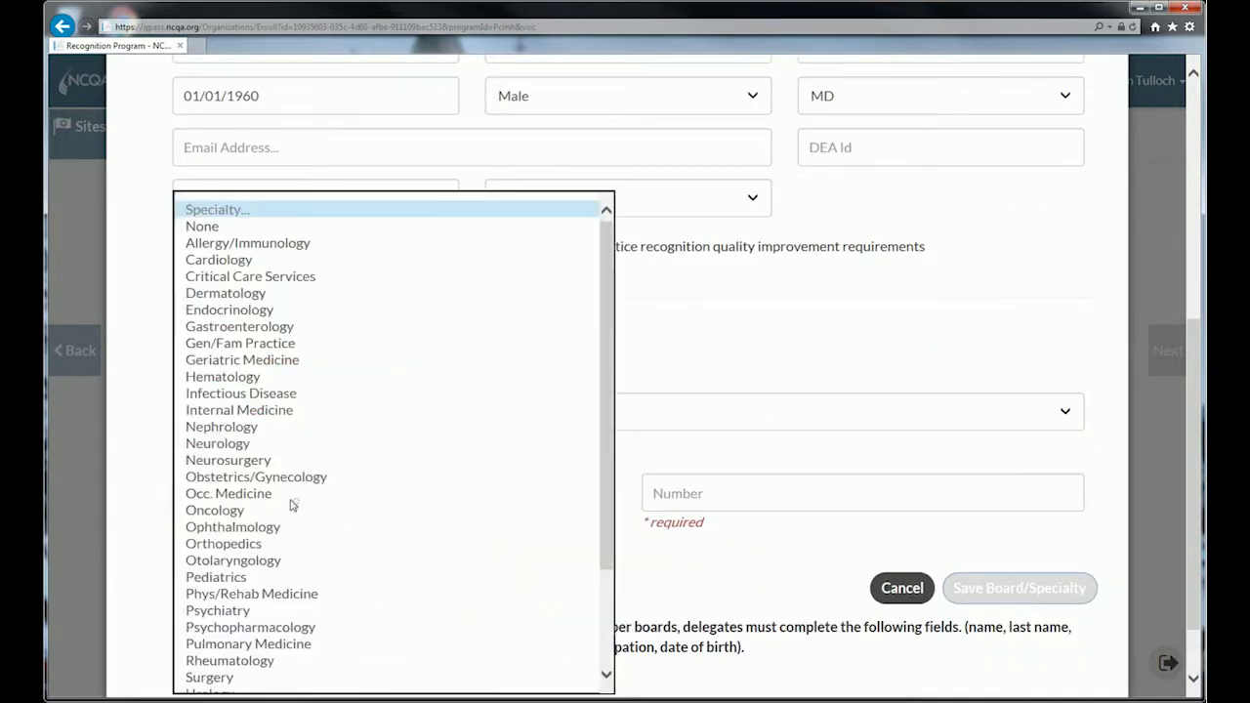
pyautogui.click(212, 577)
pyautogui.click(254, 412)
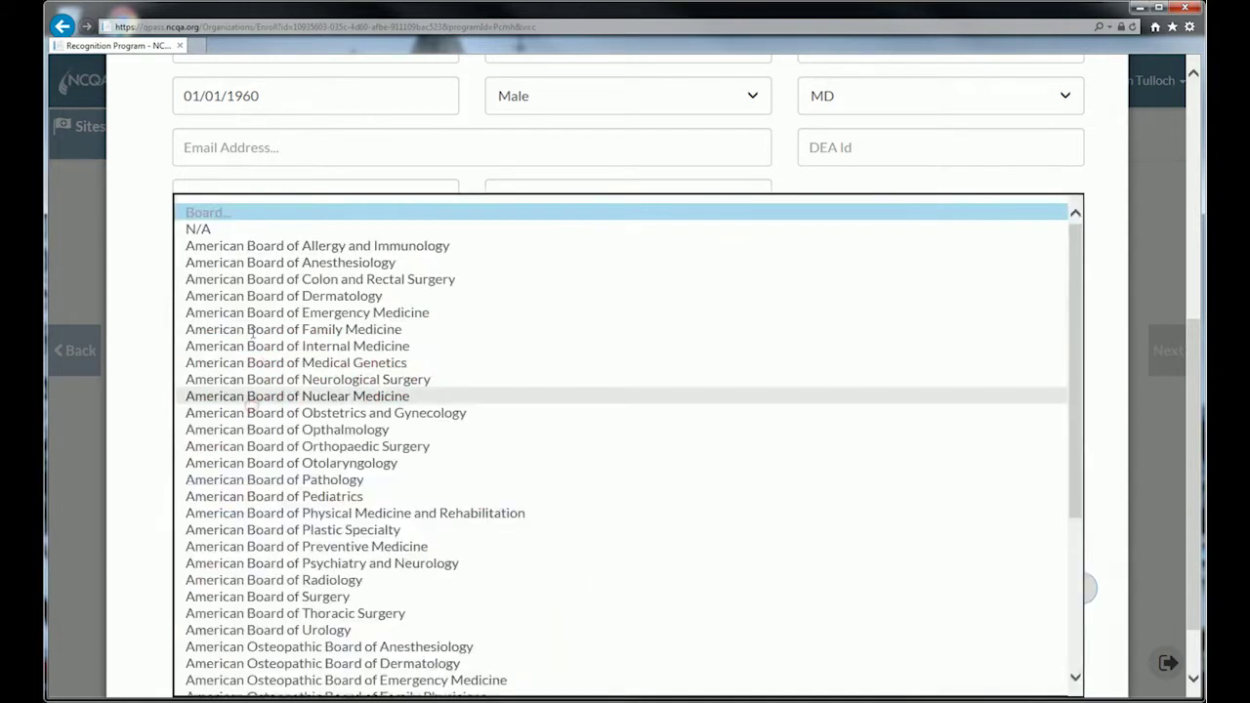
pyautogui.click(203, 227)
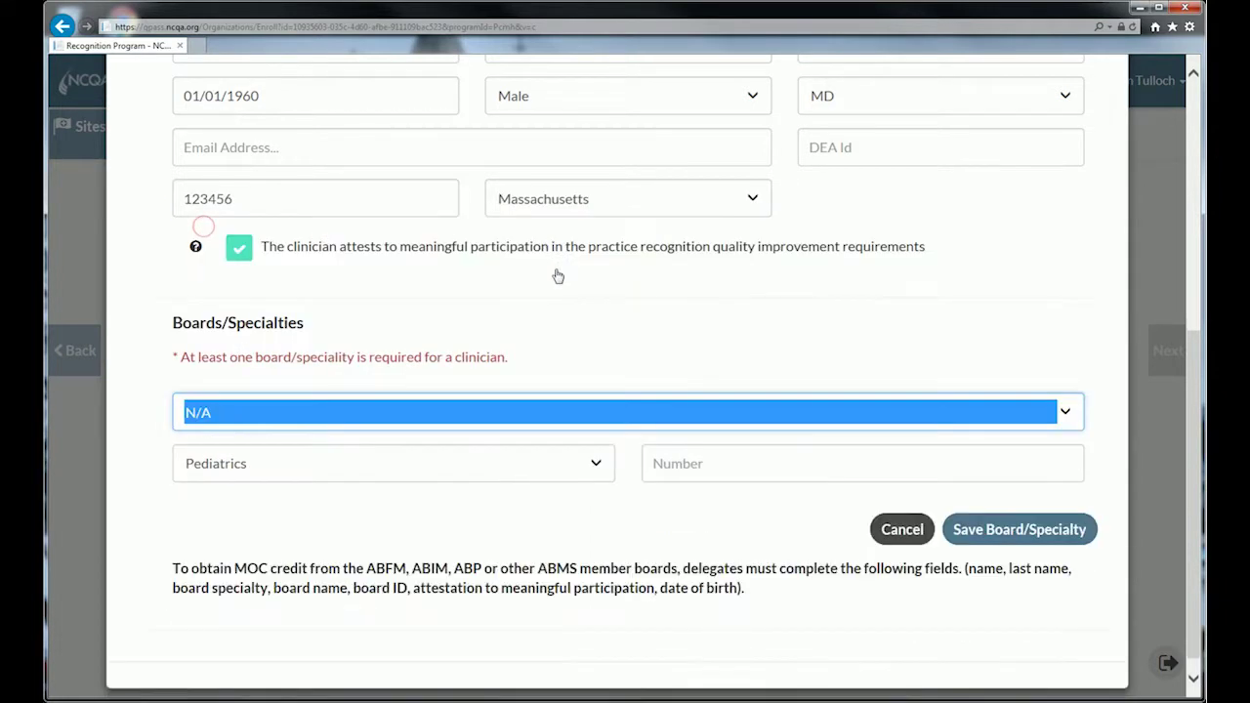
pyautogui.click(1020, 531)
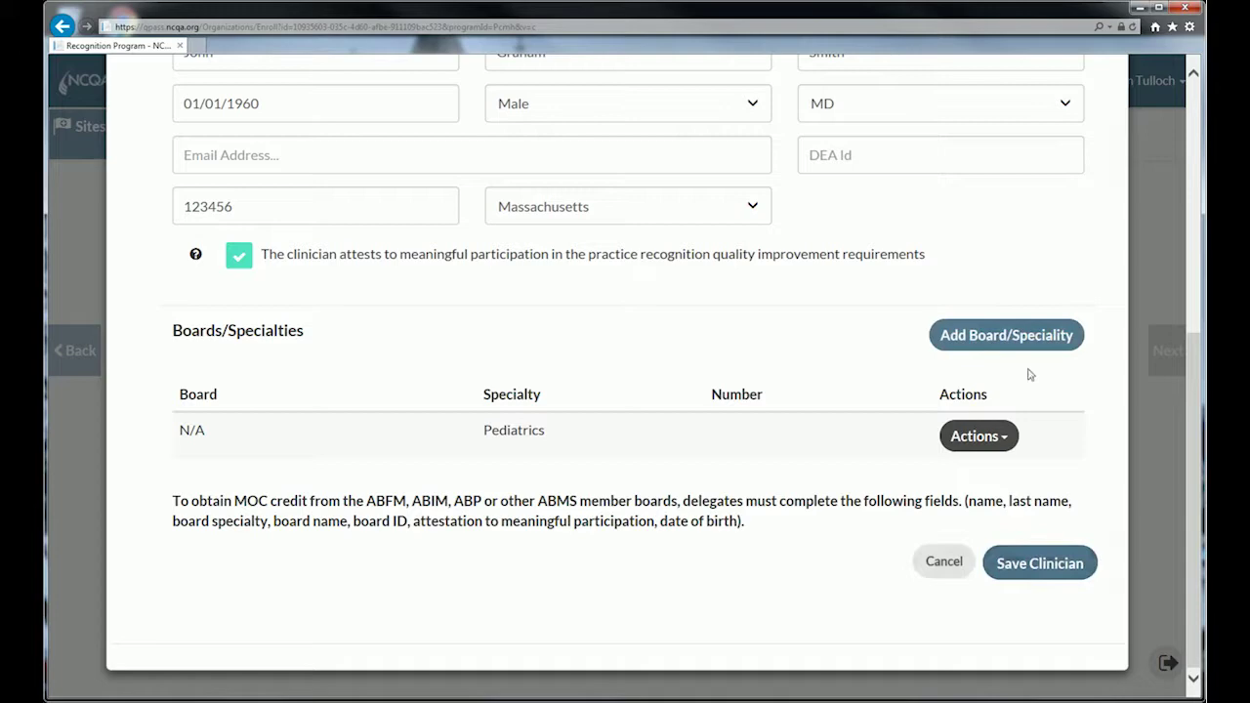
pyautogui.click(1058, 556)
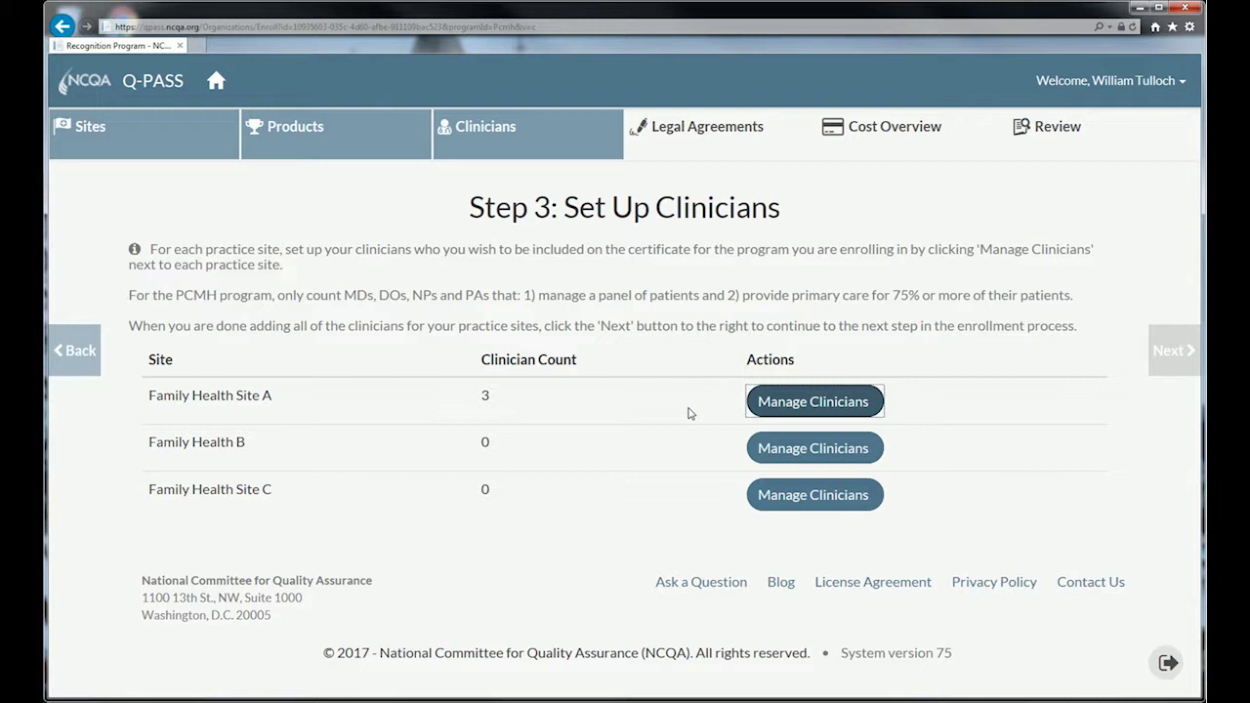
# Add the first two existing organization clinicians to Family Health B
pyautogui.click(772, 448)
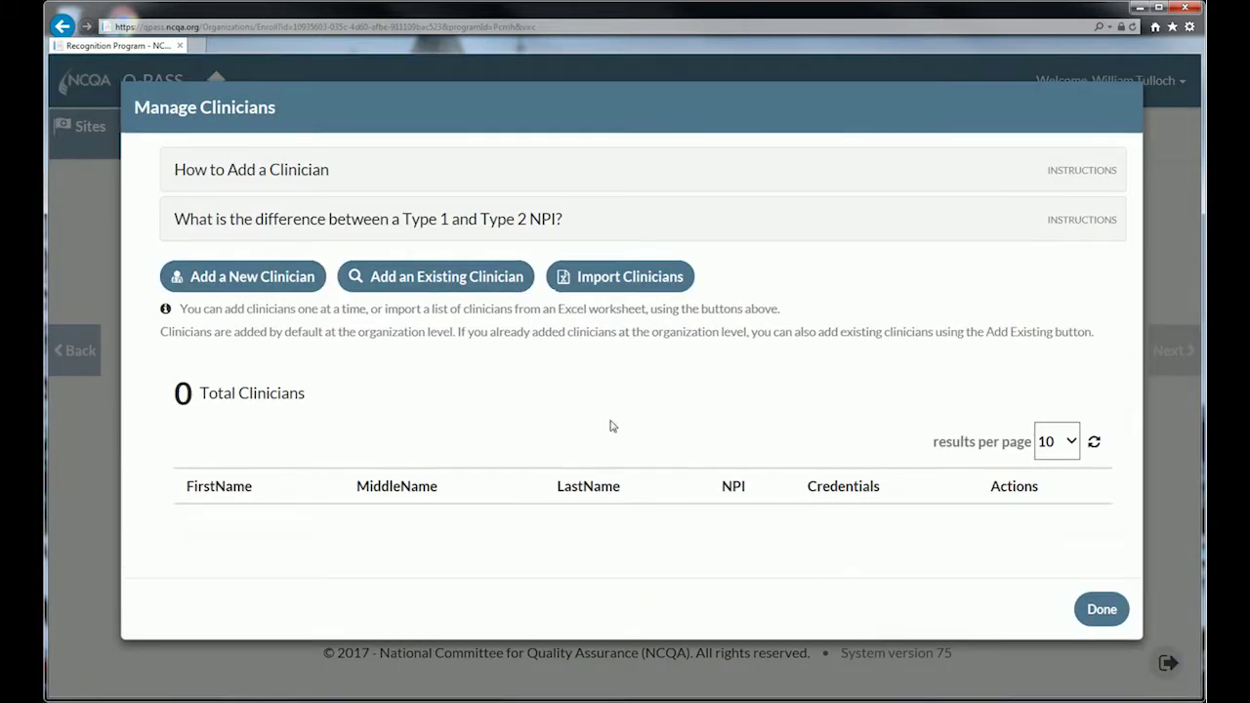
pyautogui.click(383, 283)
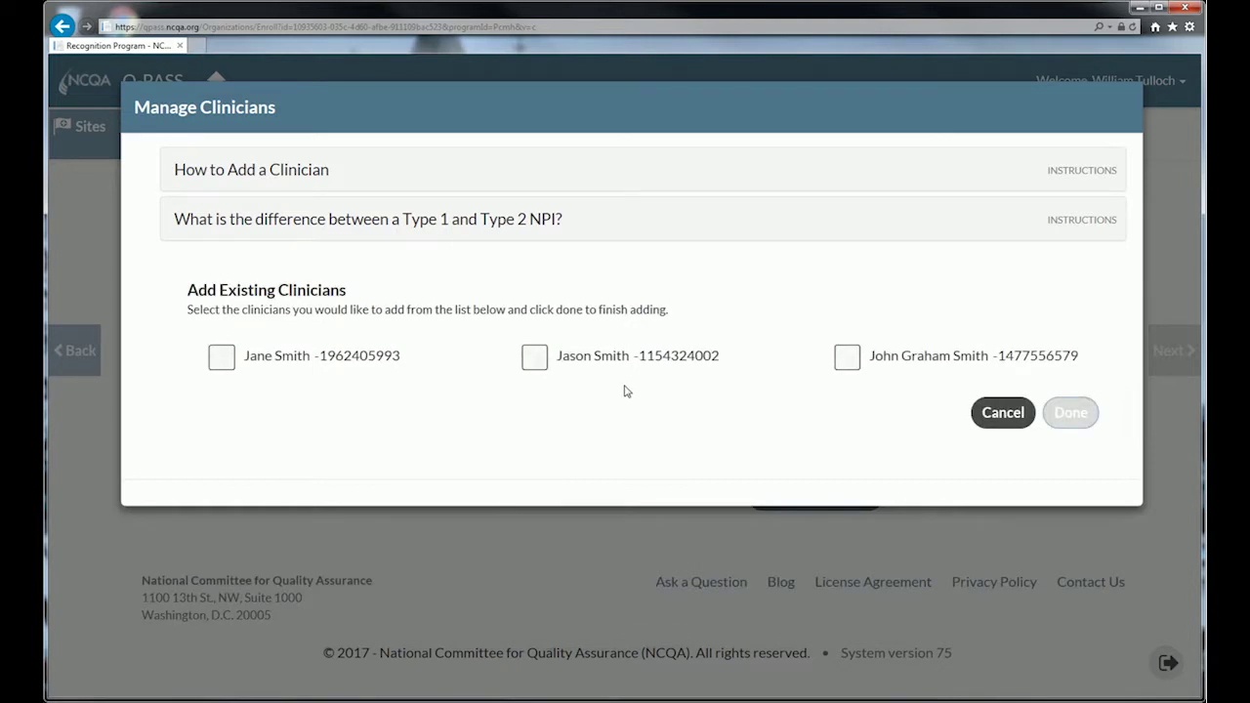
pyautogui.click(220, 357)
pyautogui.click(532, 357)
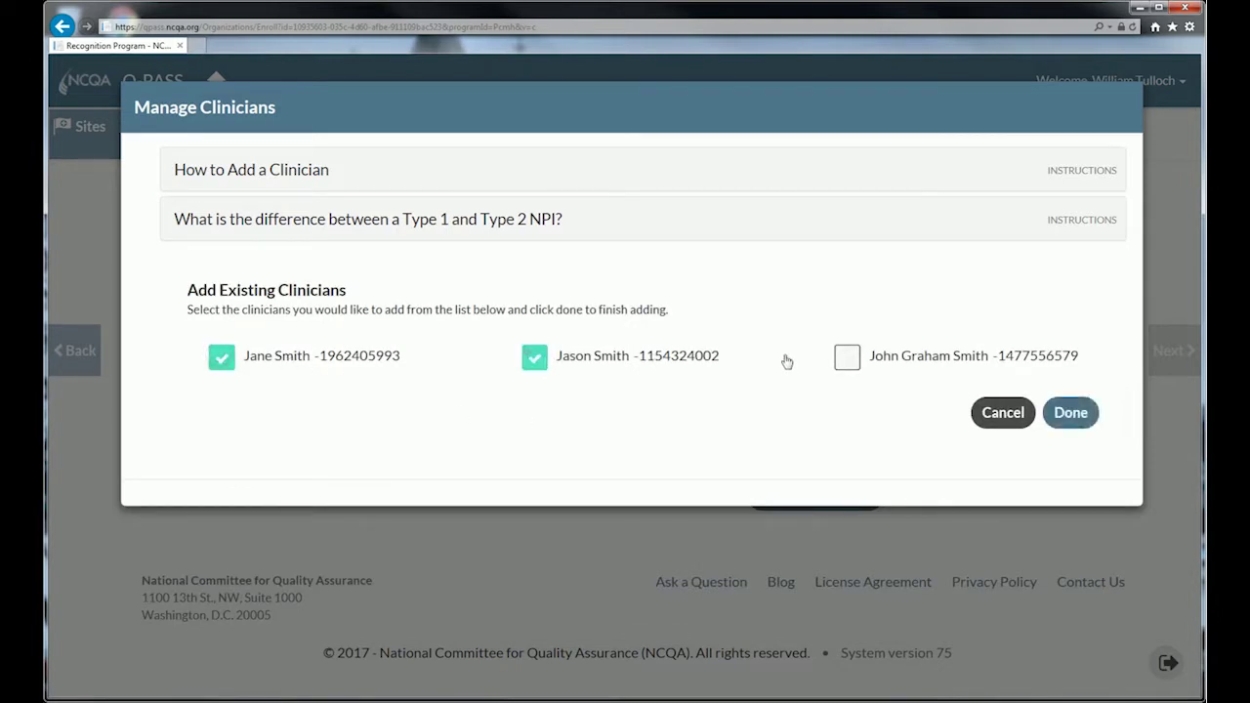
pyautogui.click(1070, 413)
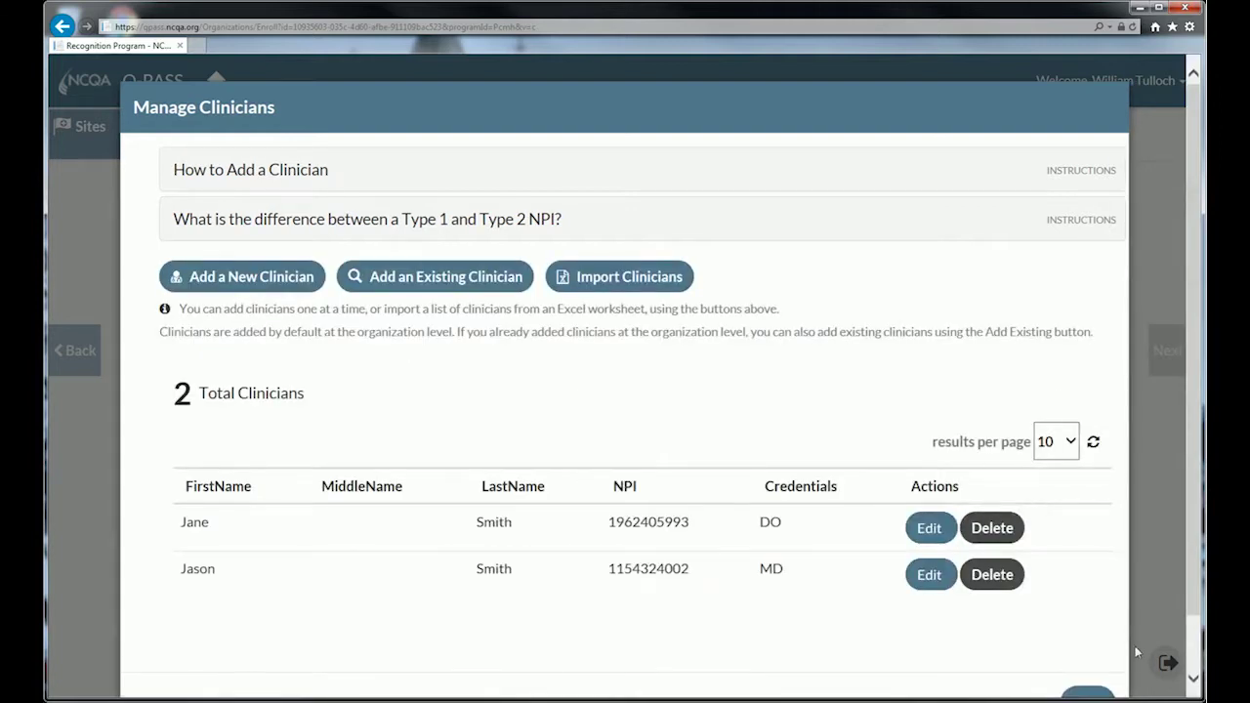
pyautogui.scroll(-2, 1107, 641)
pyautogui.click(1085, 639)
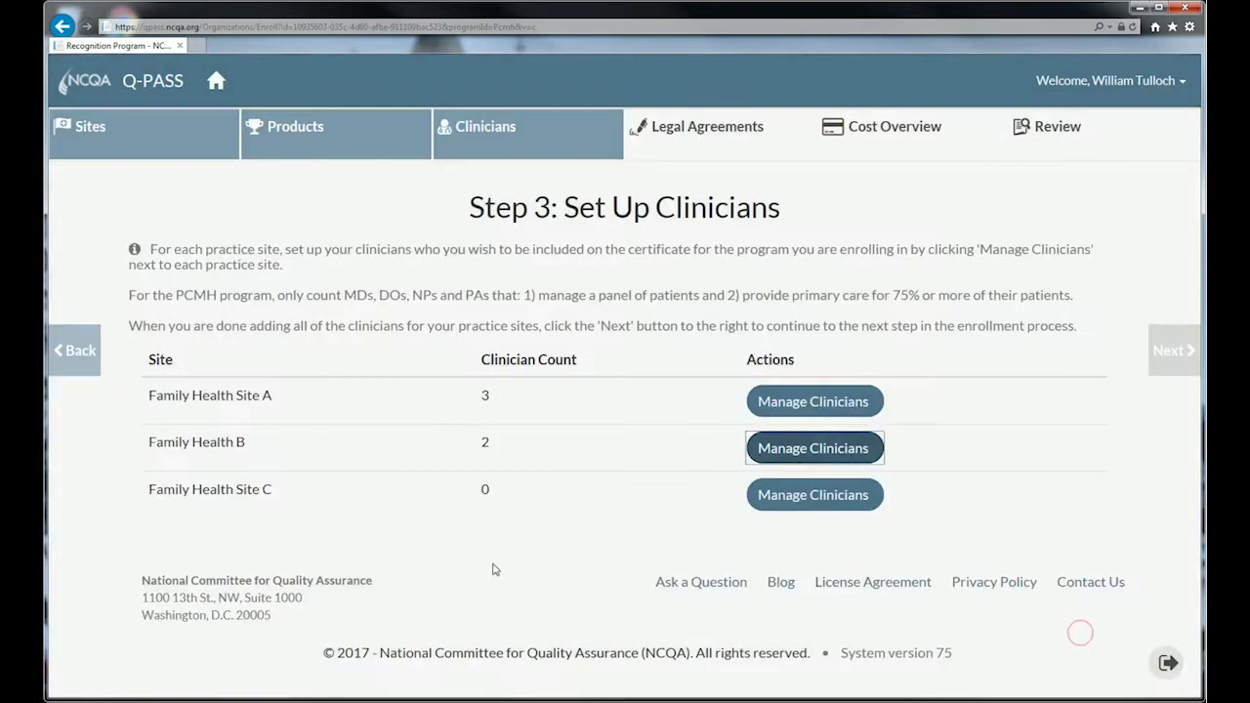
# Add the second and third existing clinicians to Family Health Site C, then finish clinician management
pyautogui.click(852, 500)
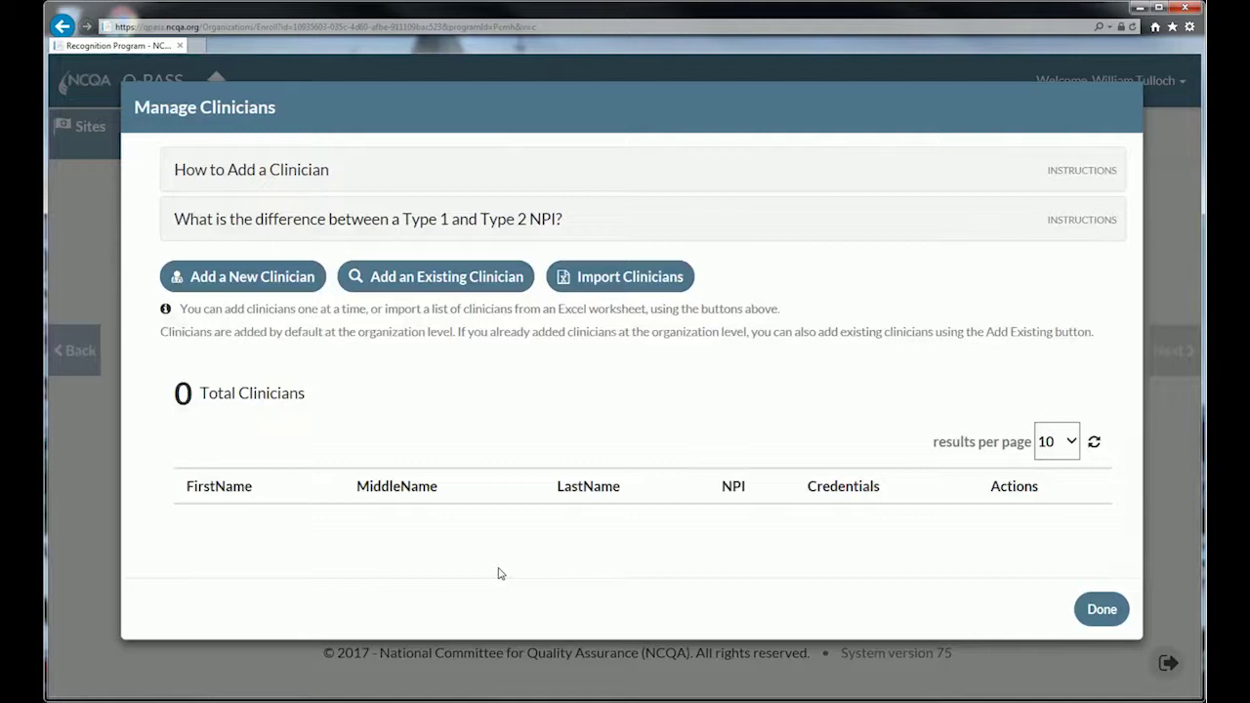
pyautogui.click(371, 278)
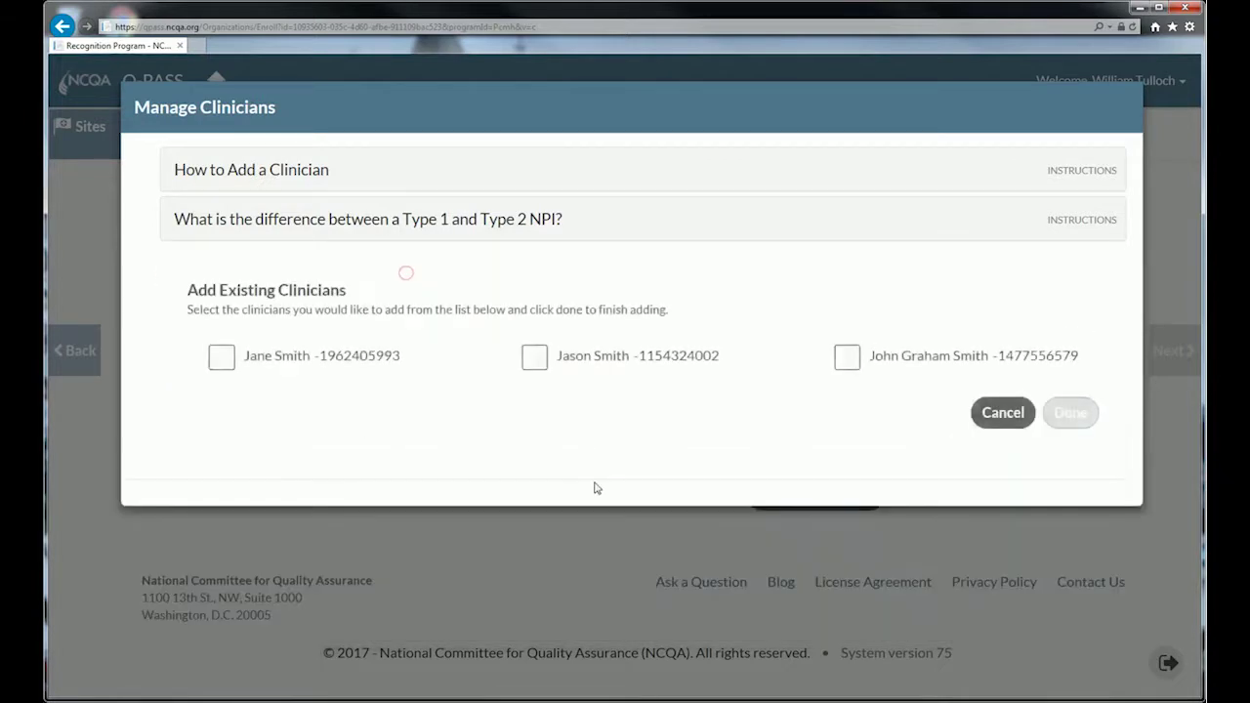
pyautogui.click(846, 357)
pyautogui.click(534, 358)
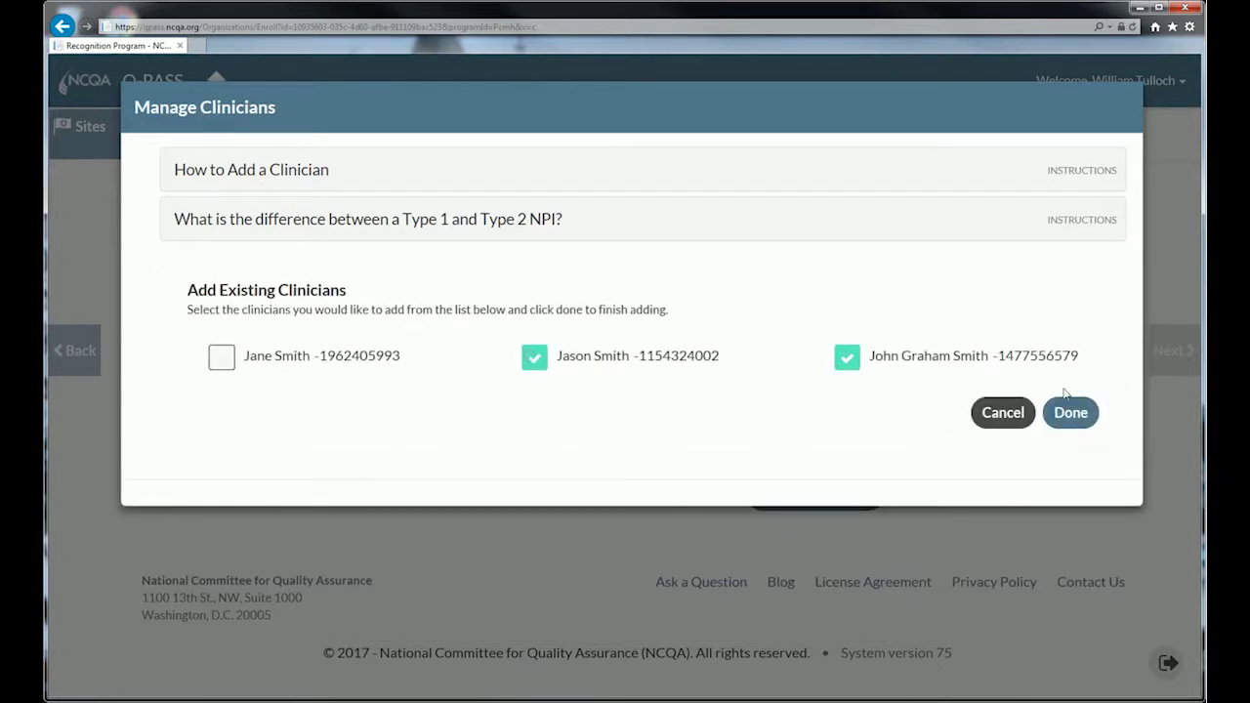
pyautogui.click(1084, 414)
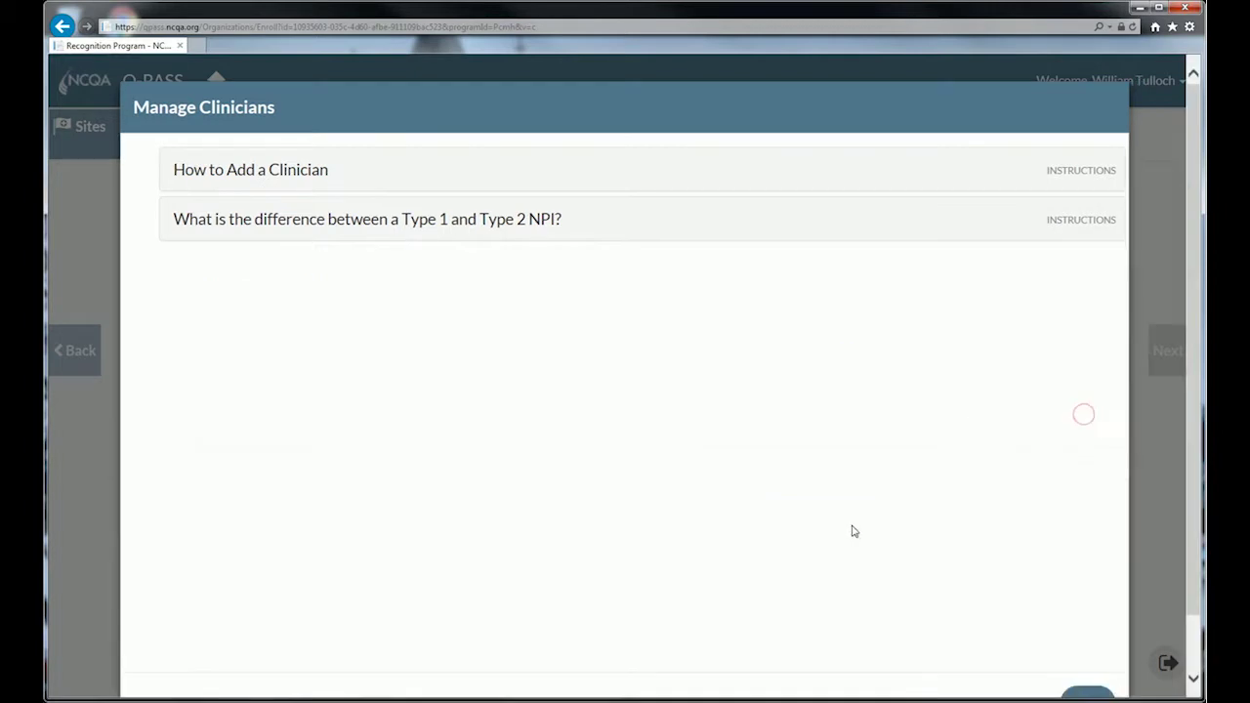
pyautogui.scroll(-1, 1015, 574)
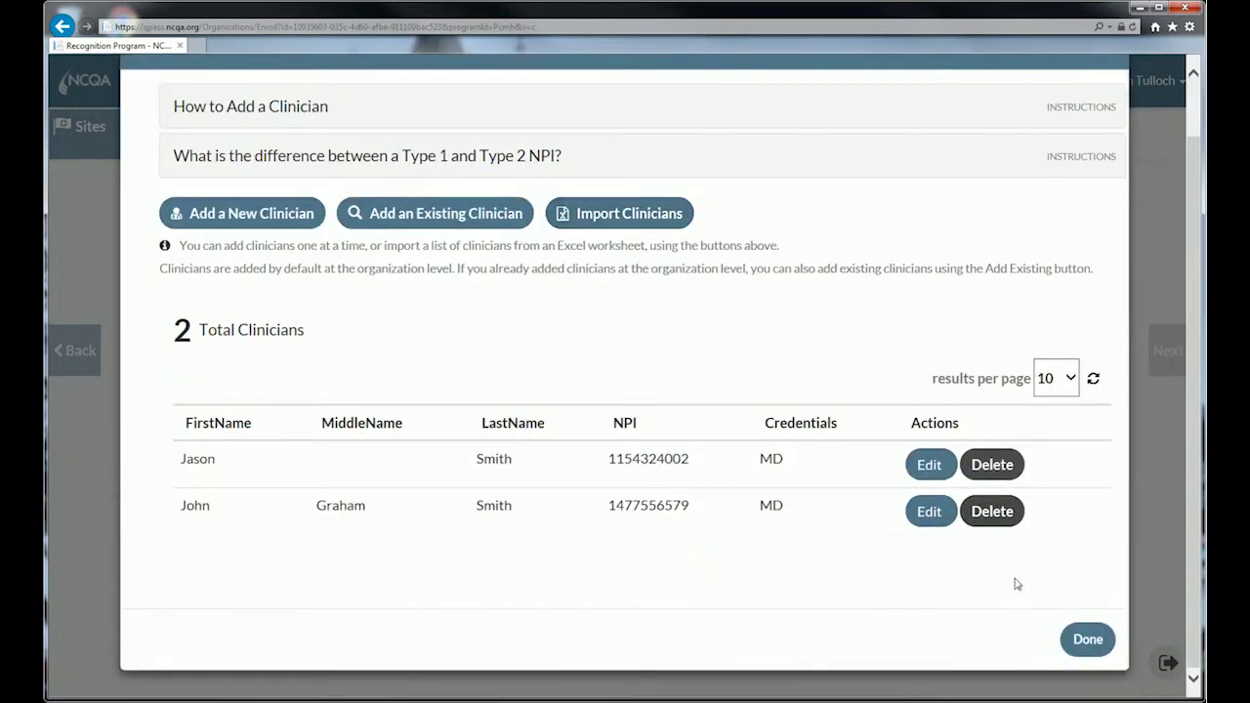
pyautogui.click(1084, 643)
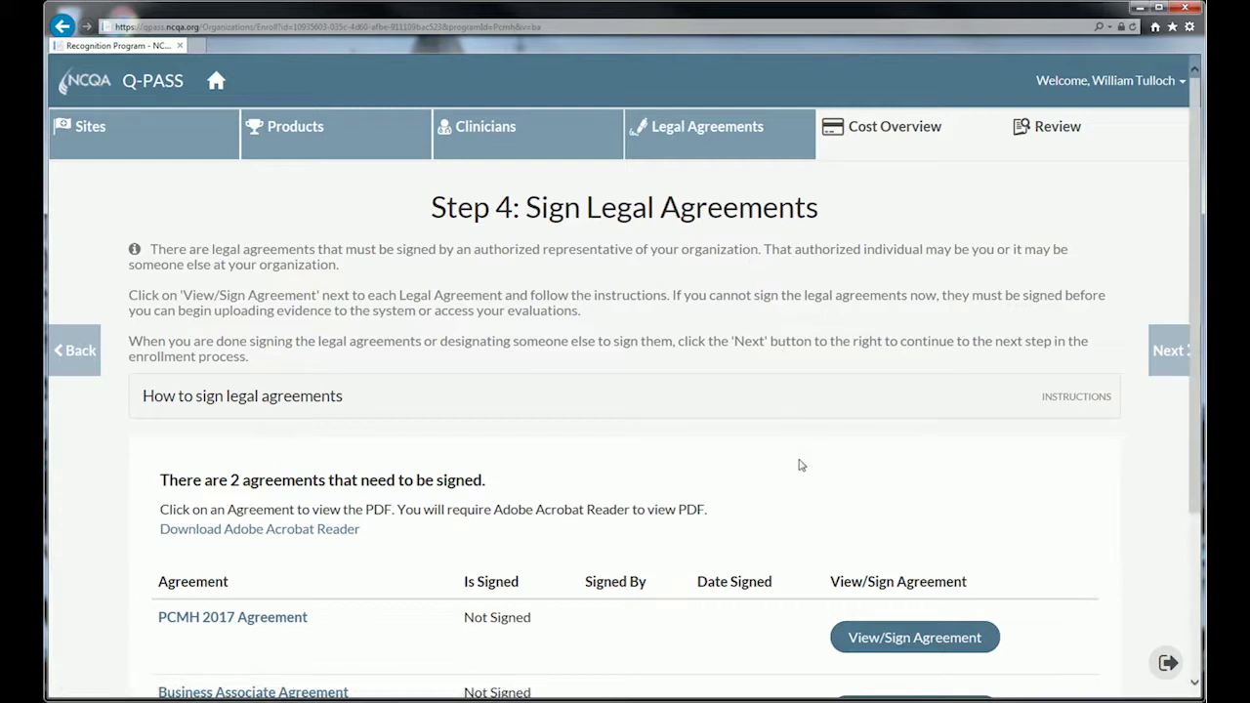
# Open View/Sign Agreement on the PCMH 2017 Agreement row
pyautogui.scroll(-1, 801, 464)
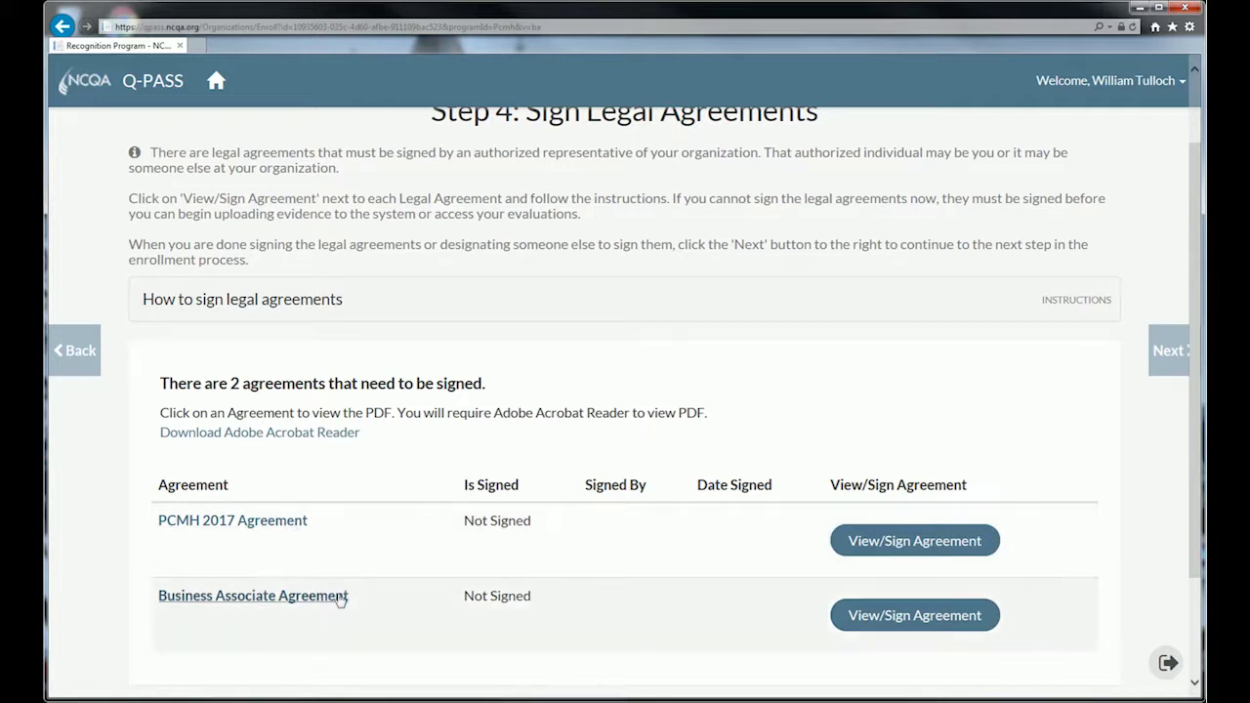
pyautogui.scroll(-1, 609, 601)
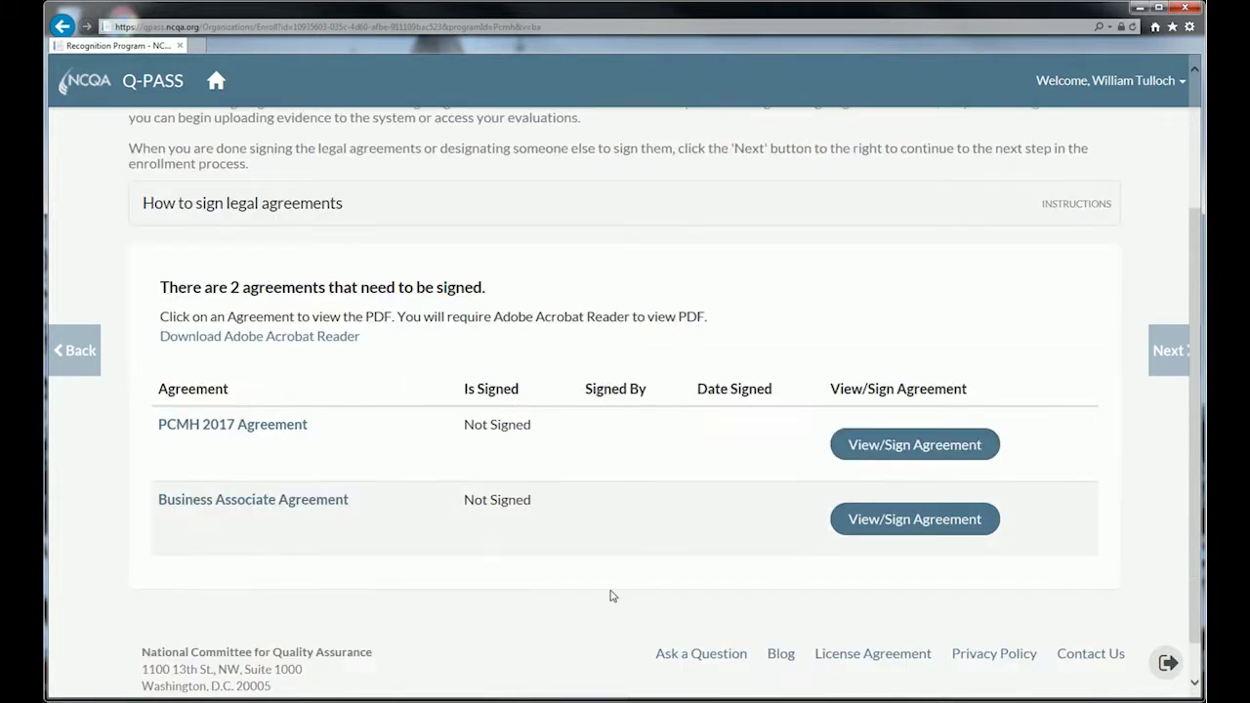
pyautogui.click(923, 447)
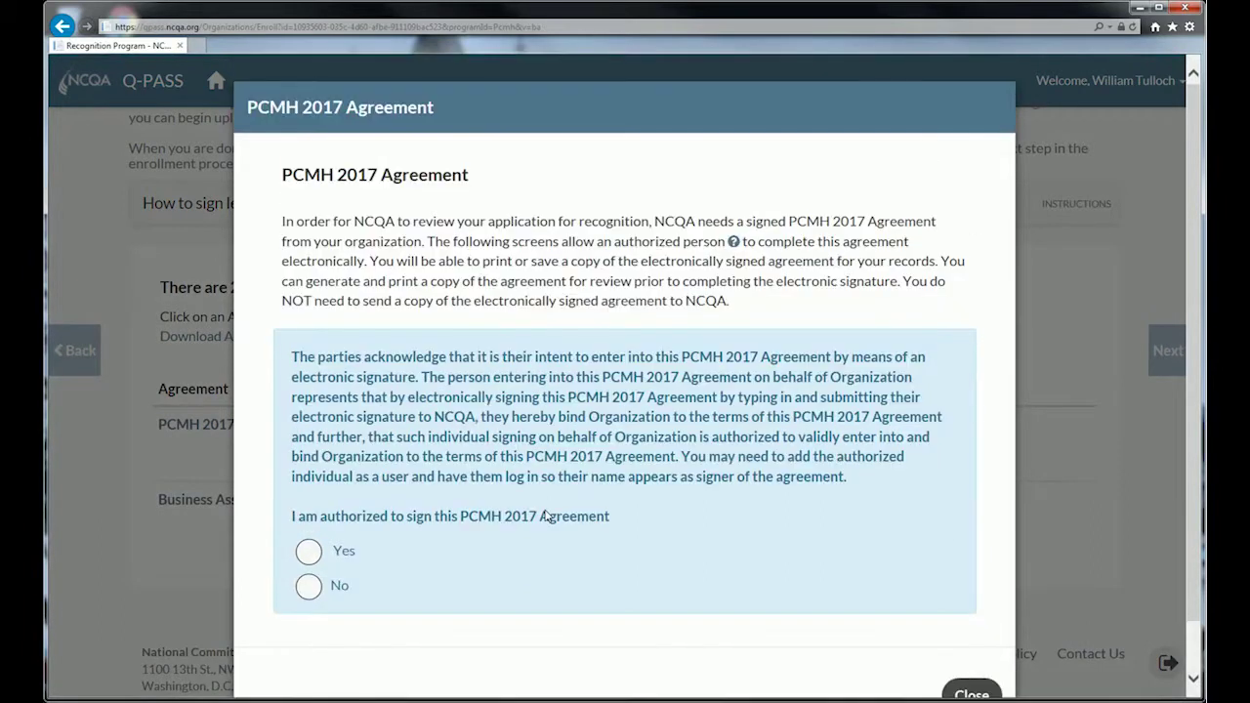
# Confirm signing authority and e-sign the PCMH 2017 Agreement with the title 'Director'
pyautogui.scroll(-1, 547, 510)
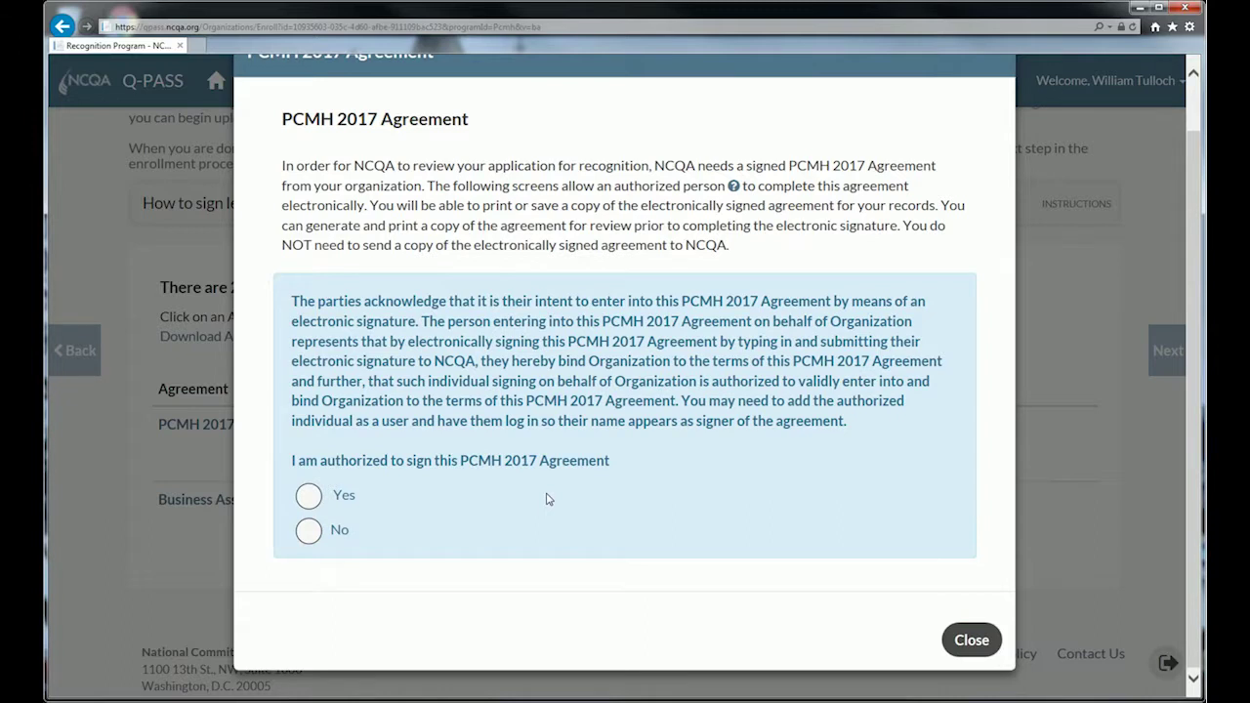
pyautogui.click(308, 496)
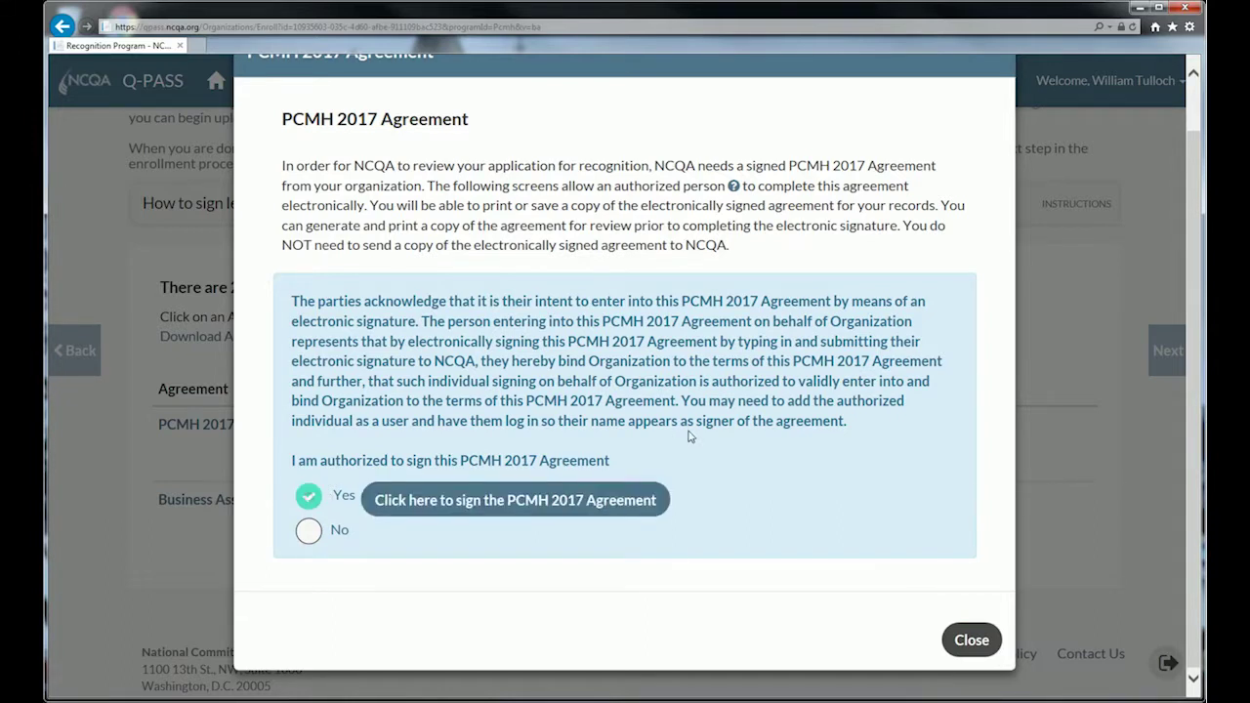
pyautogui.click(603, 502)
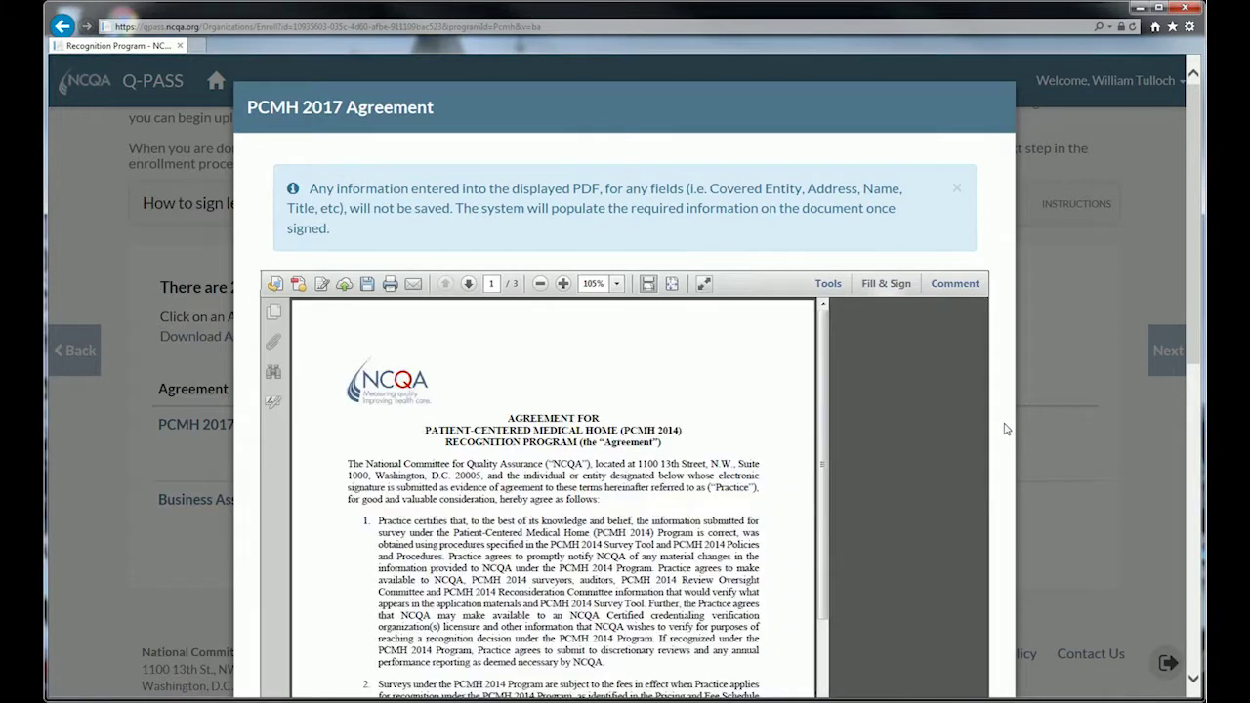
pyautogui.scroll(-8, 1007, 429)
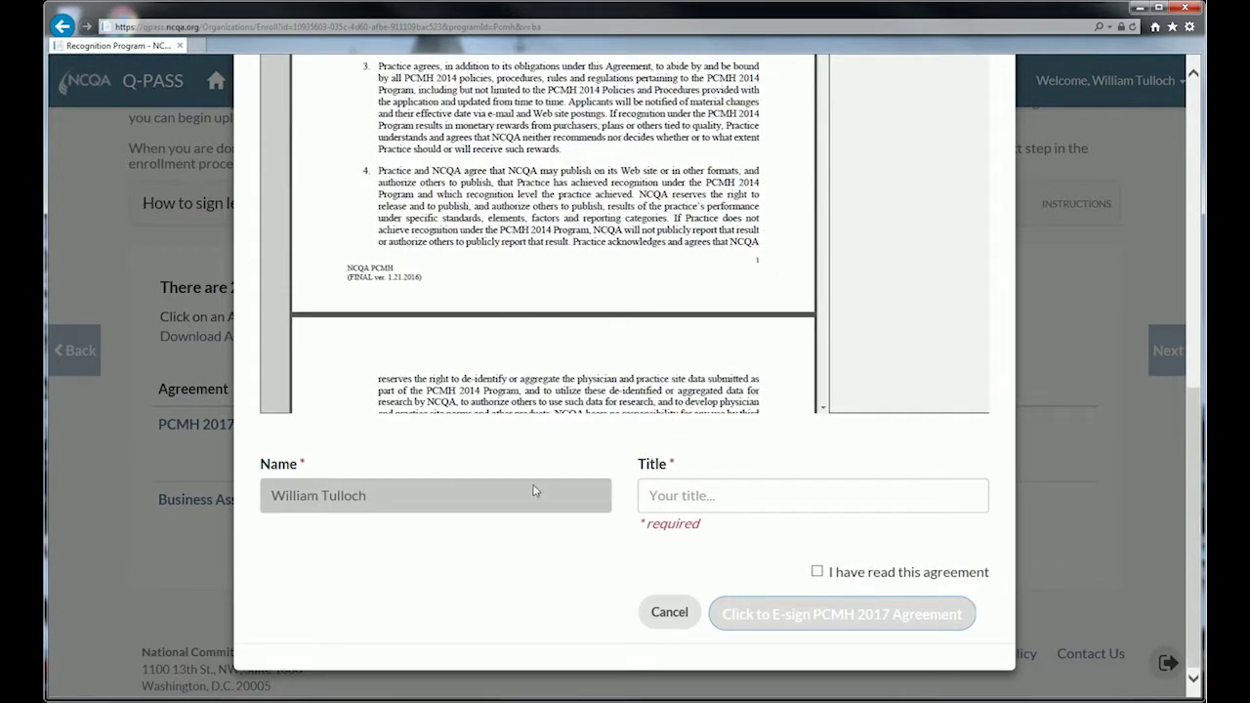
pyautogui.click(697, 488)
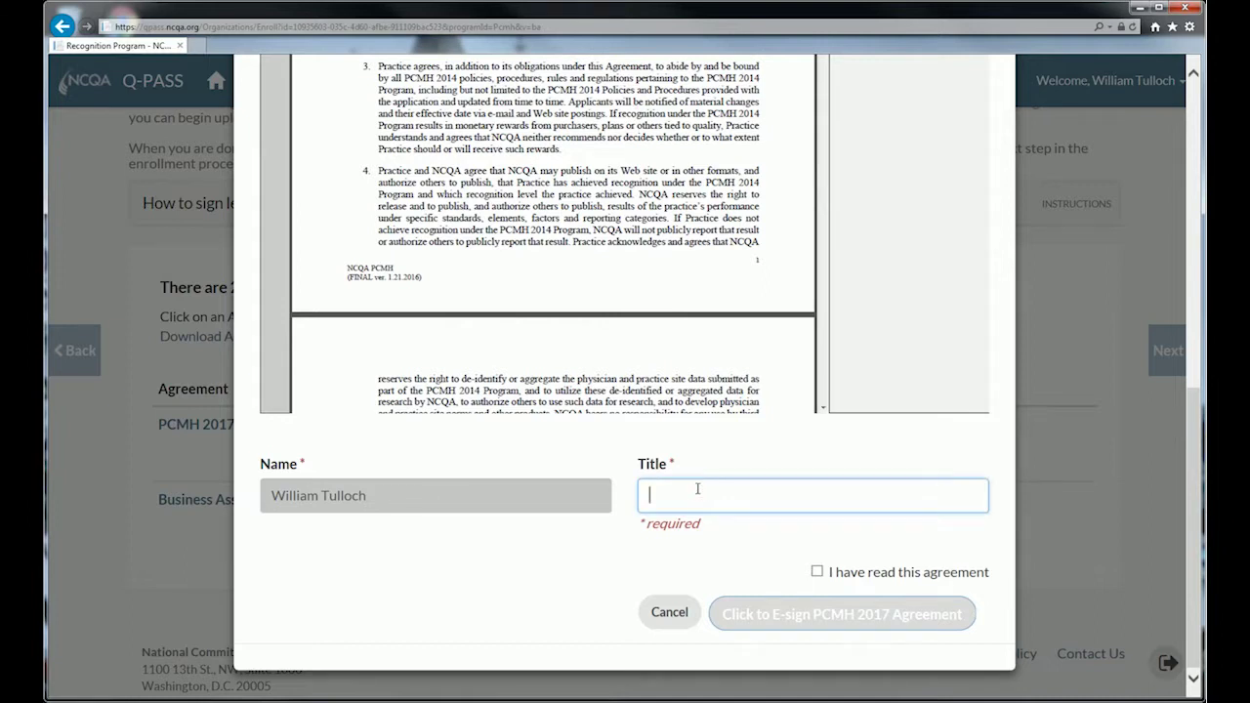
pyautogui.write('Director')
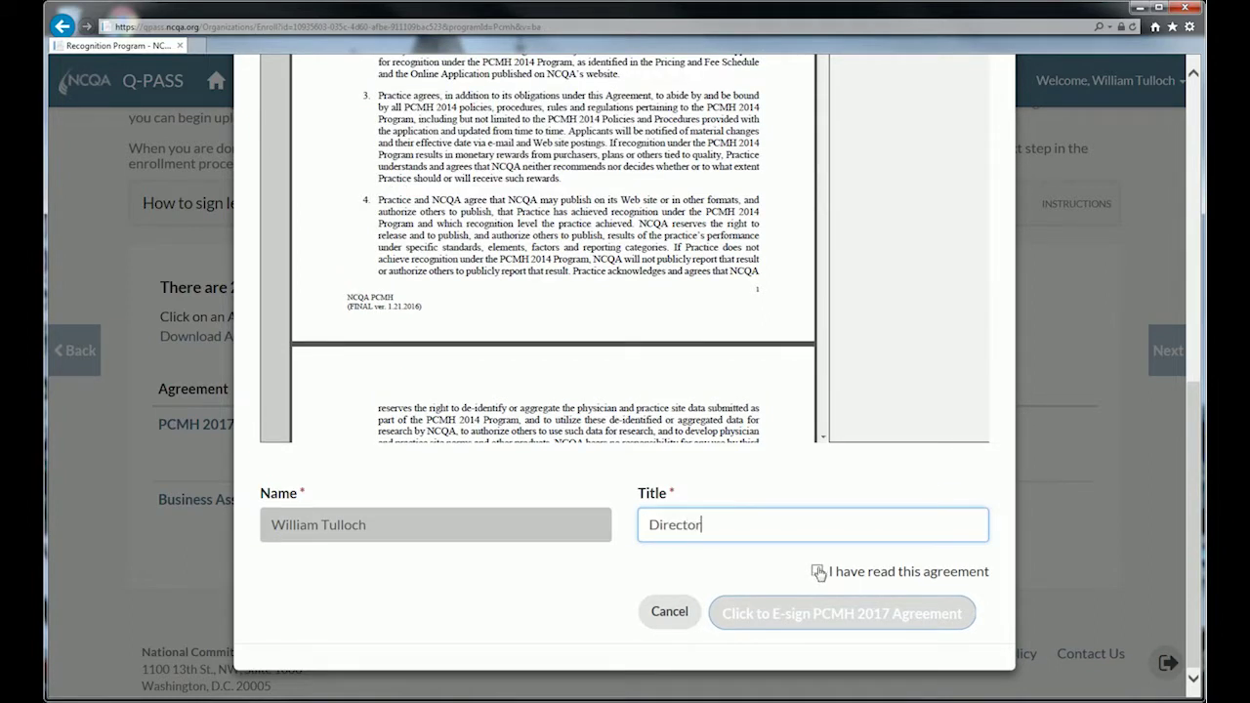
pyautogui.click(816, 571)
pyautogui.click(872, 623)
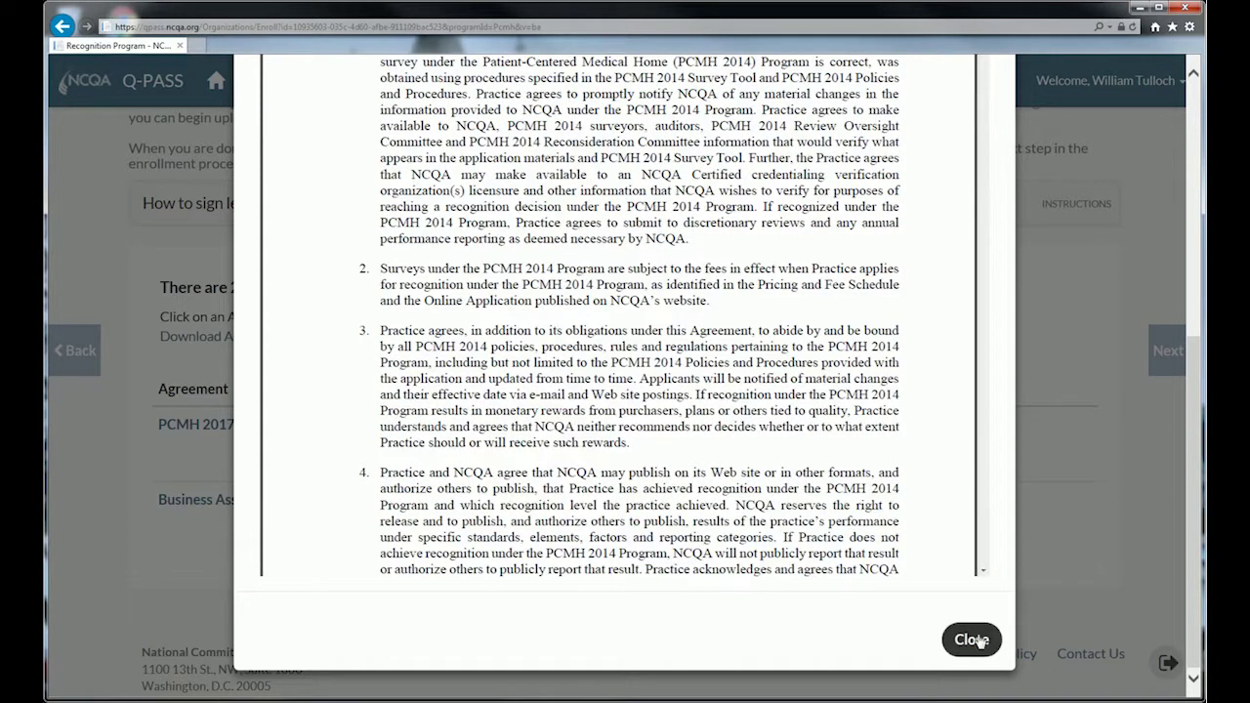
pyautogui.click(972, 639)
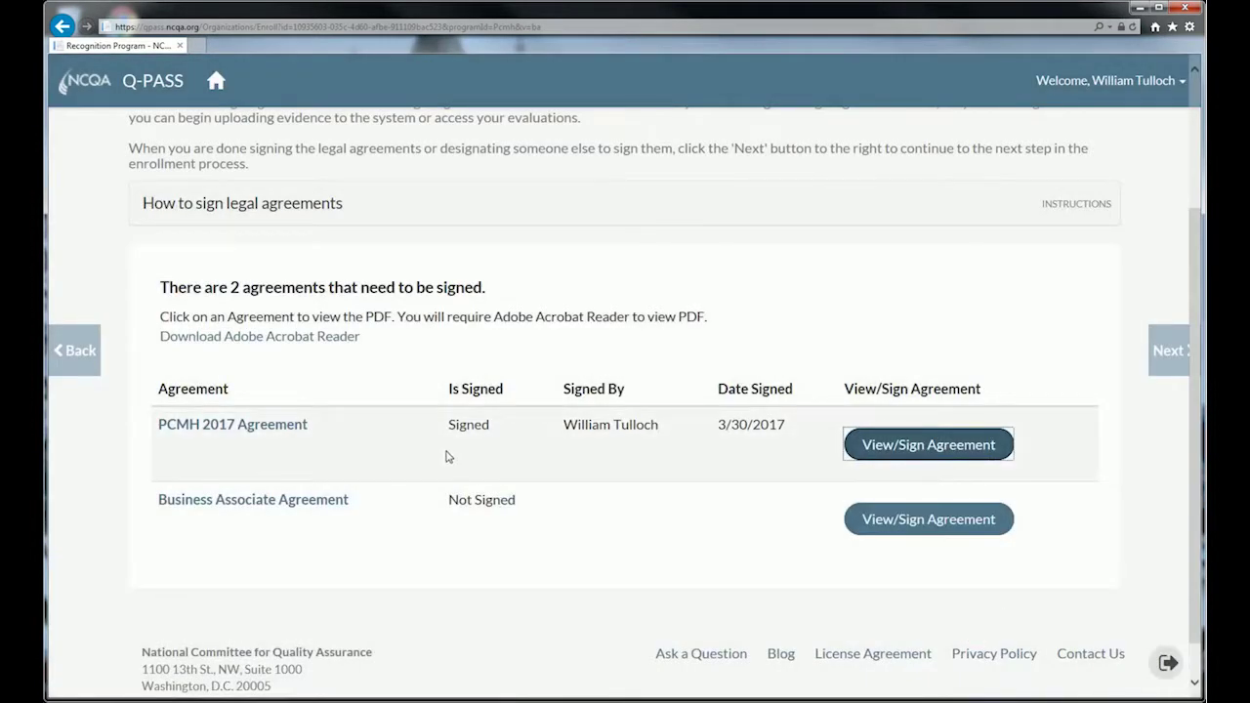
# Open the Business Associate Agreement, briefly choose No, then set Yes as authorized signer
pyautogui.click(865, 532)
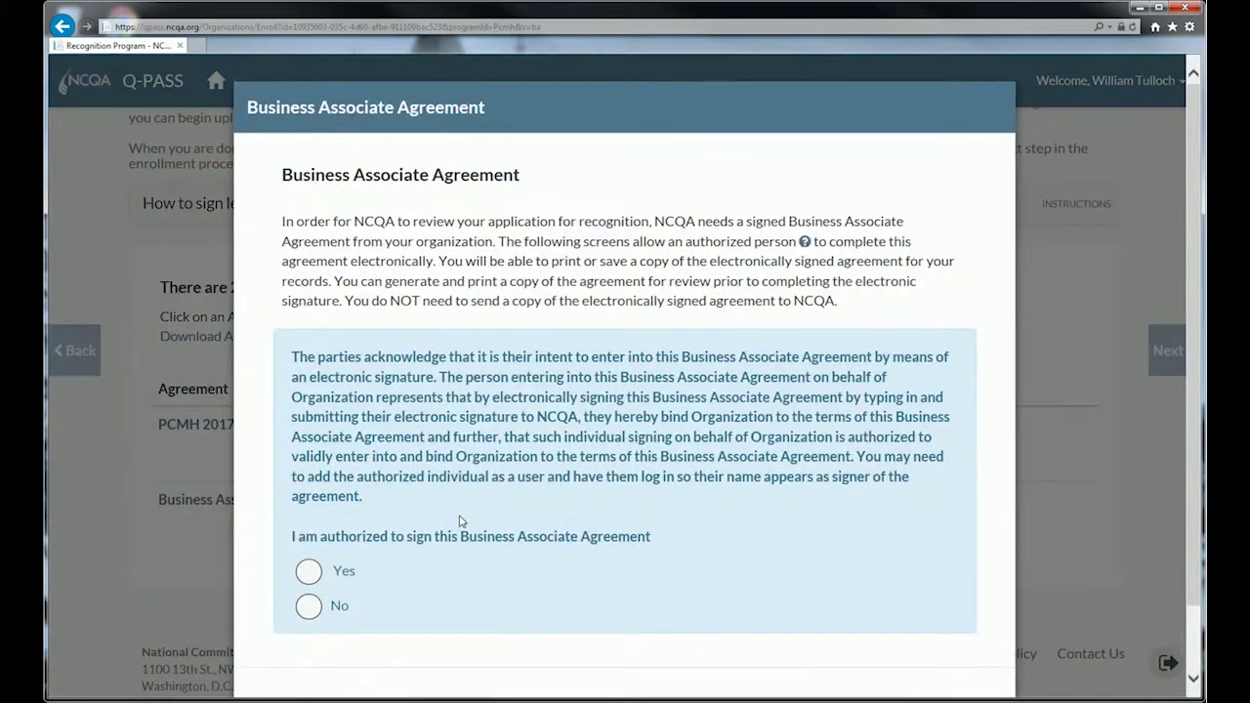
pyautogui.click(303, 606)
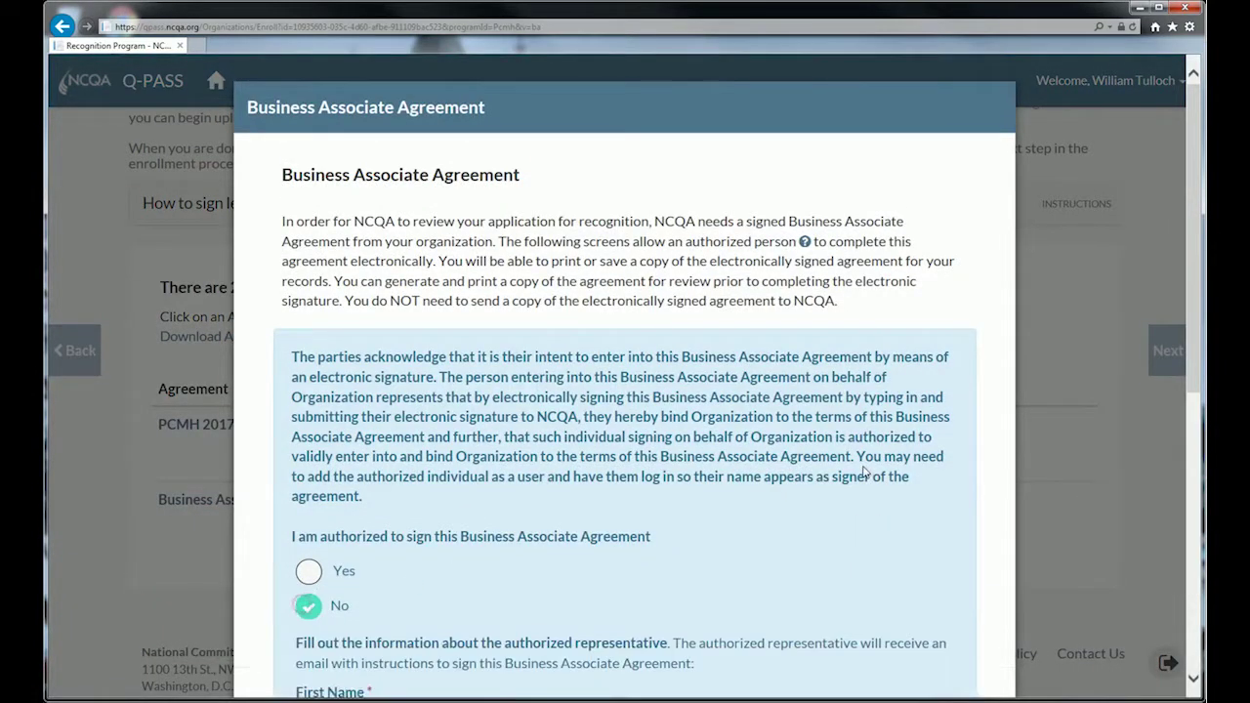
pyautogui.scroll(-5, 863, 473)
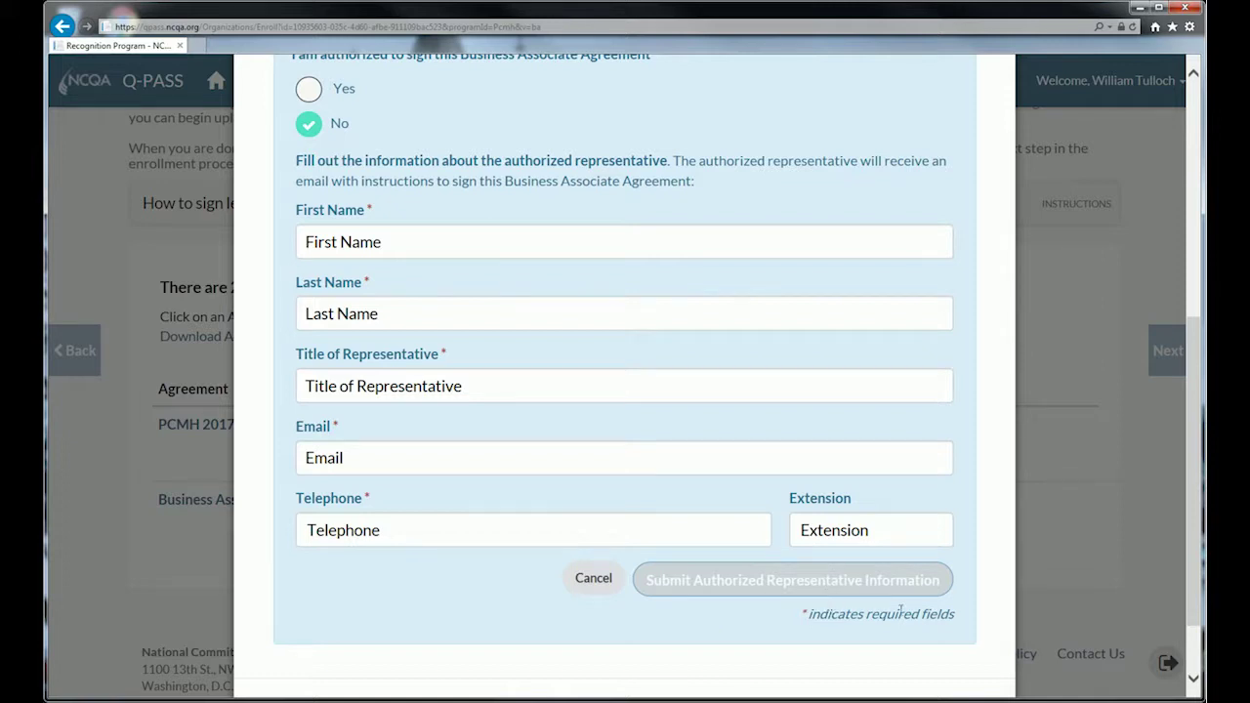
pyautogui.scroll(3, 787, 511)
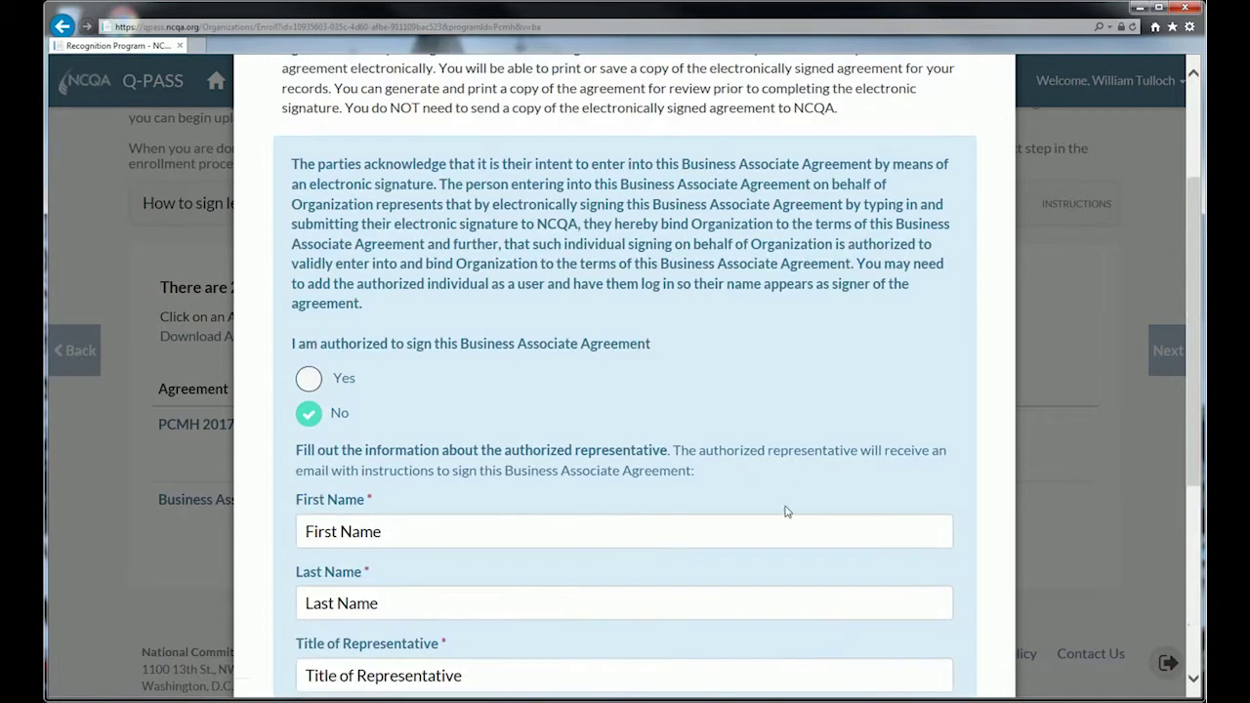
pyautogui.click(308, 377)
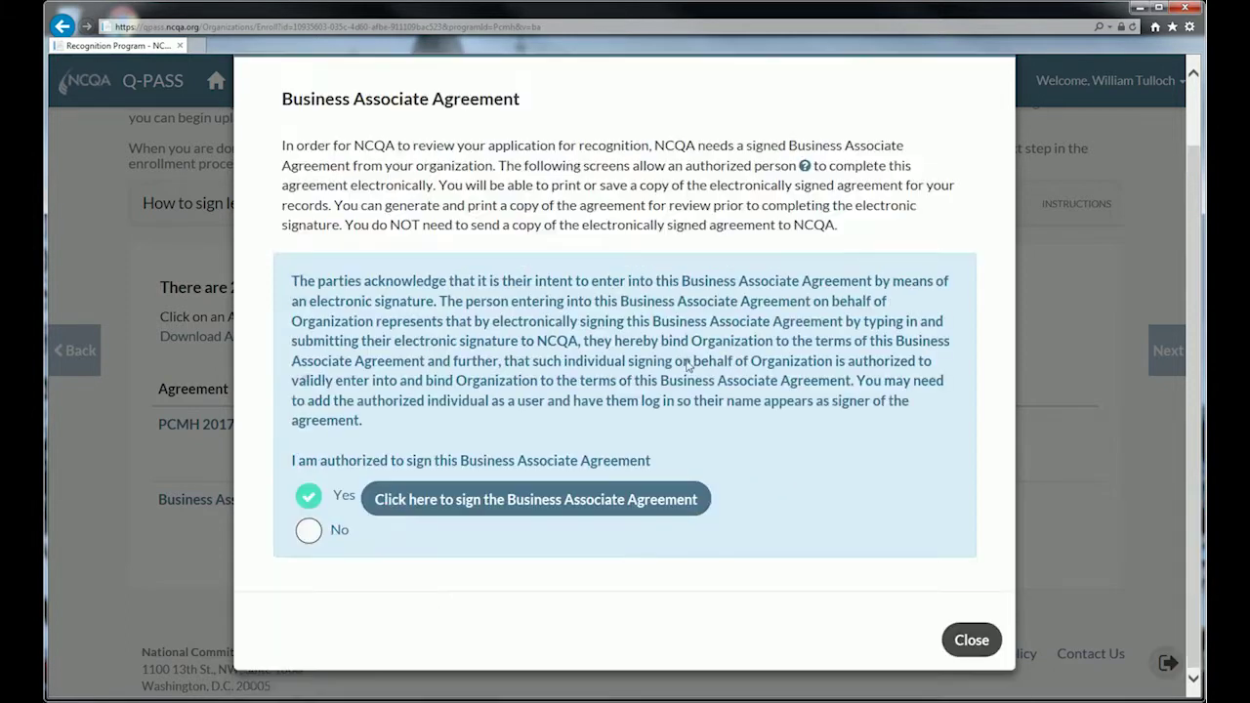
# E-sign the Business Associate Agreement with title 'Director' after ticking I have read this agreement
pyautogui.click(586, 499)
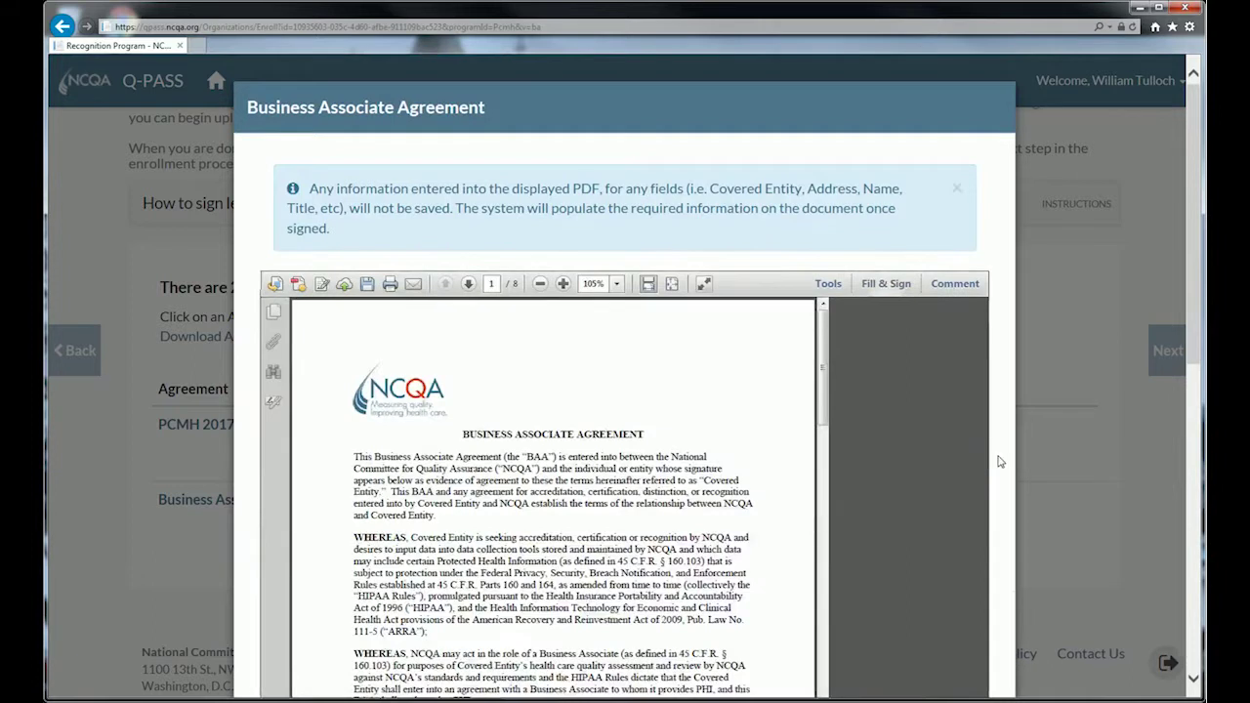
pyautogui.scroll(-6, 999, 461)
pyautogui.click(691, 486)
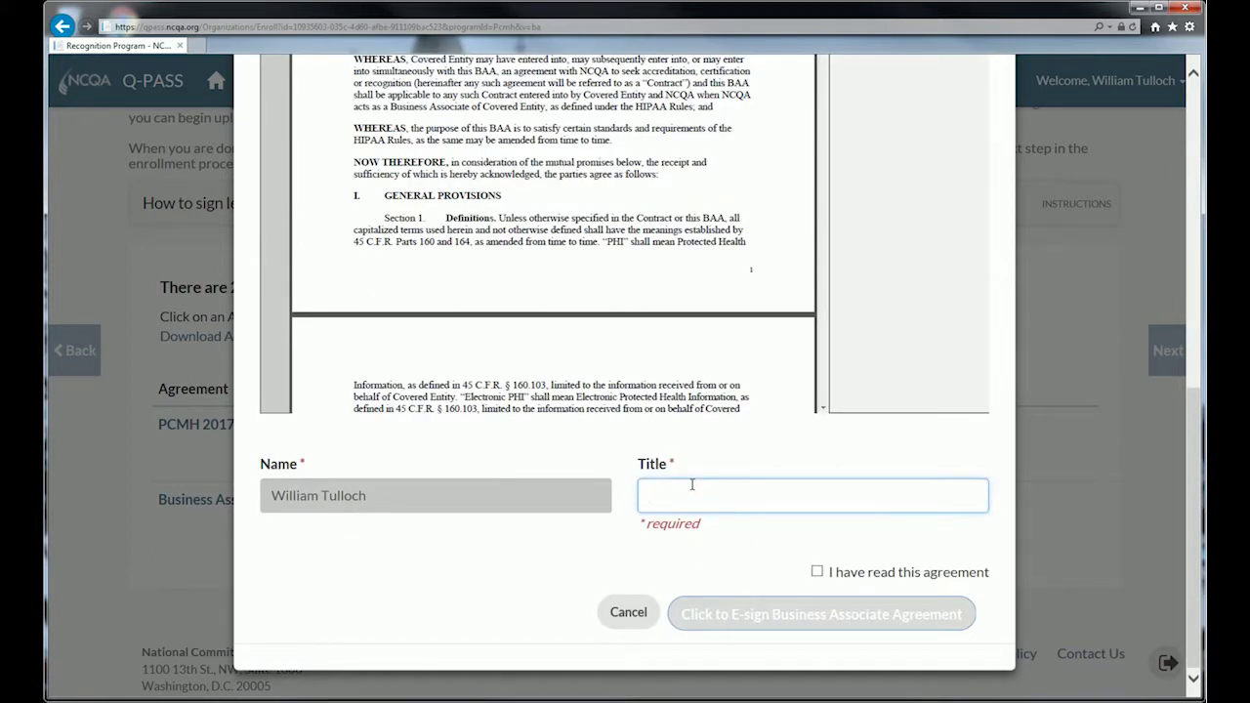
pyautogui.write('Direc')
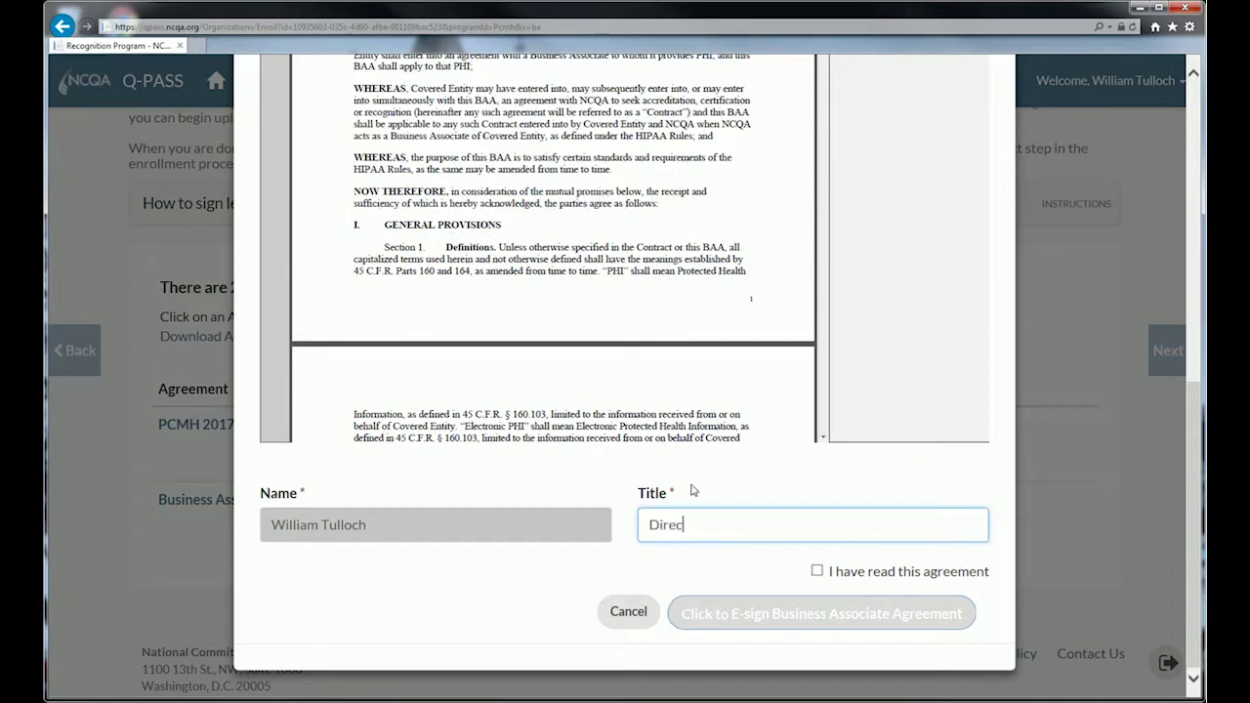
pyautogui.write('tor')
pyautogui.click(817, 571)
pyautogui.click(859, 613)
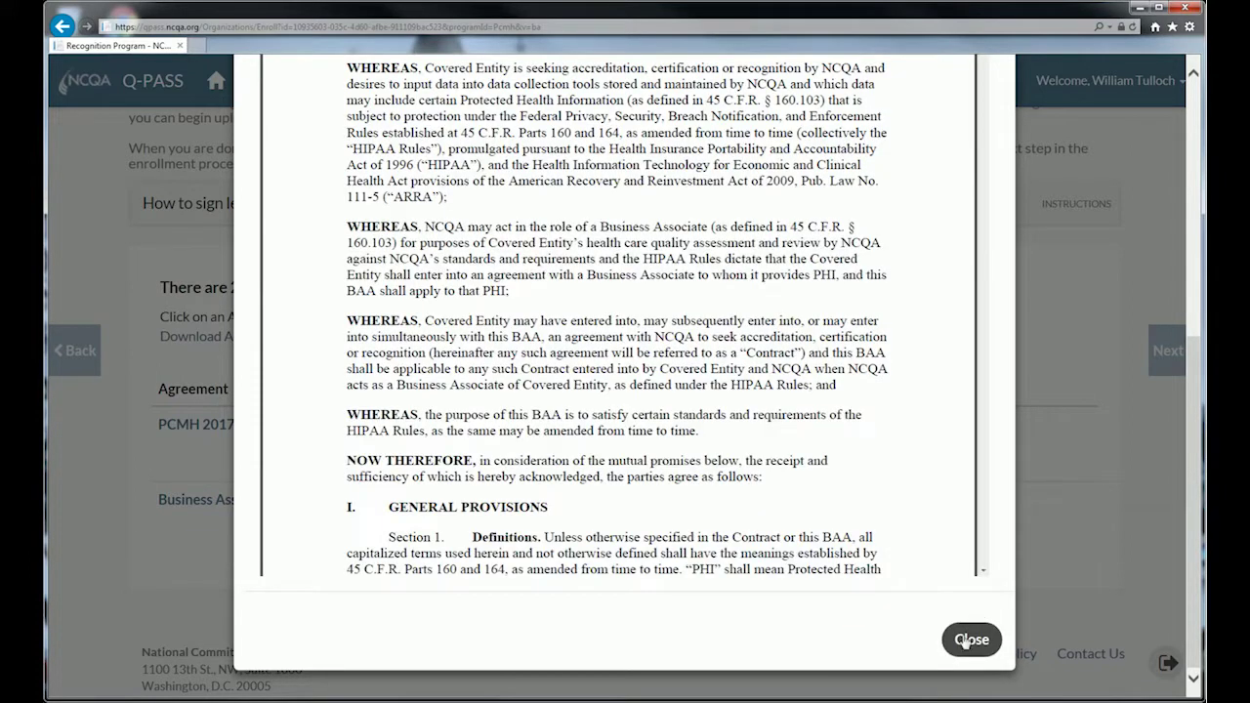
pyautogui.click(972, 640)
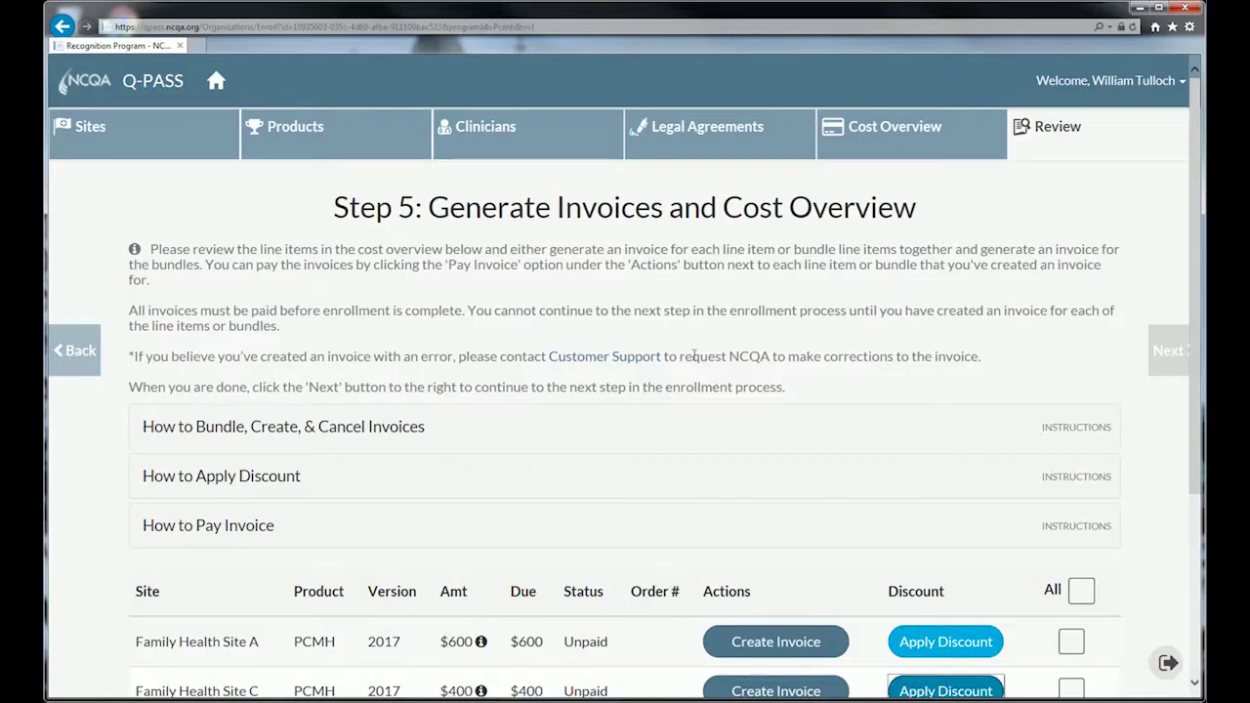
# Select all three site line items, bundle them and generate an invoice
pyautogui.scroll(-1, 691, 329)
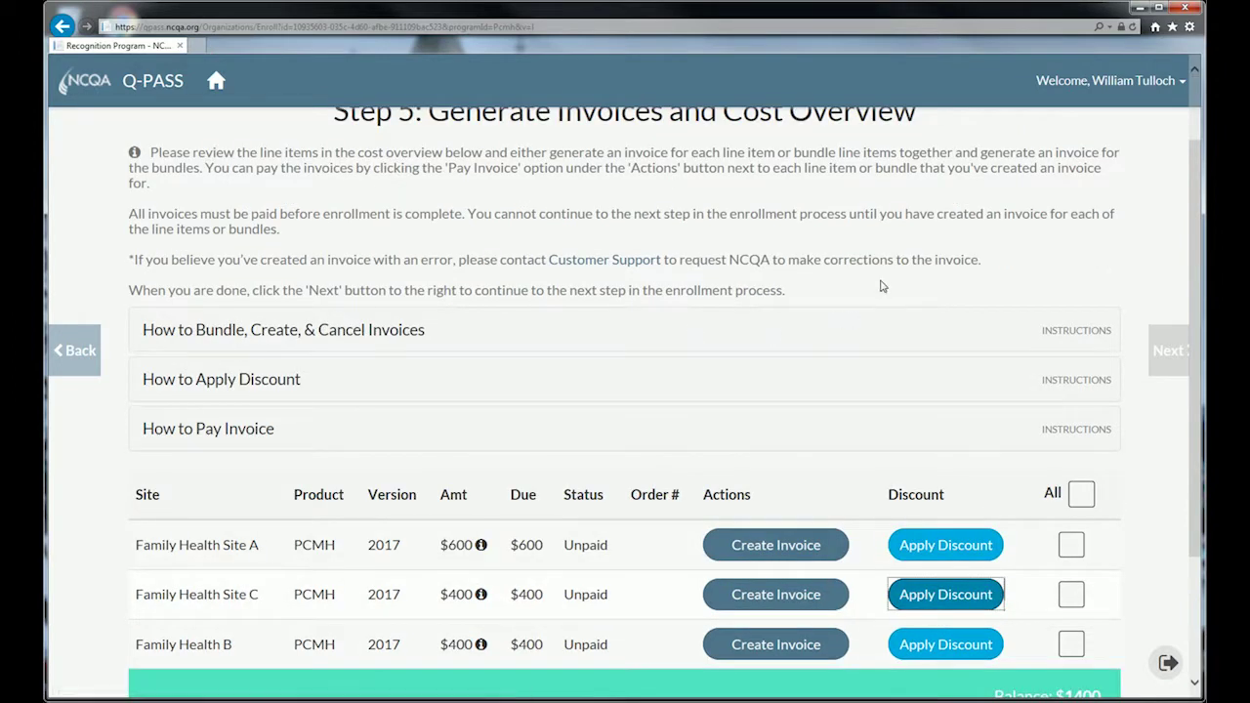
pyautogui.scroll(-1, 882, 283)
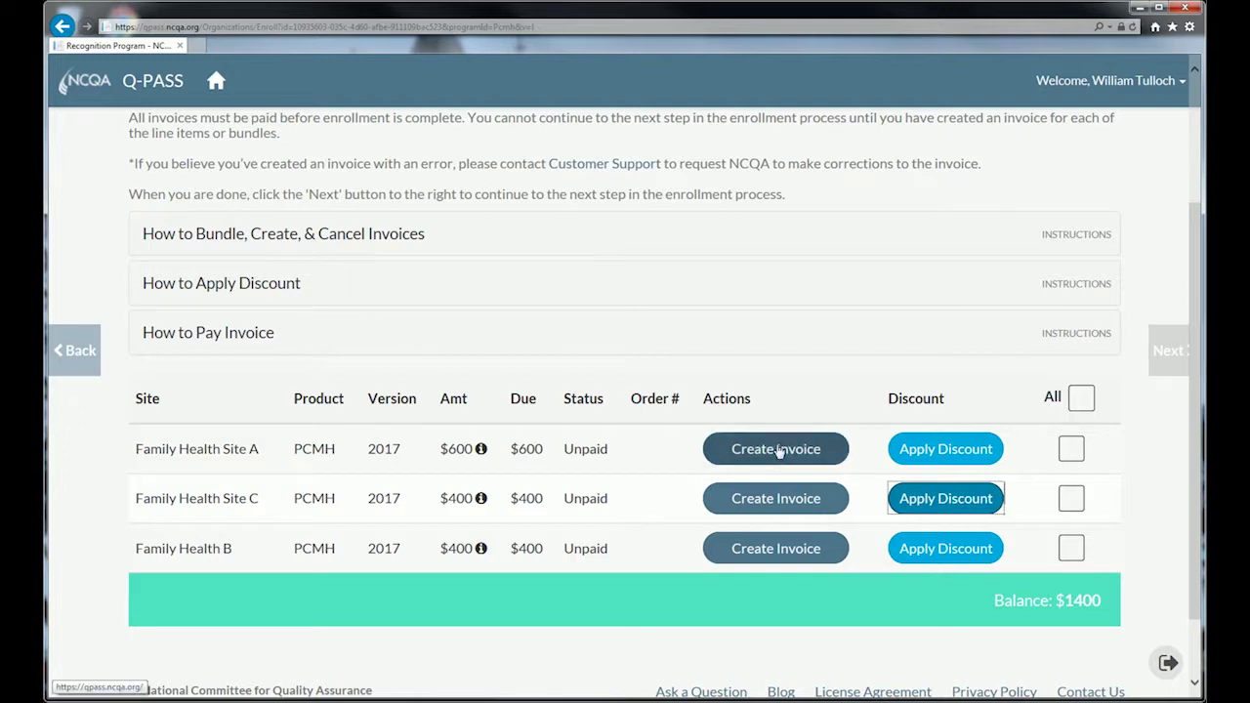
pyautogui.click(1081, 400)
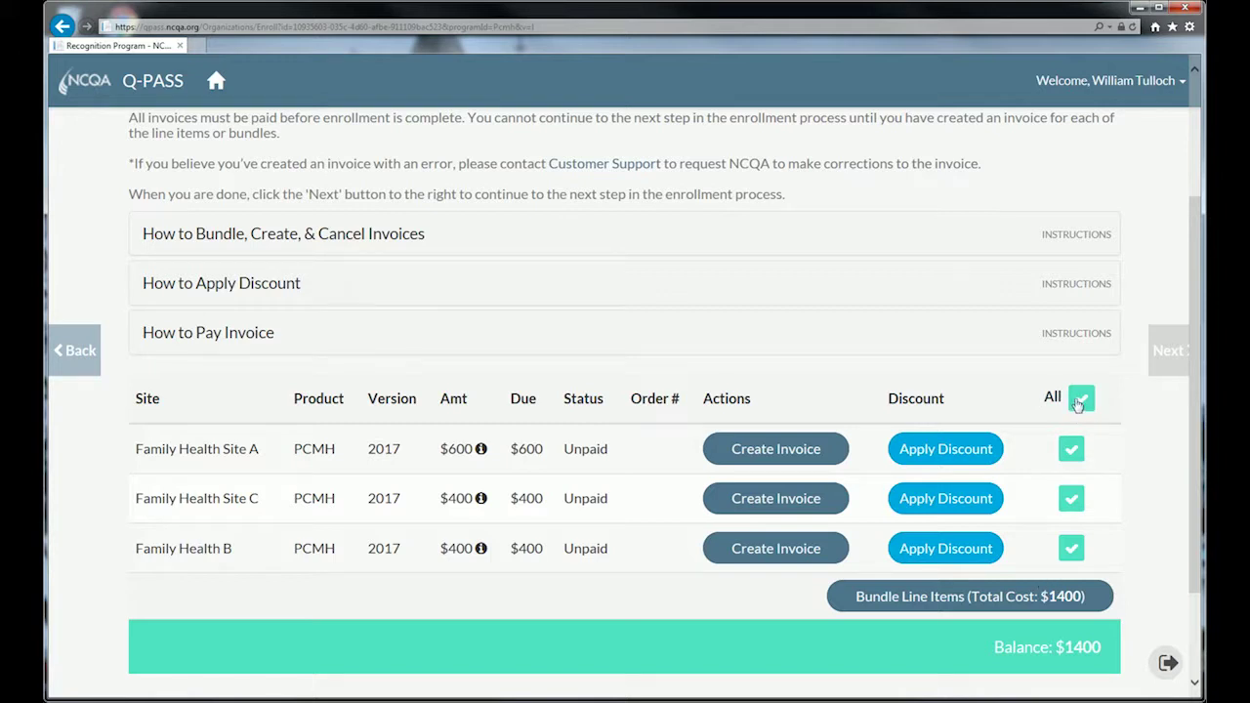
pyautogui.click(1079, 403)
pyautogui.click(825, 448)
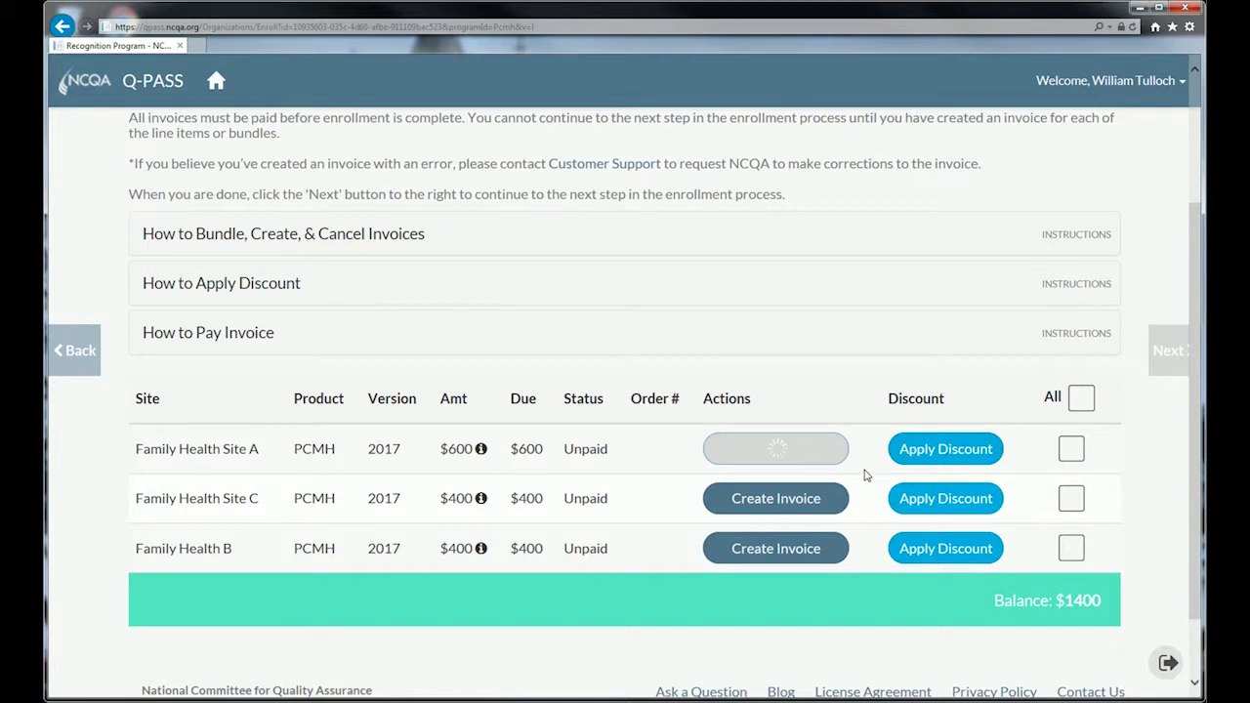
pyautogui.click(748, 447)
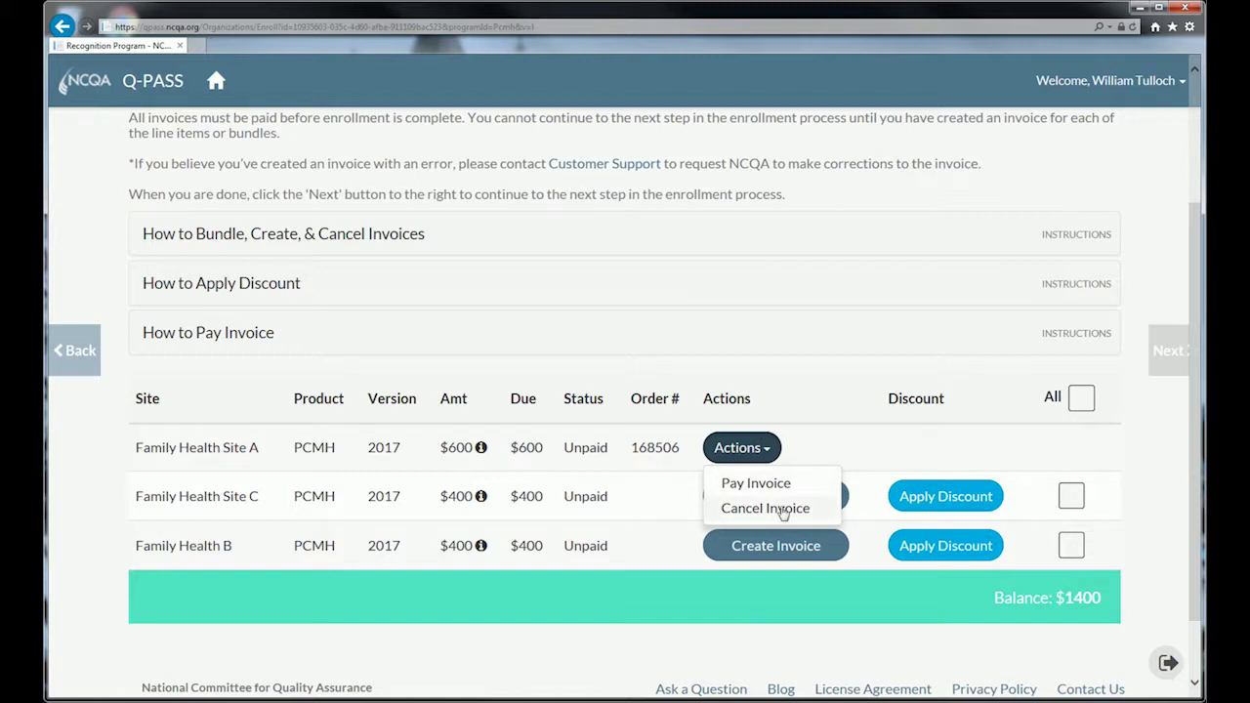
# Cancel Family Health Site A's existing invoice, then re-bundle all three sites into one $1400 invoice
pyautogui.click(780, 507)
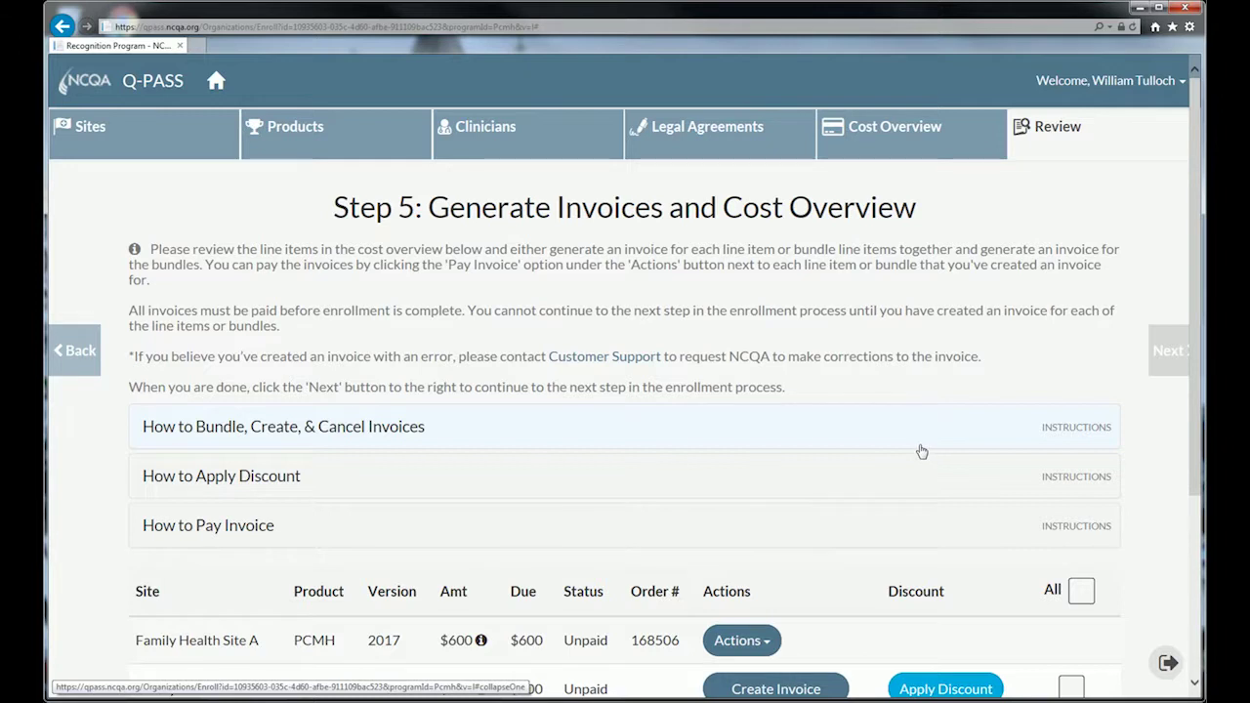
pyautogui.scroll(-2, 916, 446)
pyautogui.press('Return')
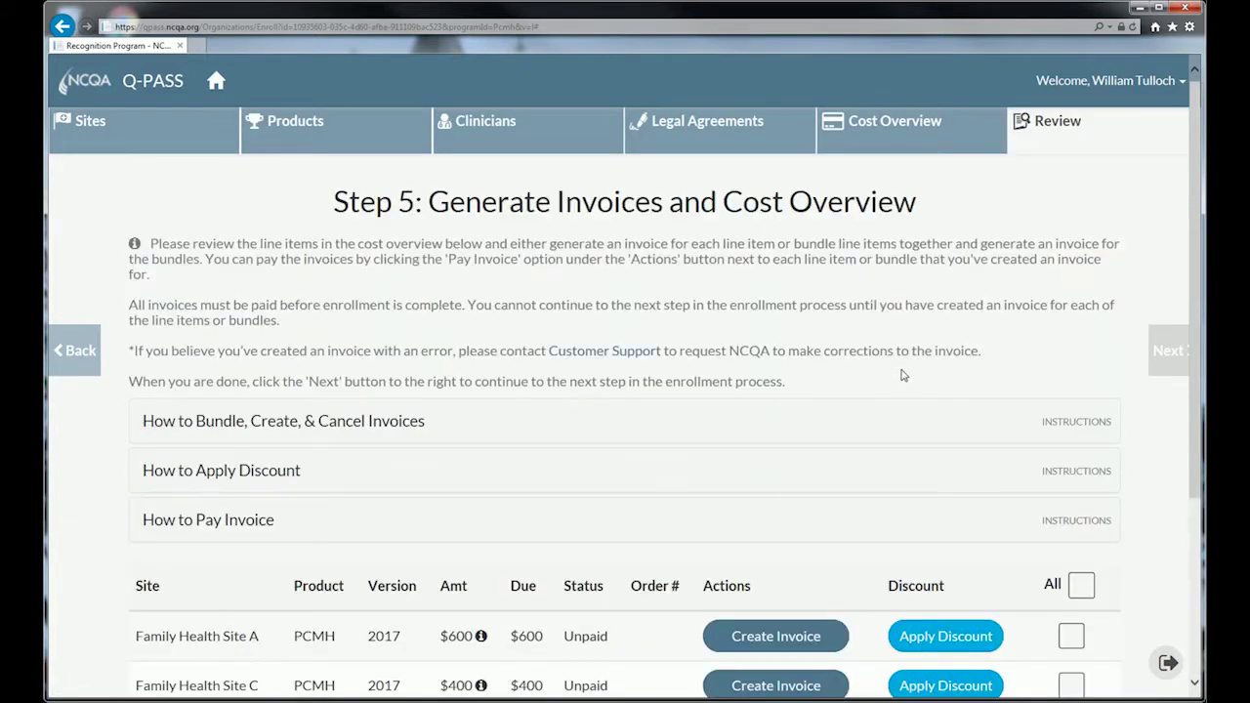
pyautogui.scroll(-3, 898, 374)
pyautogui.click(1084, 394)
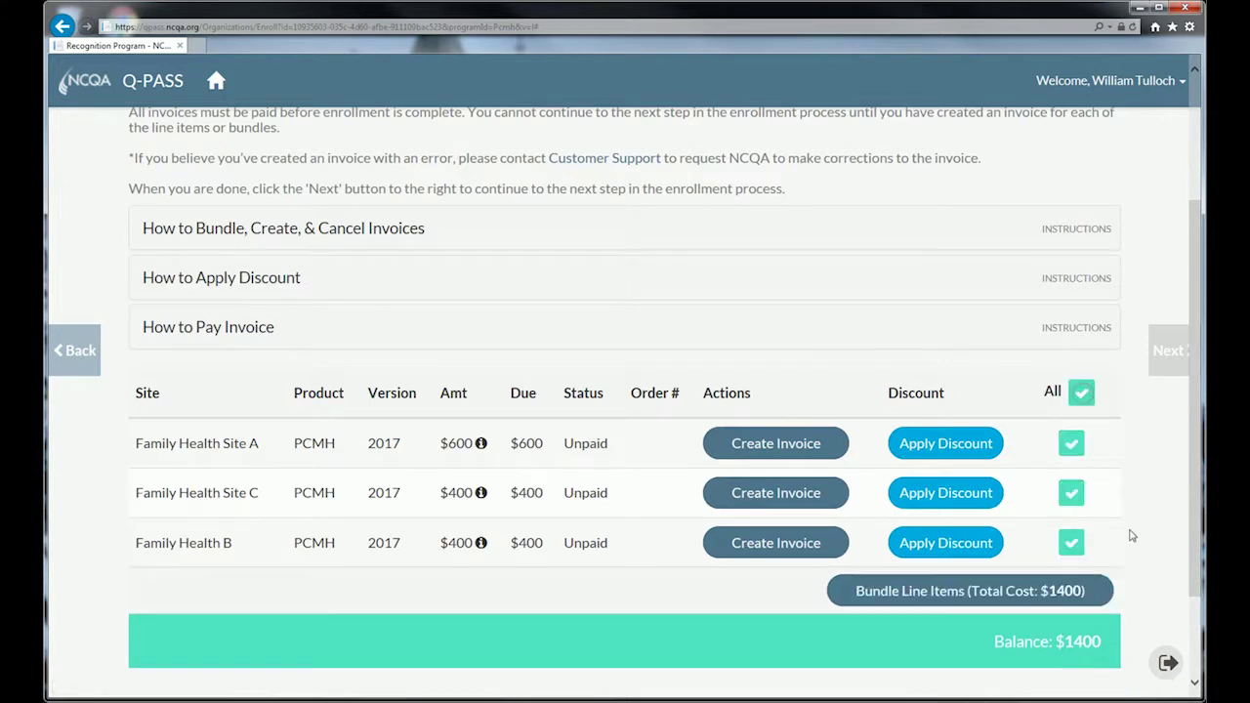
pyautogui.click(988, 593)
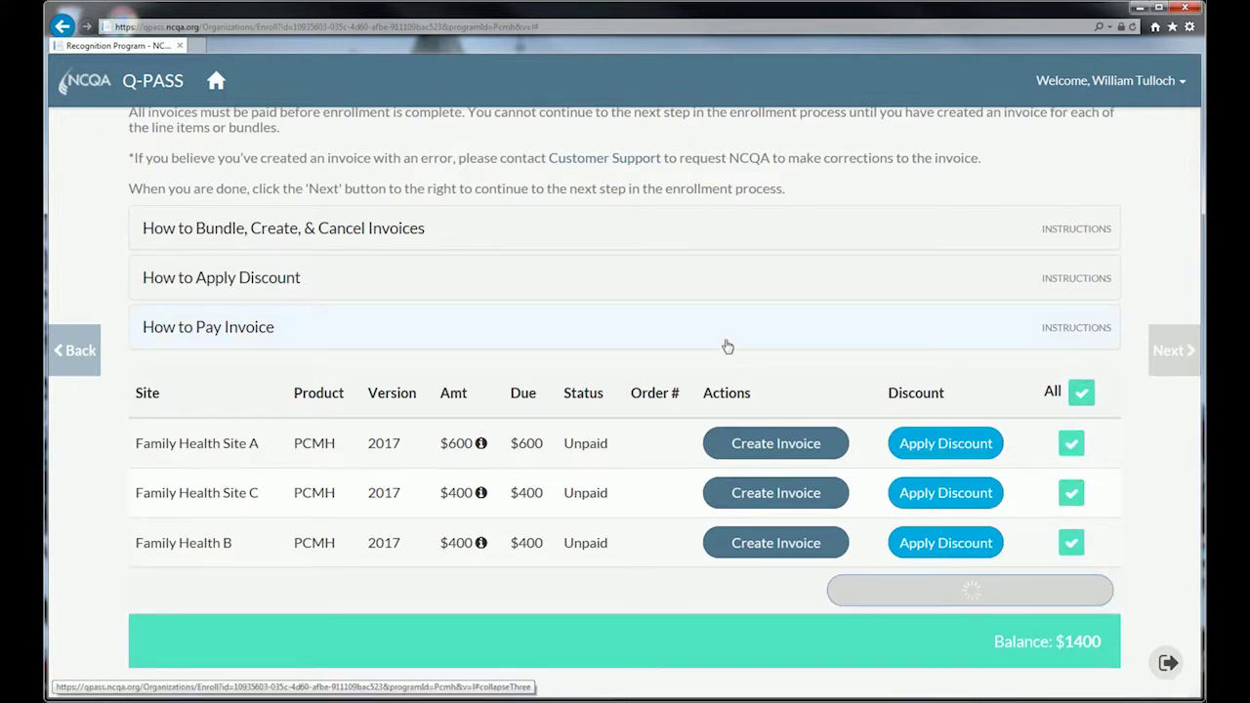
pyautogui.click(837, 449)
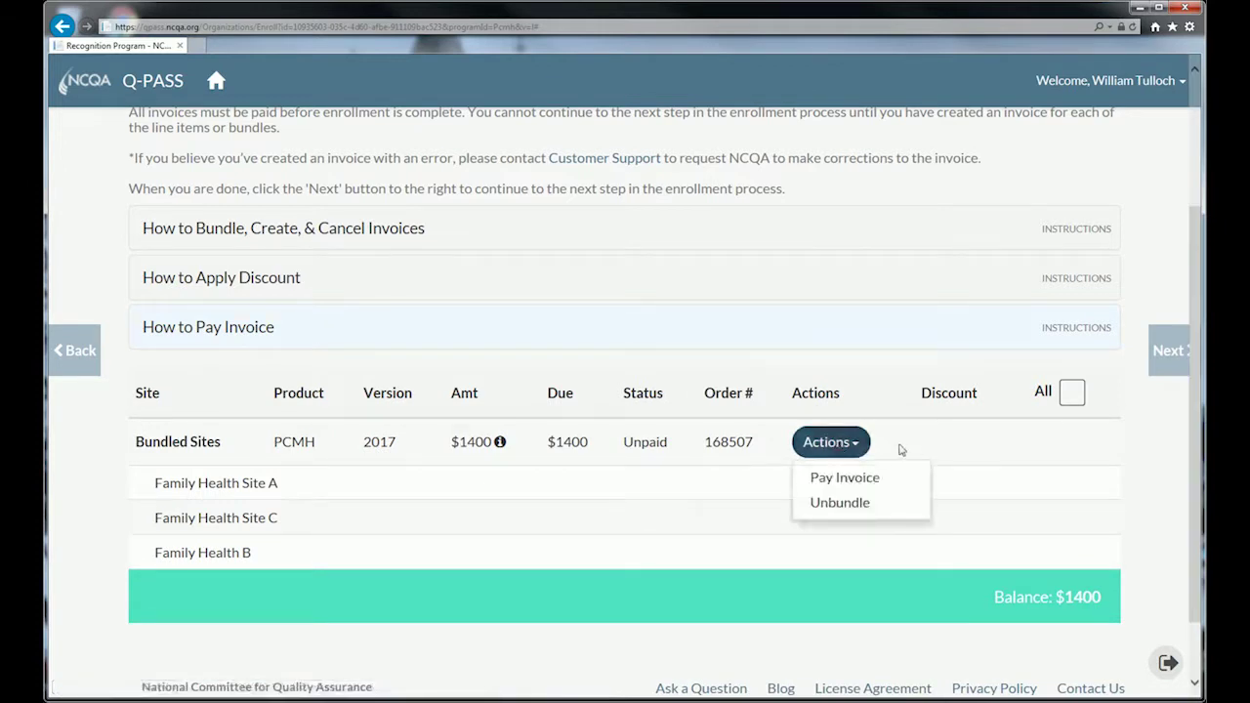
pyautogui.click(845, 478)
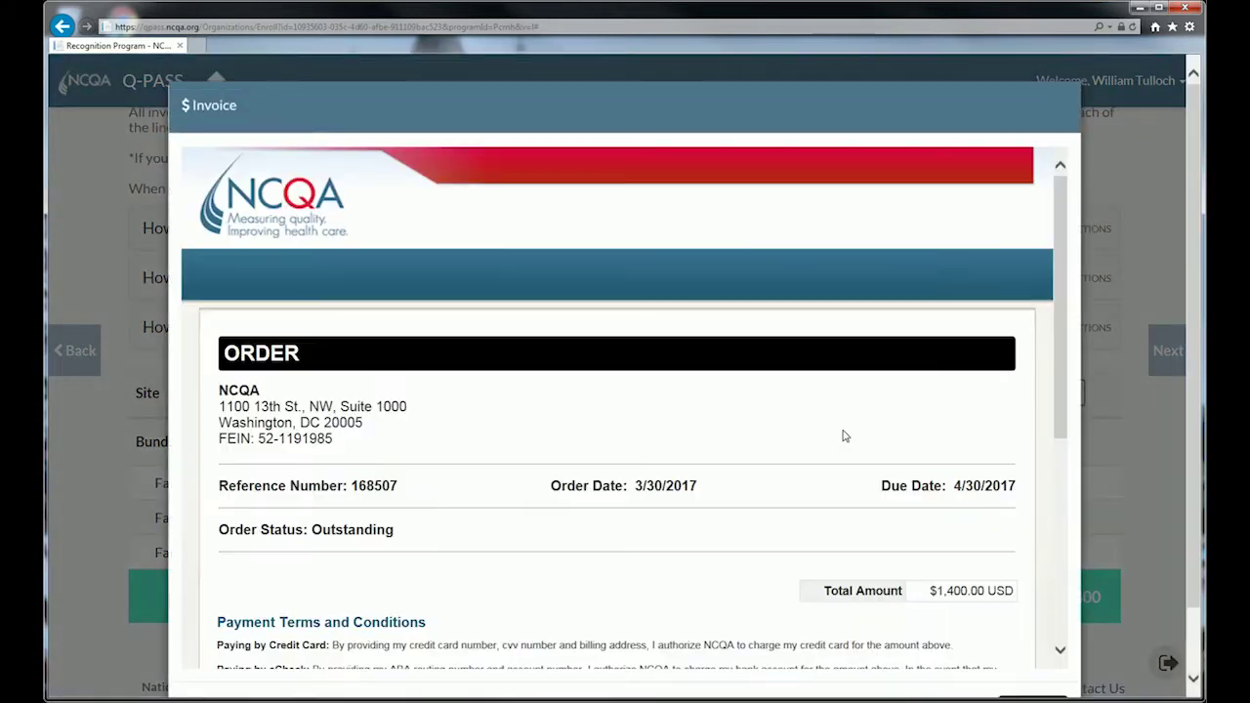
pyautogui.scroll(-5, 825, 437)
pyautogui.click(224, 518)
pyautogui.click(314, 547)
pyautogui.write('William')
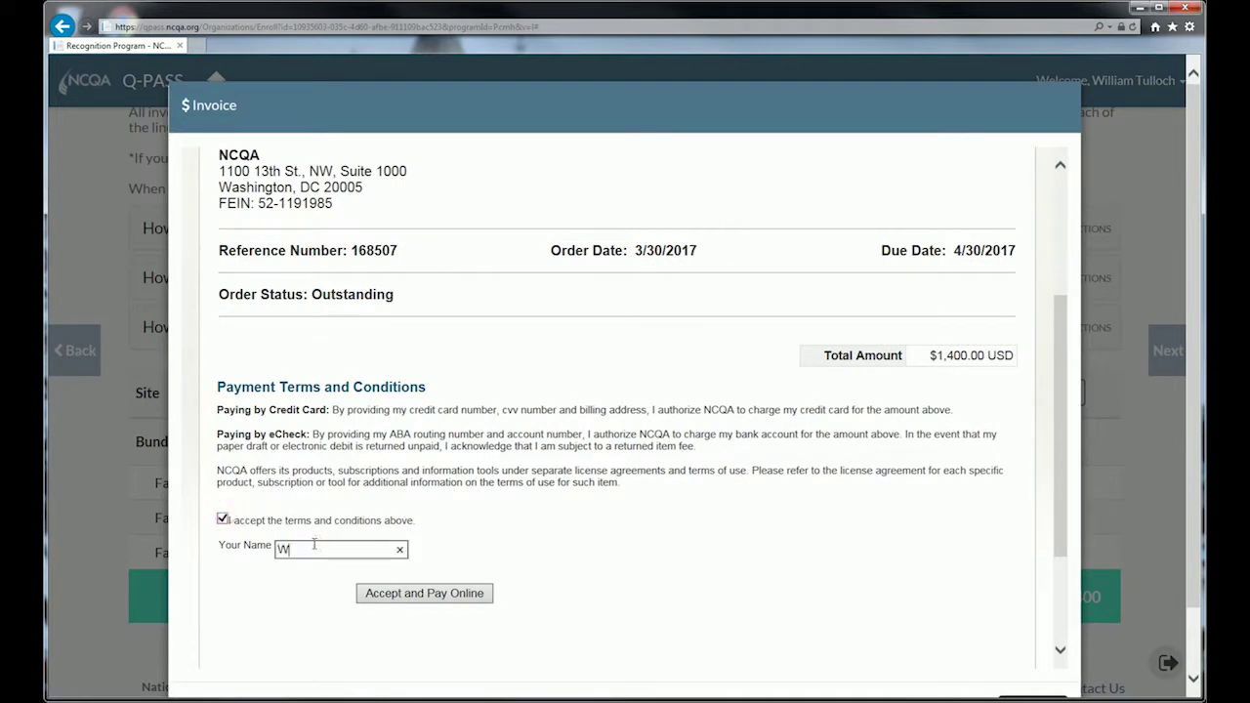
pyautogui.click(436, 593)
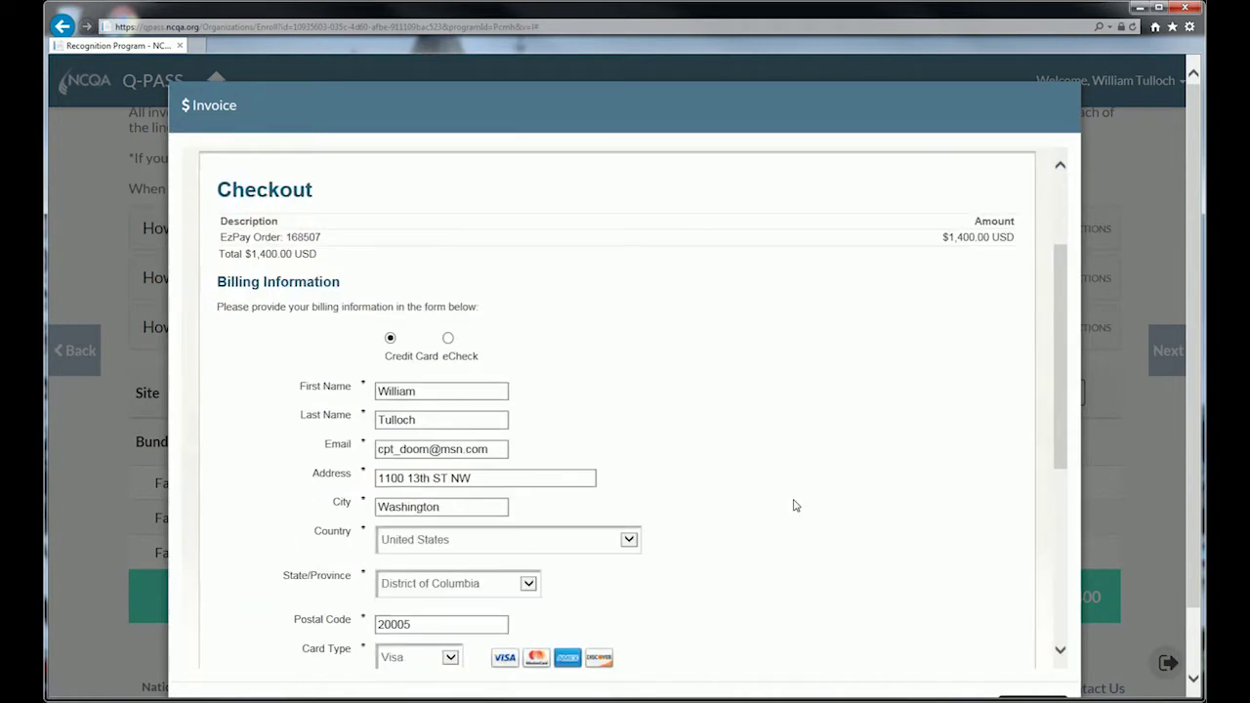
pyautogui.scroll(-3, 683, 454)
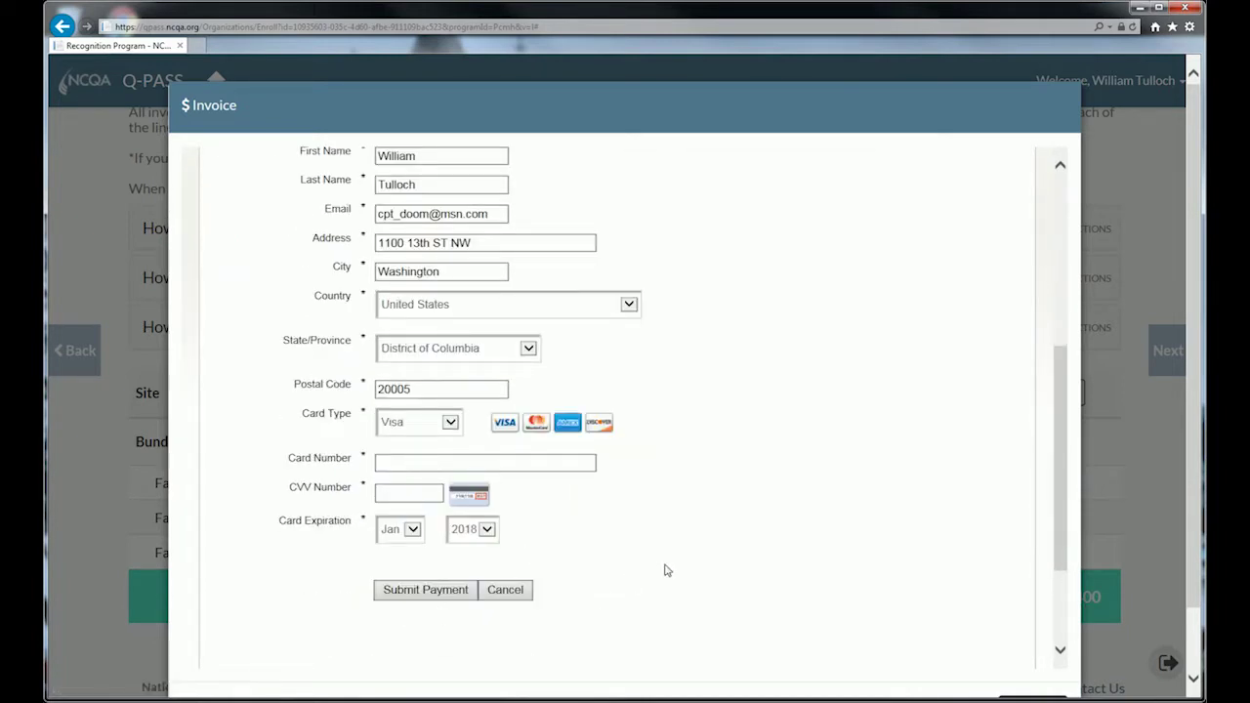
pyautogui.scroll(5, 666, 570)
pyautogui.scroll(2, 668, 571)
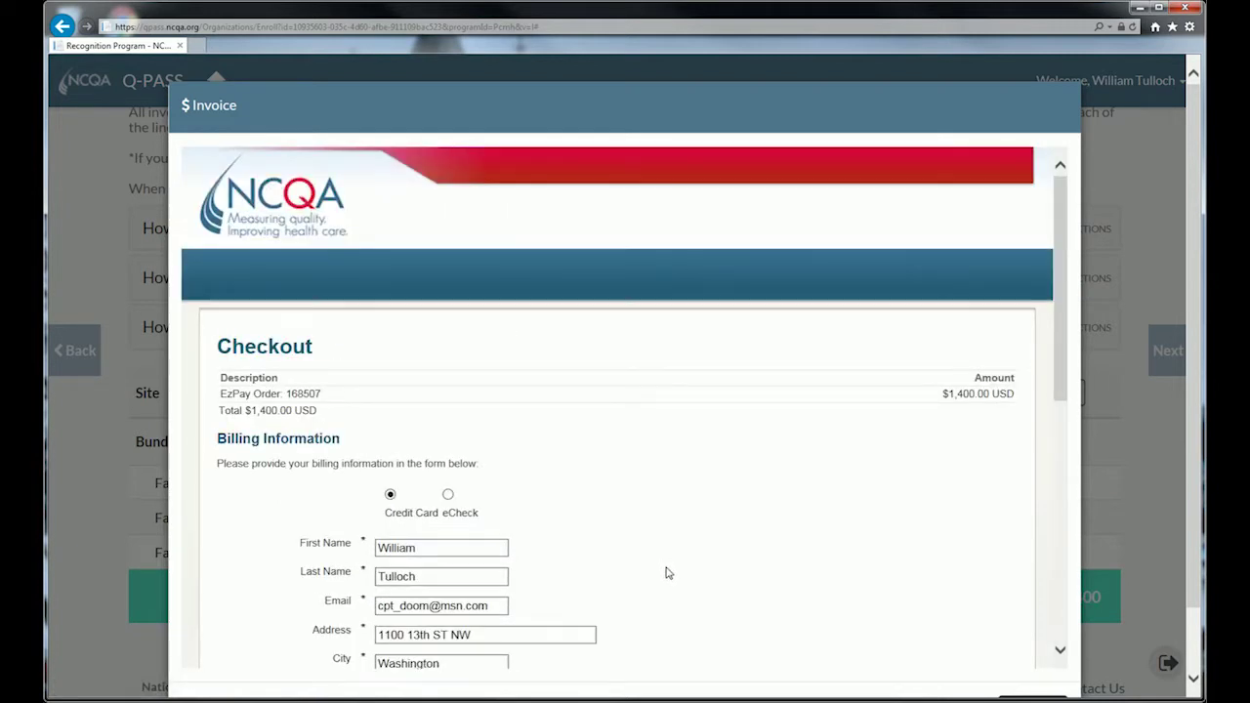
pyautogui.scroll(-1, 668, 573)
pyautogui.click(447, 415)
pyautogui.scroll(-3, 636, 443)
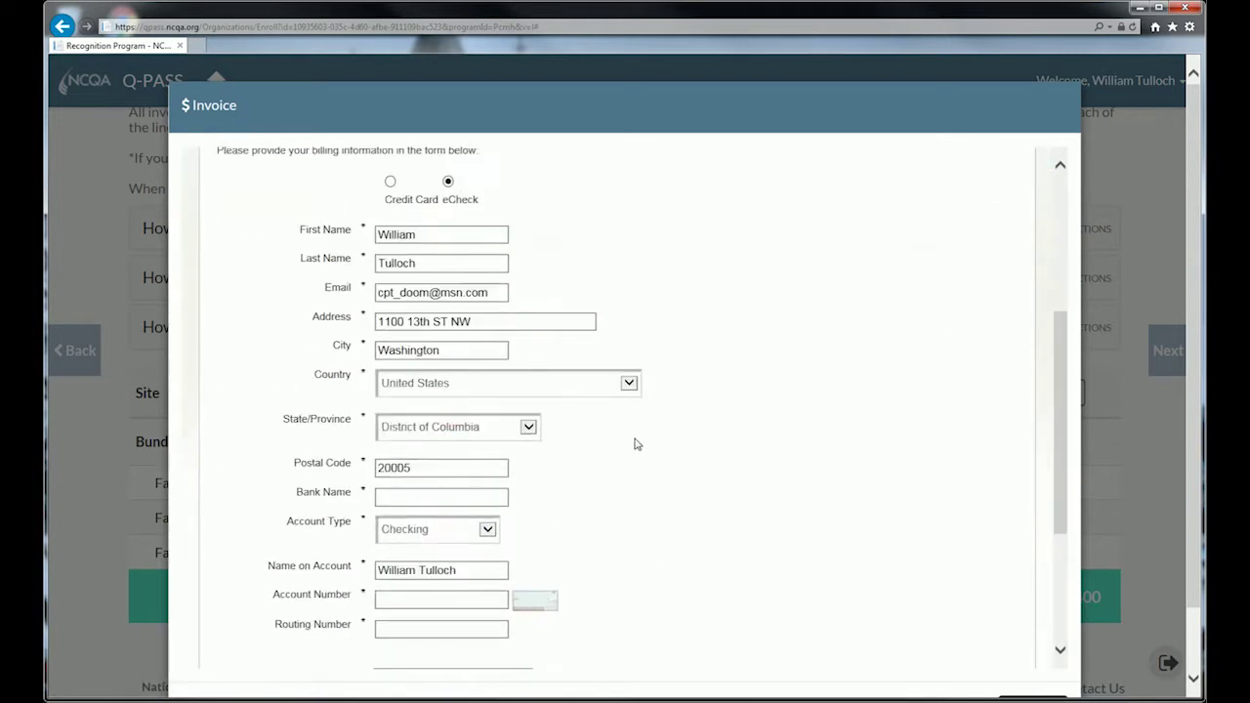
pyautogui.scroll(-1, 622, 508)
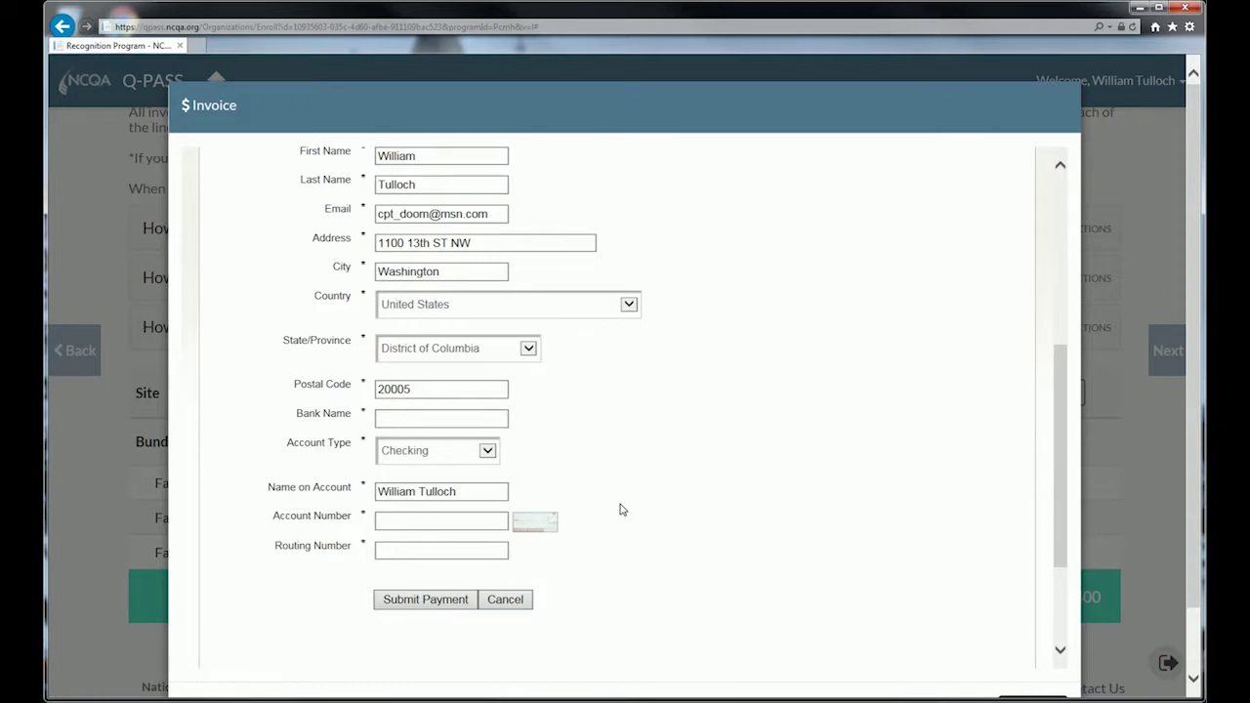
pyautogui.scroll(5, 742, 516)
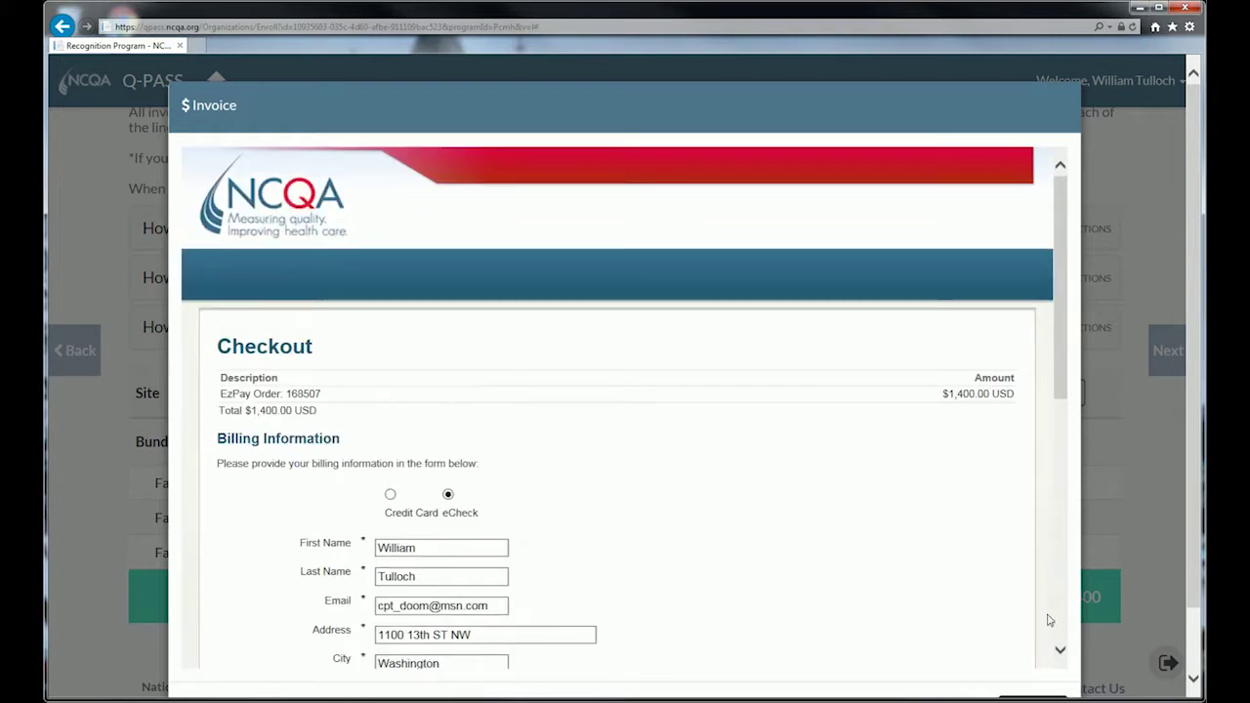
pyautogui.scroll(-3, 1053, 596)
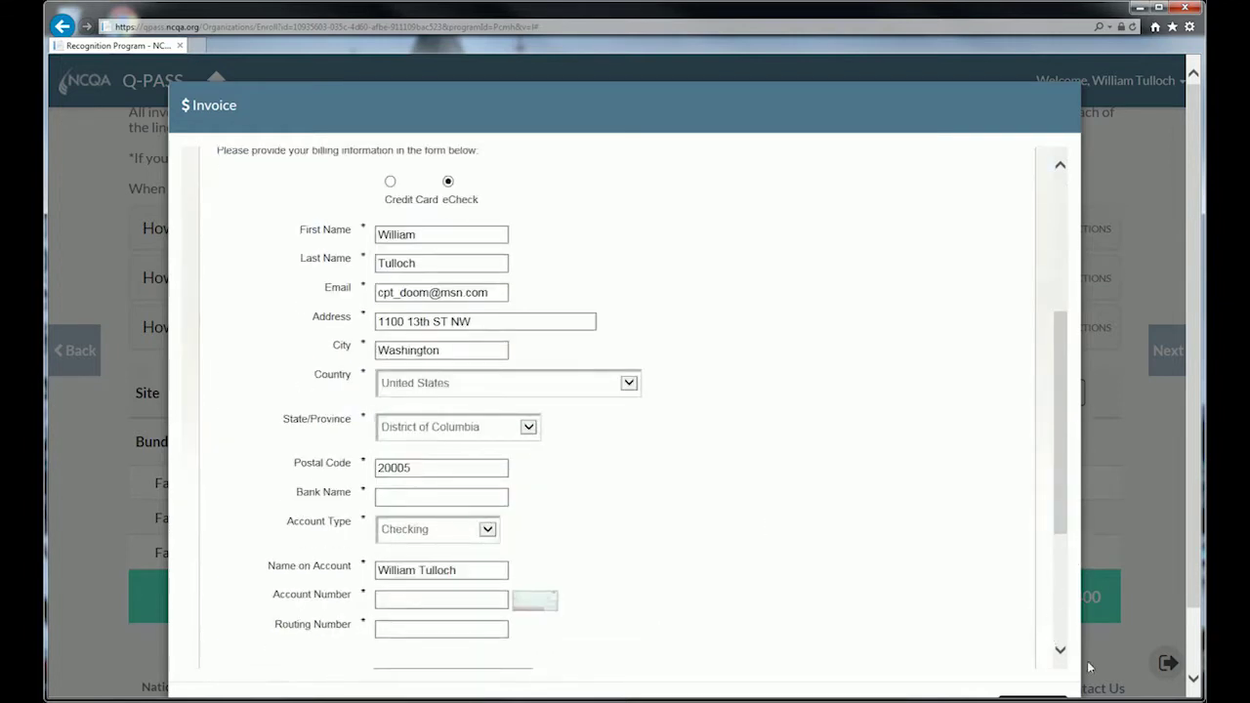
pyautogui.scroll(-1, 1192, 624)
pyautogui.click(1033, 641)
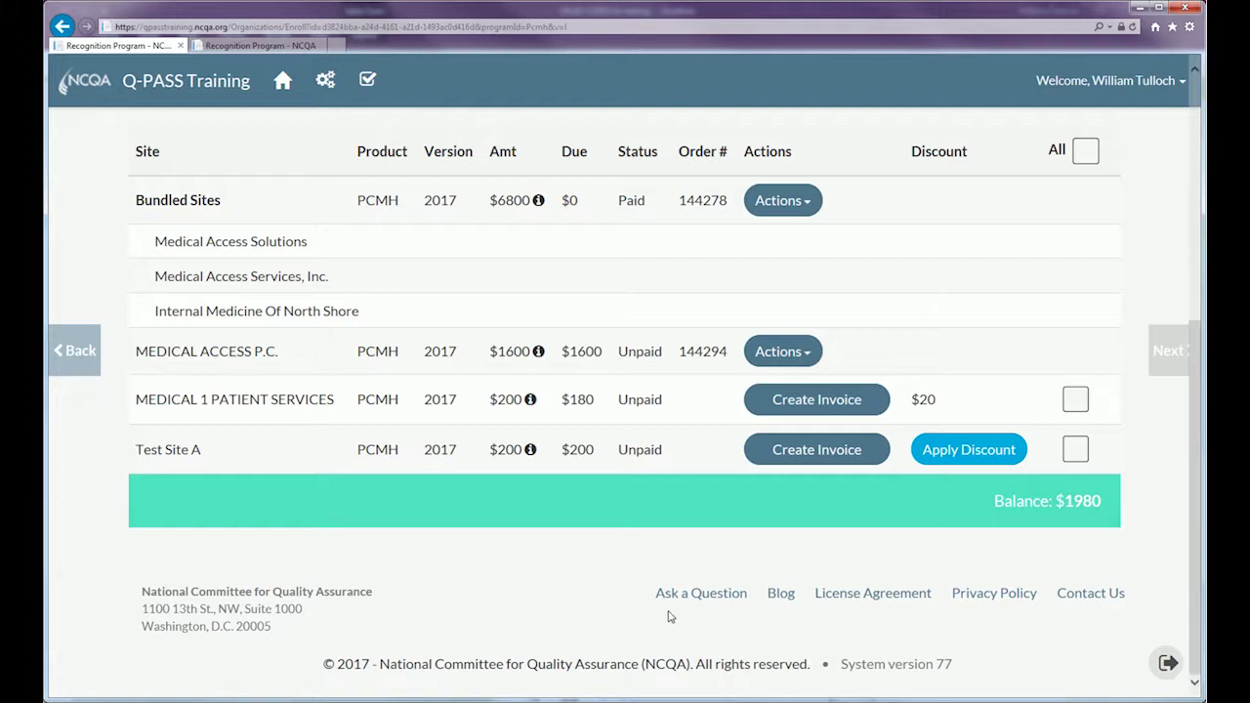
# Apply discount code INTV2 to Test Site A
pyautogui.click(968, 450)
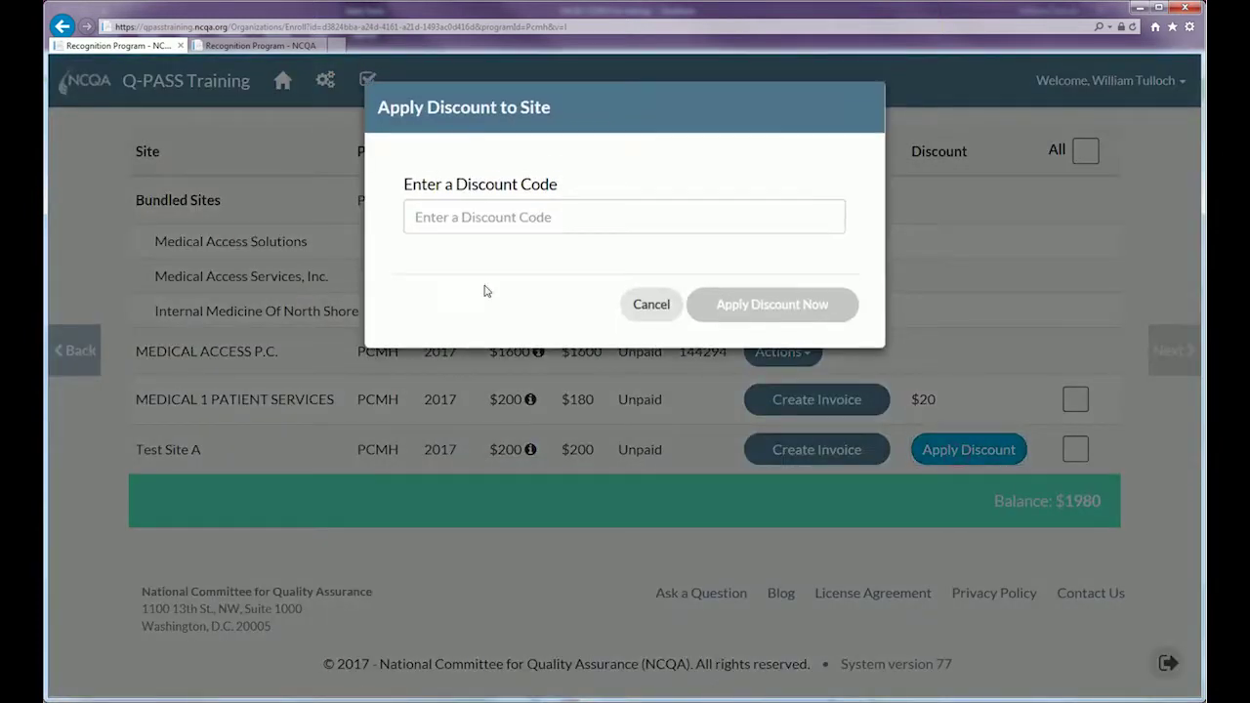
pyautogui.click(459, 219)
pyautogui.write('INTV2')
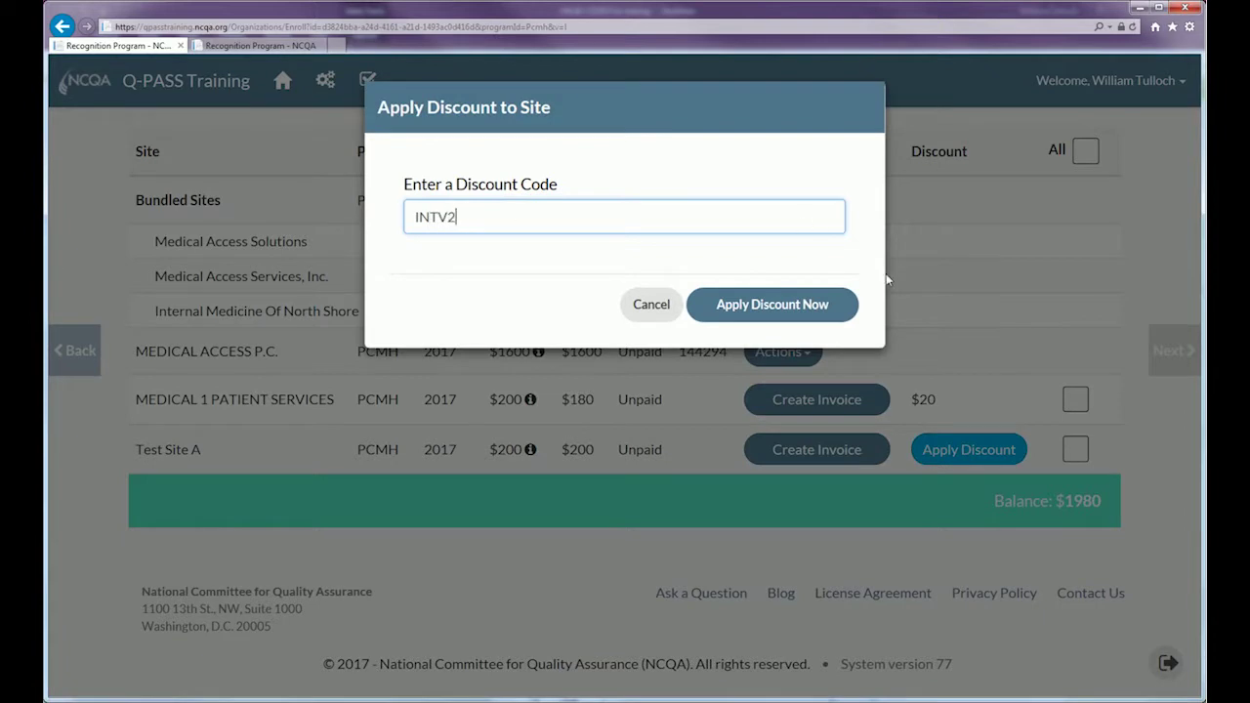
pyautogui.click(815, 306)
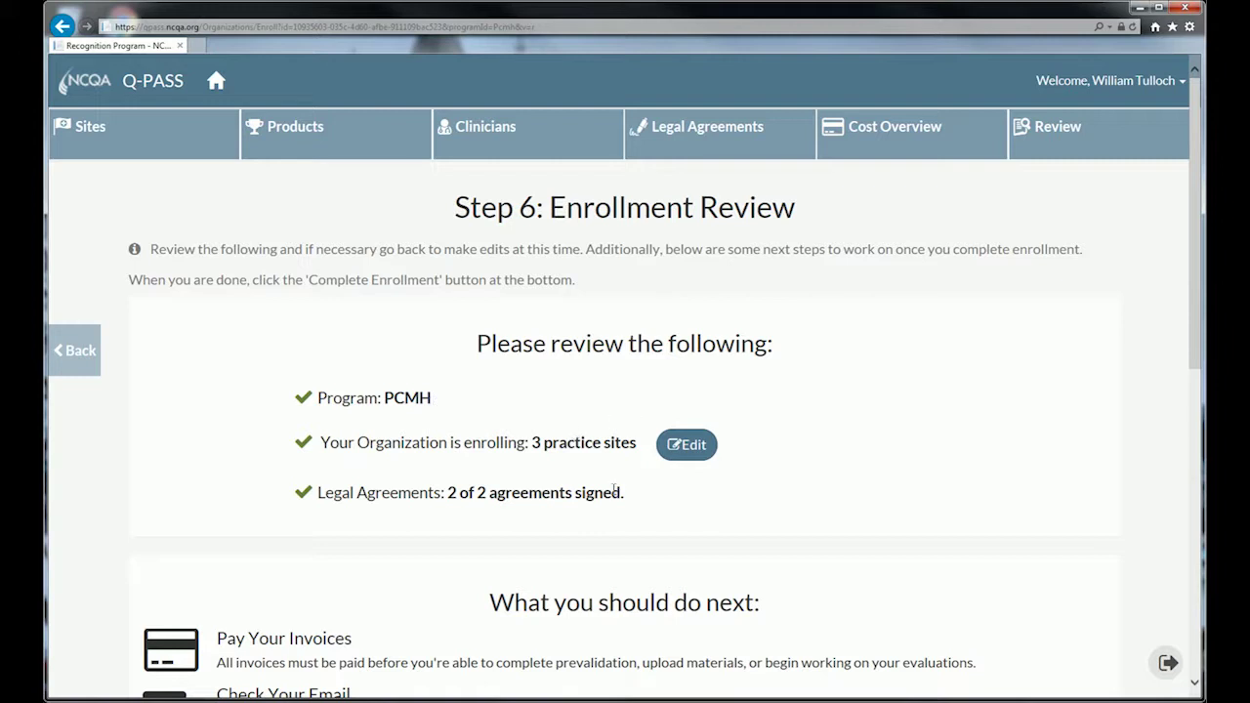
# Complete the Family Health enrollment from the bottom of the Enrollment Review page
pyautogui.scroll(-1, 613, 486)
pyautogui.scroll(-3, 613, 486)
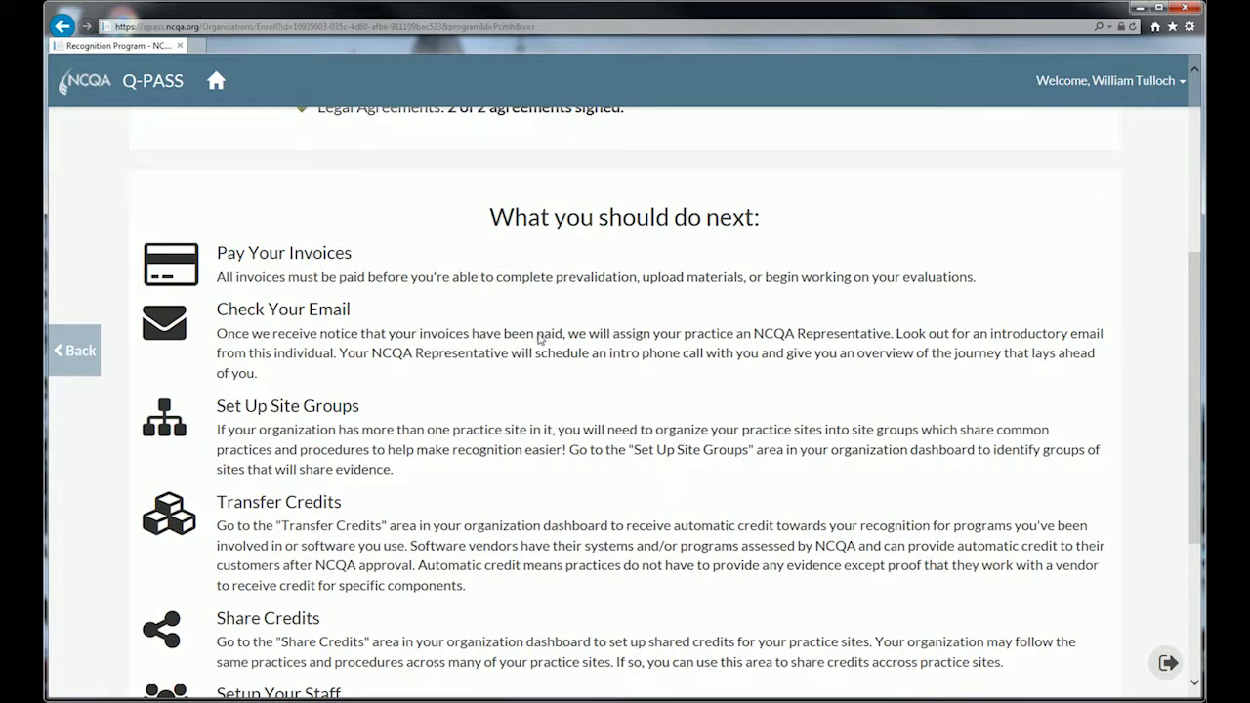
pyautogui.scroll(-1, 488, 408)
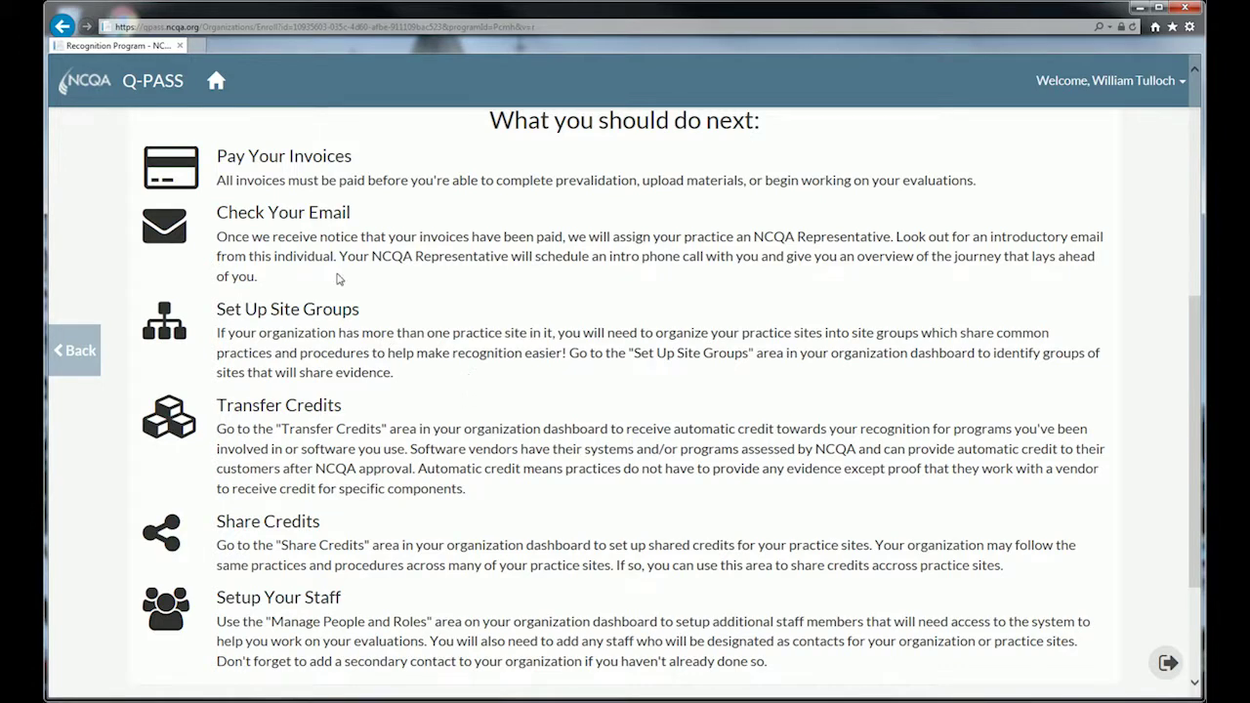
pyautogui.scroll(-1, 404, 405)
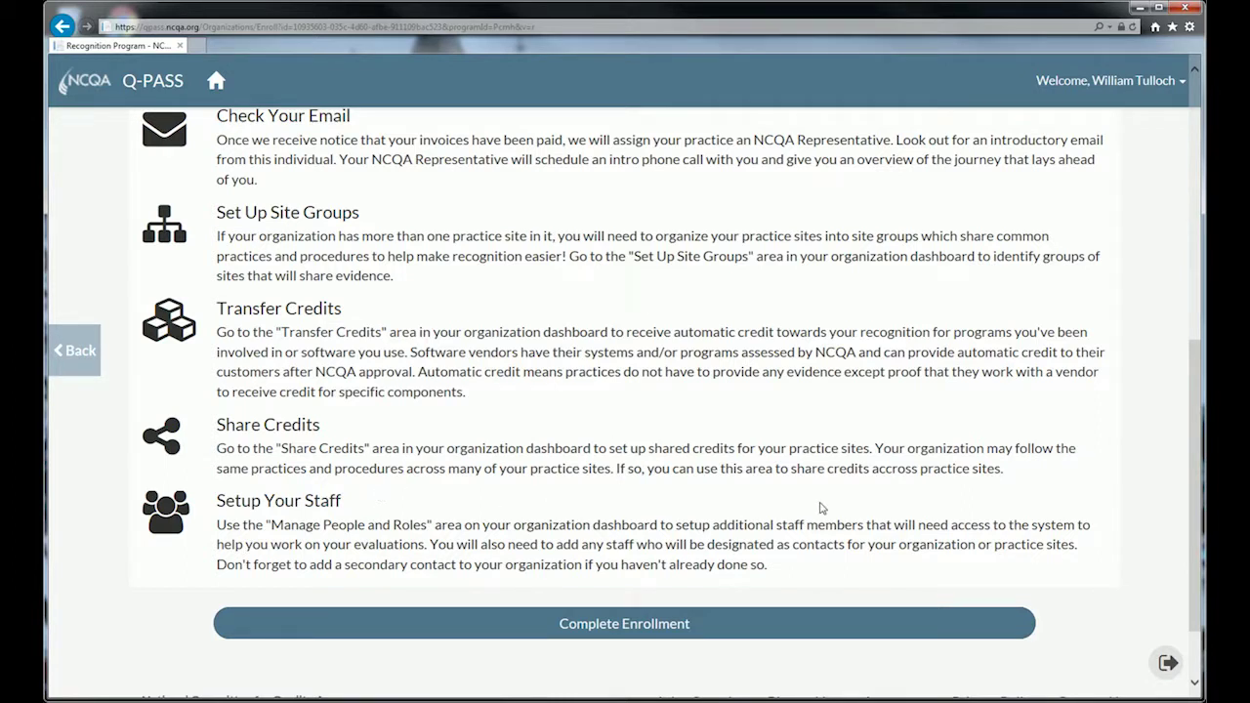
pyautogui.click(623, 629)
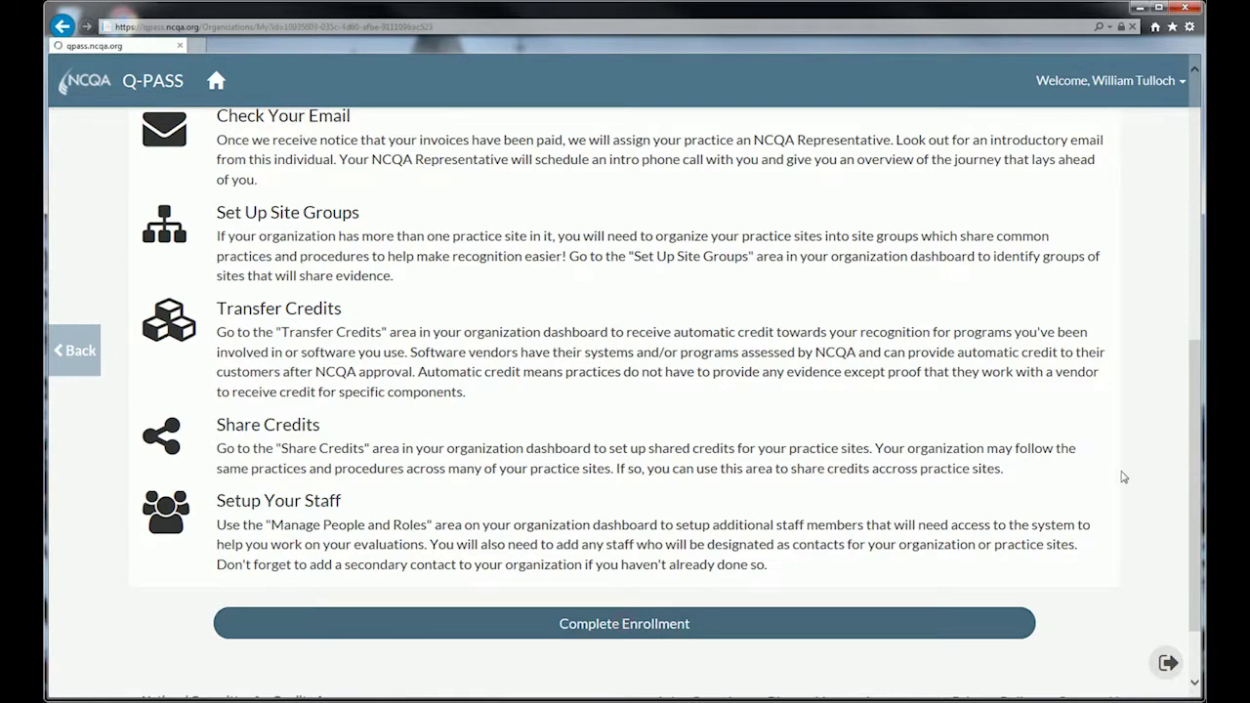
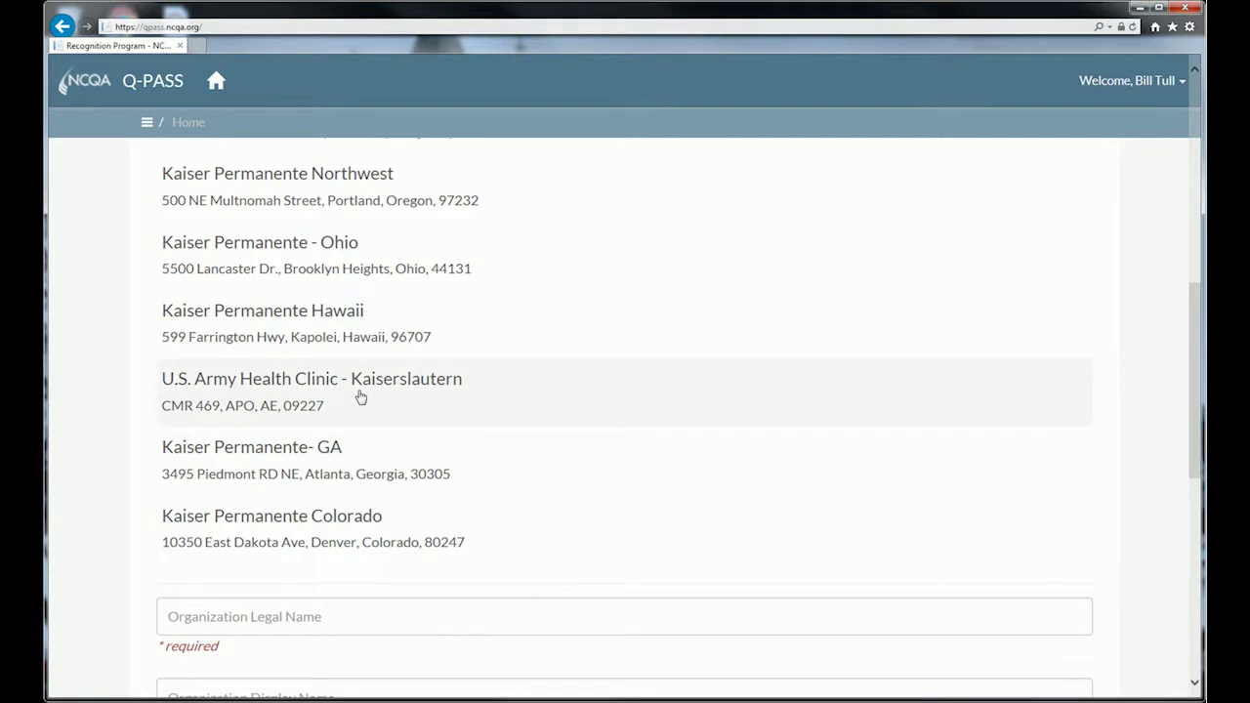
# Select the U.S. Army Health Clinic - Kaiserslautern result and view the contact-customer-support notice
pyautogui.click(360, 396)
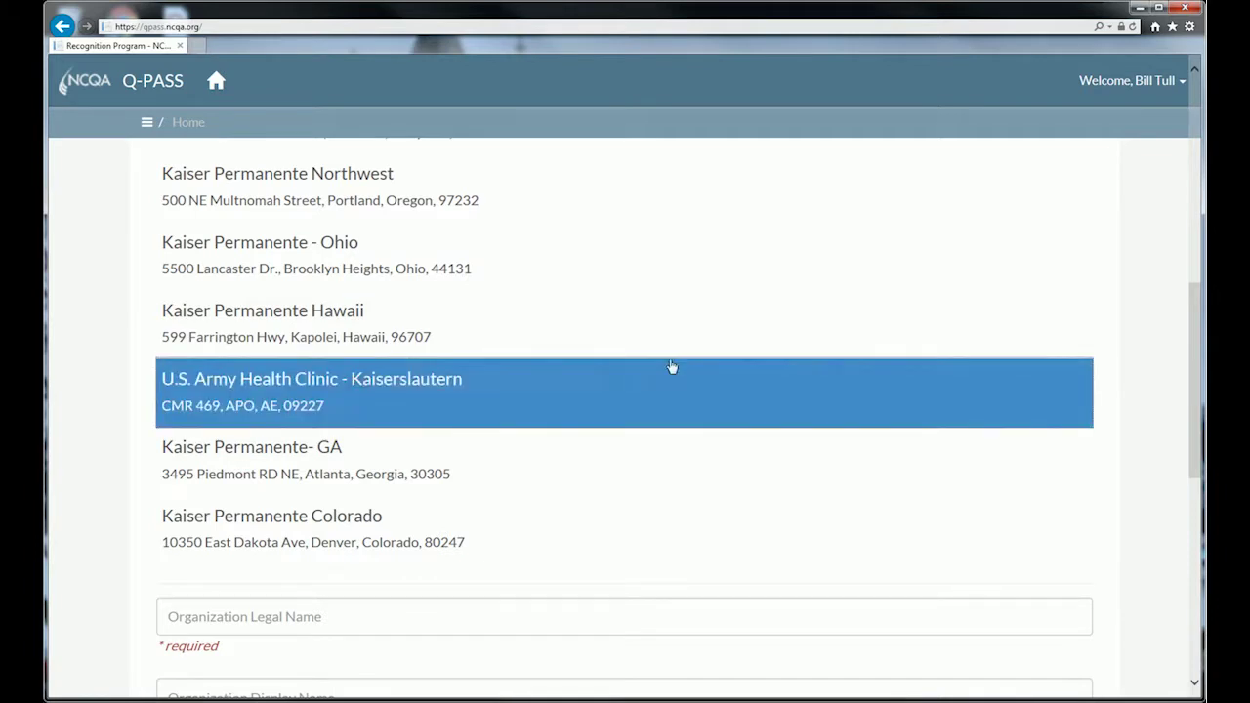
pyautogui.scroll(4, 672, 366)
pyautogui.scroll(-3, 671, 366)
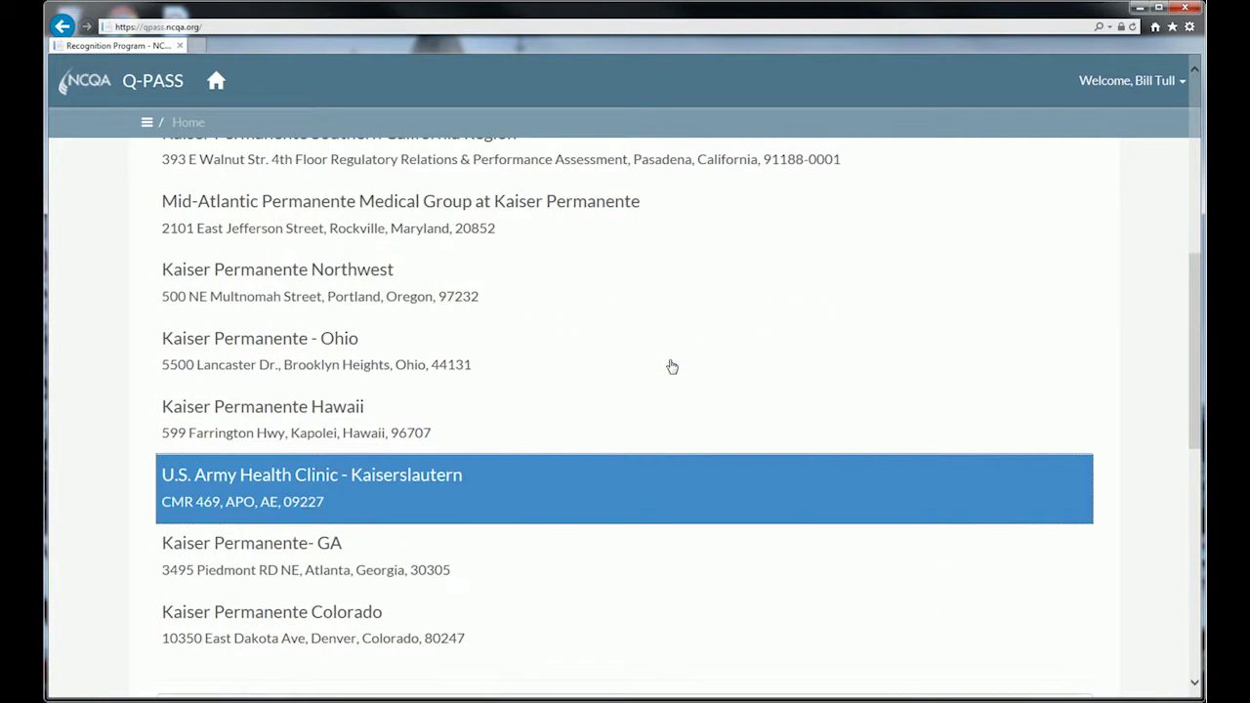
pyautogui.scroll(5, 671, 366)
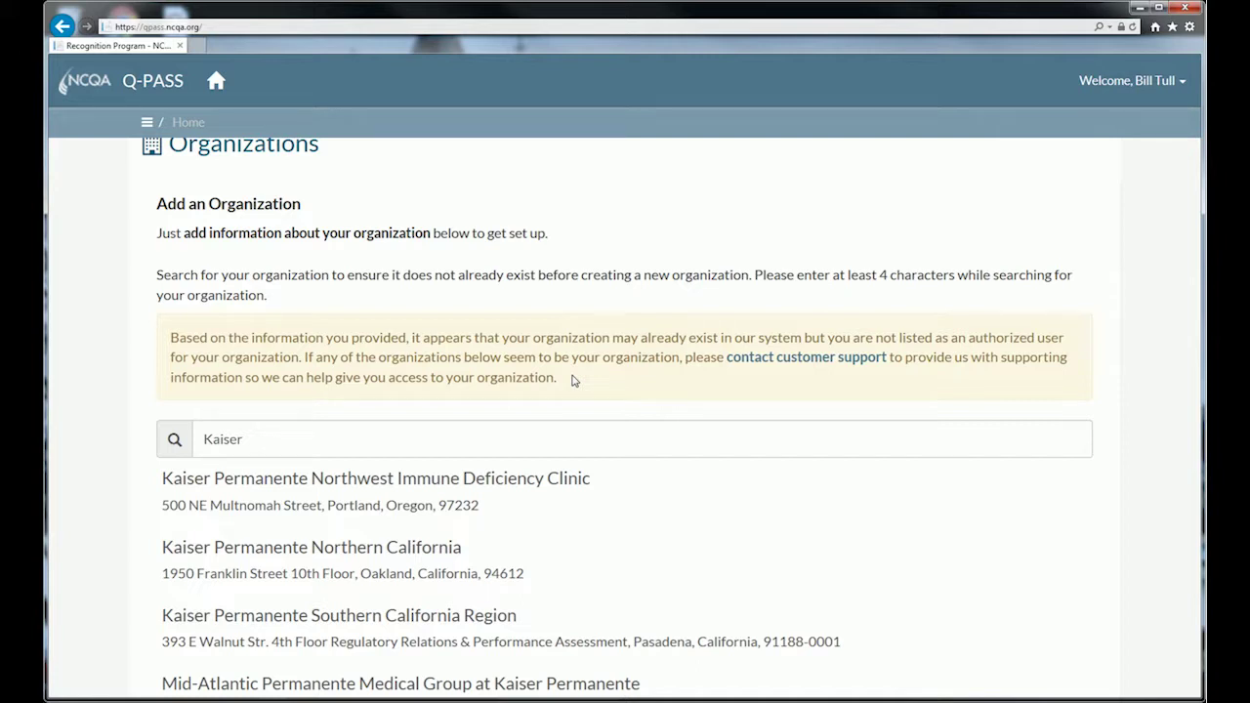
# Open customer support, sign in to My.NCQA and start a new question from My Questions
pyautogui.click(845, 358)
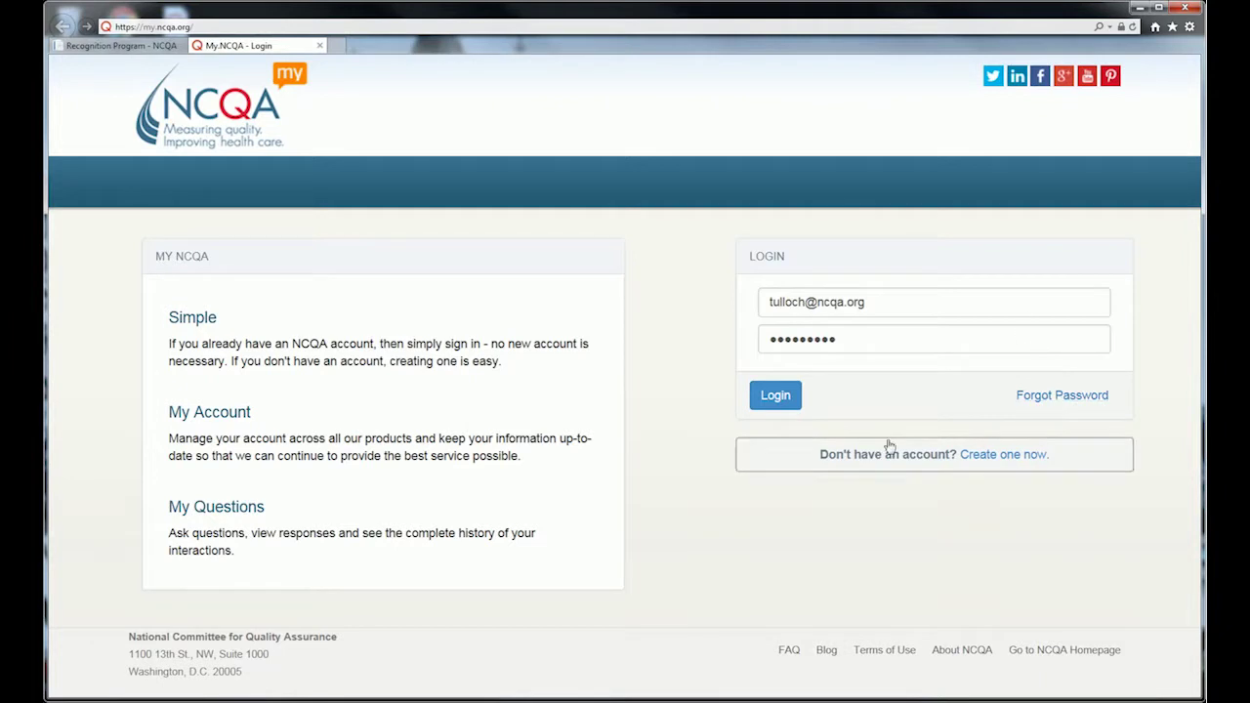
pyautogui.click(774, 396)
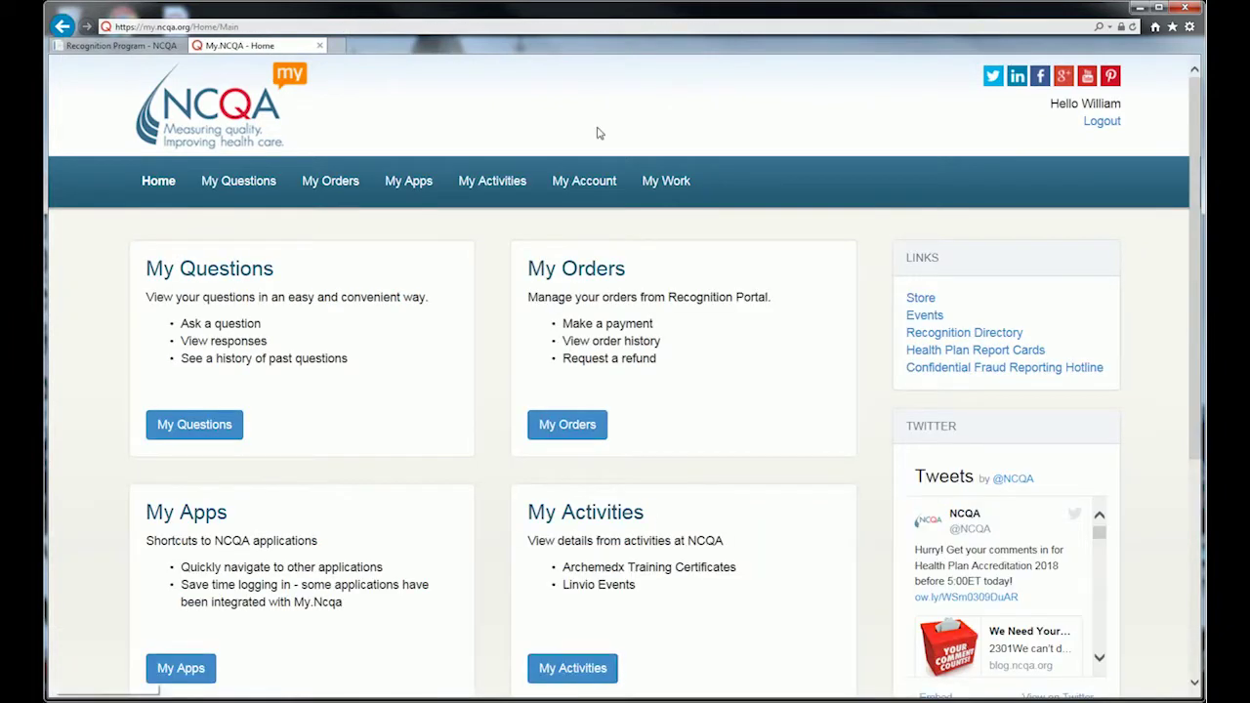
pyautogui.click(221, 189)
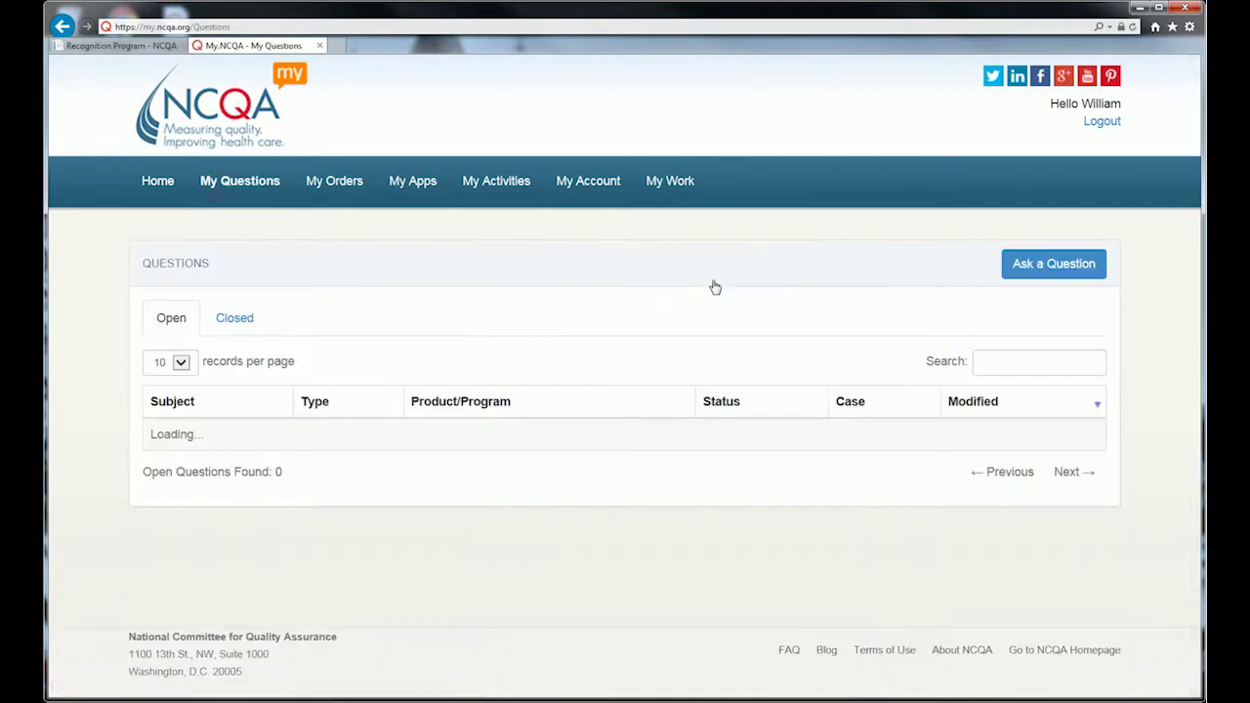
pyautogui.click(1033, 269)
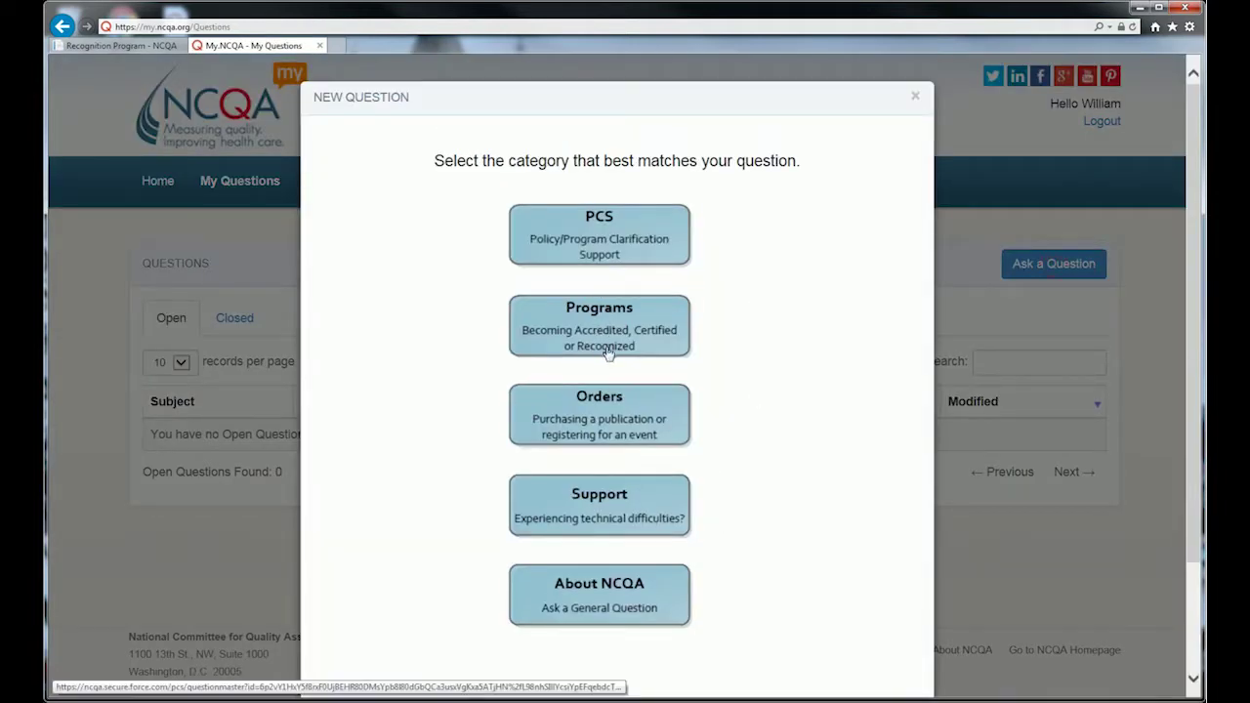
# Draft a Programs question on Eligibility Requirements titled 'Claiming An Organization', cancel it, and return to Q-PASS
pyautogui.click(606, 349)
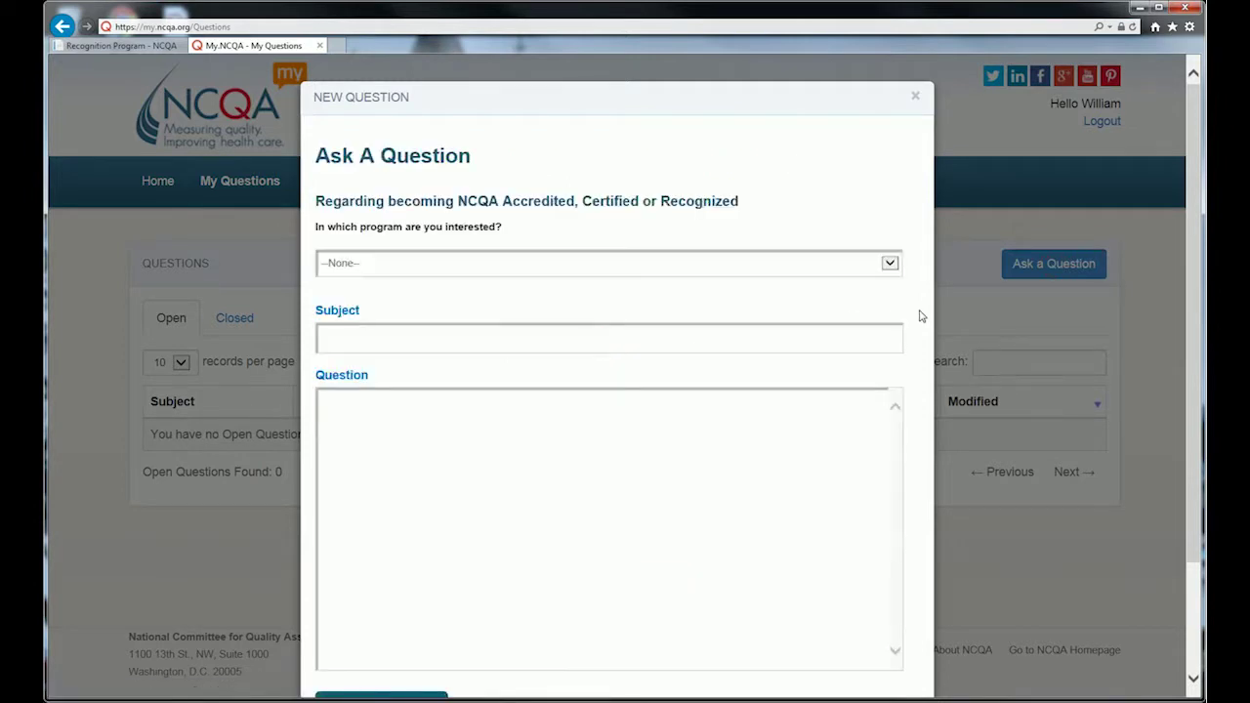
pyautogui.click(369, 275)
pyautogui.click(561, 307)
pyautogui.click(831, 337)
pyautogui.write('Claiming An Organization')
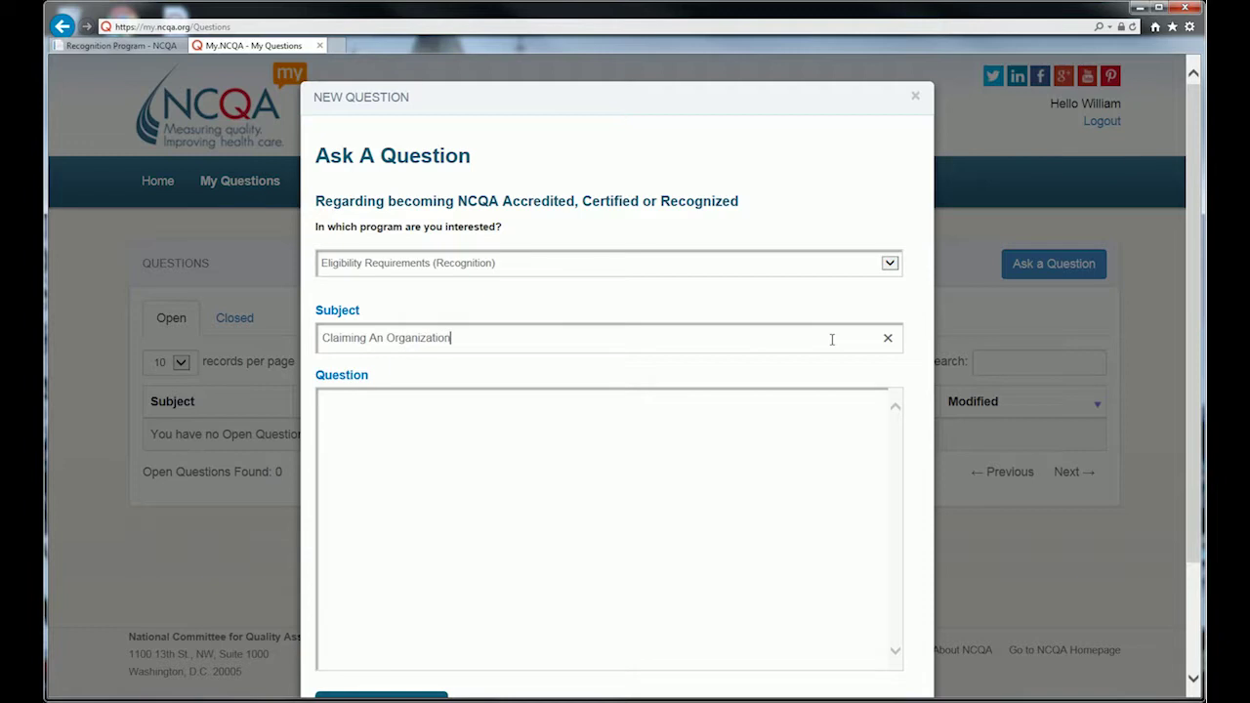
pyautogui.click(685, 485)
pyautogui.scroll(-3, 958, 377)
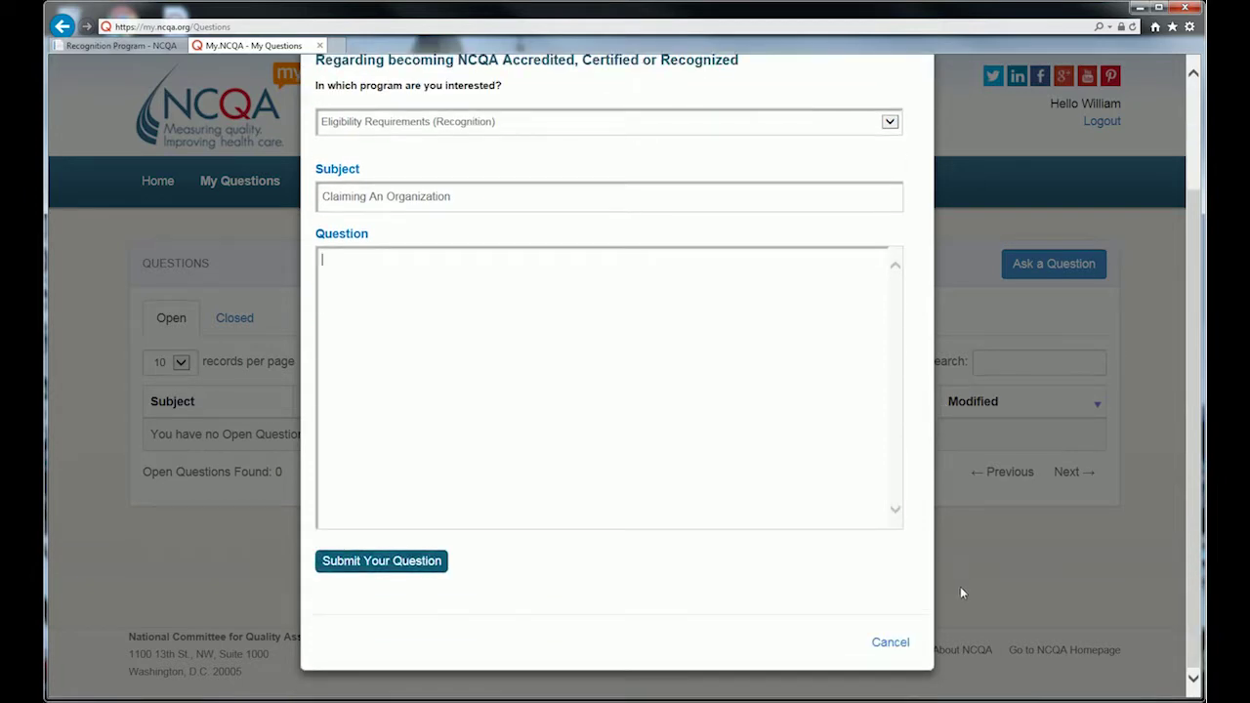
pyautogui.click(889, 642)
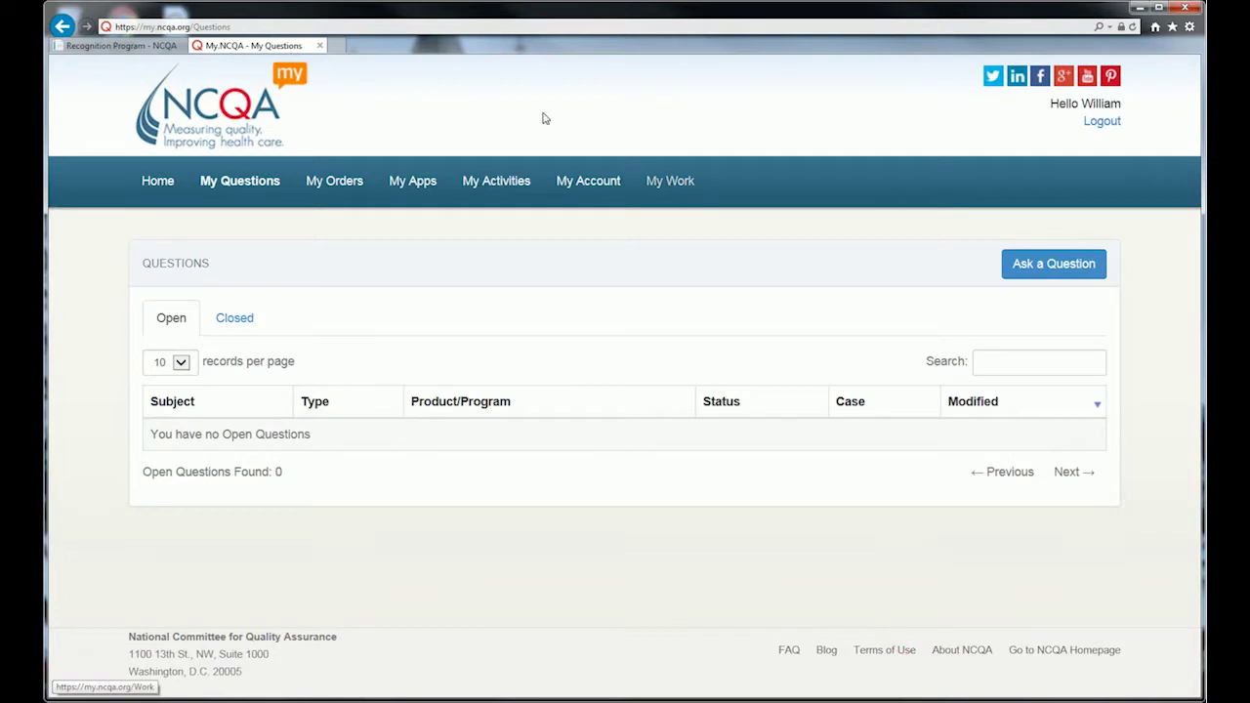
pyautogui.click(156, 46)
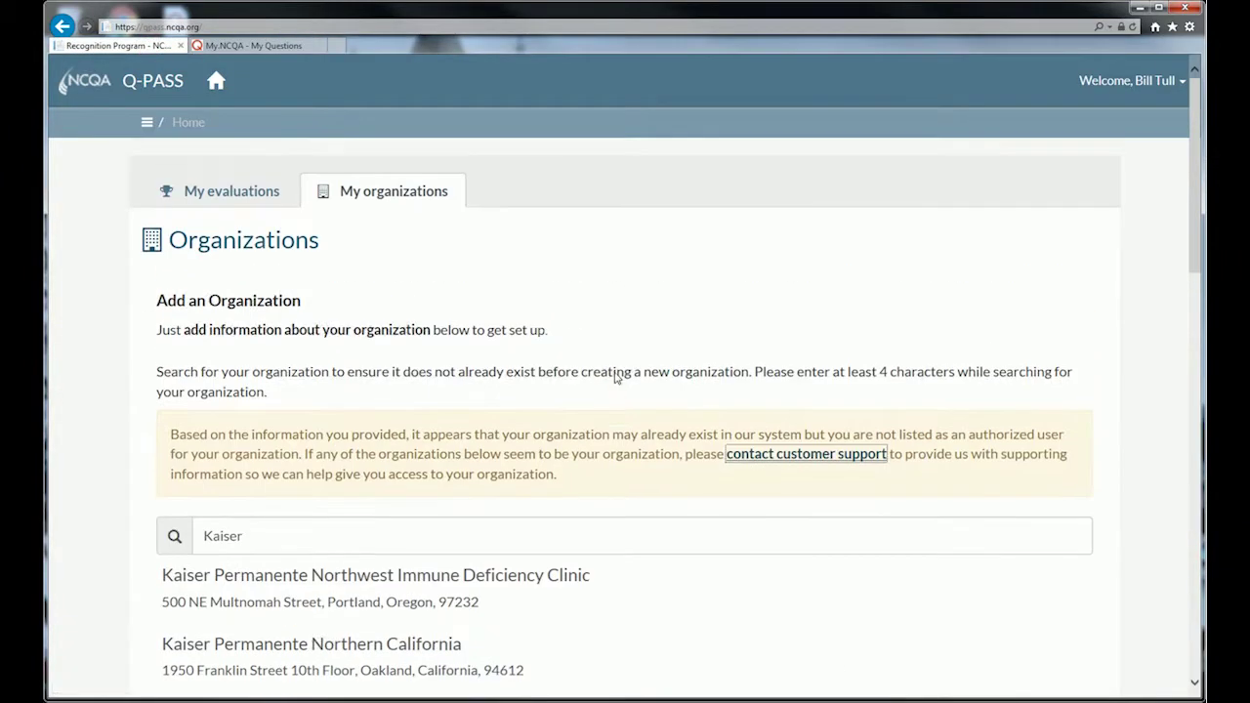
# Check the evaluations and organizations lists, then clear the Kaiser search and cancel the new-organization form
pyautogui.click(284, 192)
pyautogui.click(359, 195)
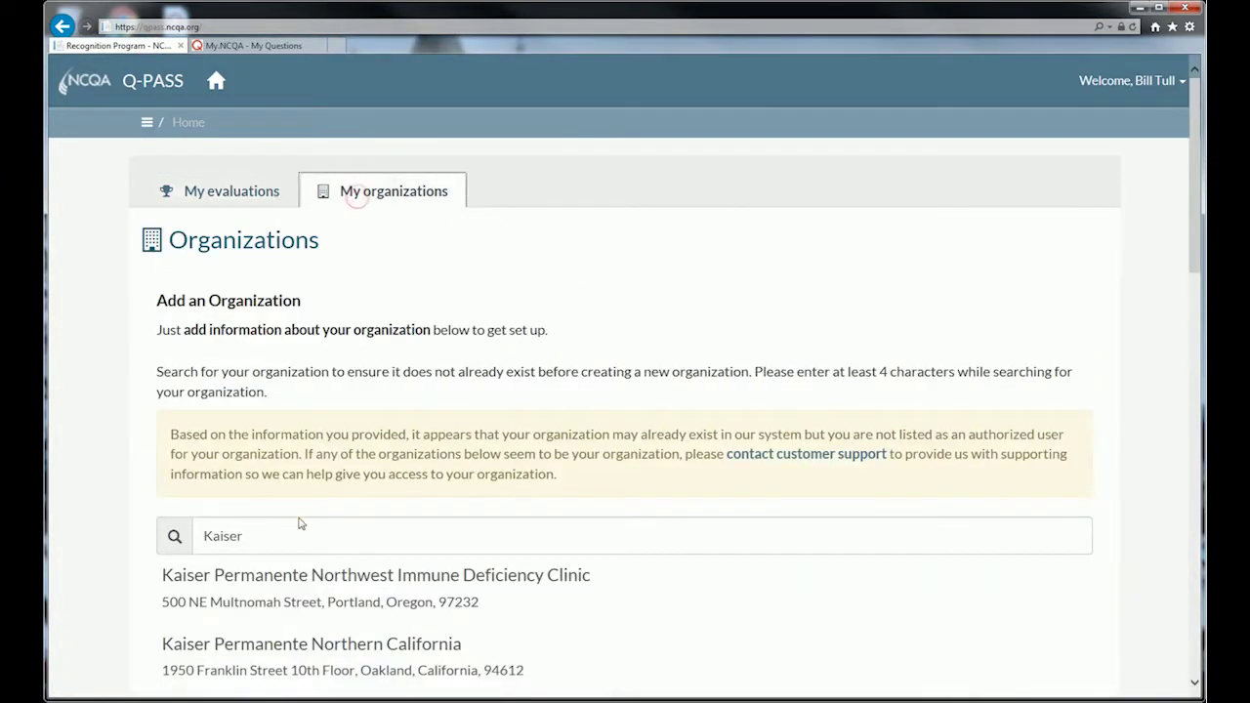
pyautogui.moveTo(985, 535); pyautogui.dragTo(84, 550)
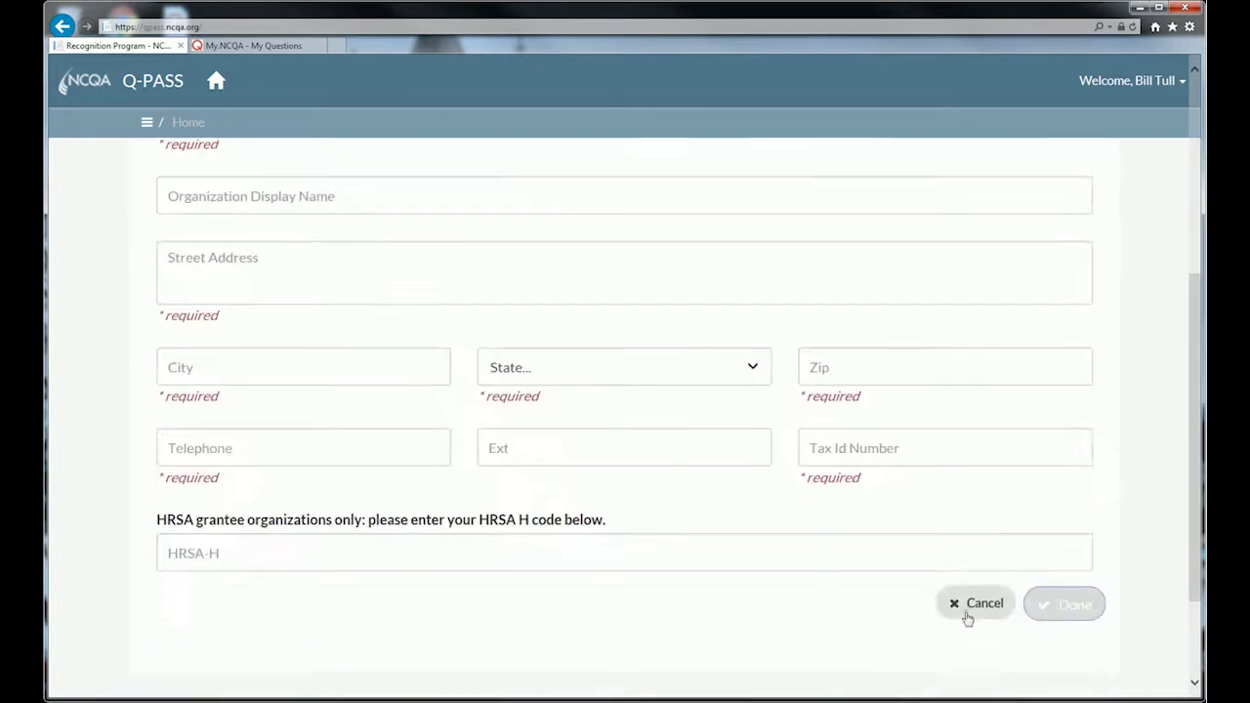
pyautogui.click(969, 613)
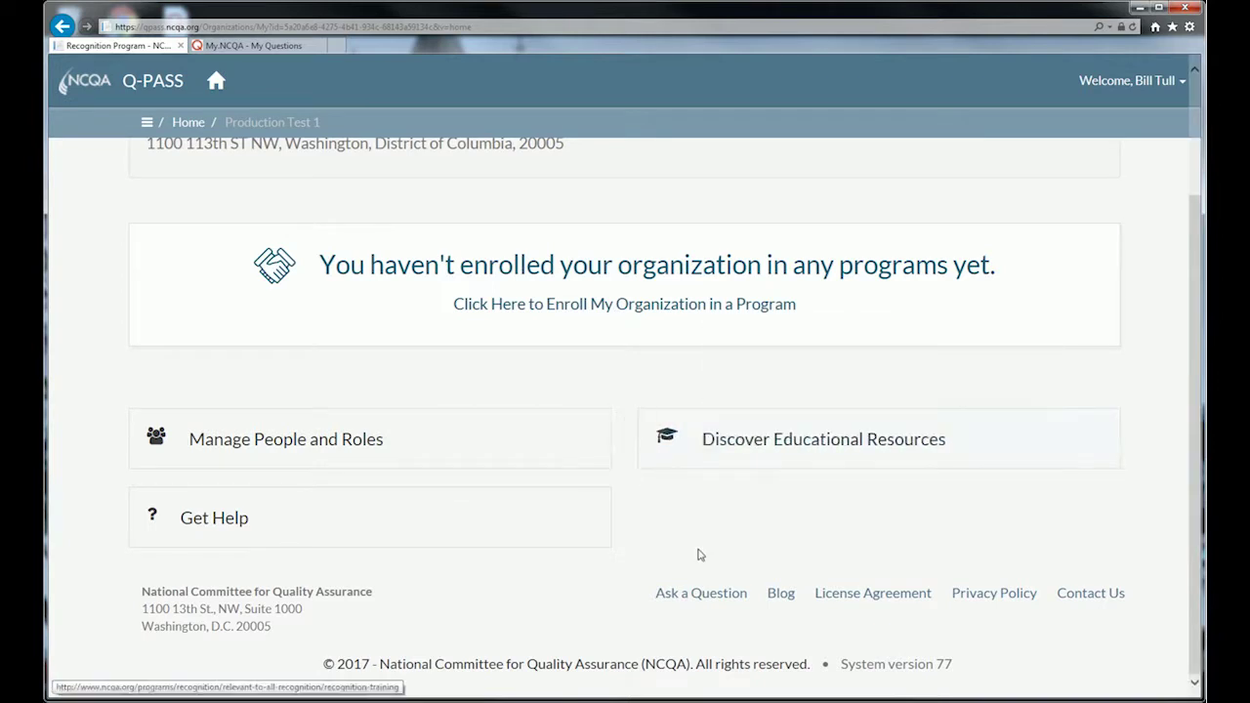
# Submit a Q-PASS Technical Issues question titled 'Screen Freezing' with body 'Test Question', then close the confirmation
pyautogui.click(728, 598)
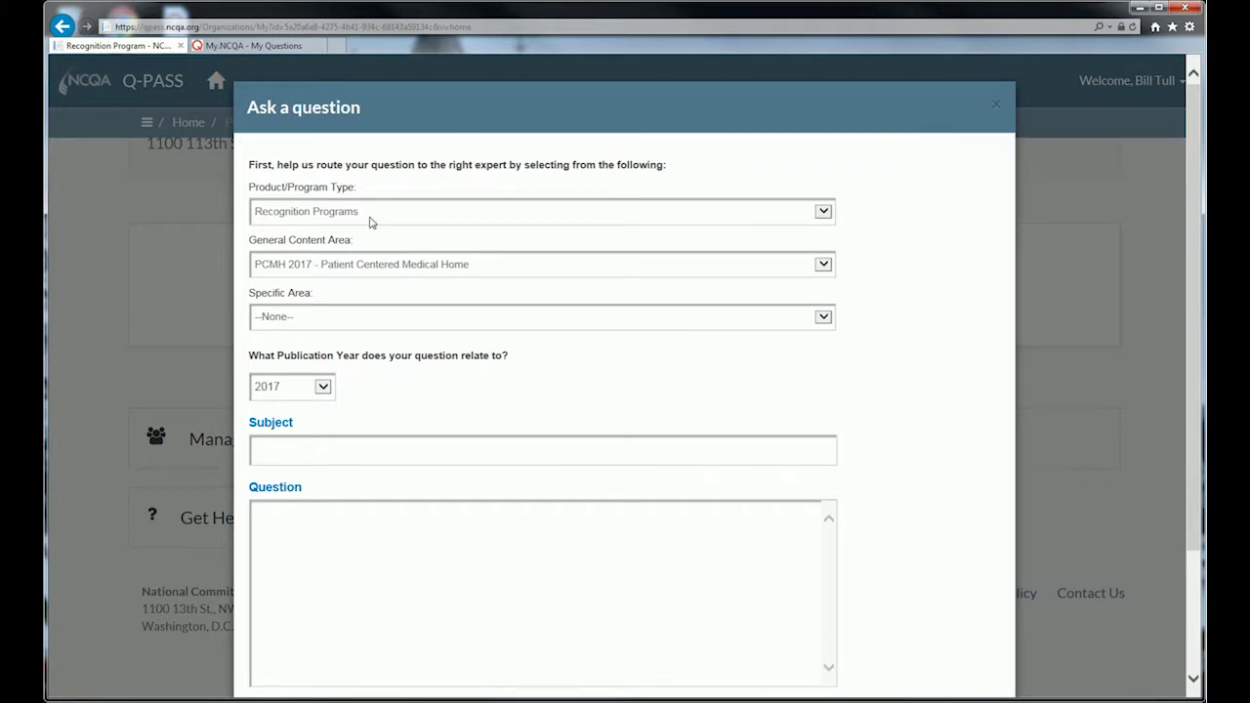
pyautogui.click(458, 327)
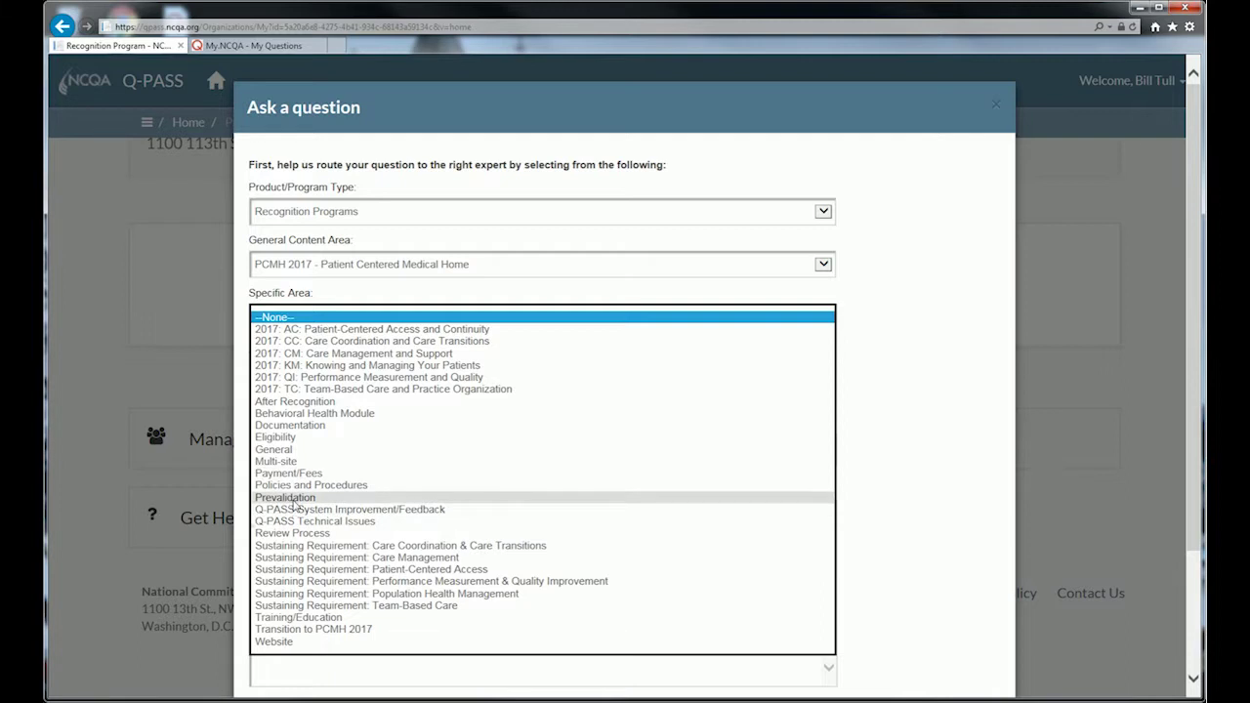
pyautogui.click(337, 520)
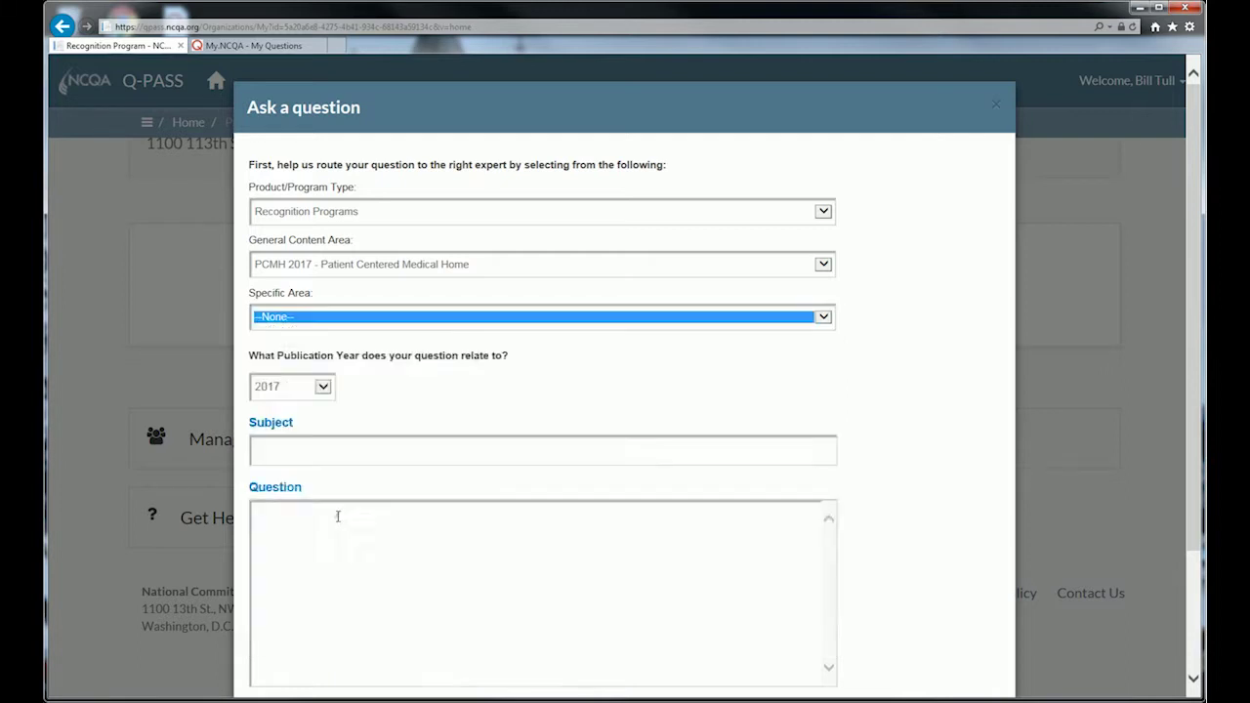
pyautogui.click(411, 446)
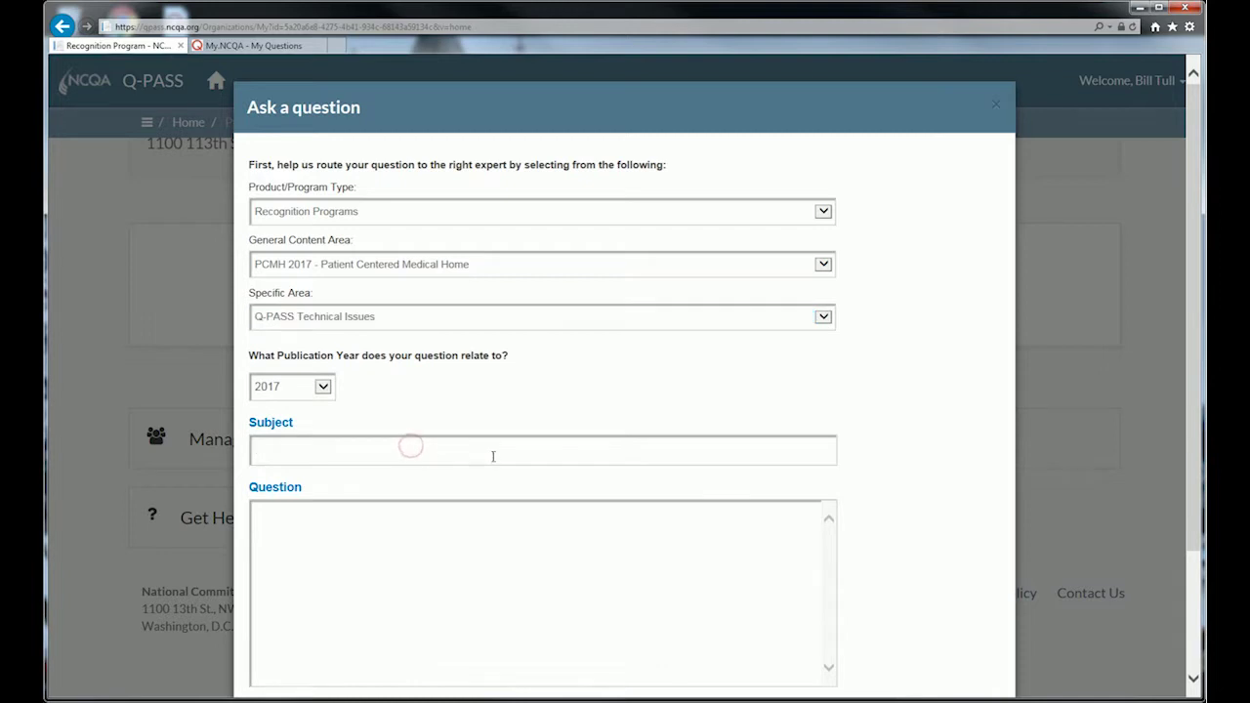
pyautogui.write('Screen Freezing')
pyautogui.click(489, 535)
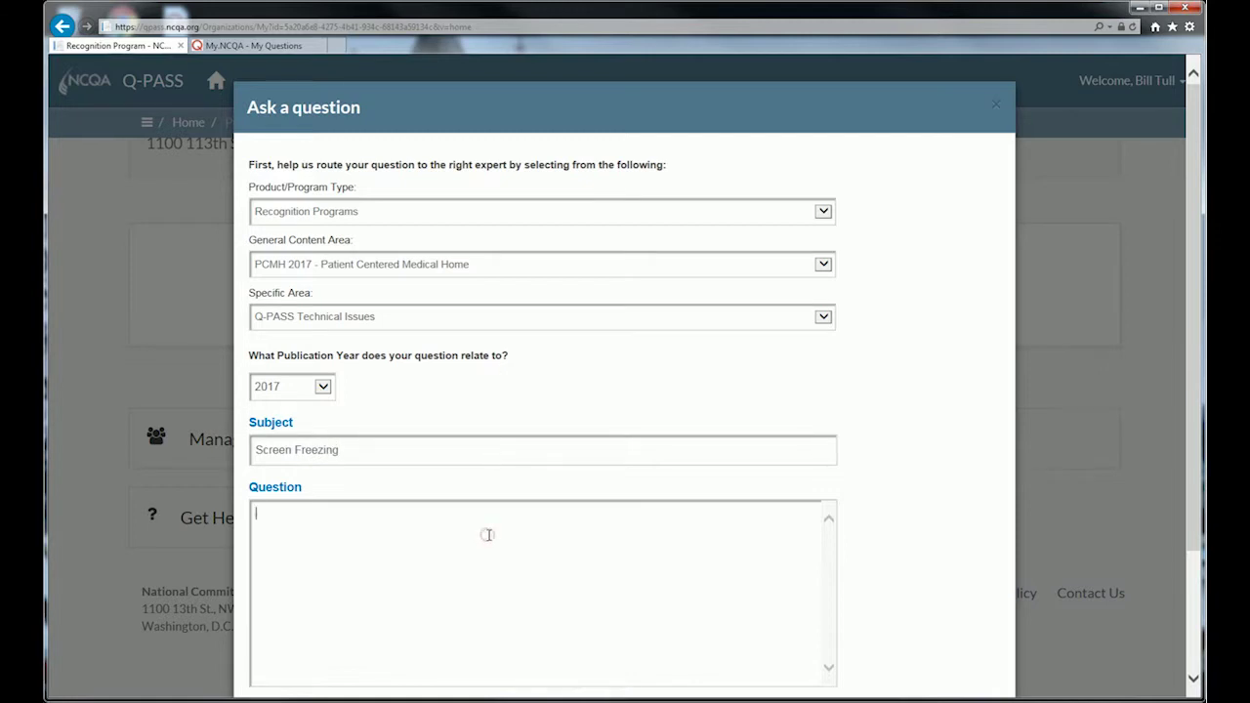
pyautogui.write('Test Question')
pyautogui.scroll(-2, 892, 410)
pyautogui.click(329, 565)
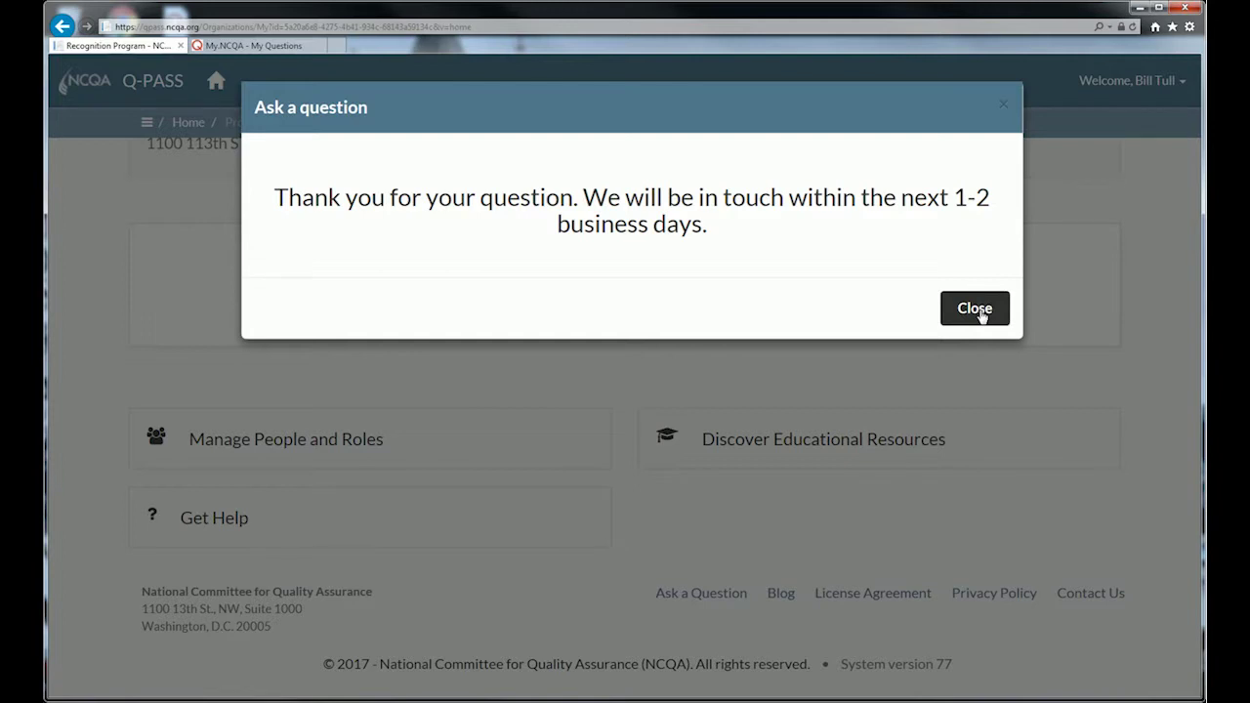
pyautogui.click(977, 309)
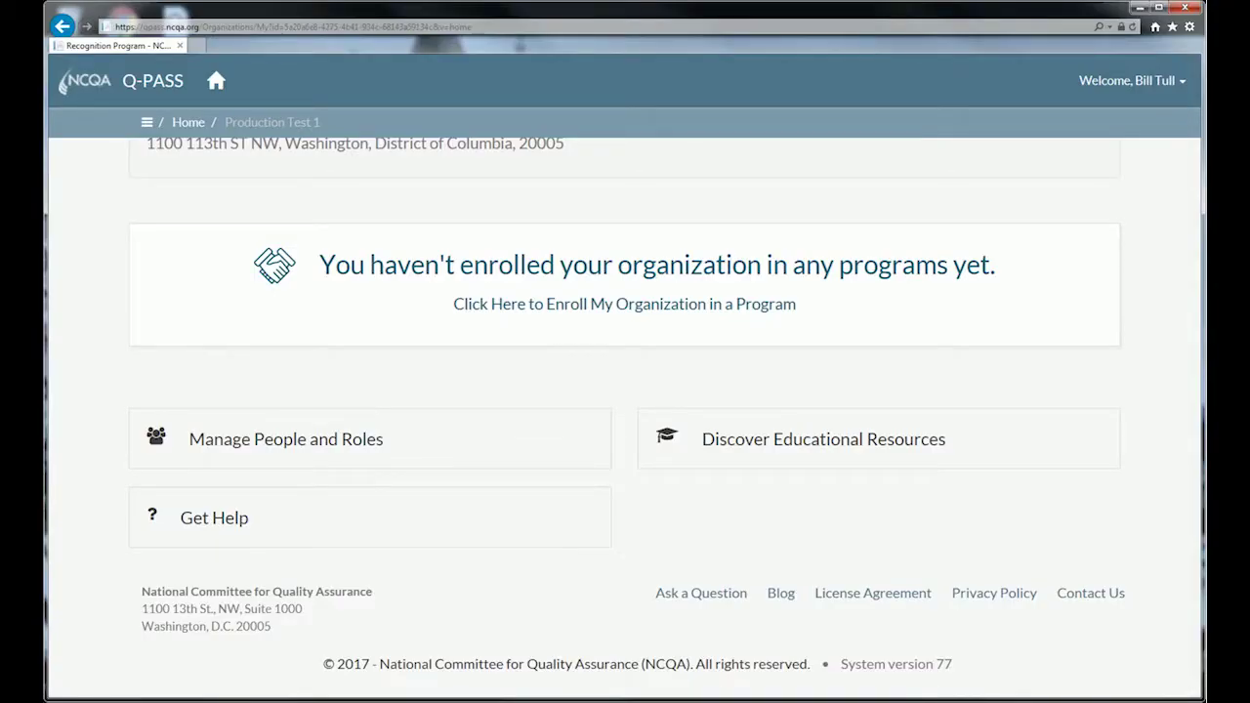
# Open the Get Help tile to view Production Test 1's FAQ and instructions list
pyautogui.moveTo(220, 521)
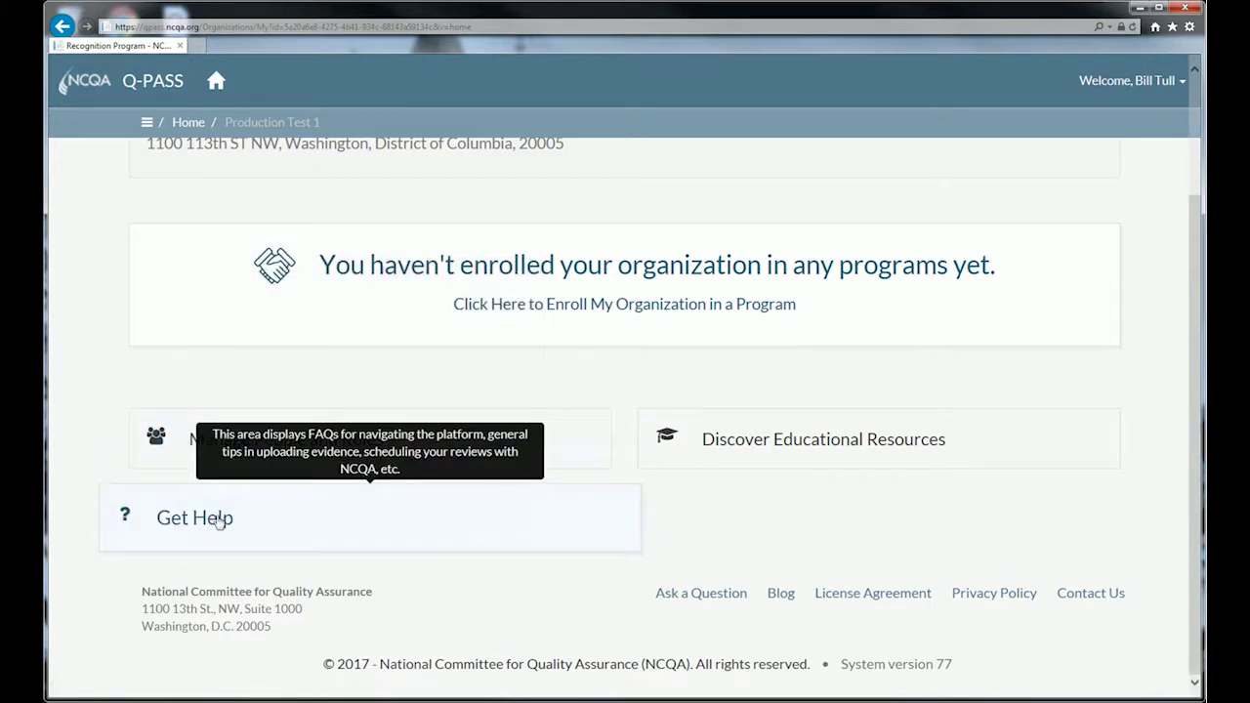
pyautogui.click(220, 521)
pyautogui.scroll(1, 710, 385)
pyautogui.scroll(-1, 710, 385)
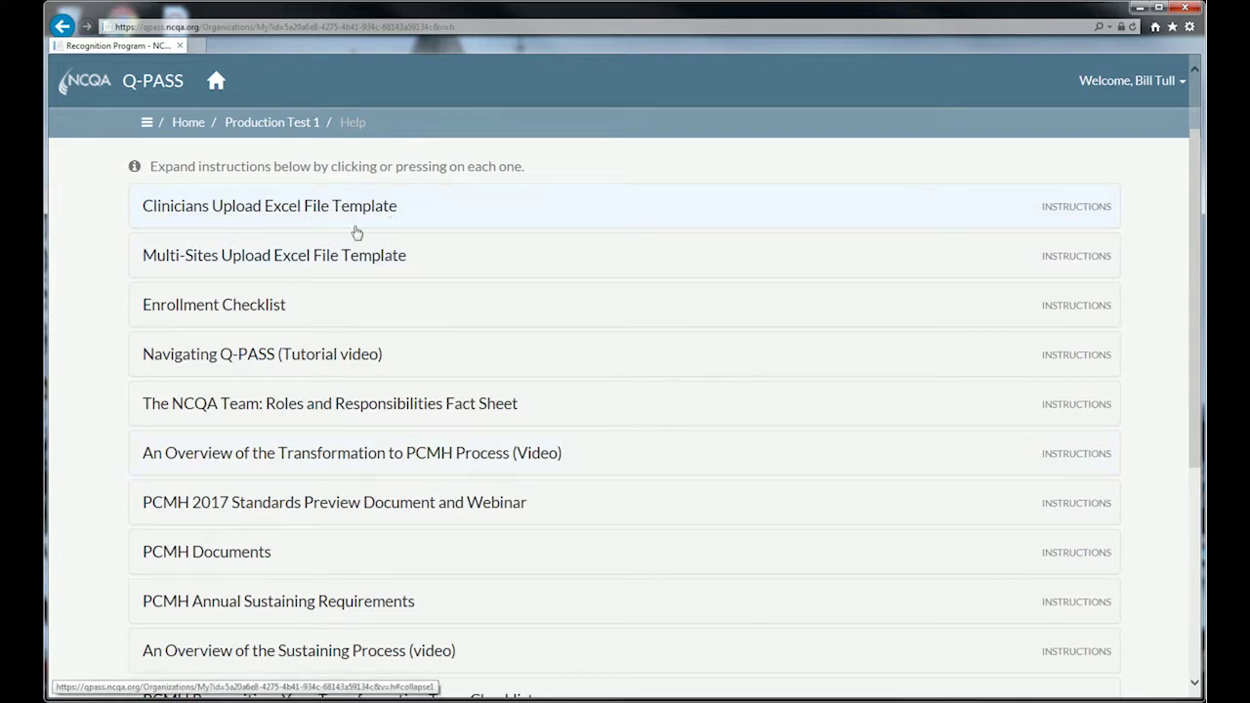
# Toggle the Multi-Sites template entry, then expand the Enrollment Checklist and Transformation to PCMH Process video
pyautogui.click(393, 255)
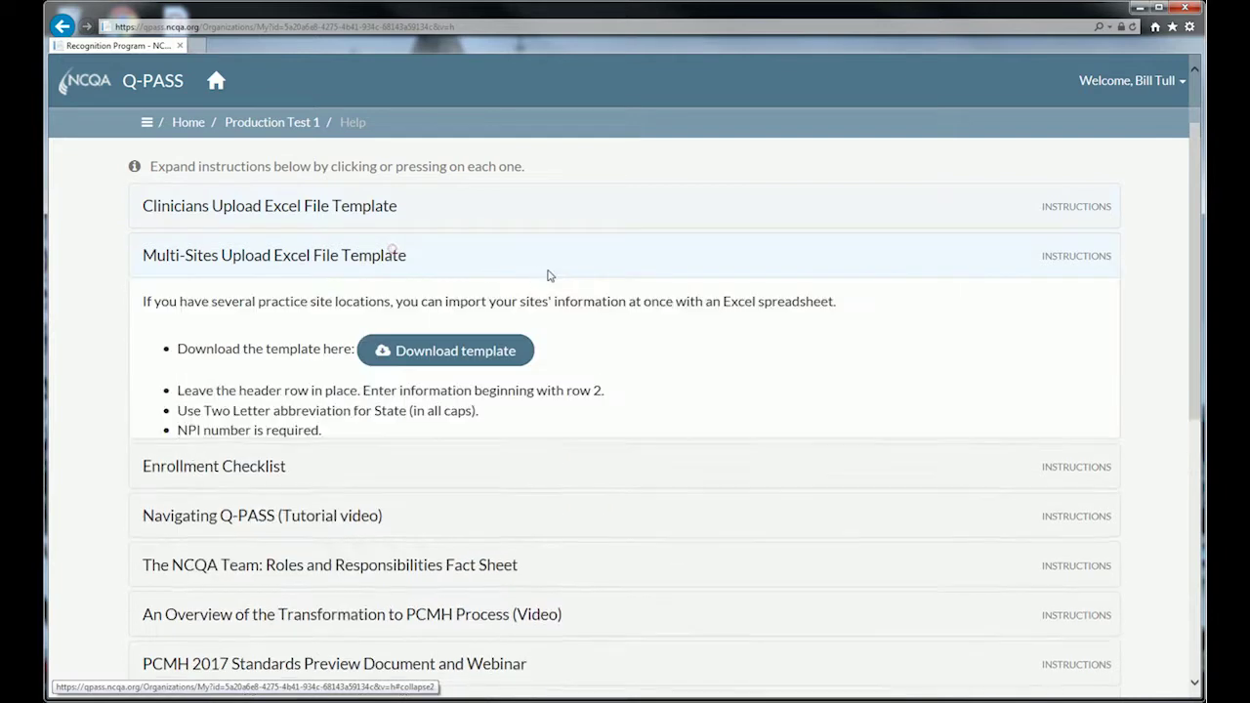
pyautogui.click(296, 255)
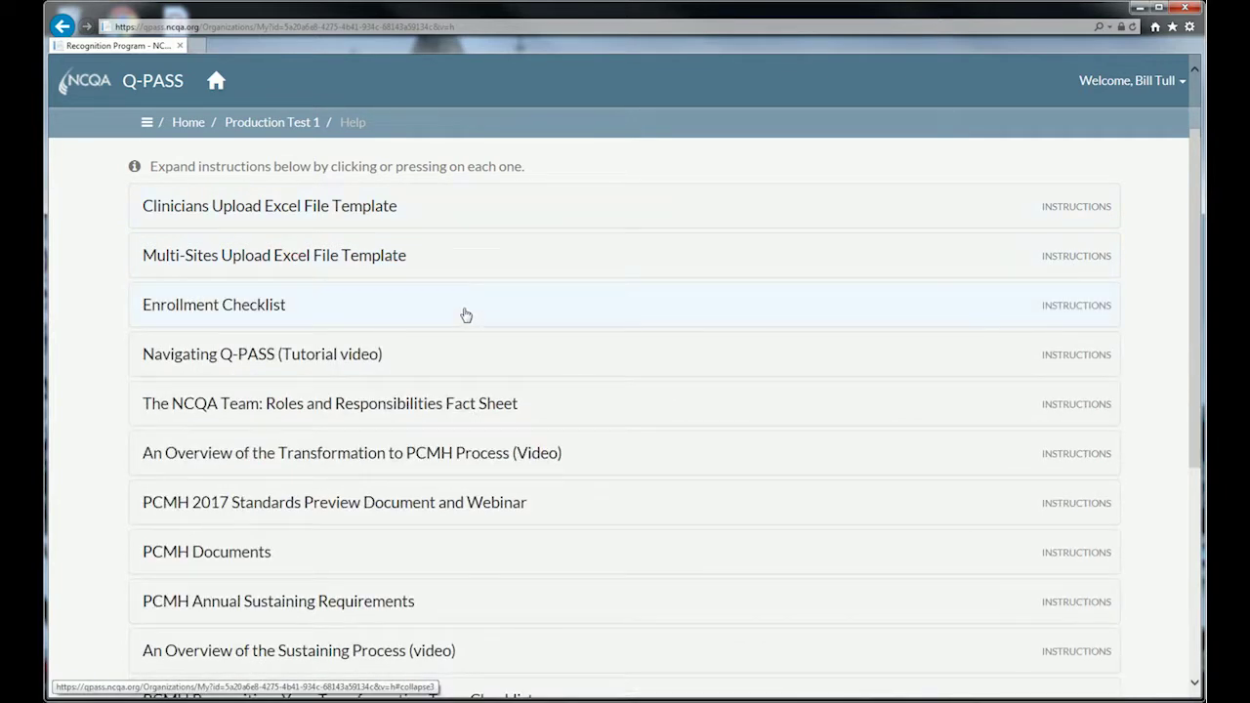
pyautogui.click(303, 311)
pyautogui.click(485, 459)
pyautogui.scroll(-2, 653, 439)
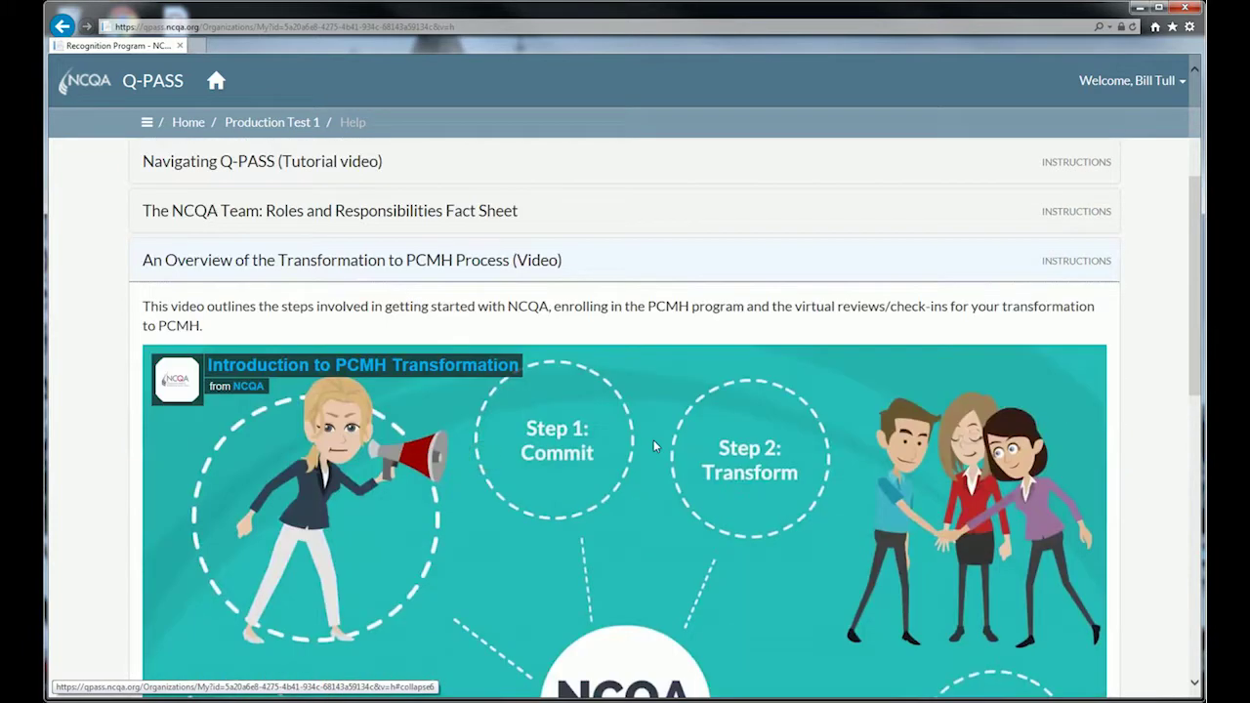
pyautogui.scroll(-6, 654, 439)
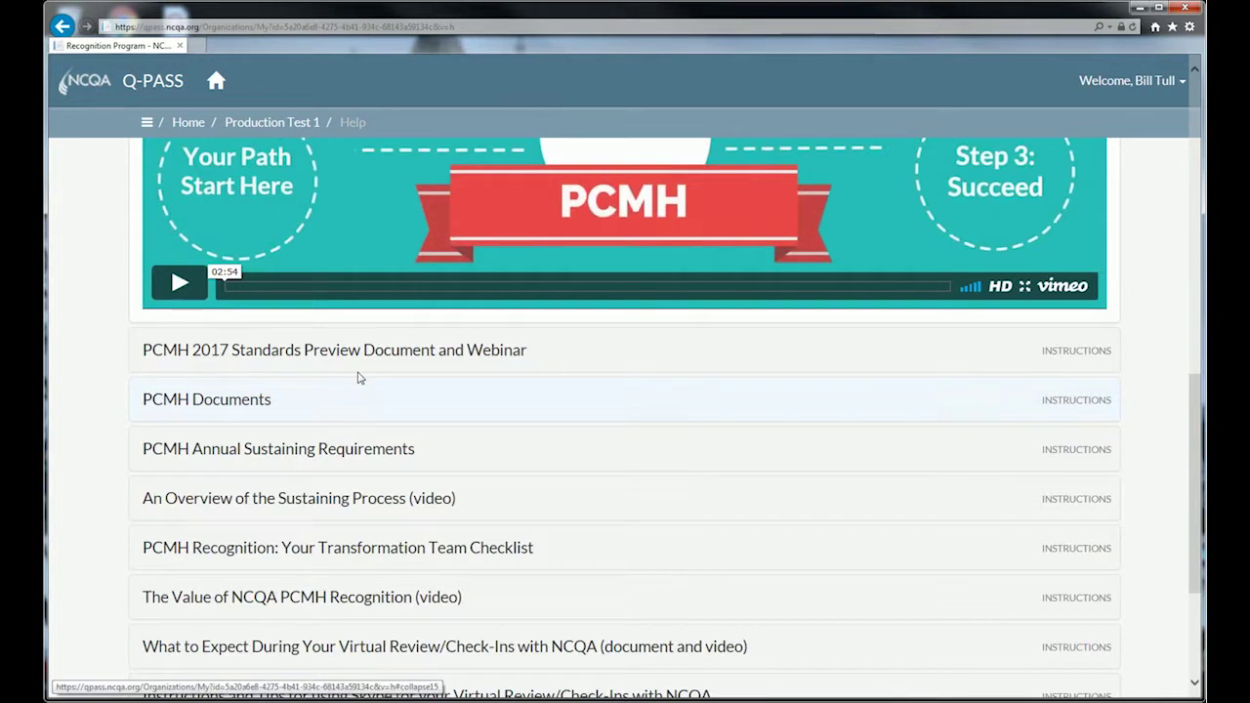
pyautogui.scroll(-2, 557, 525)
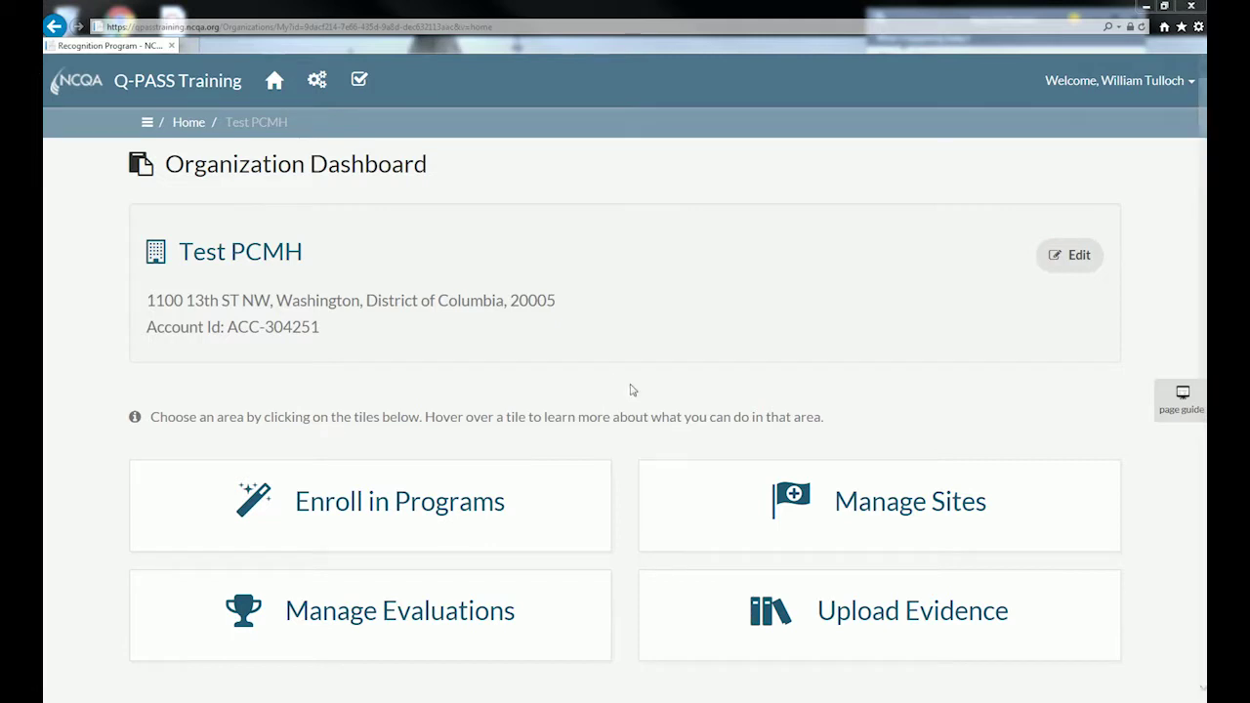
# Scroll the Test PCMH dashboard and open the Transfer Credits tile
pyautogui.scroll(-1, 650, 393)
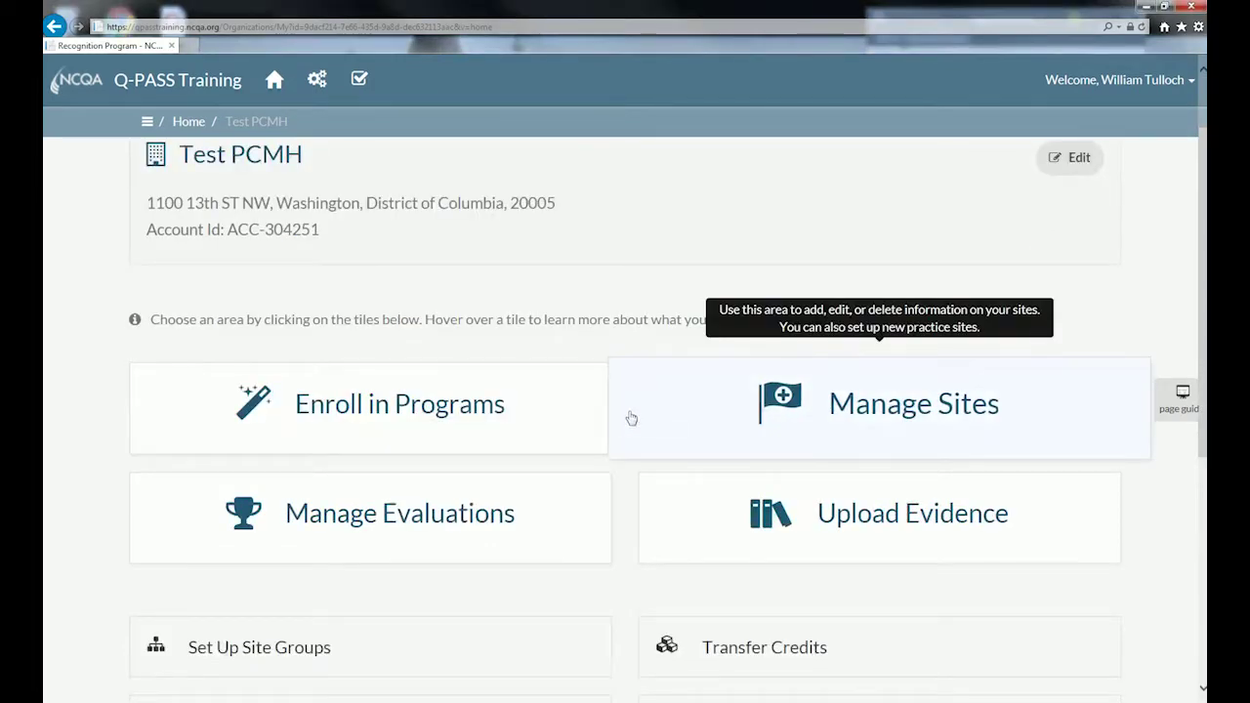
pyautogui.scroll(-2, 625, 418)
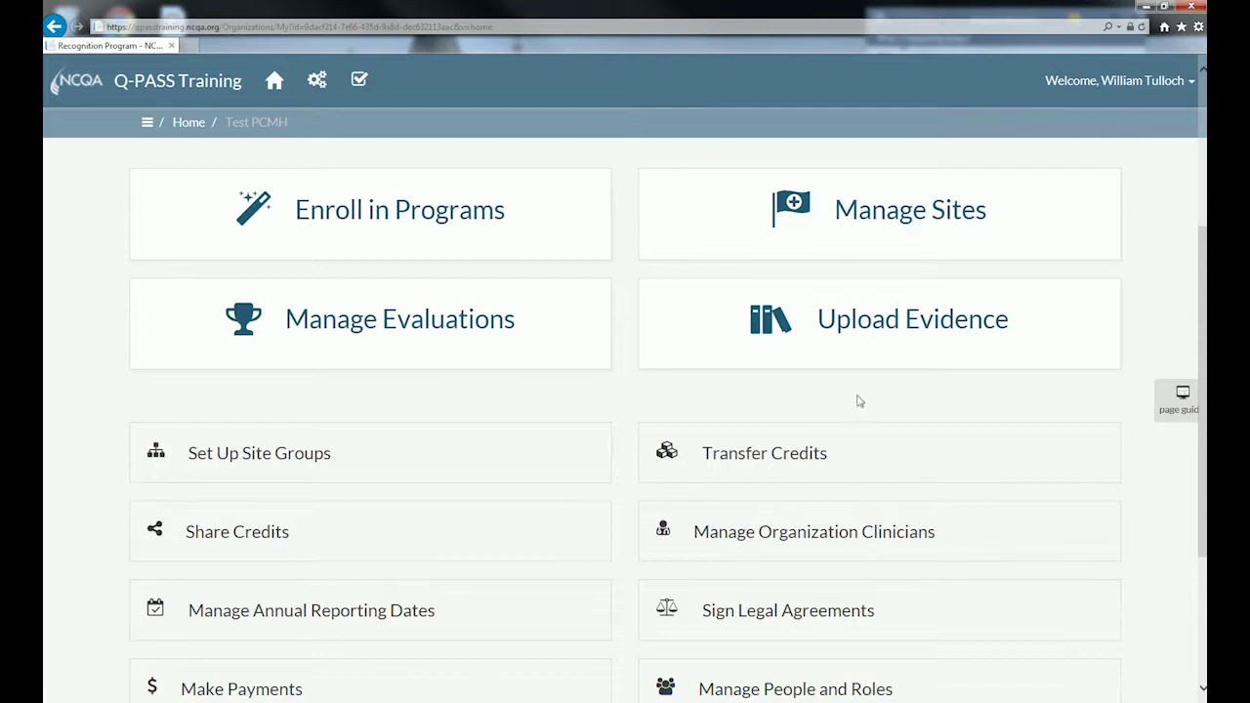
pyautogui.scroll(1, 858, 400)
pyautogui.scroll(3, 858, 401)
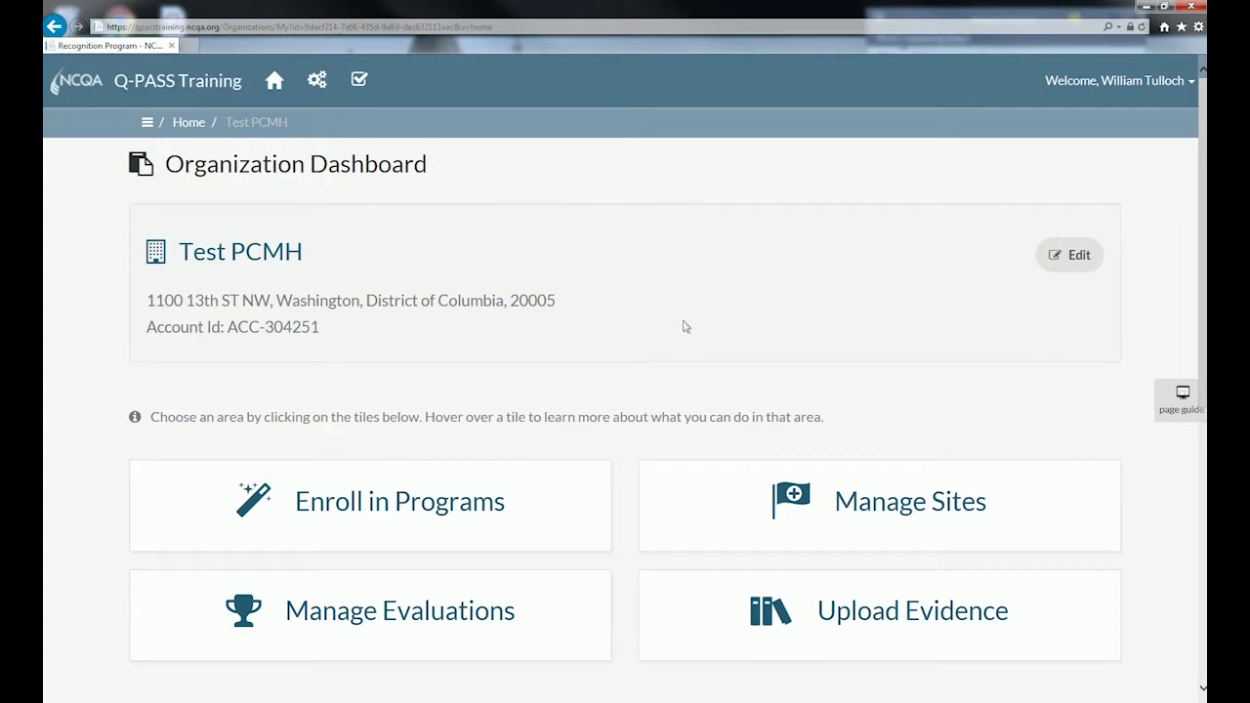
pyautogui.scroll(-4, 695, 345)
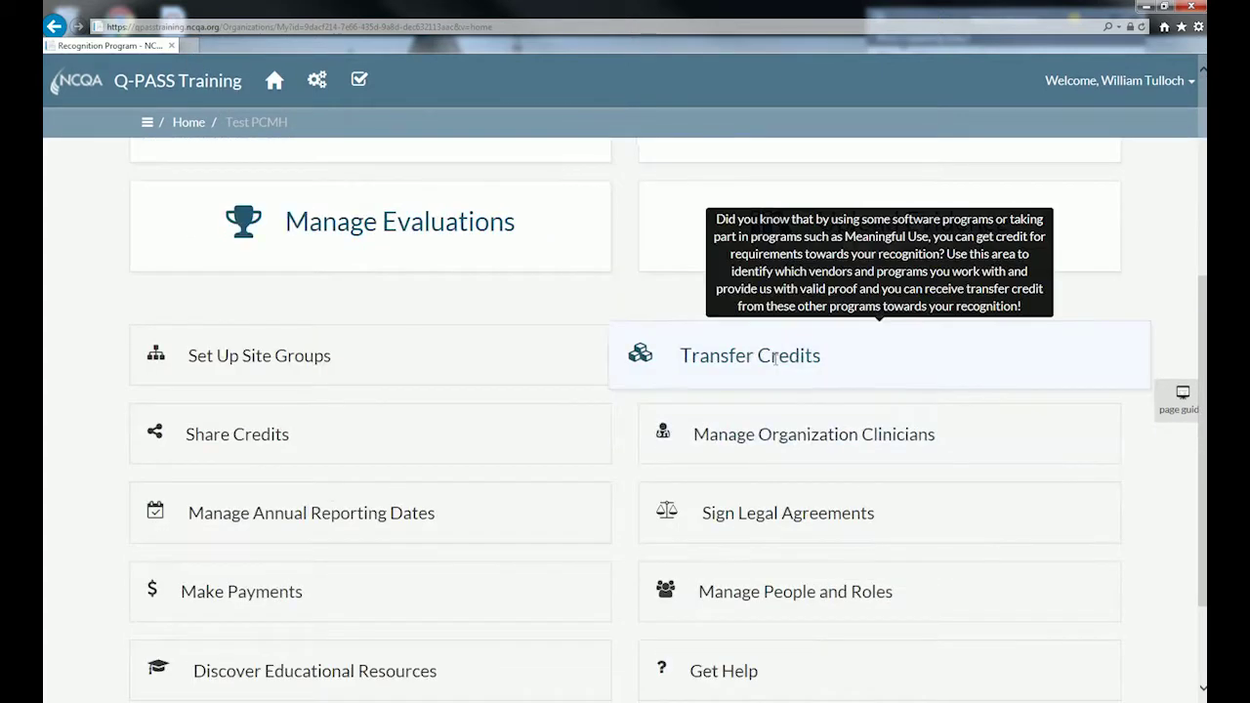
pyautogui.click(775, 358)
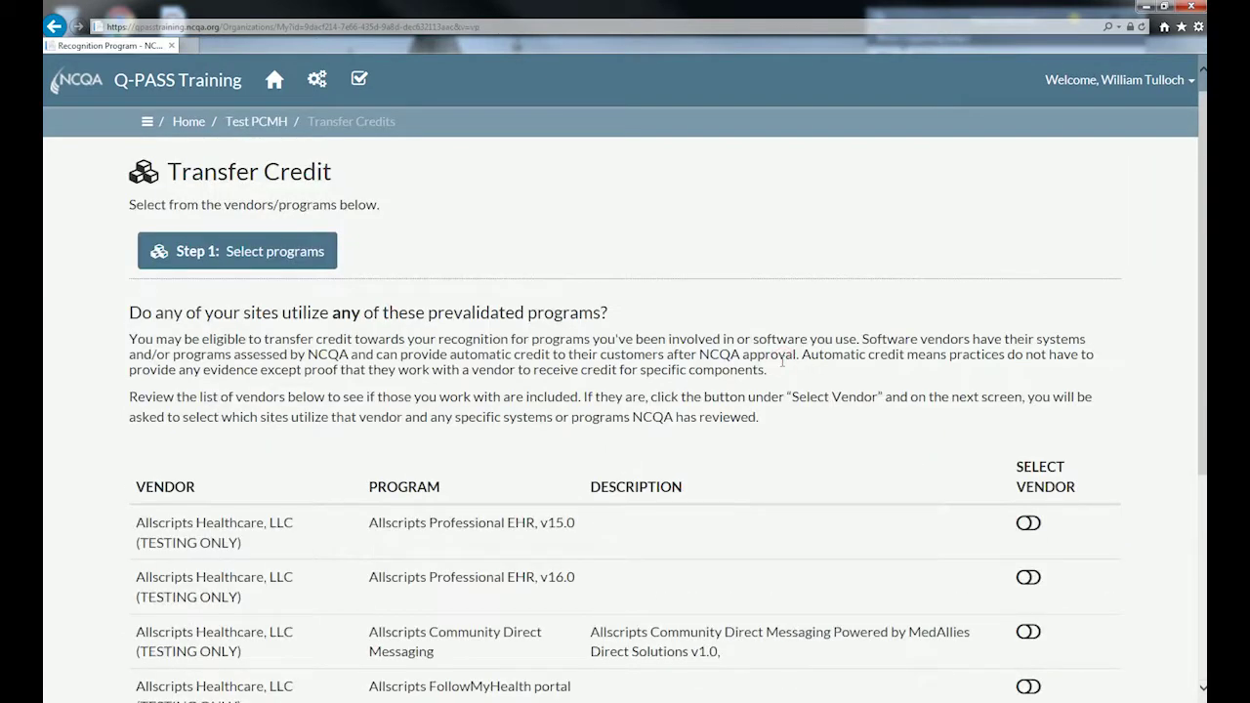
# Mark the Allscripts FollowMyHealth portal program as used and continue to site selection
pyautogui.scroll(-2, 899, 398)
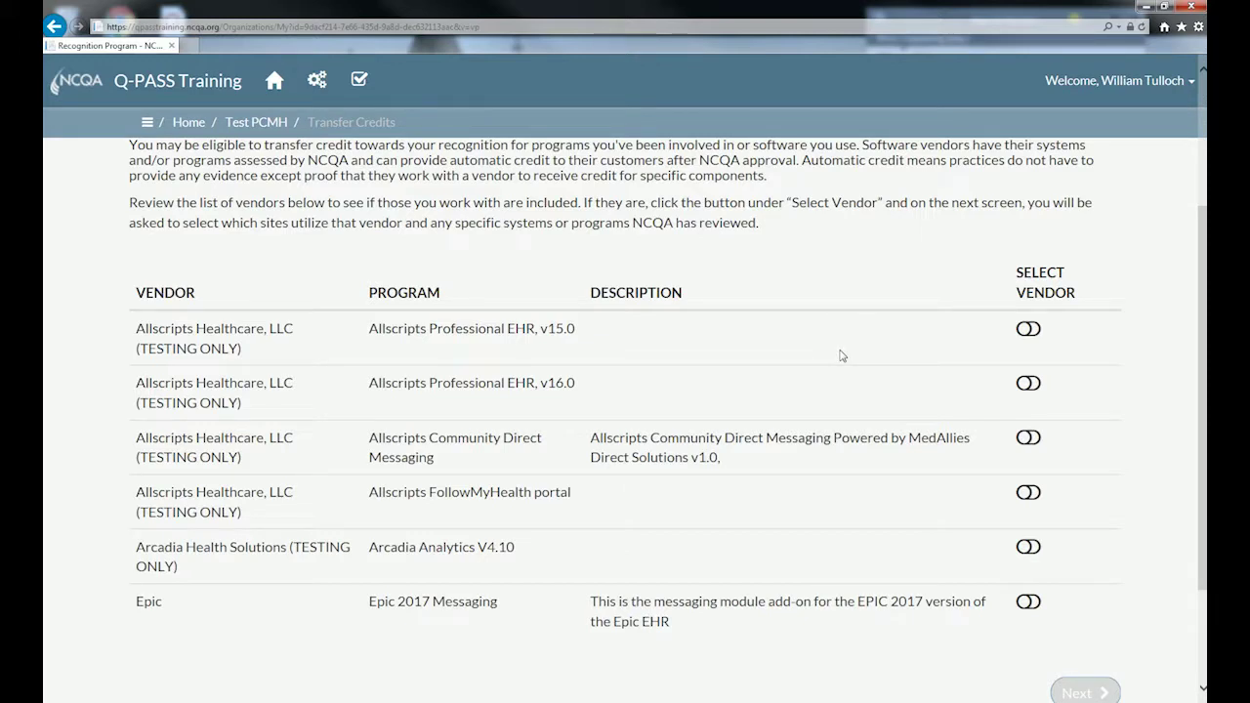
pyautogui.scroll(-2, 871, 625)
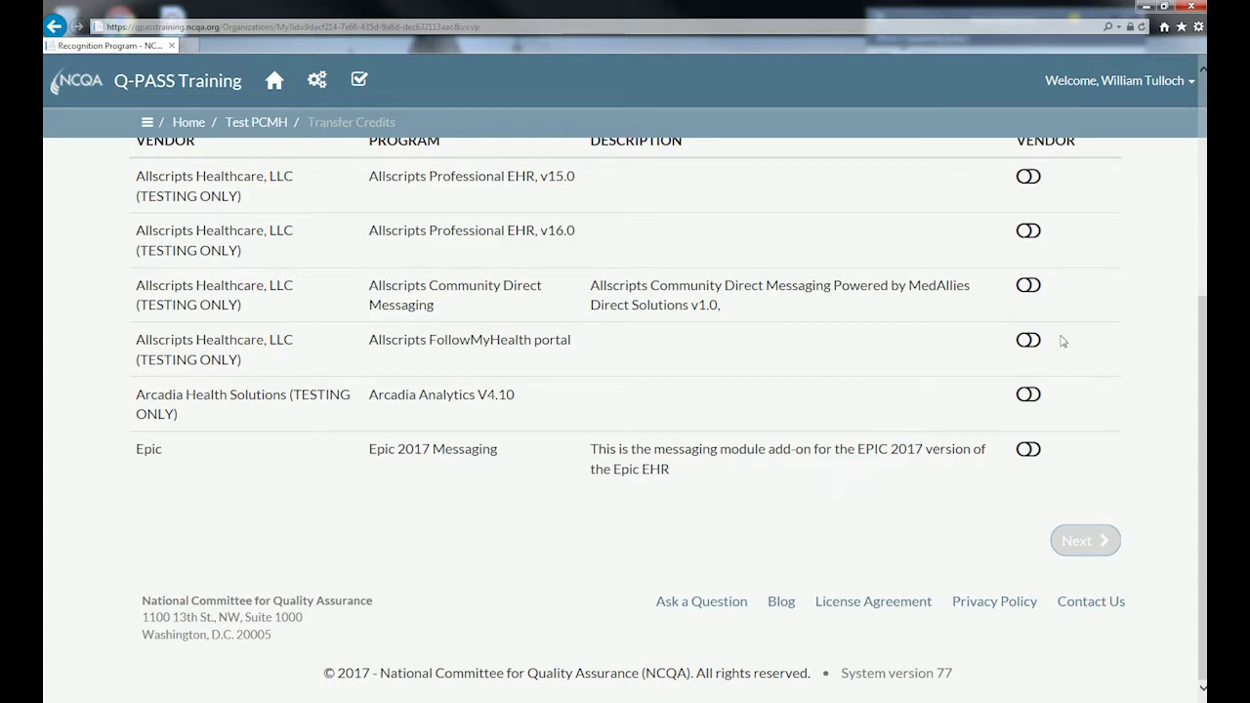
pyautogui.click(1028, 340)
pyautogui.click(1099, 547)
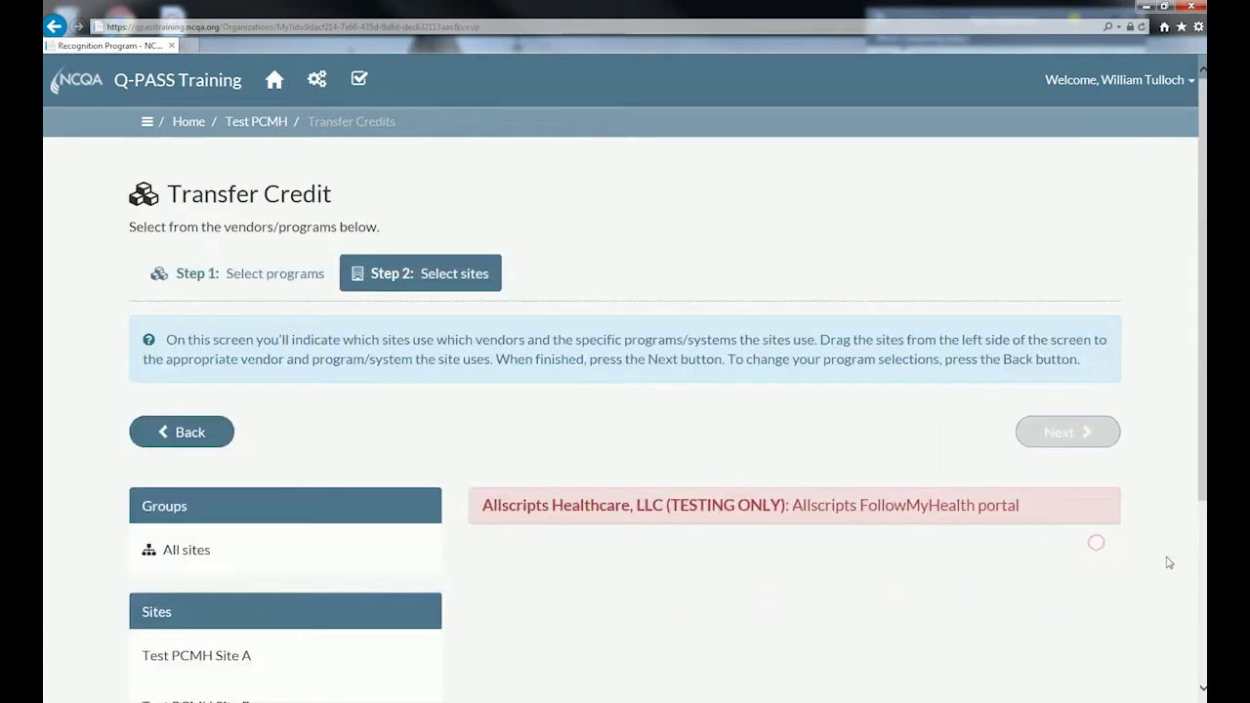
# Assign Test PCMH Sites A, B and C to the FollowMyHealth portal
pyautogui.scroll(-2, 985, 611)
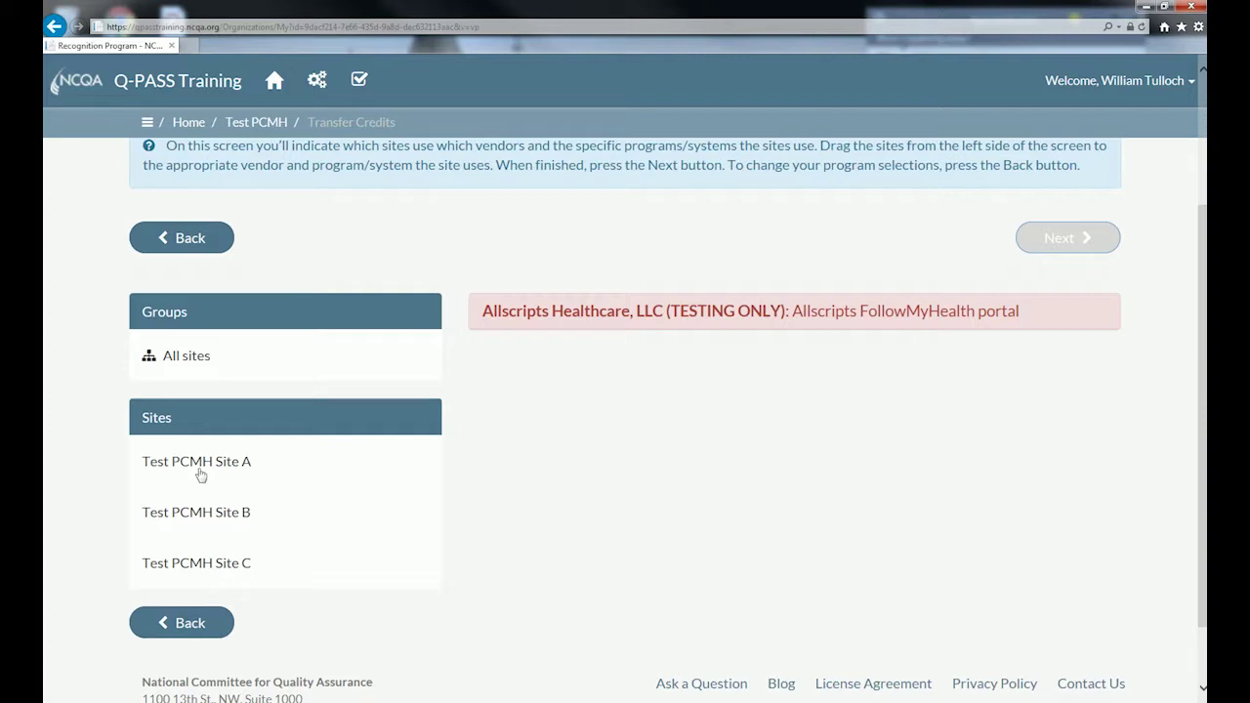
pyautogui.moveTo(247, 473); pyautogui.dragTo(703, 413)
pyautogui.moveTo(186, 516); pyautogui.dragTo(701, 410)
pyautogui.moveTo(204, 564); pyautogui.dragTo(948, 544)
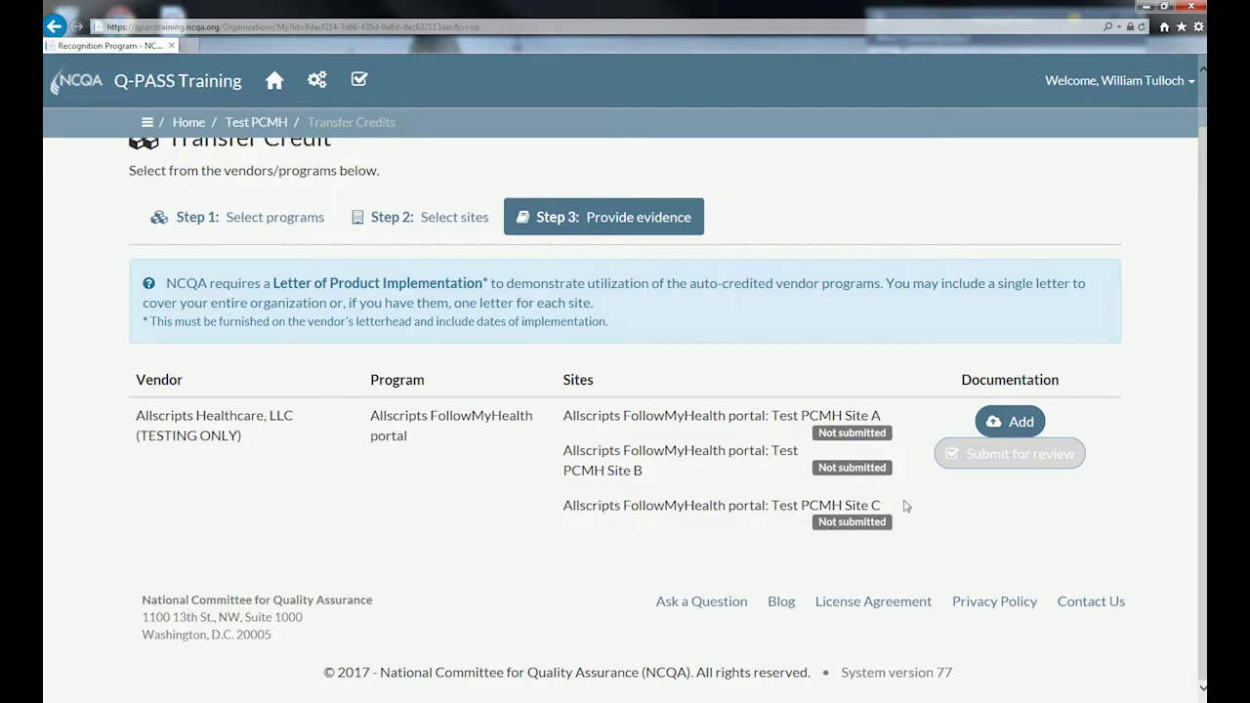
# Attach the Team Structure file from G Drive > CCE Demo as FollowMyHealth portal evidence
pyautogui.click(1020, 421)
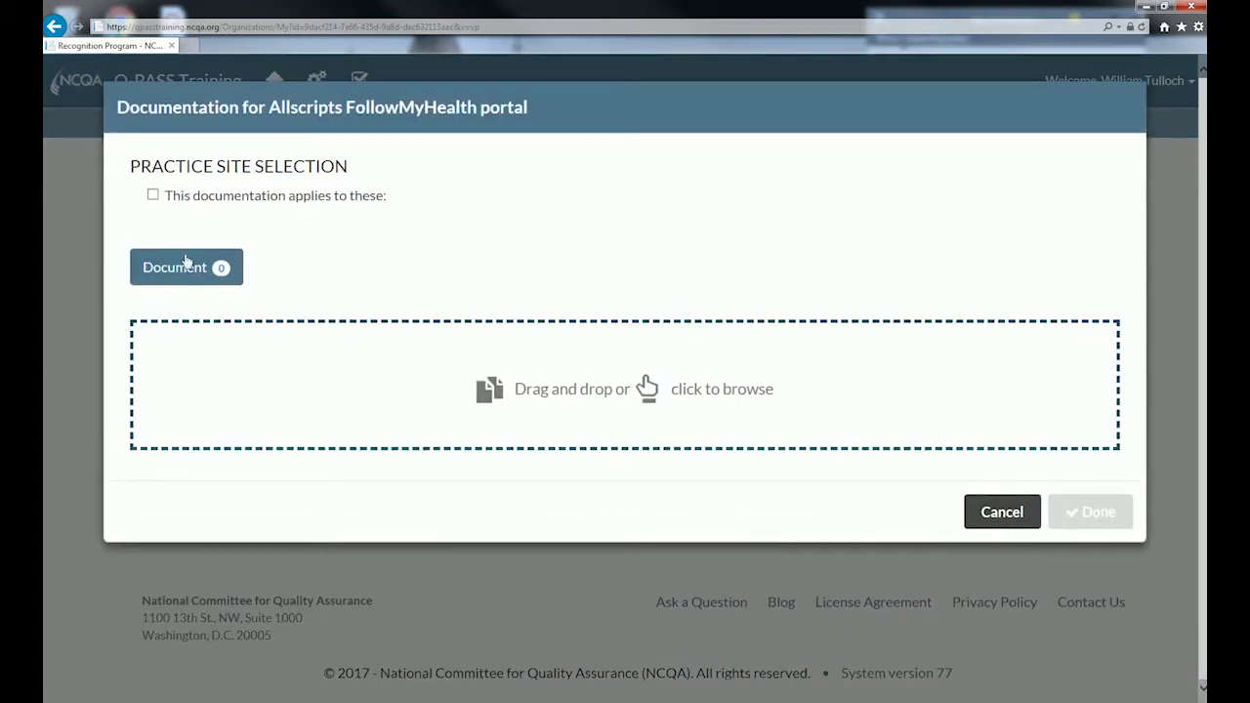
pyautogui.click(780, 408)
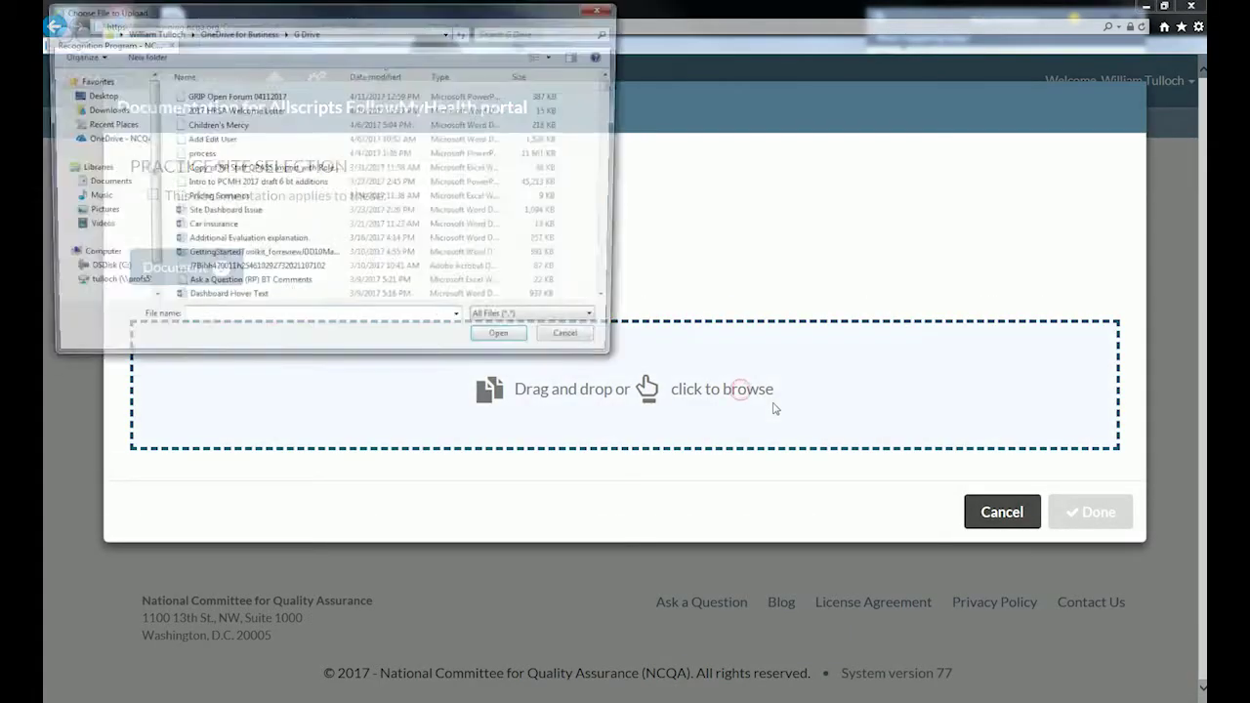
pyautogui.click(105, 139)
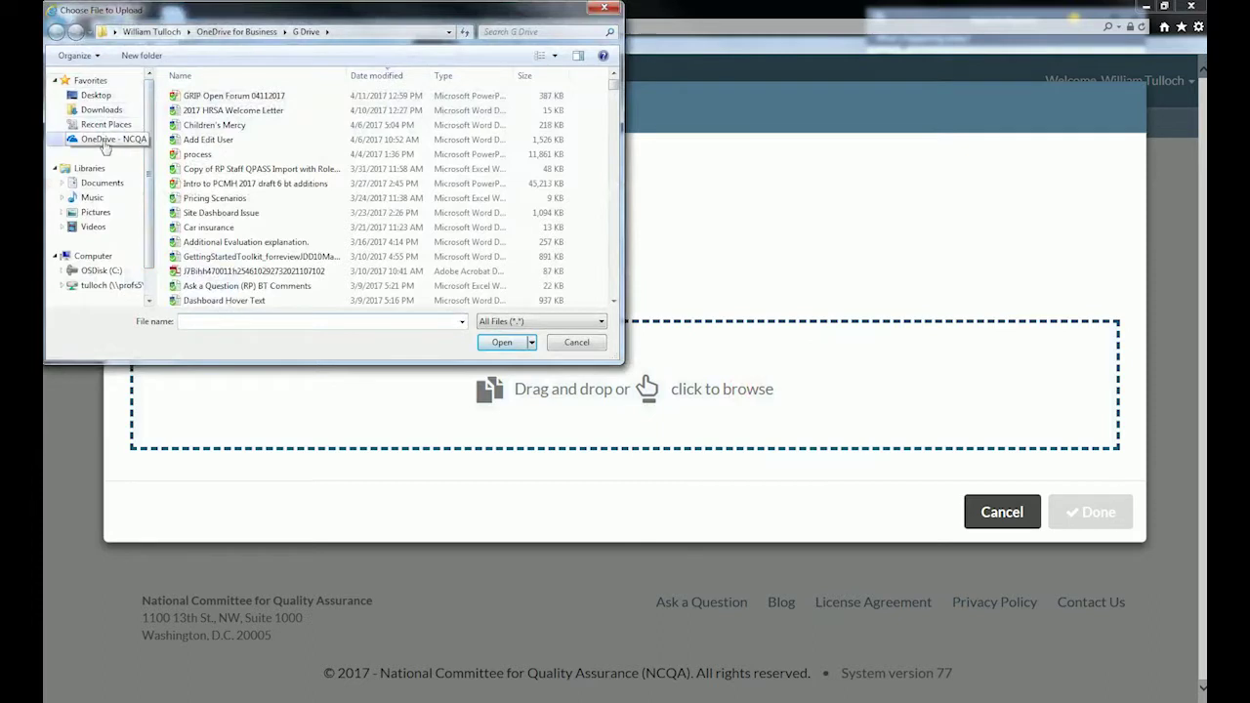
pyautogui.doubleClick(197, 125)
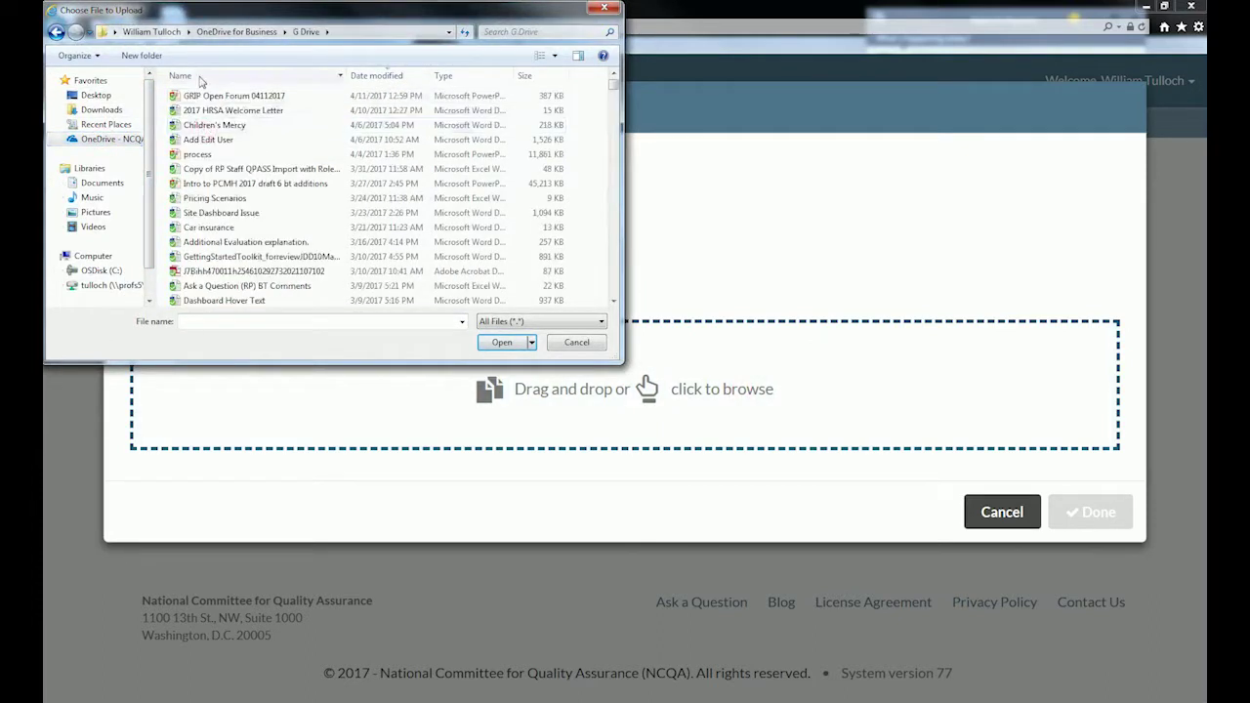
pyautogui.doubleClick(200, 125)
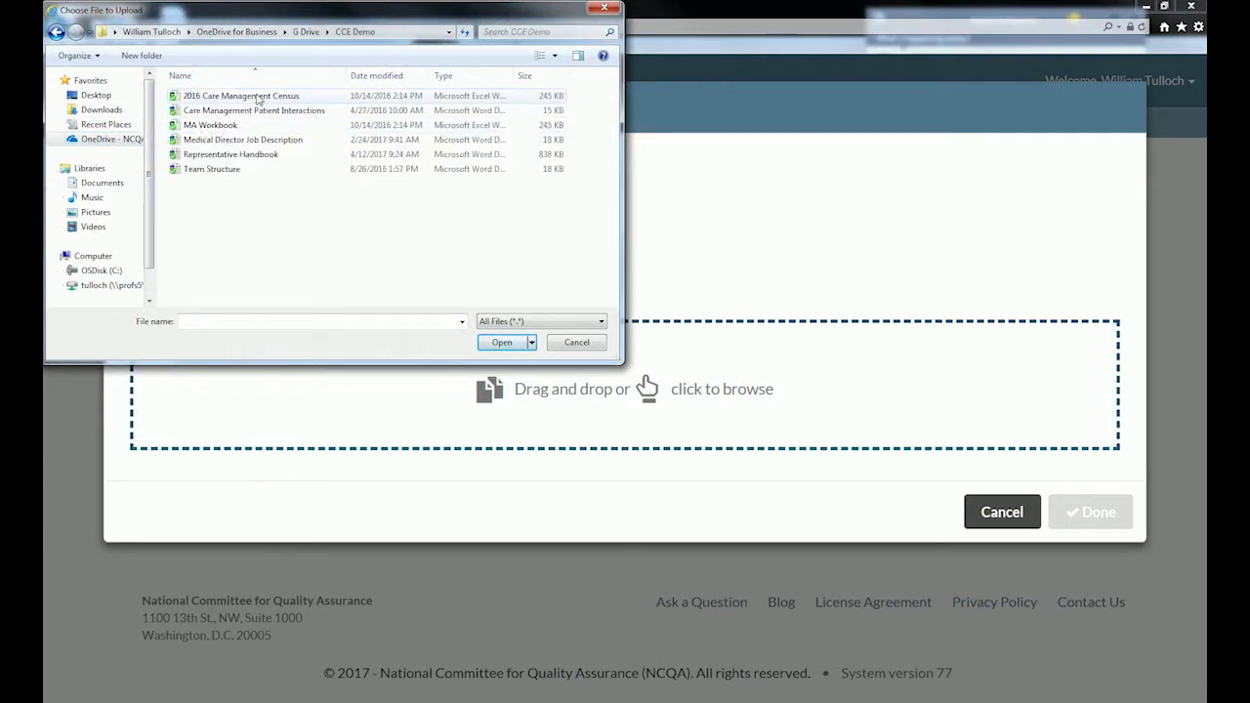
pyautogui.click(232, 169)
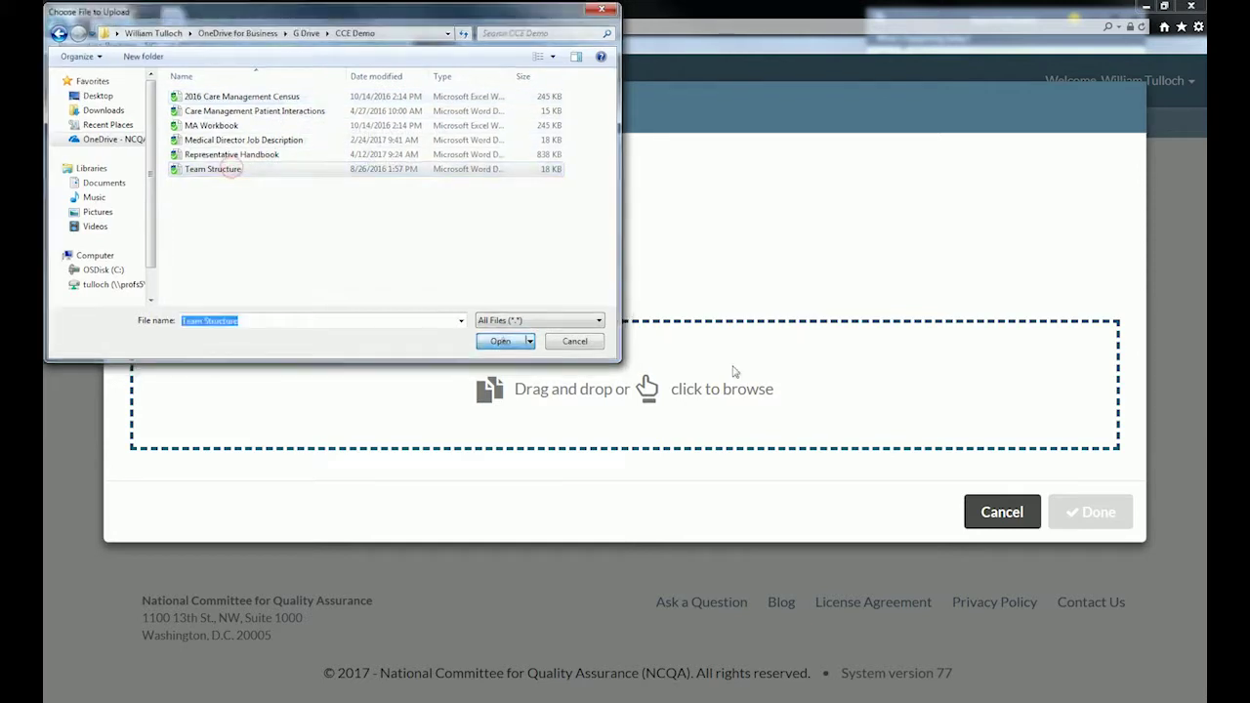
pyautogui.click(500, 342)
pyautogui.click(1084, 686)
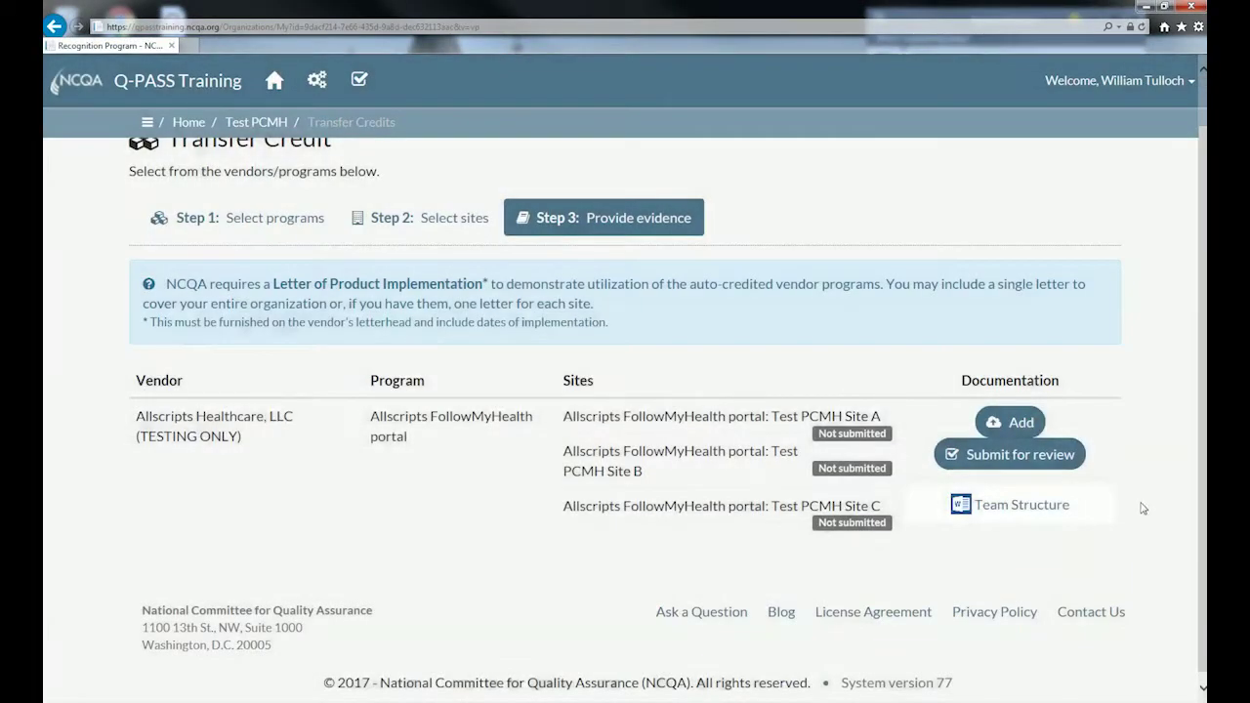
# Submit the evidence for review, confirm the sites show review complete, and return to the dashboard
pyautogui.click(994, 457)
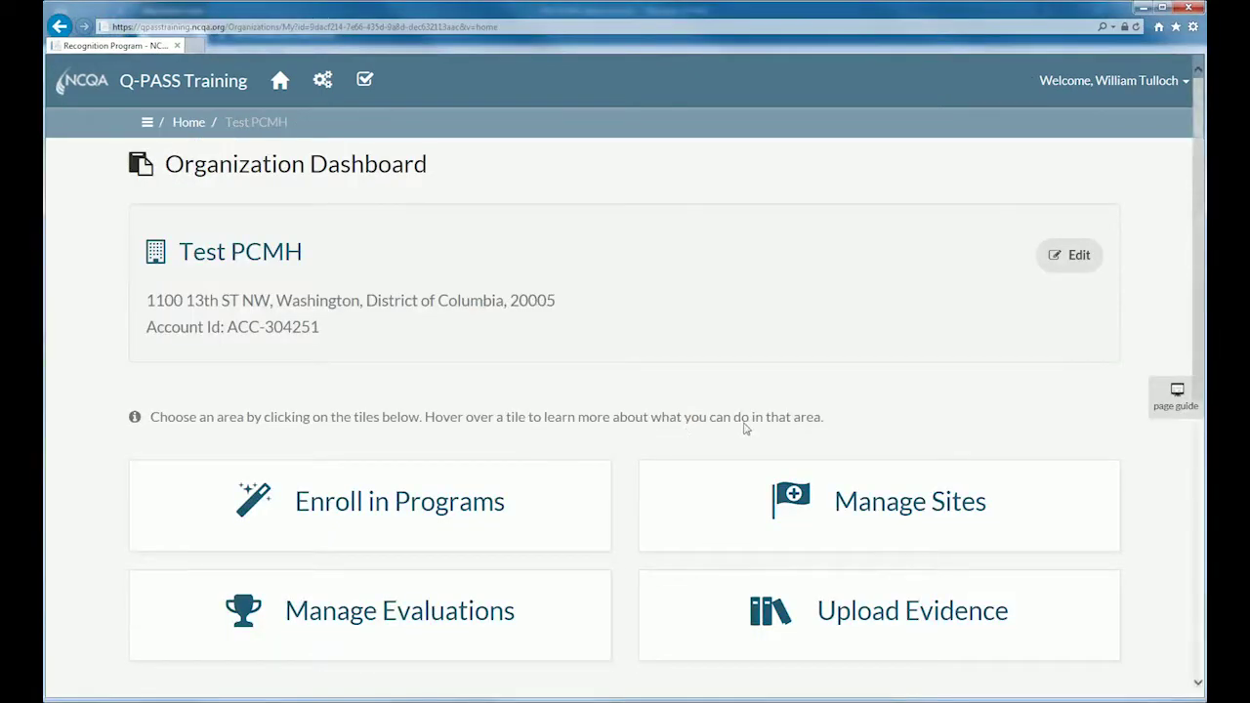
pyautogui.scroll(-2, 744, 428)
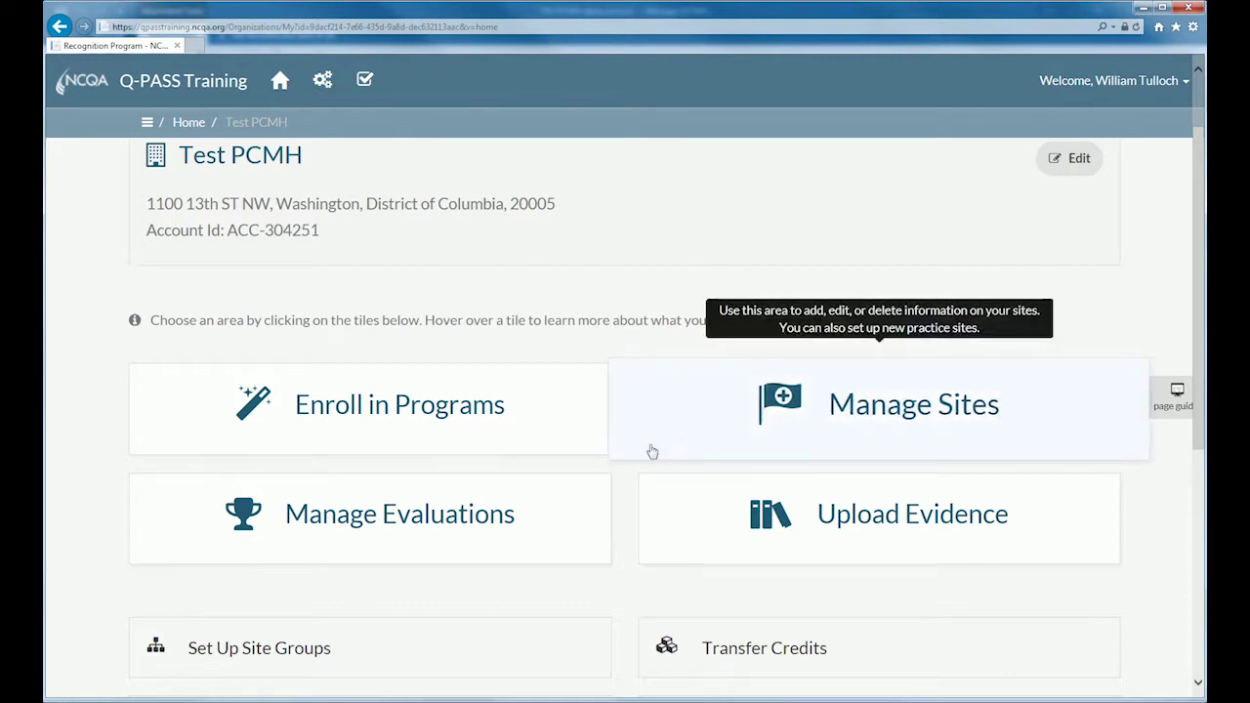
pyautogui.click(748, 650)
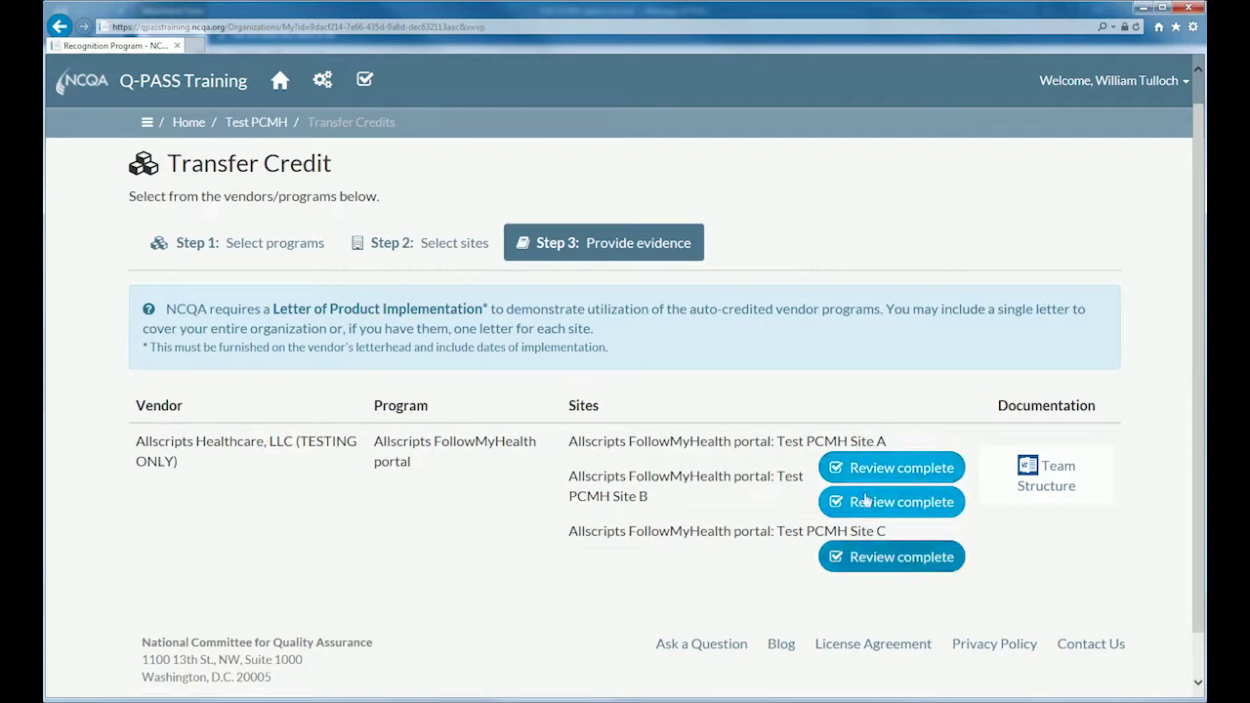
pyautogui.hotkey('alt', 'Left')
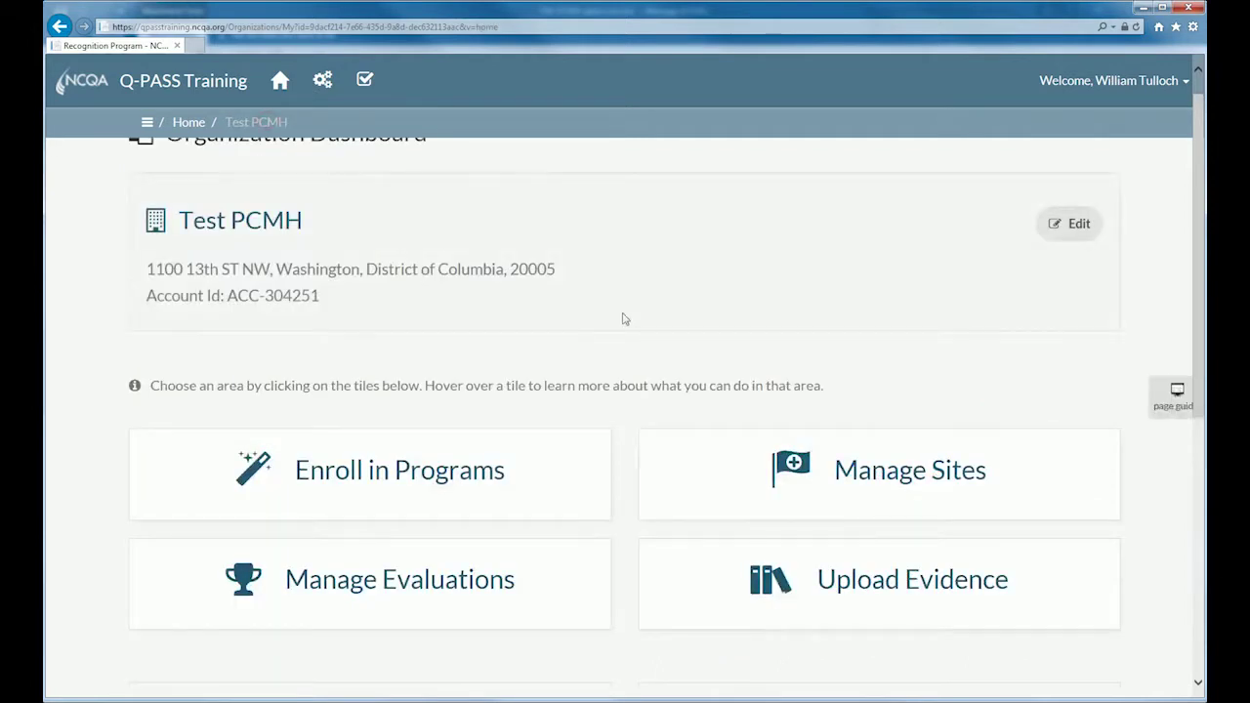
pyautogui.scroll(-3, 625, 316)
# Open Test PCMH Site A's details through Manage Sites and go to its PCMH evaluation
pyautogui.click(928, 185)
pyautogui.click(385, 319)
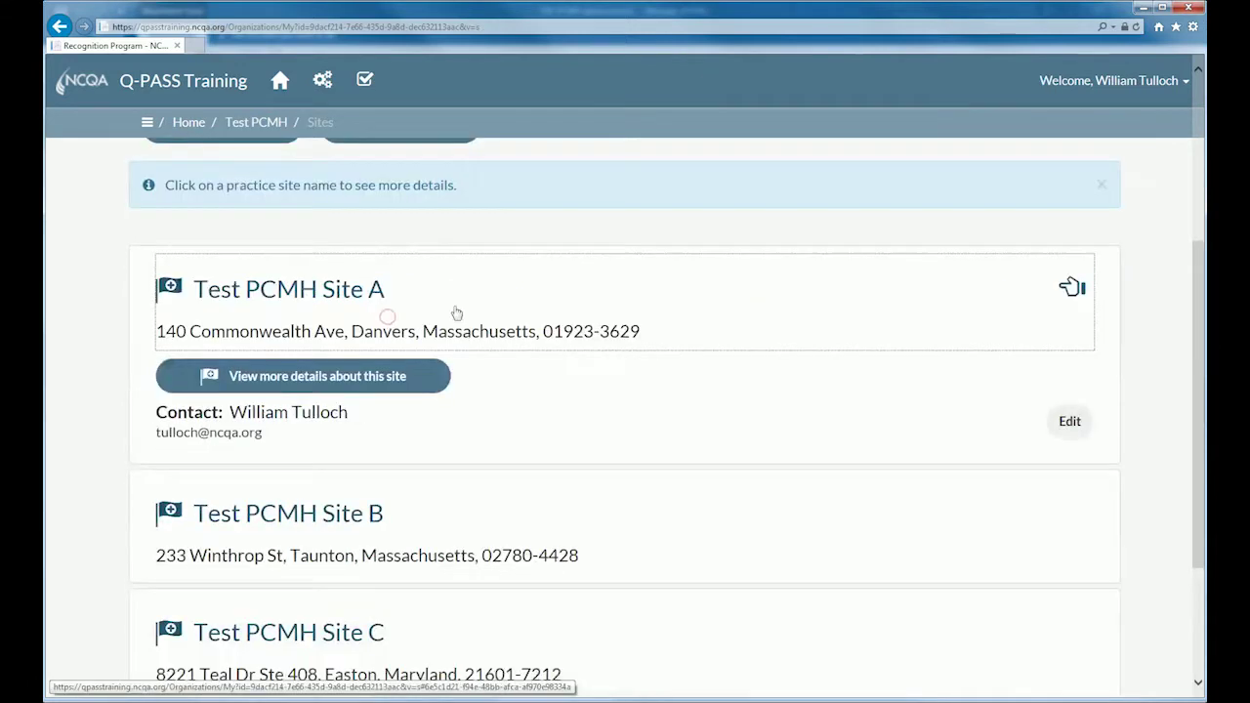
pyautogui.click(363, 377)
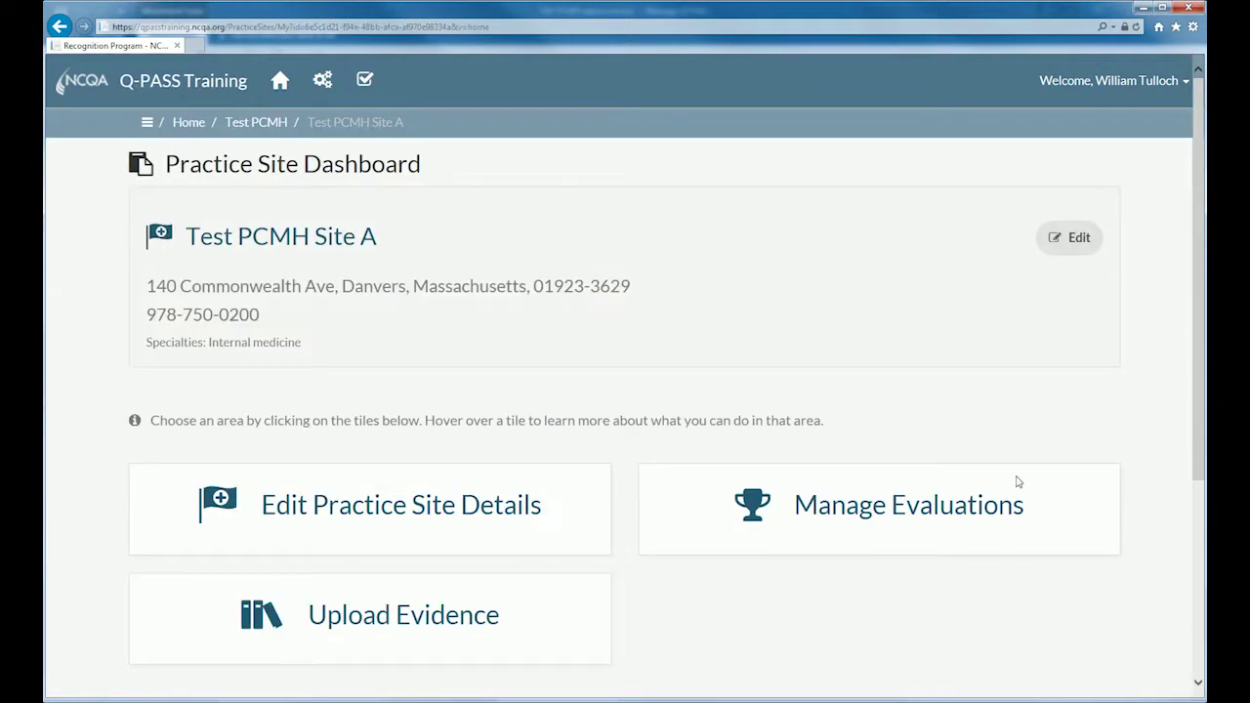
pyautogui.click(952, 516)
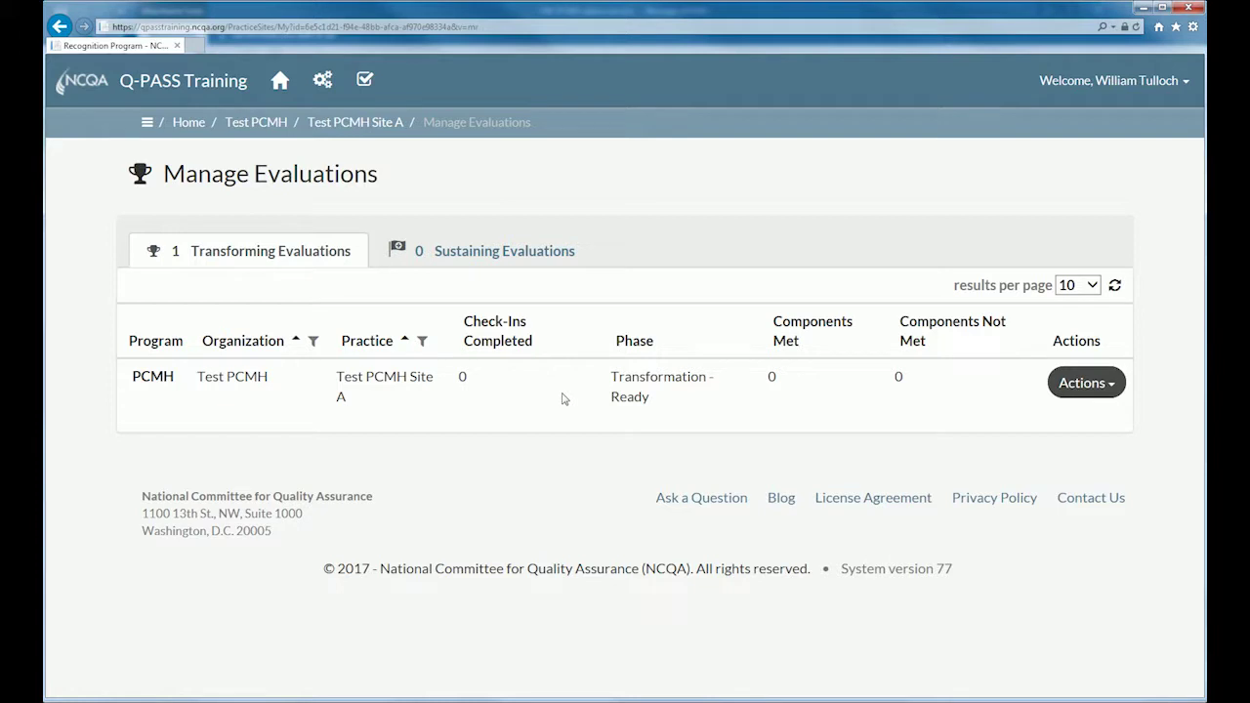
pyautogui.click(1064, 383)
pyautogui.click(1103, 518)
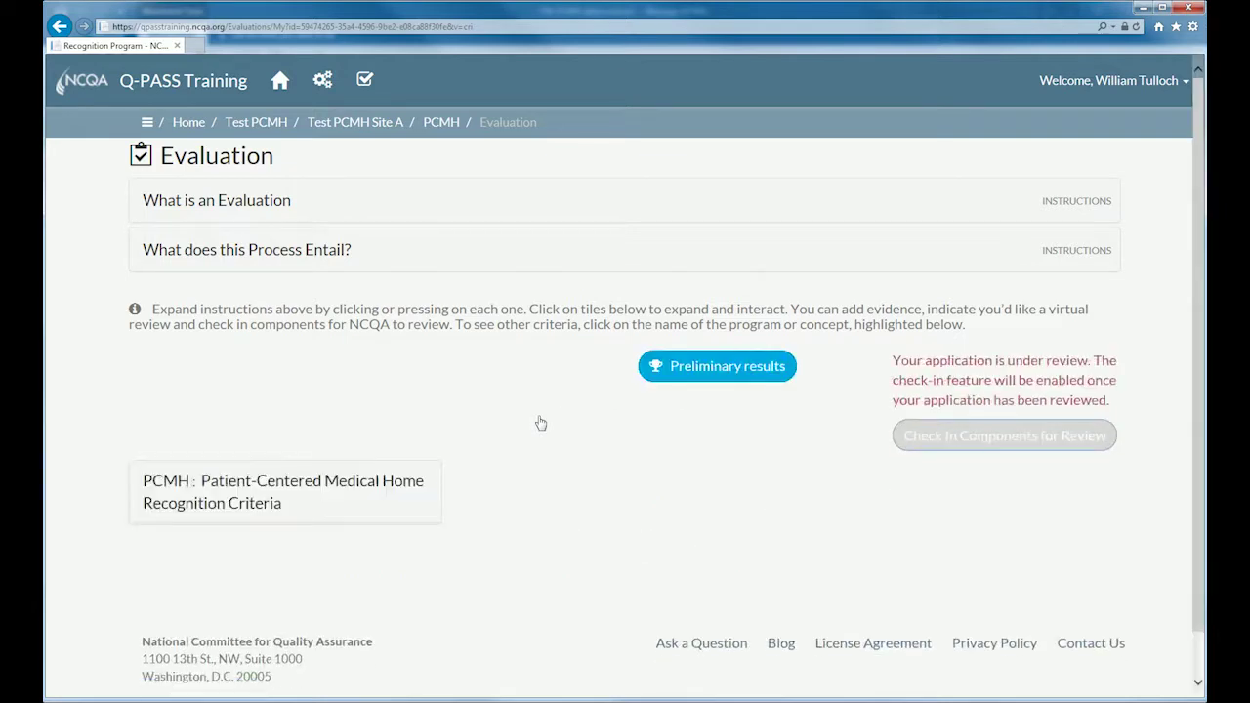
# Drill from the PCMH tile through All PCMH Criteria and AC to view the locked AC 07 Electronic Patient Requests
pyautogui.click(223, 502)
pyautogui.scroll(-1, 446, 415)
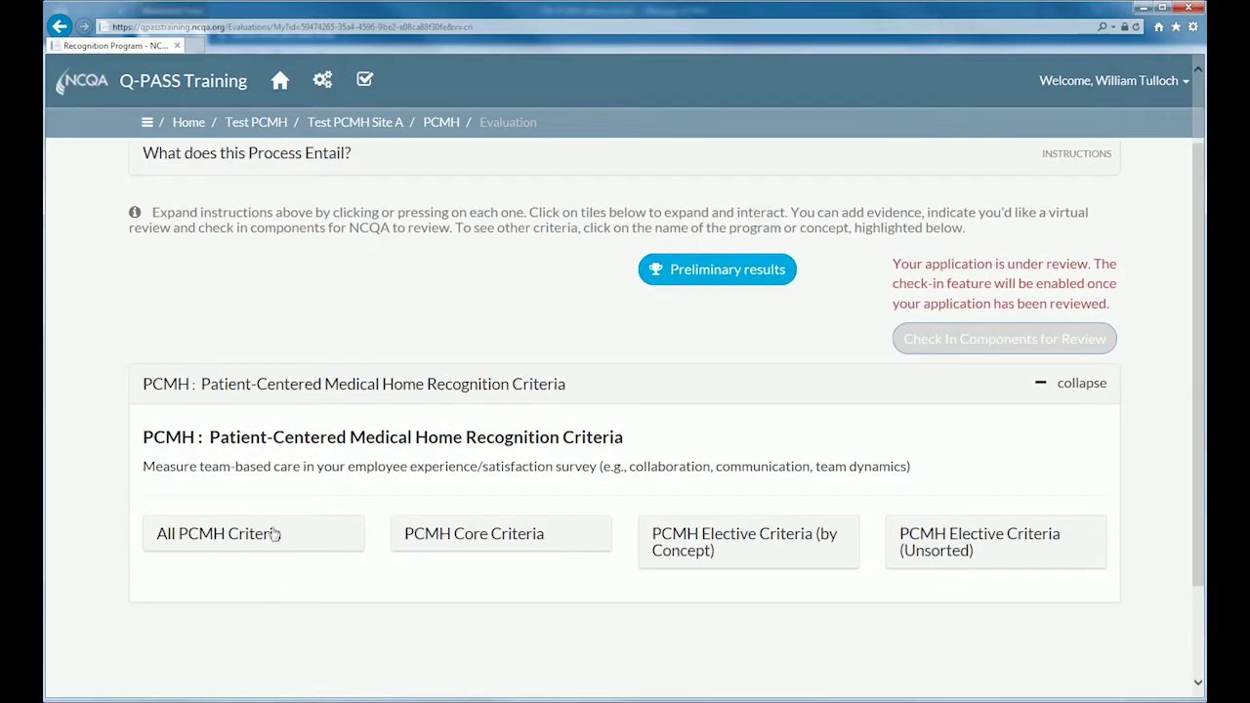
pyautogui.click(293, 536)
pyautogui.scroll(-1, 269, 448)
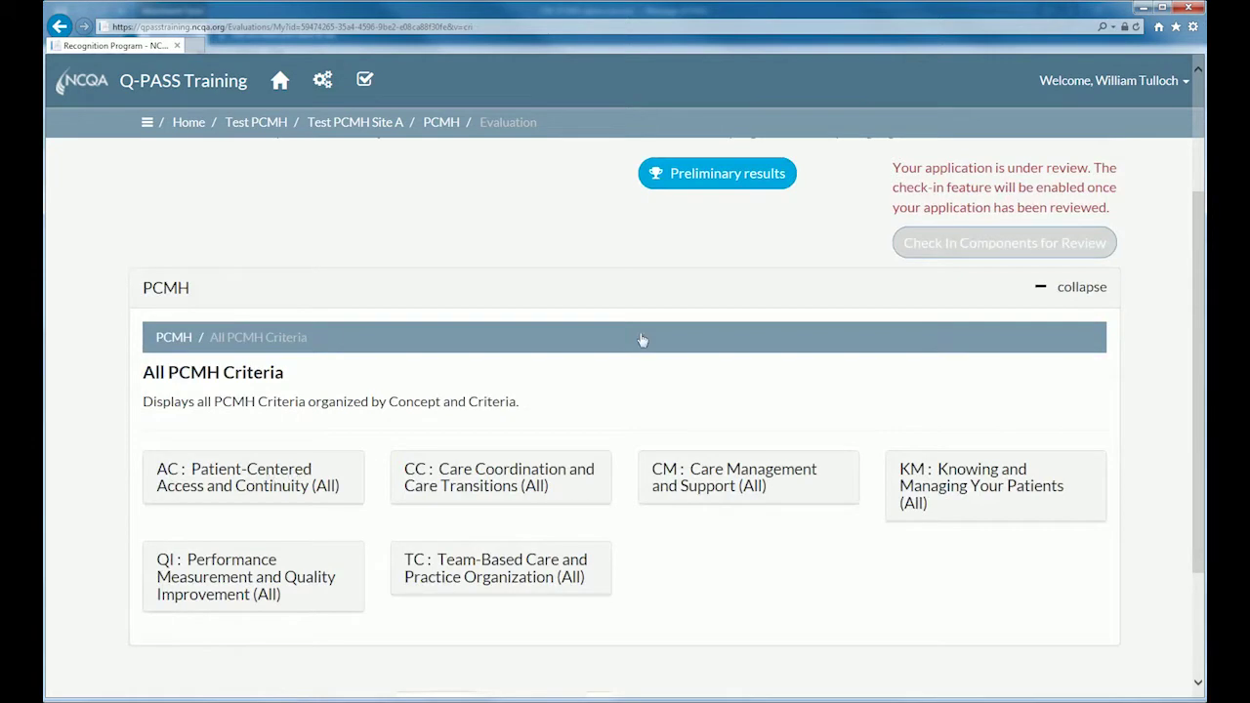
pyautogui.click(295, 477)
pyautogui.scroll(-2, 612, 431)
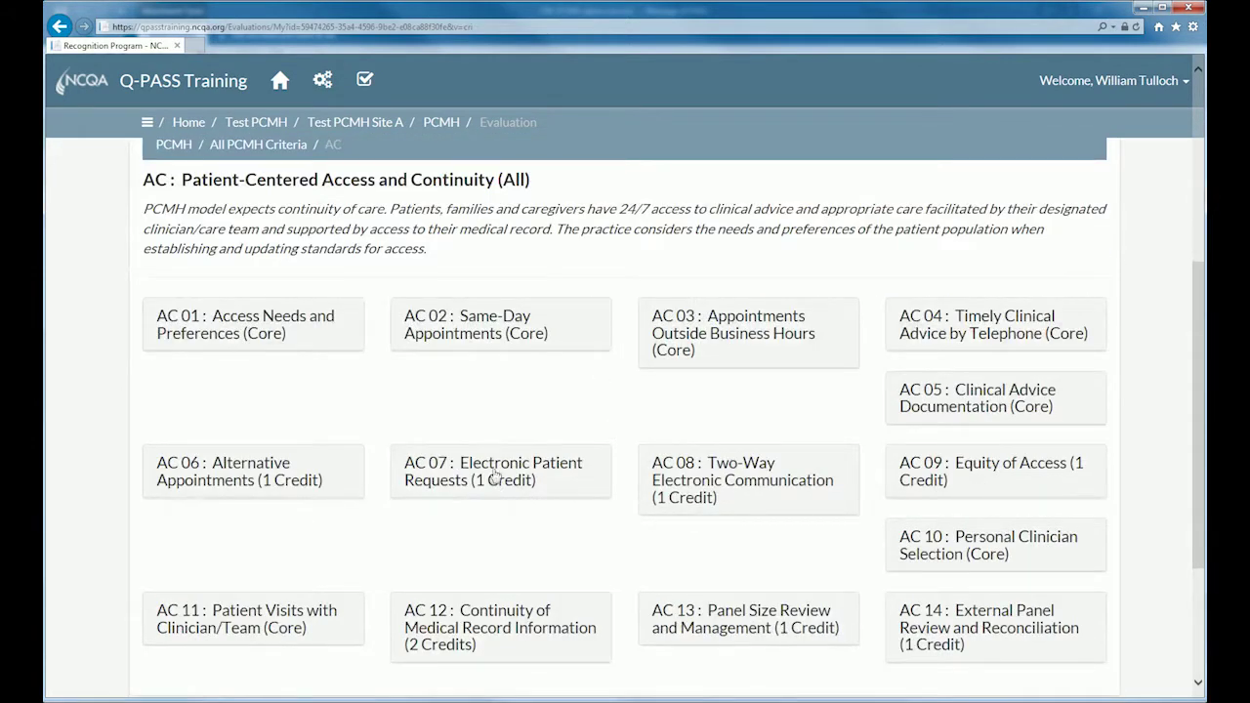
pyautogui.click(496, 481)
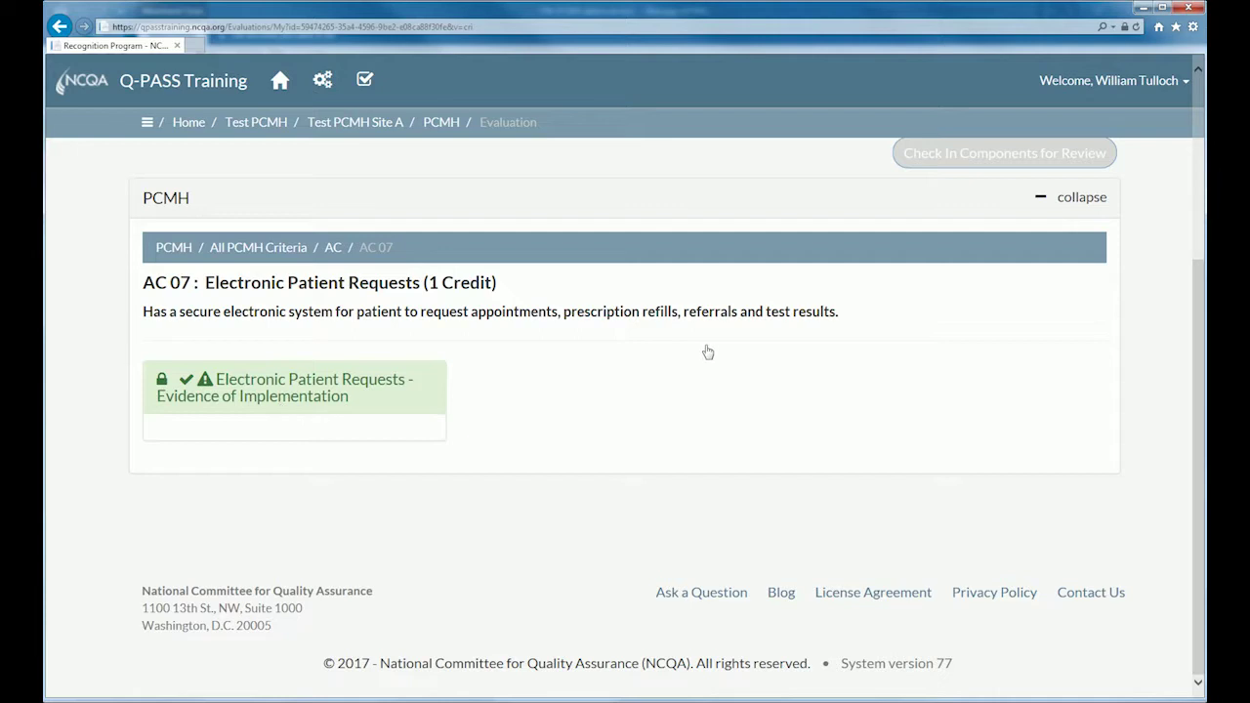
pyautogui.scroll(2, 705, 348)
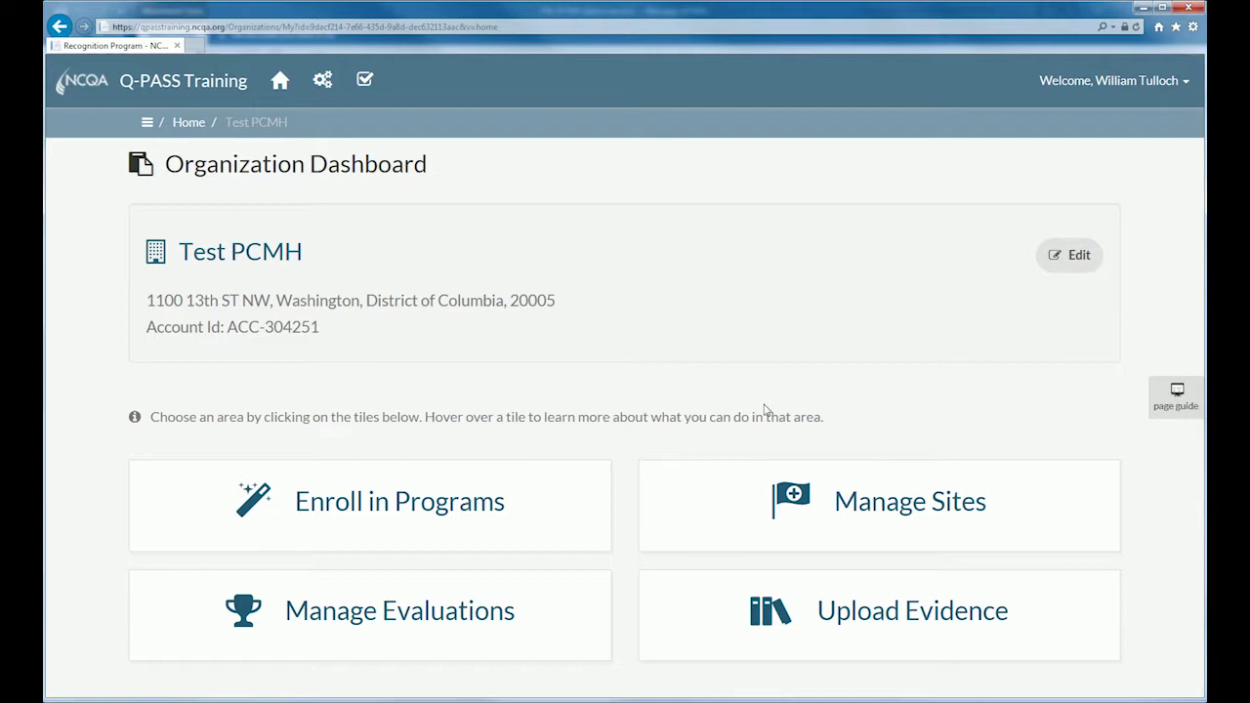
# Open Test PCMH Site A's details from the practice sites list
pyautogui.scroll(-2, 767, 411)
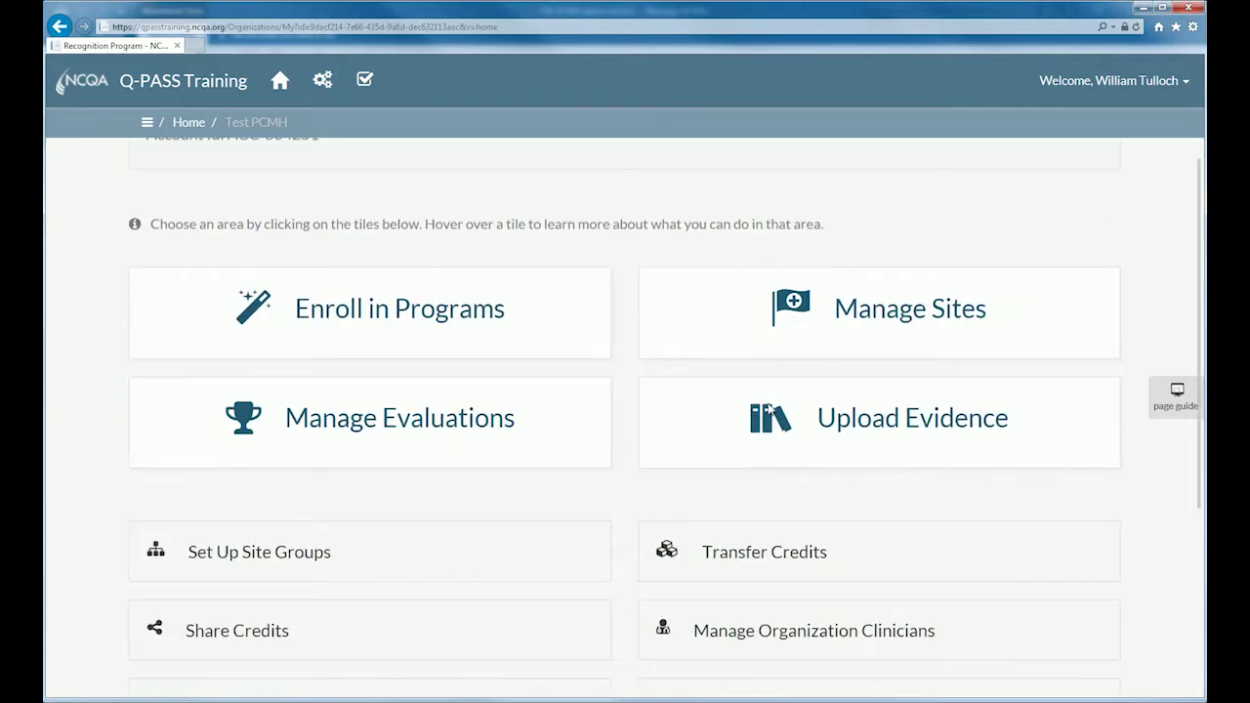
pyautogui.moveTo(960, 337)
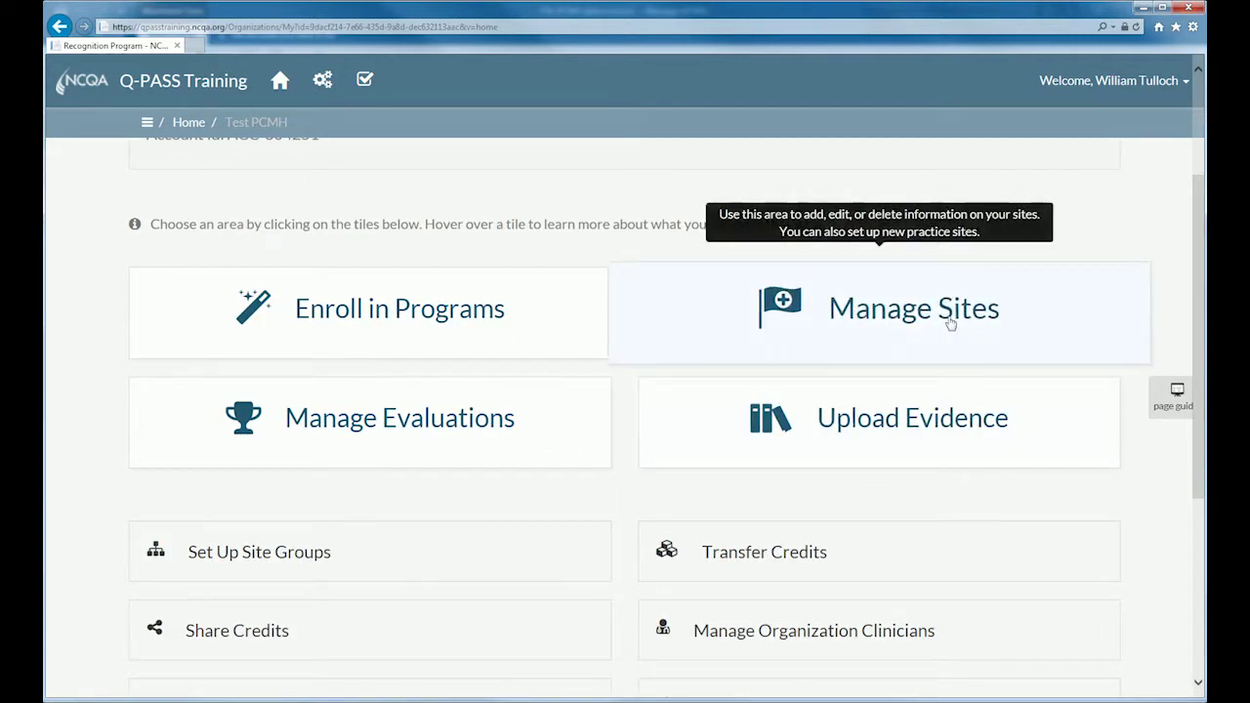
pyautogui.click(1096, 315)
pyautogui.scroll(-2, 686, 402)
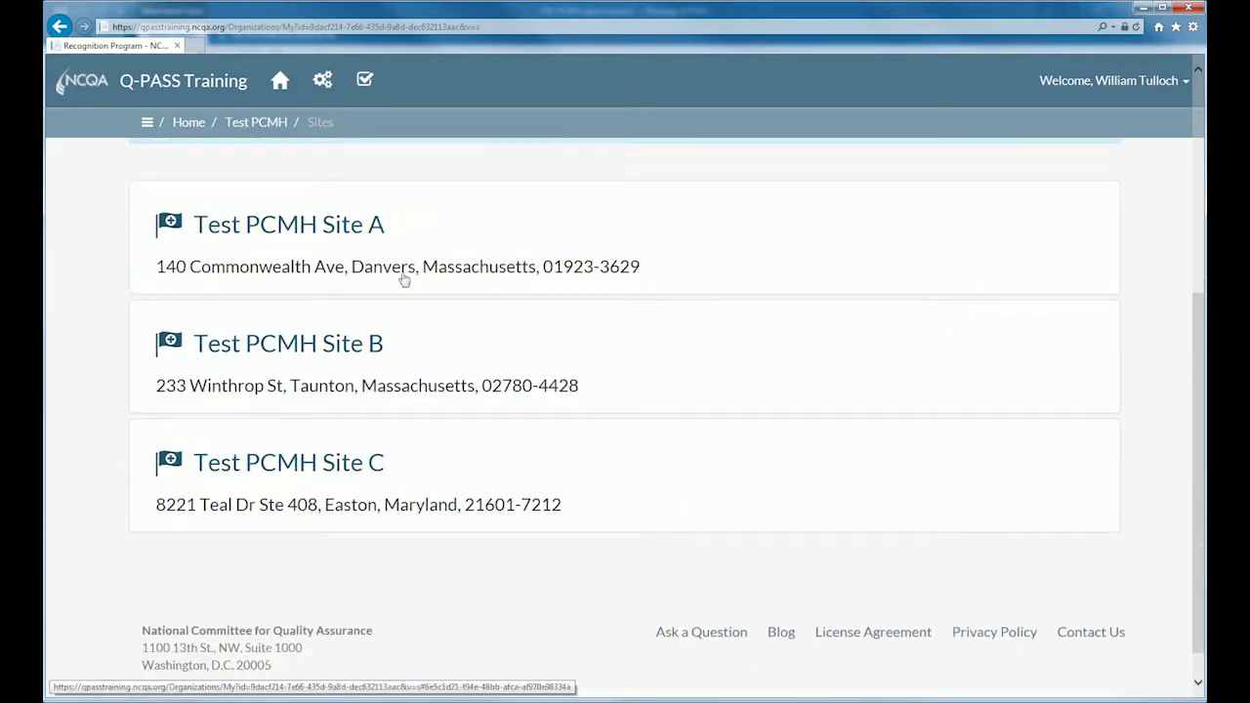
pyautogui.click(356, 240)
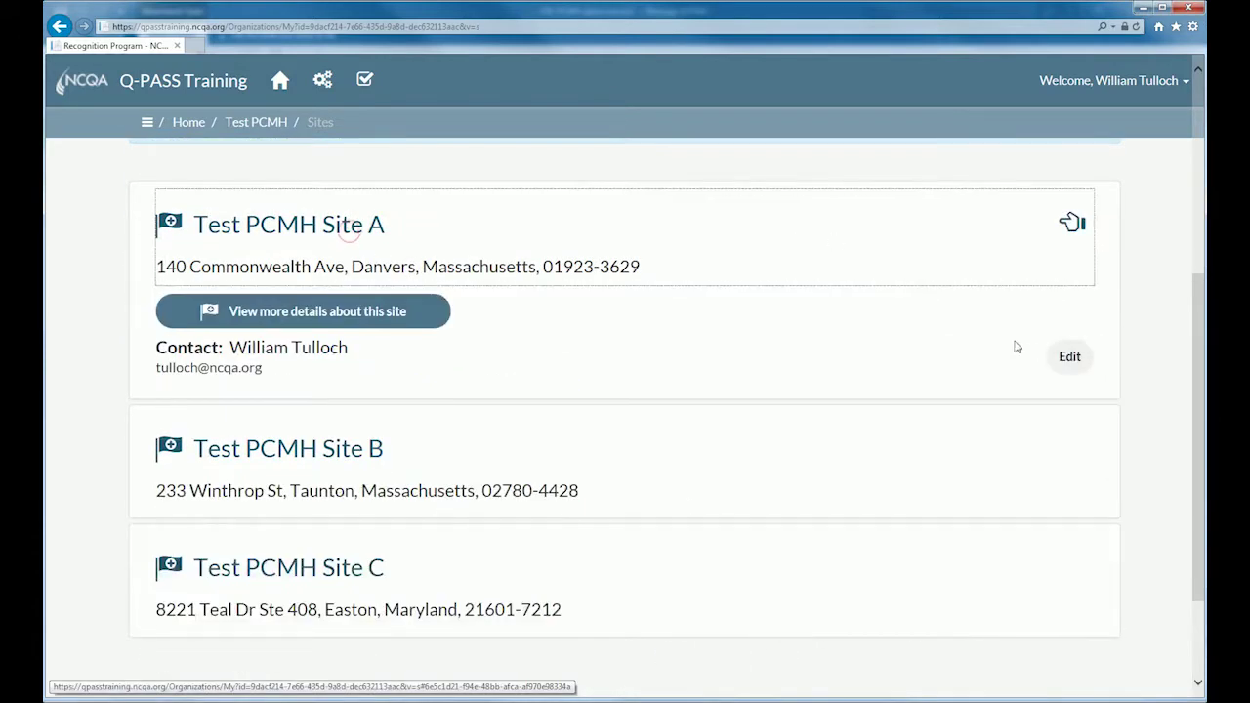
pyautogui.click(360, 313)
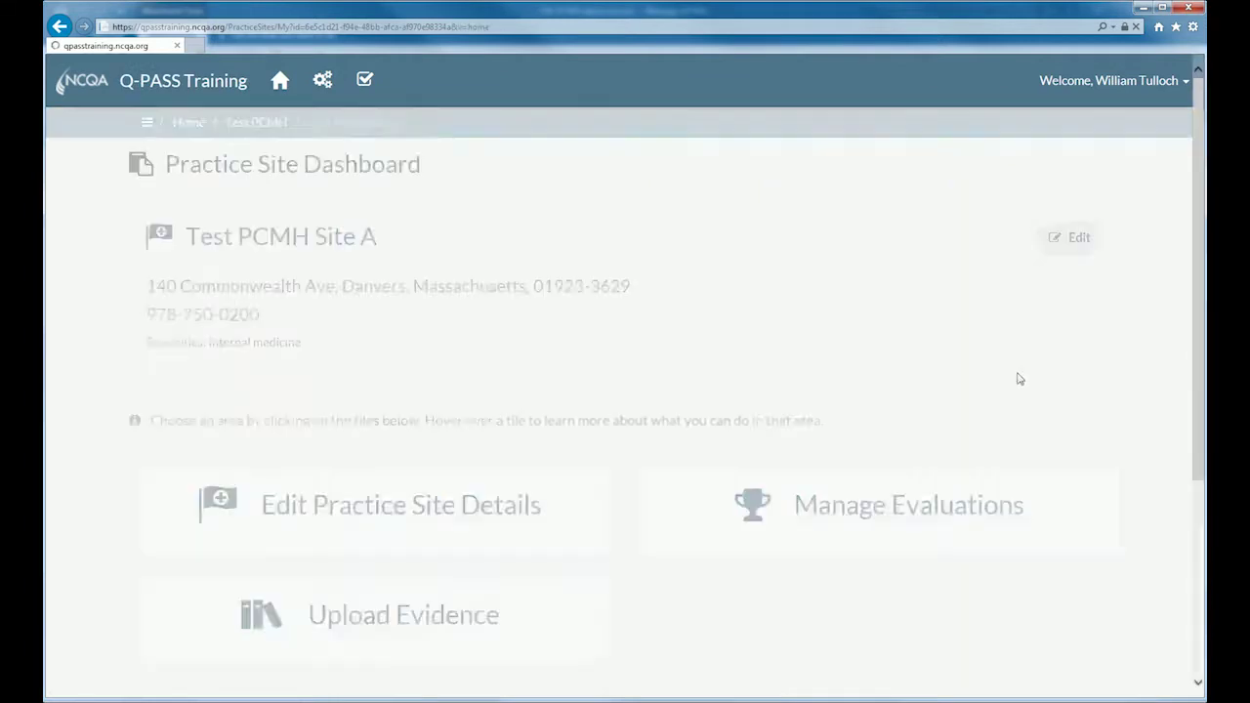
# From Site A's evaluations list, use the PCMH row's Actions menu to Go To Evaluation
pyautogui.click(912, 509)
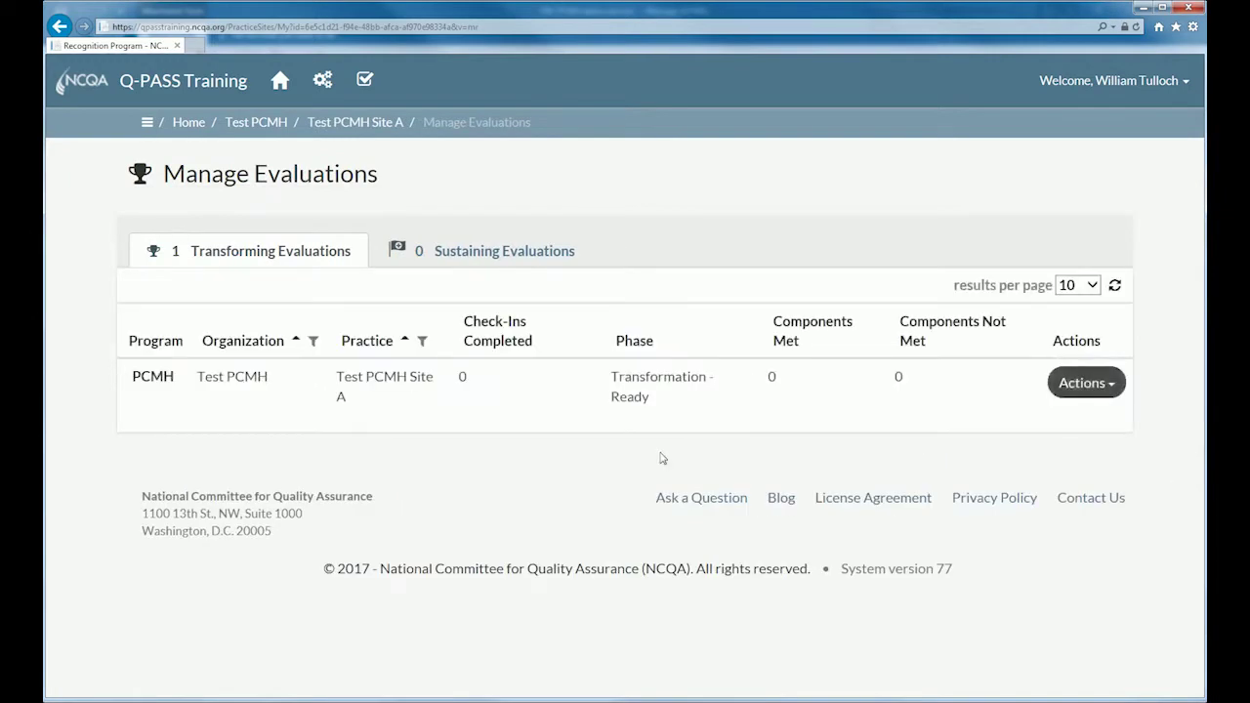
pyautogui.click(1099, 389)
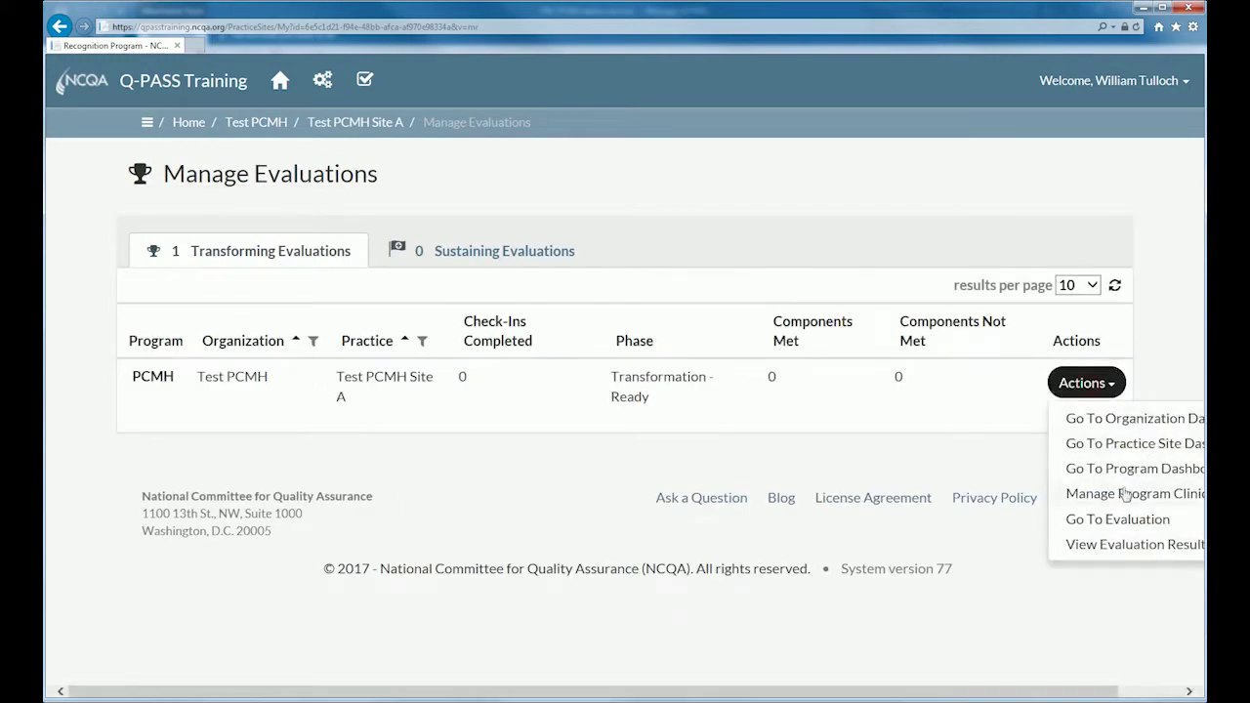
pyautogui.click(1119, 518)
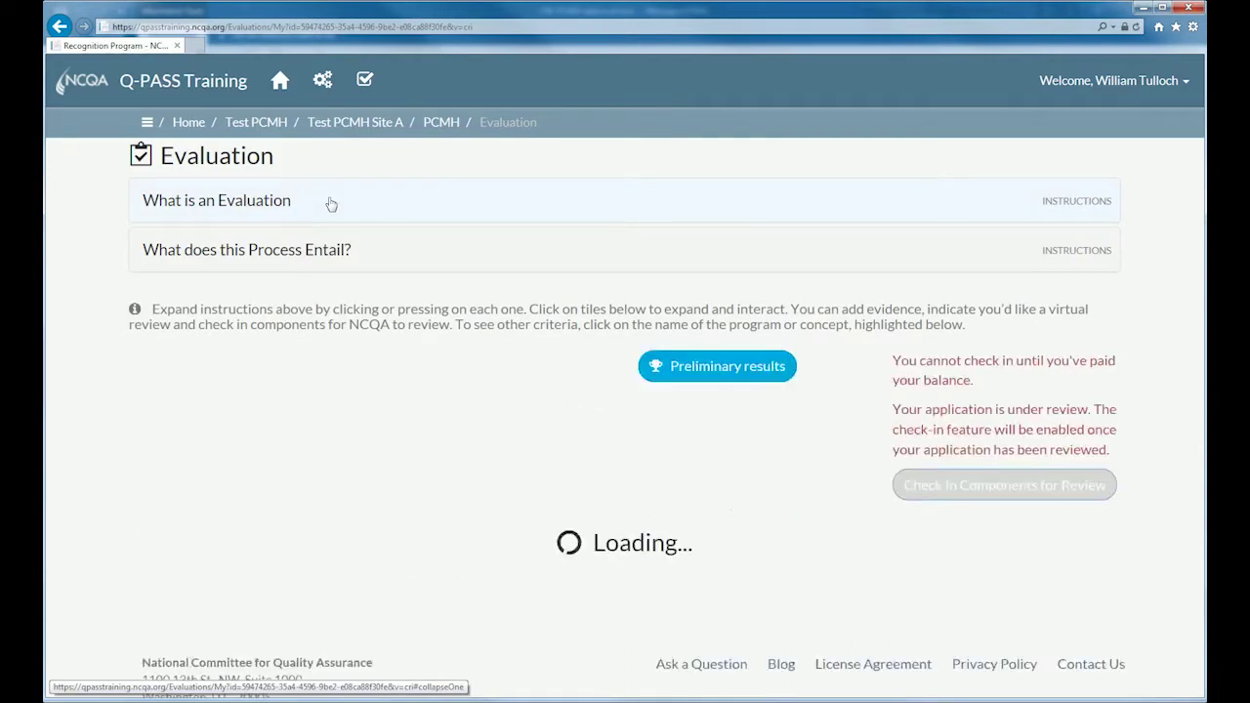
# Expand 'What is an Evaluation' and 'What does this Process Entail?', then expand the PCMH Recognition Criteria tile
pyautogui.click(328, 199)
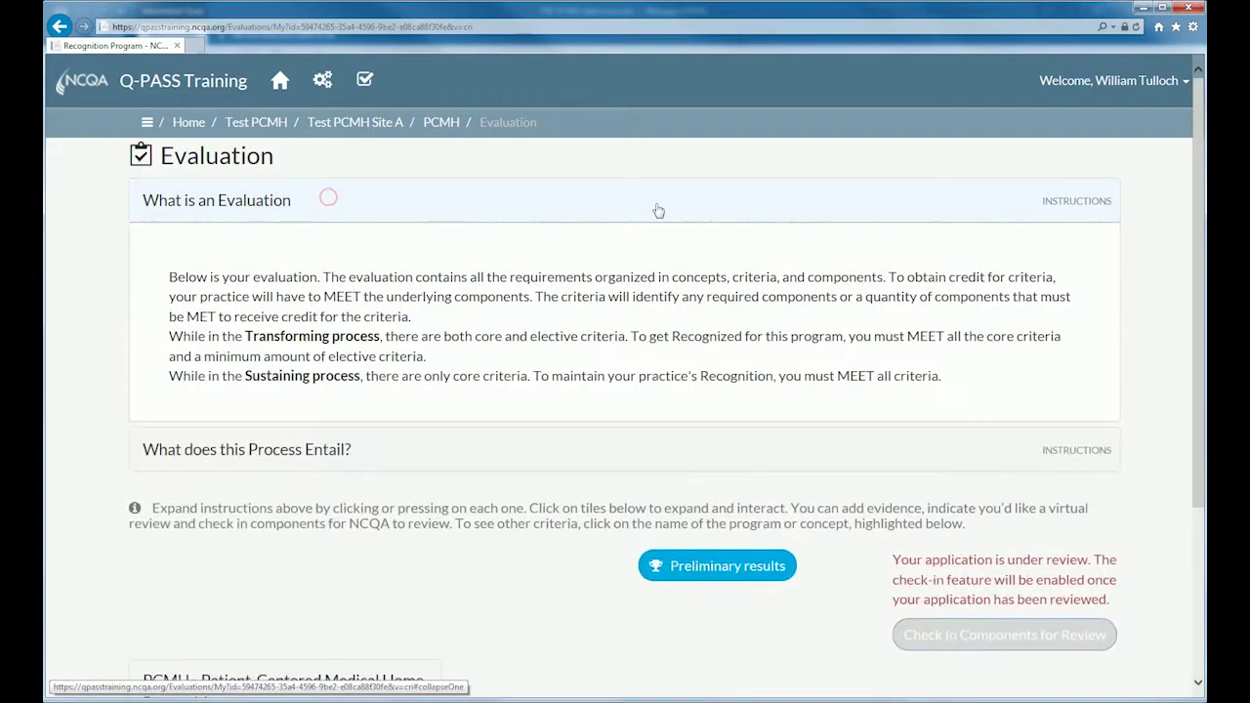
pyautogui.click(480, 446)
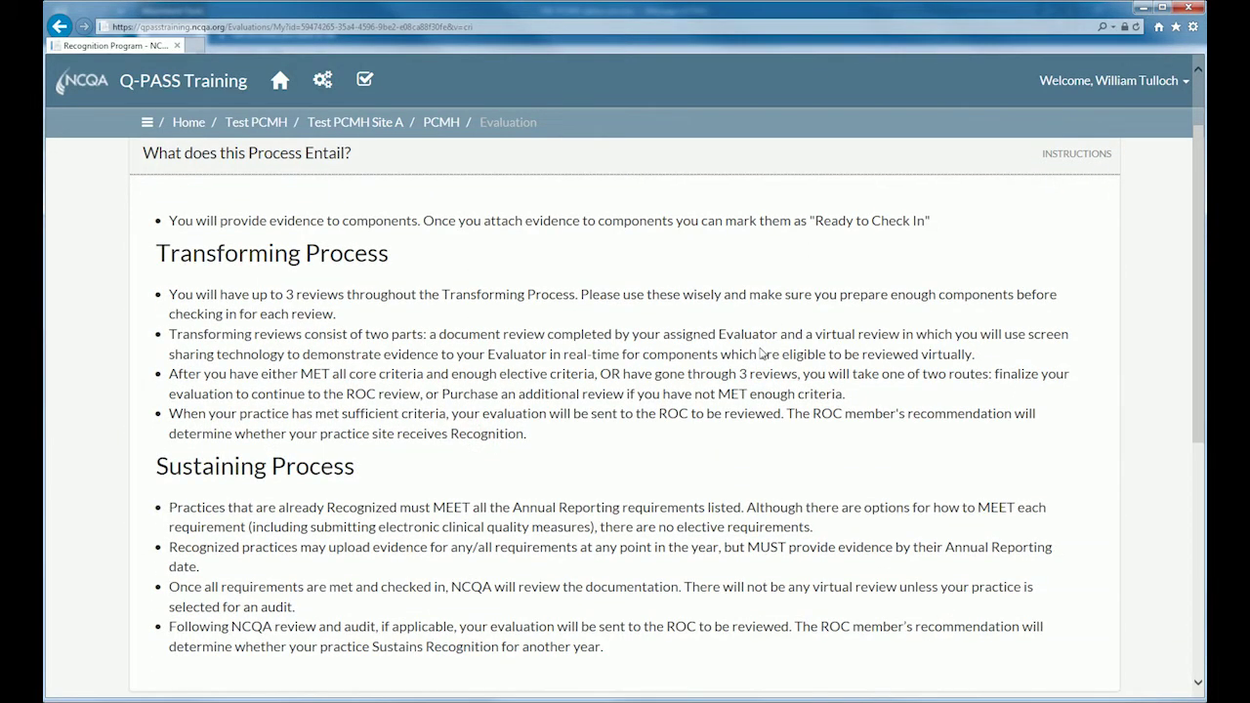
pyautogui.scroll(-1, 760, 351)
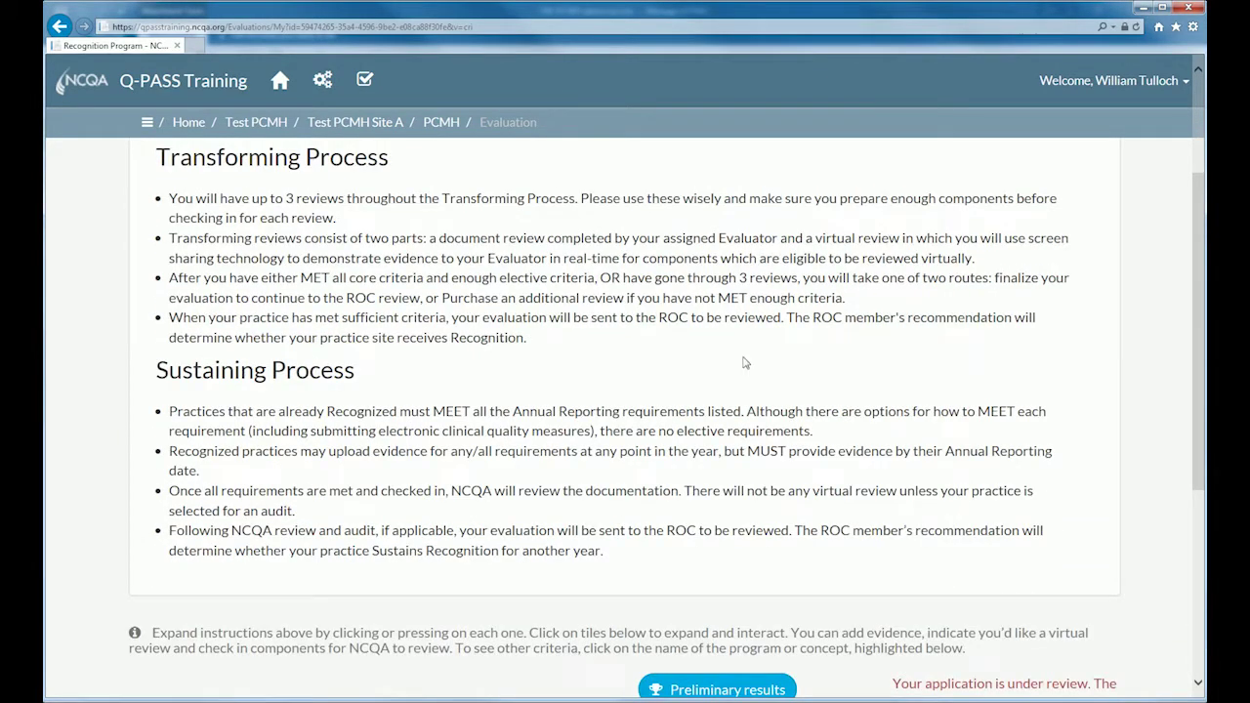
pyautogui.scroll(-4, 697, 350)
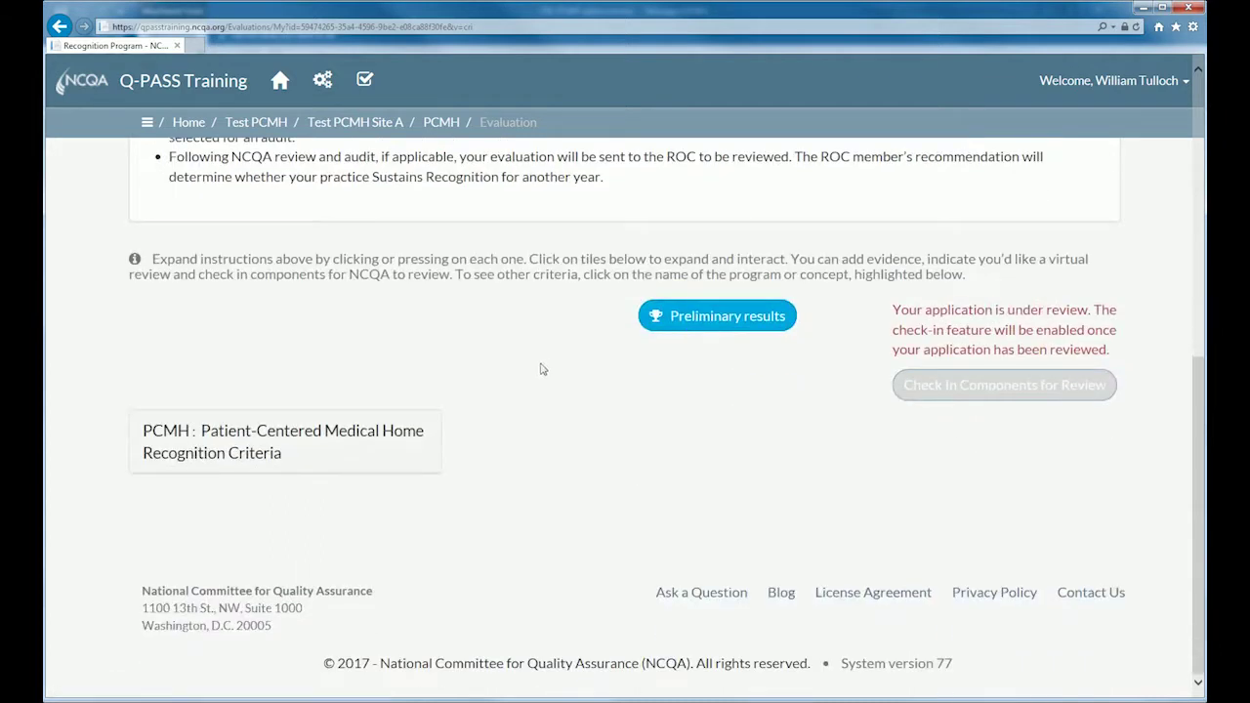
pyautogui.click(252, 451)
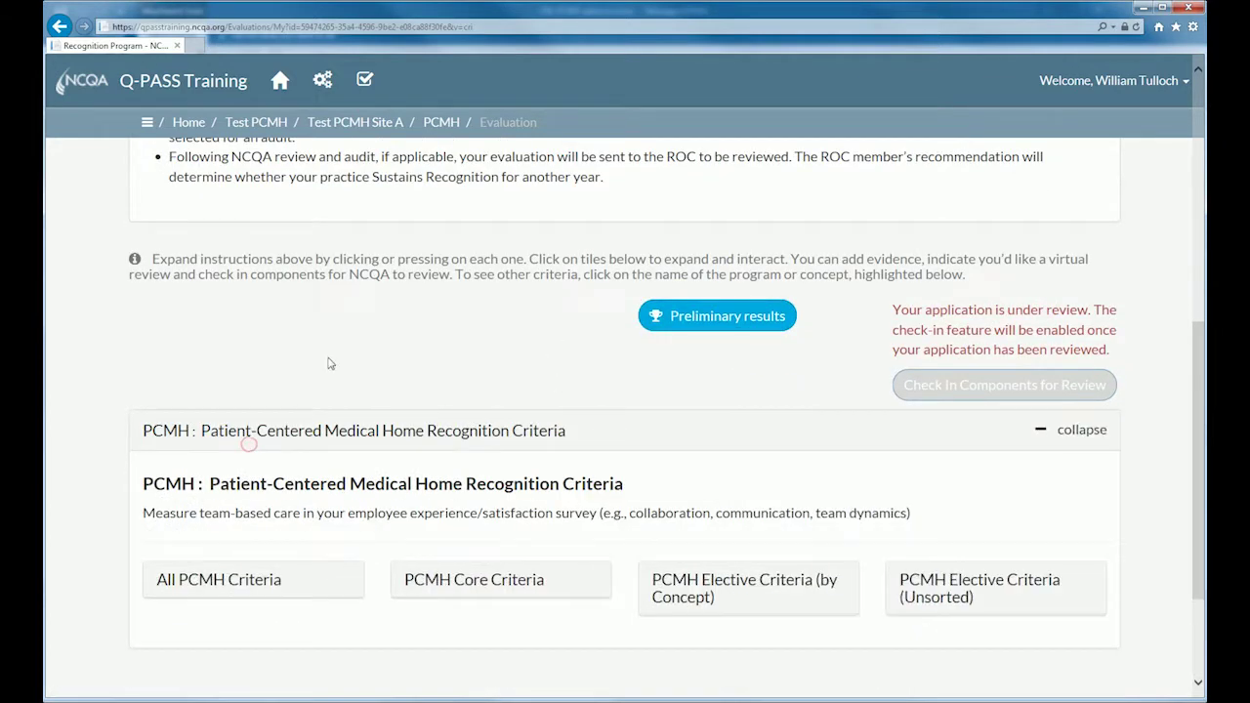
pyautogui.scroll(-2, 329, 360)
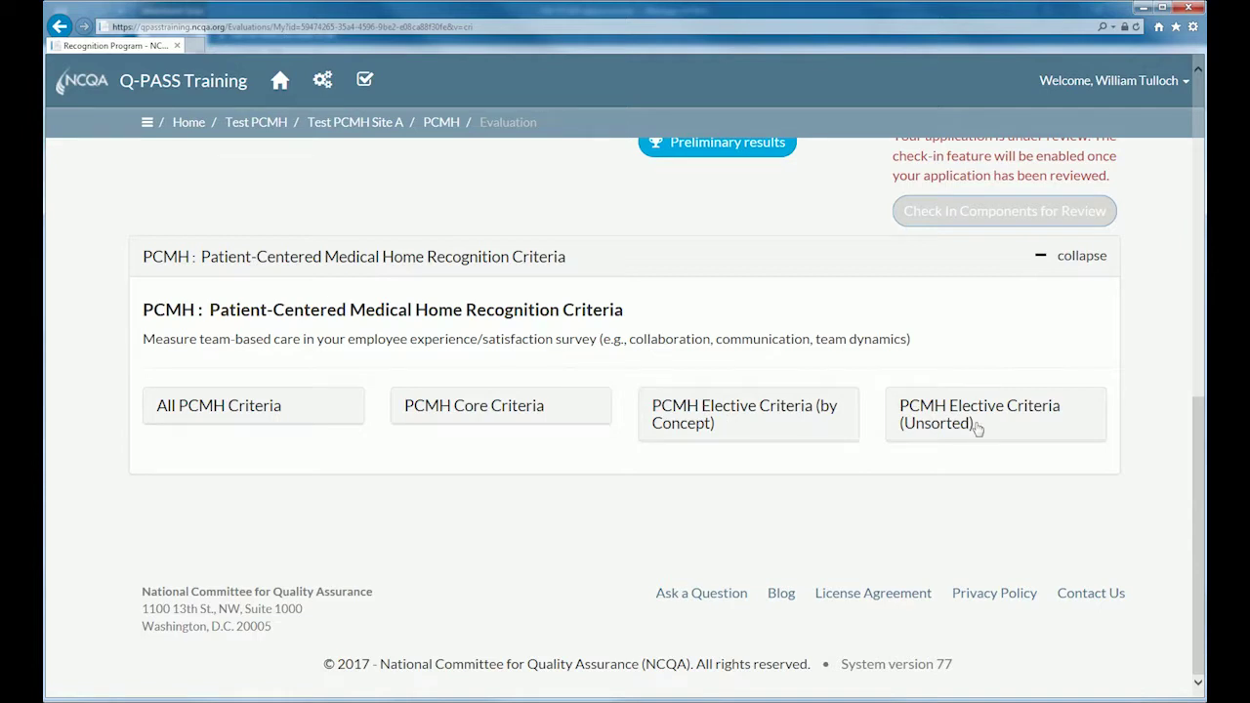
# Go through PCMH Core Criteria and AC to AC 01 Access Needs and Preferences, expanding Documented Process
pyautogui.click(467, 414)
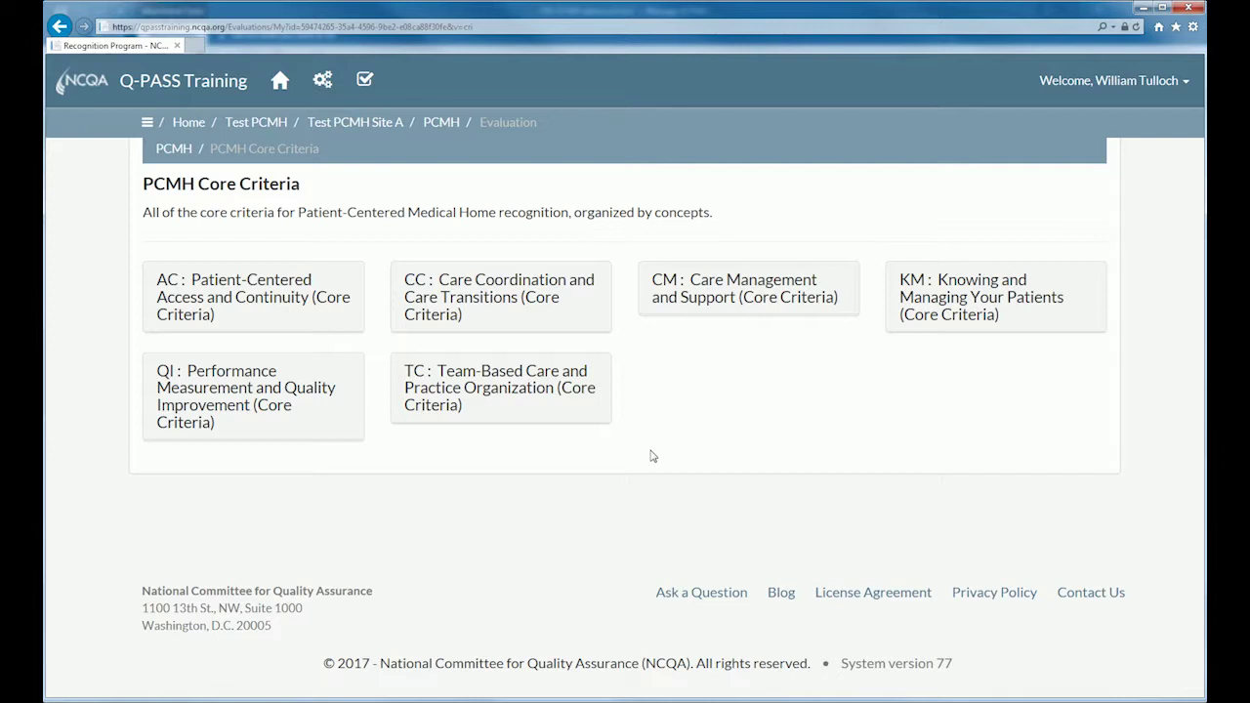
pyautogui.click(276, 297)
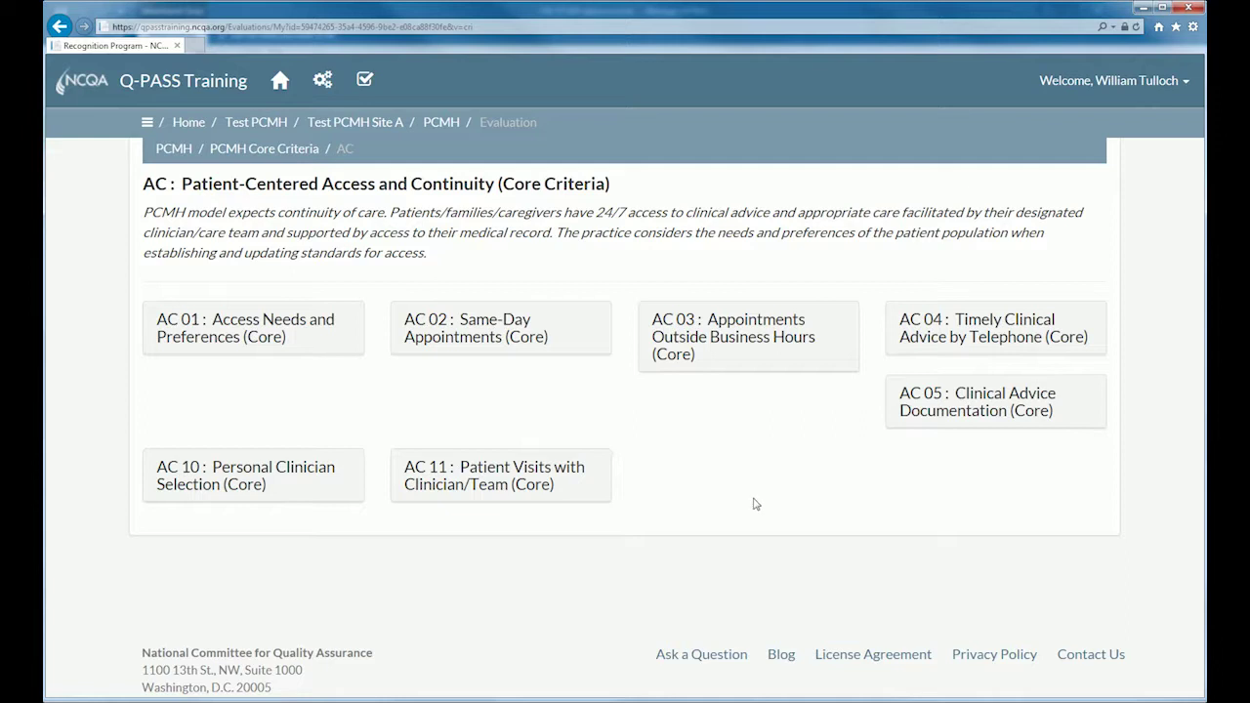
pyautogui.click(270, 328)
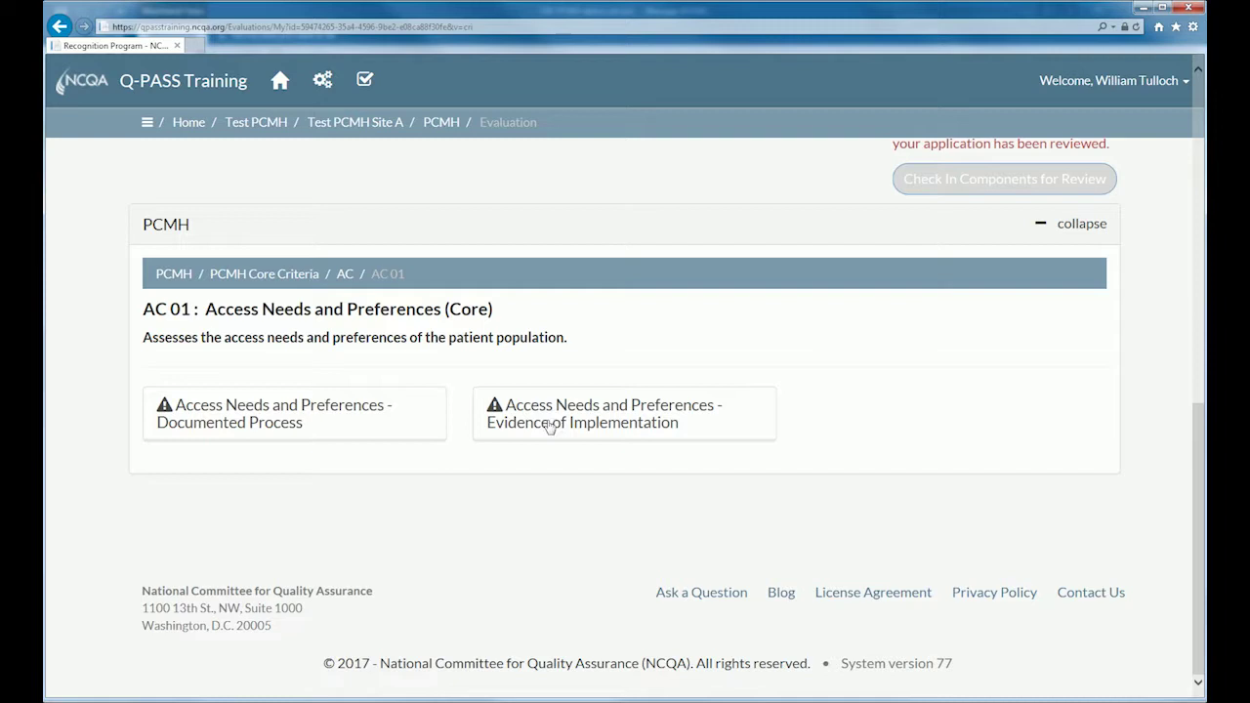
pyautogui.click(301, 414)
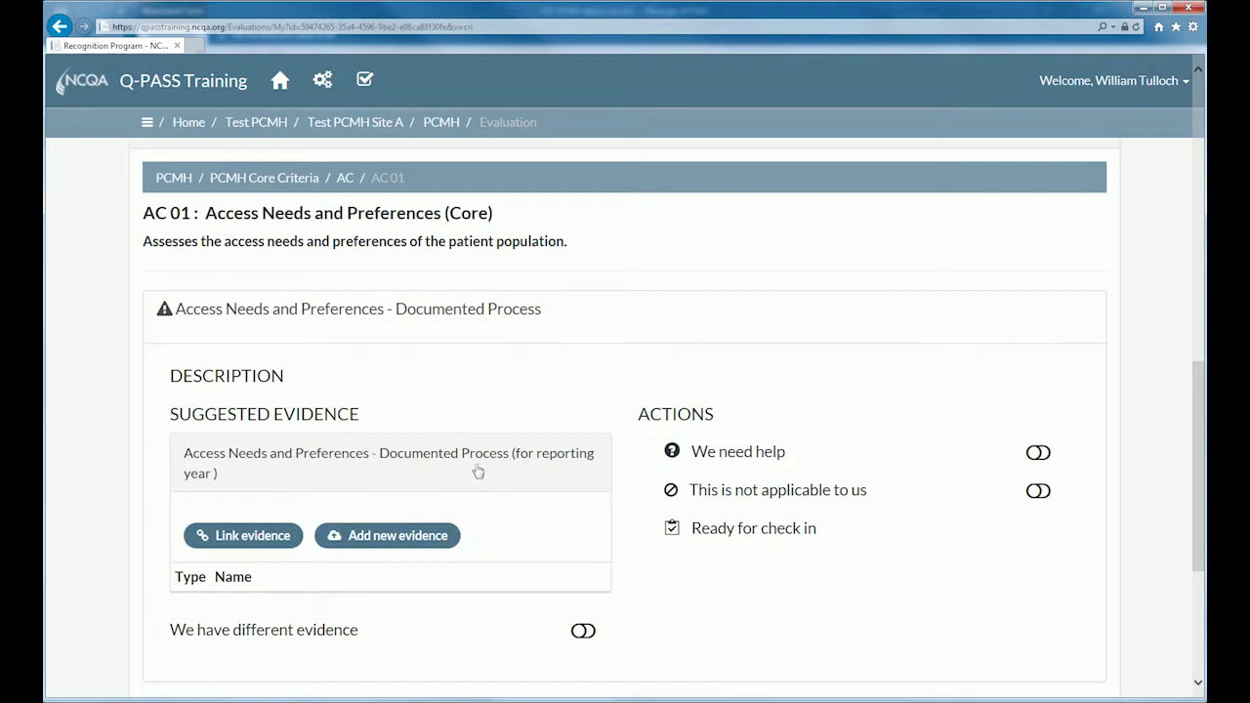
# Bring up the Documented Process new-evidence form with Document, Text and Hyperlink options
pyautogui.scroll(-1, 518, 486)
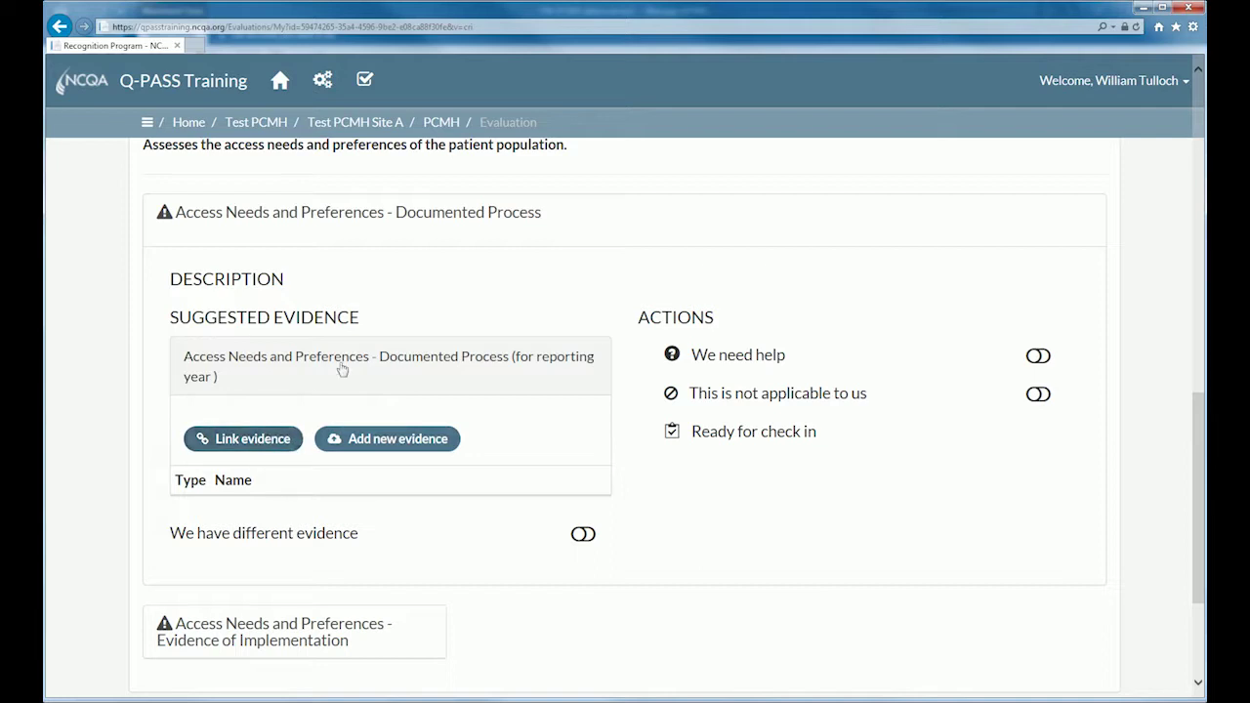
pyautogui.click(408, 445)
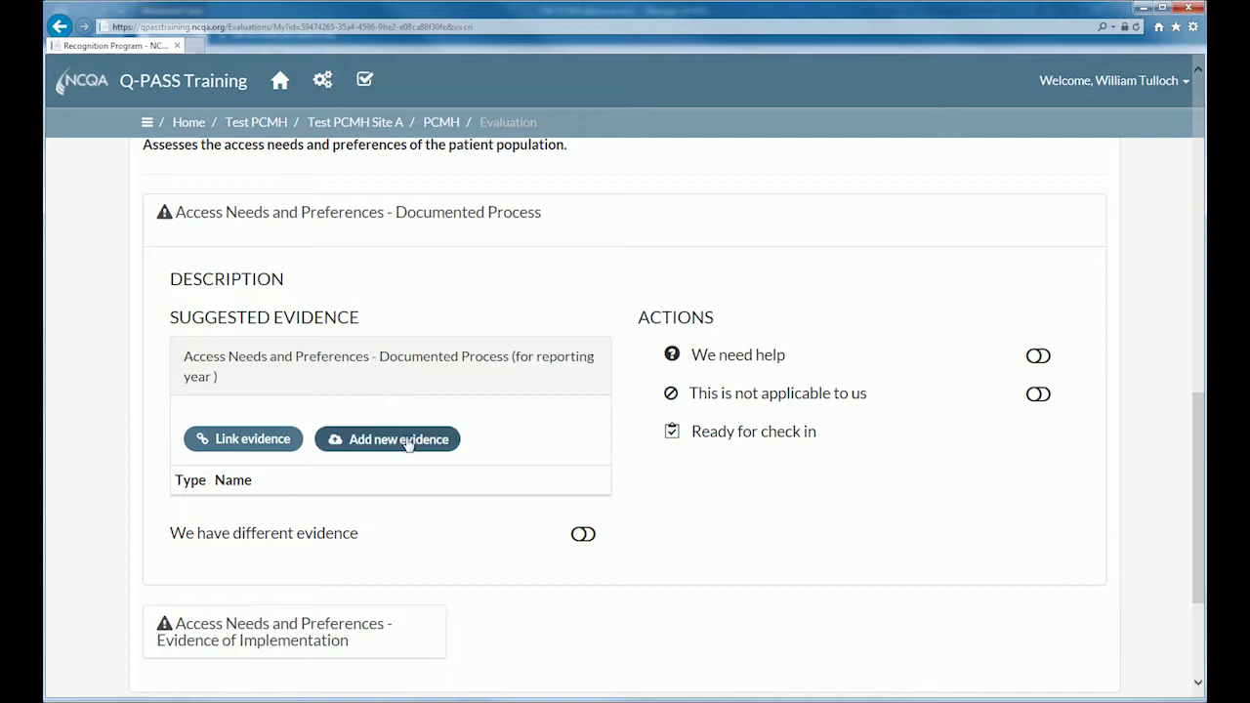
pyautogui.scroll(-2, 746, 518)
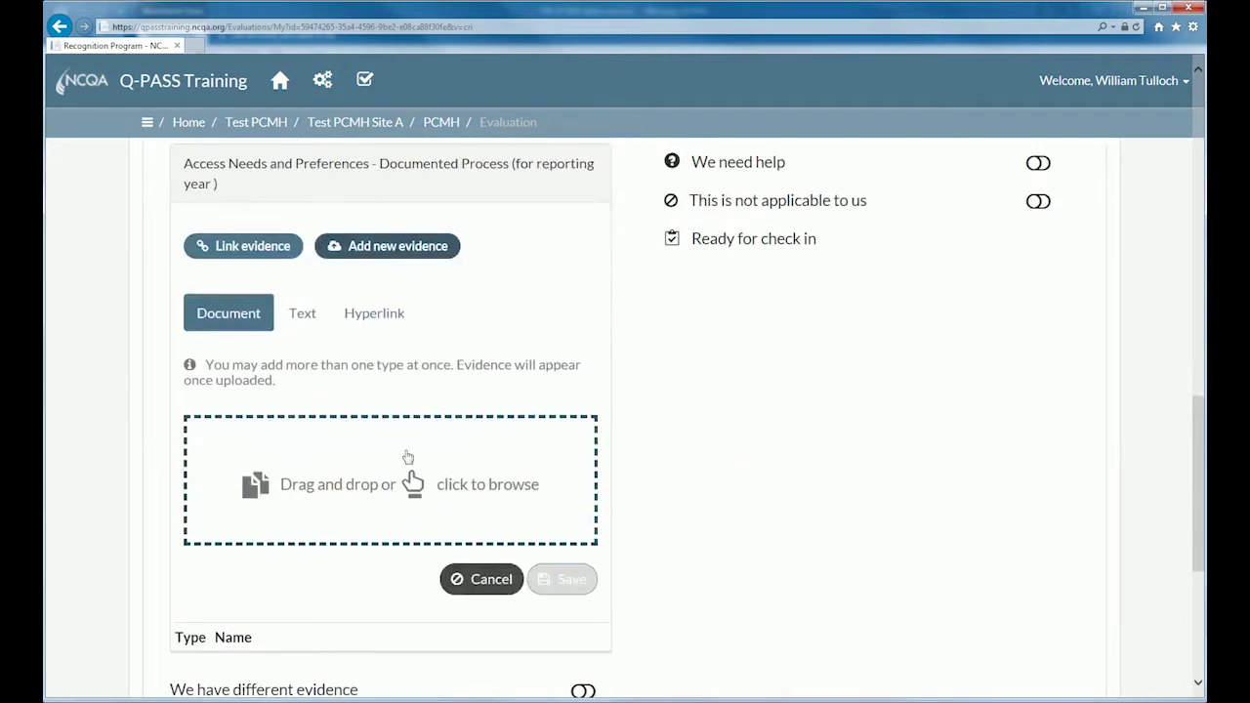
# Upload and save Representative Handbook as Documented Process evidence, then view its details
pyautogui.click(363, 487)
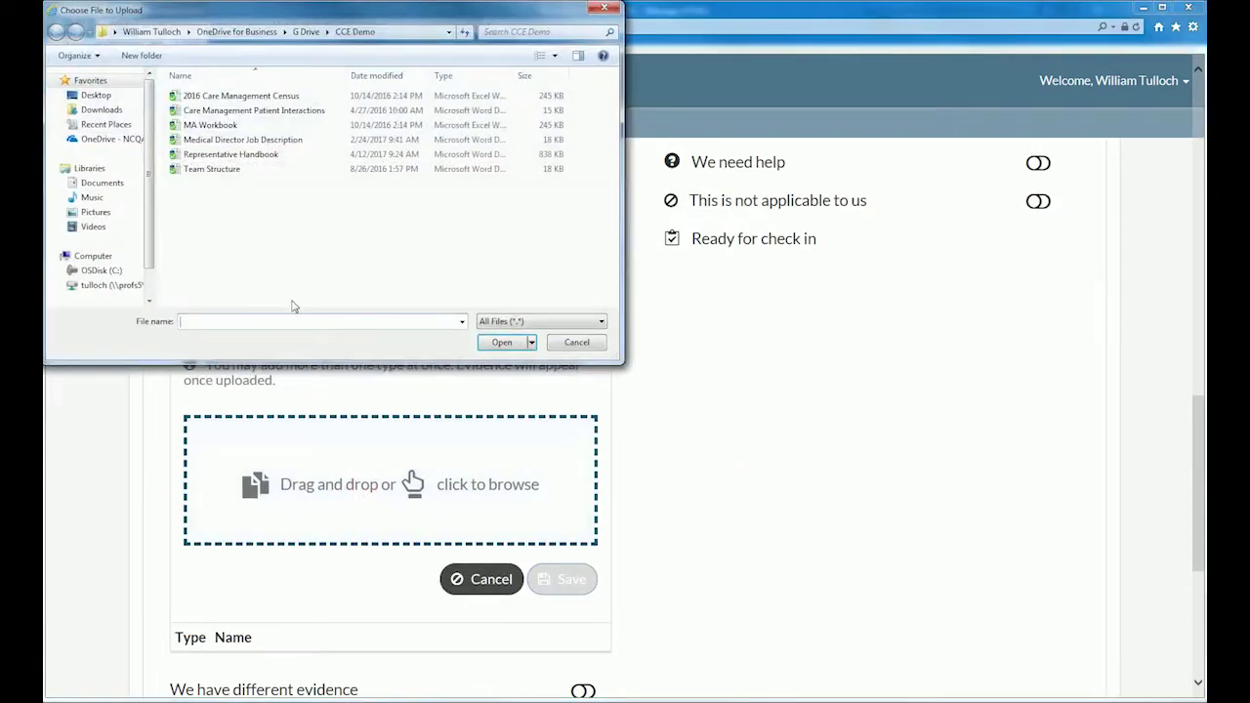
pyautogui.doubleClick(230, 154)
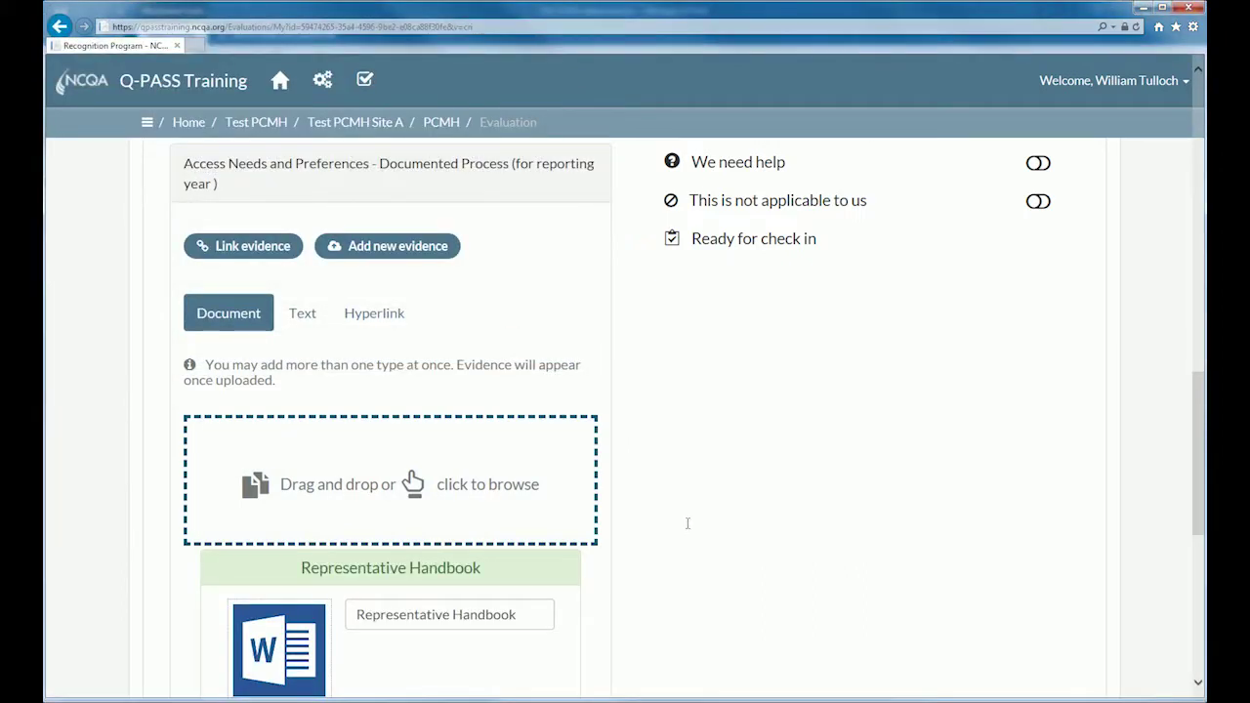
pyautogui.scroll(2, 429, 442)
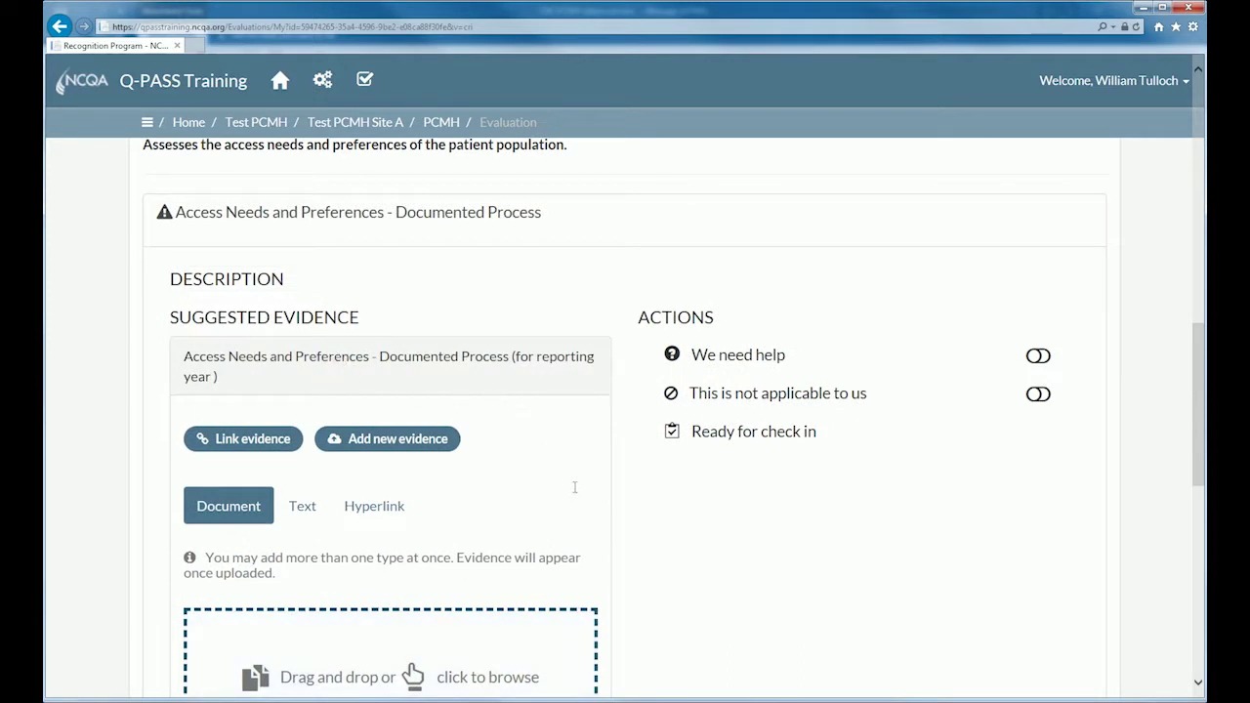
pyautogui.scroll(-3, 681, 504)
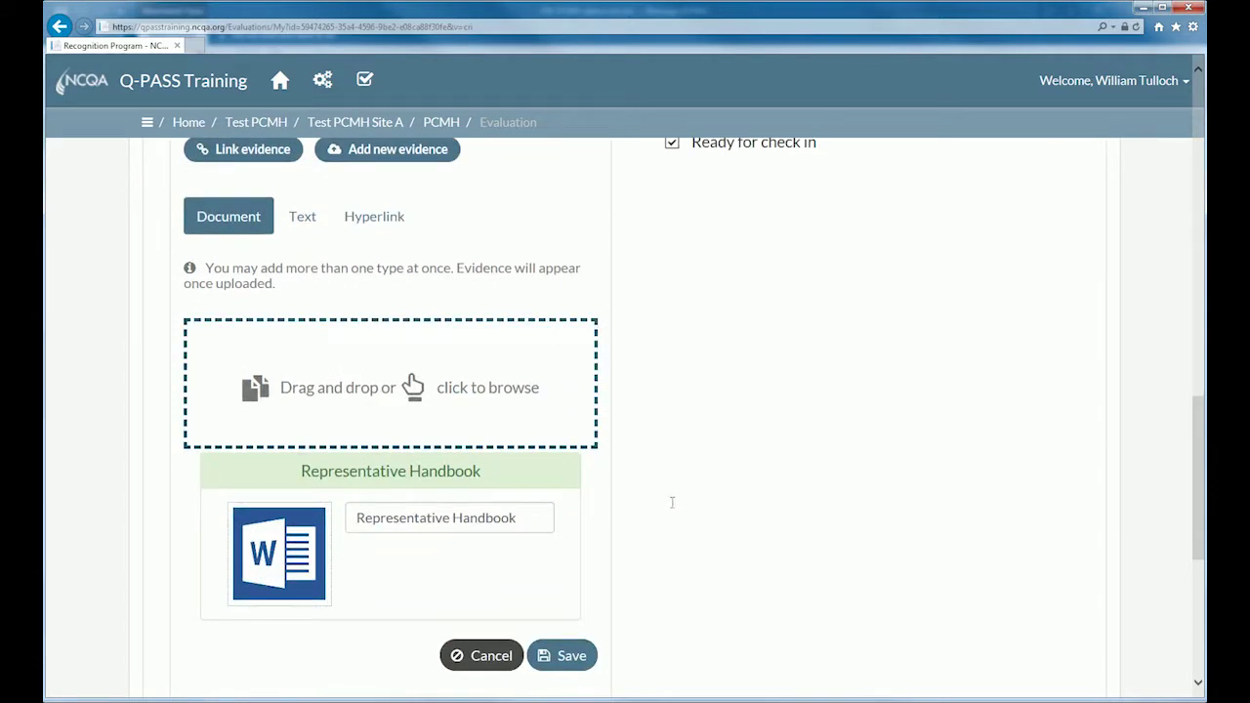
pyautogui.click(561, 657)
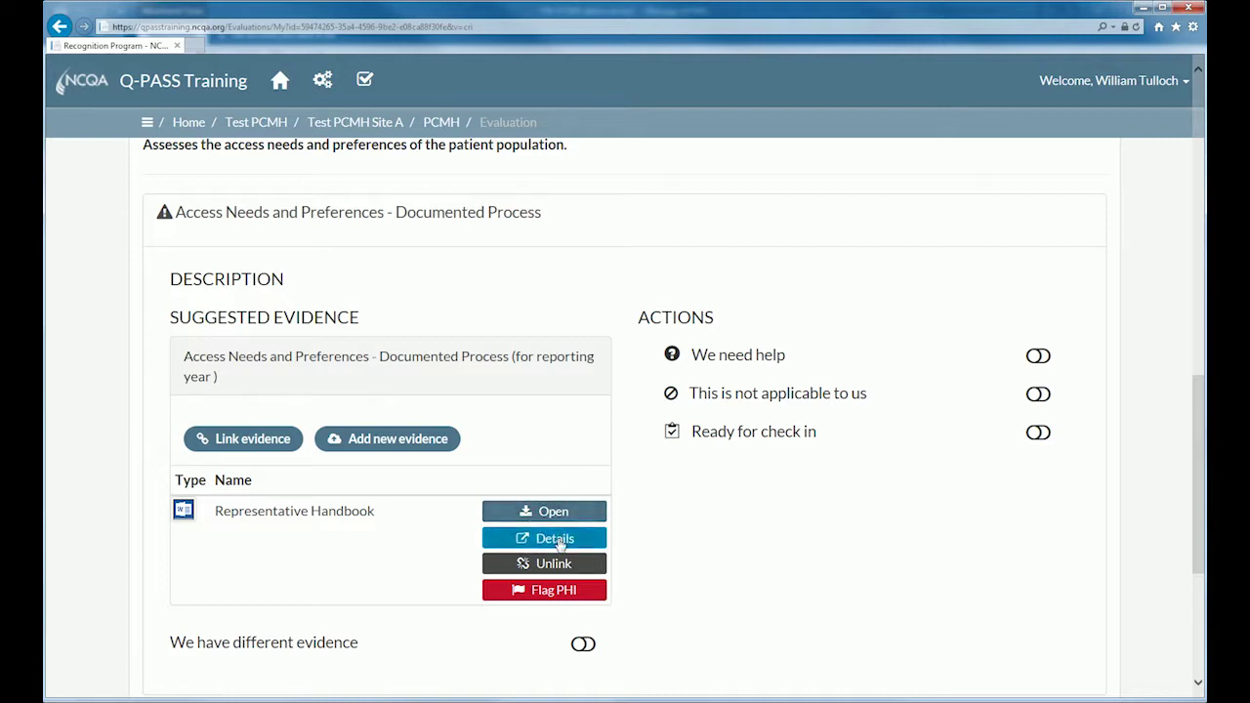
pyautogui.click(547, 537)
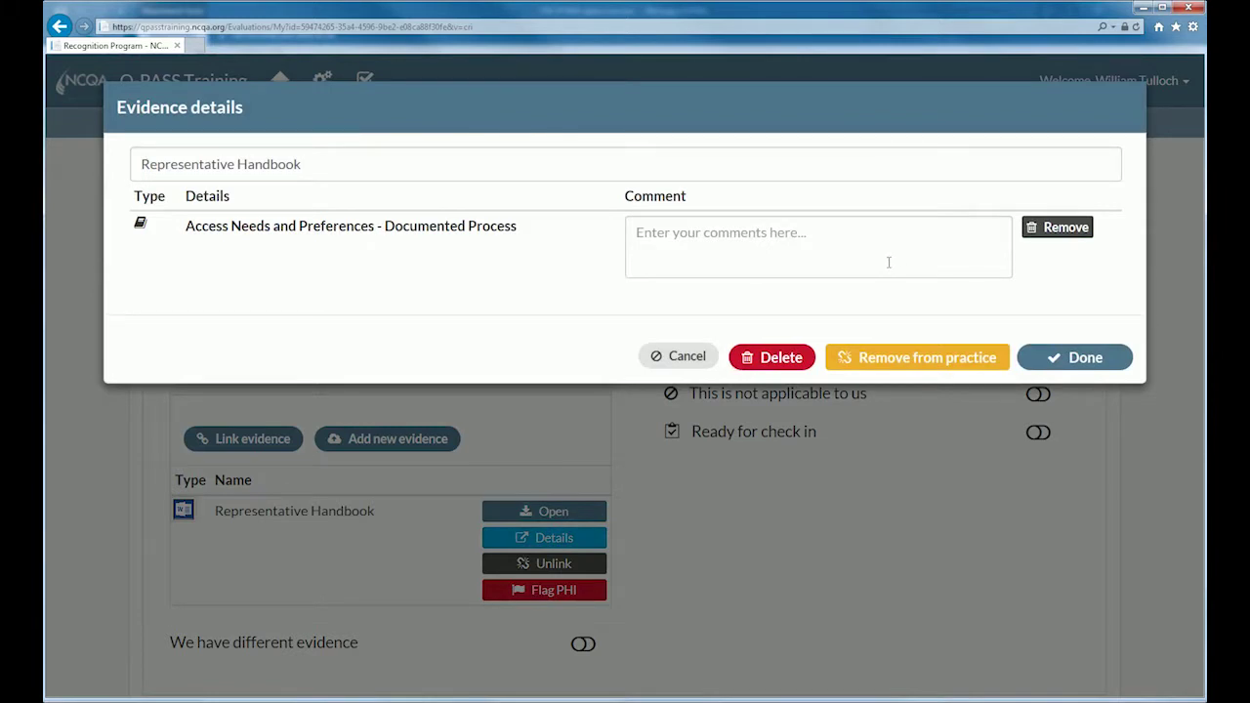
pyautogui.click(1074, 357)
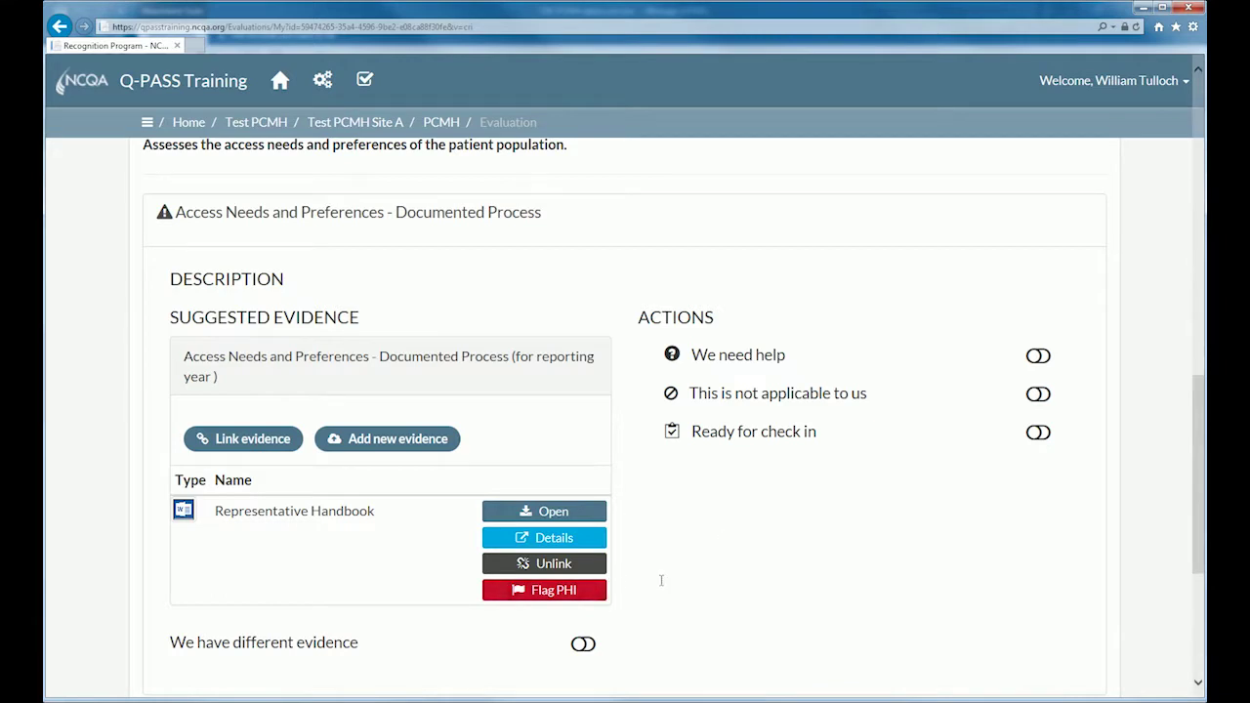
pyautogui.scroll(-2, 702, 524)
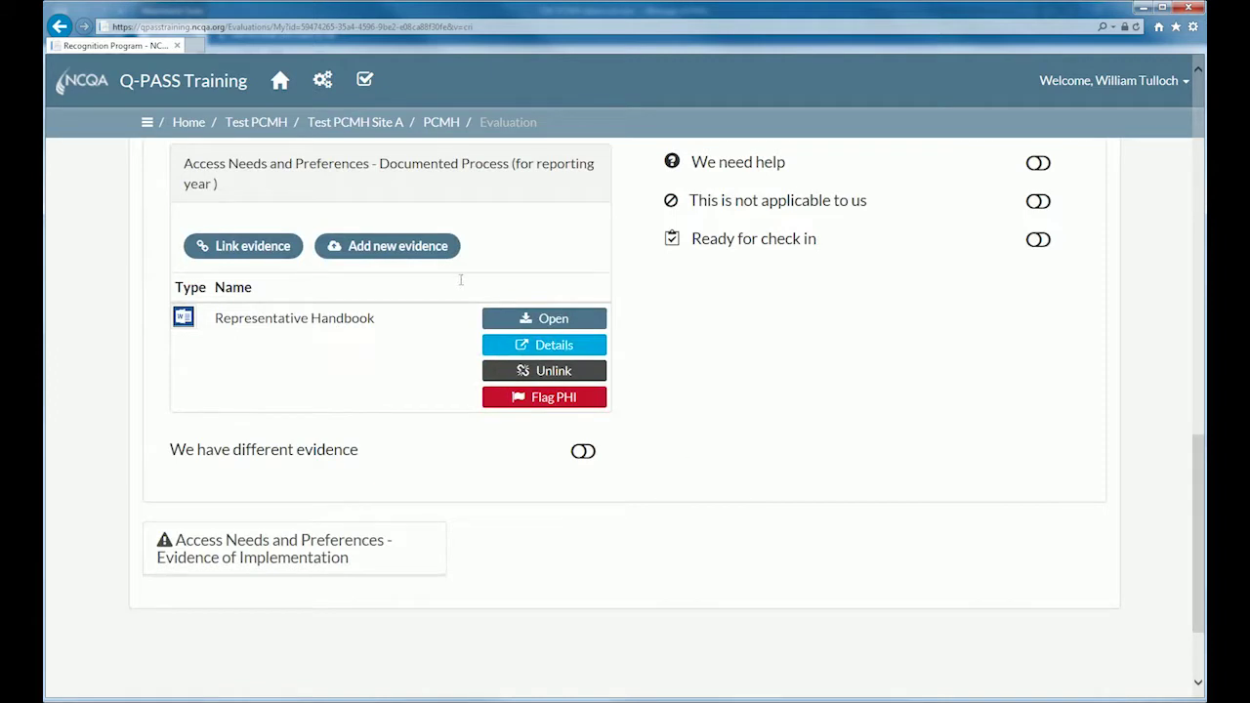
pyautogui.click(583, 452)
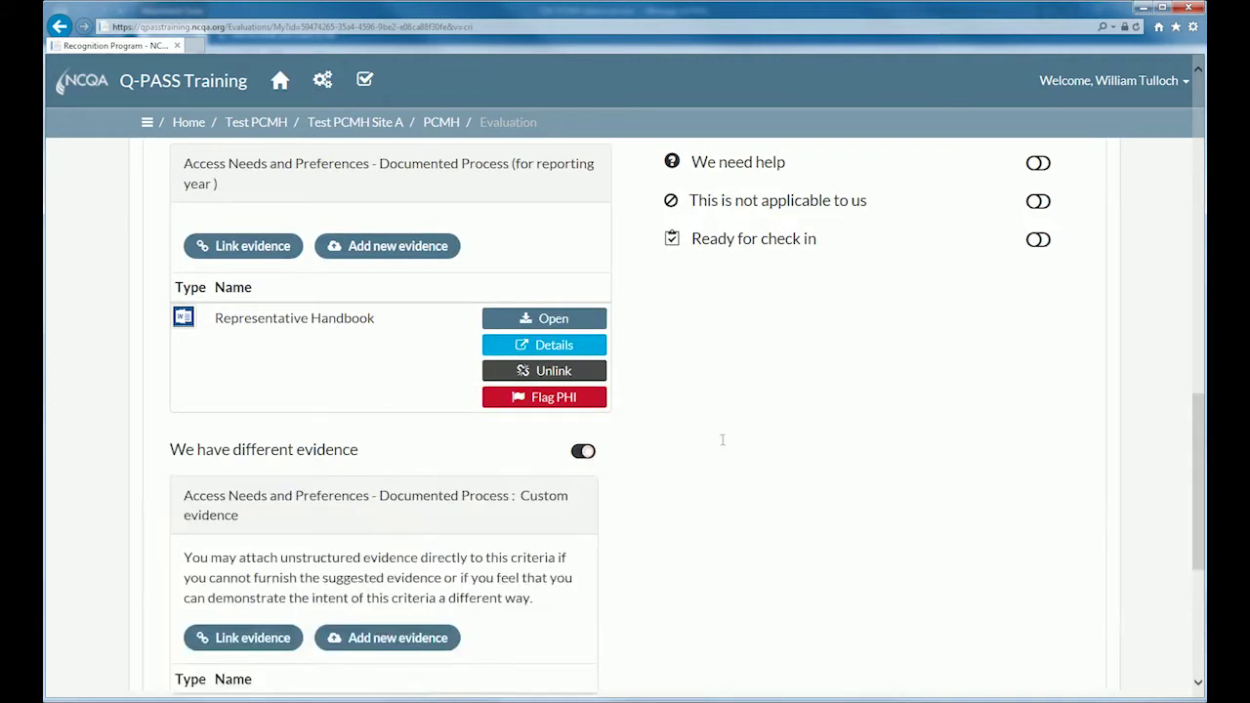
pyautogui.scroll(-1, 688, 476)
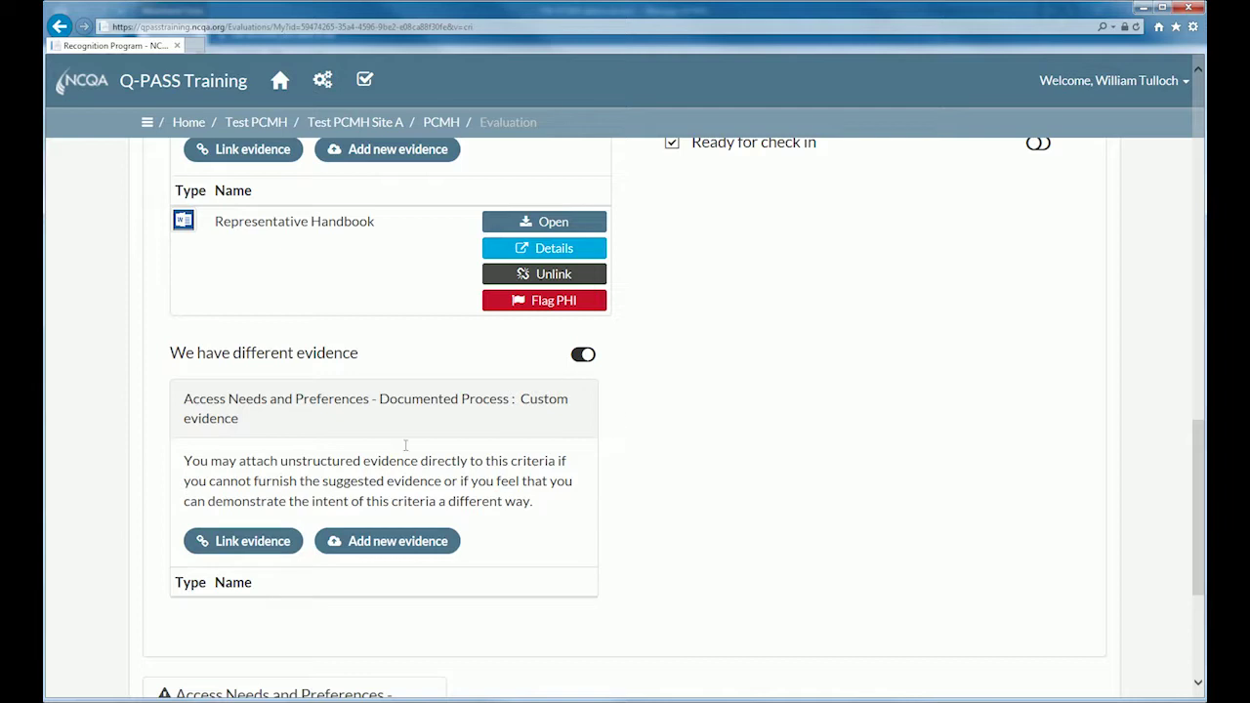
pyautogui.click(582, 355)
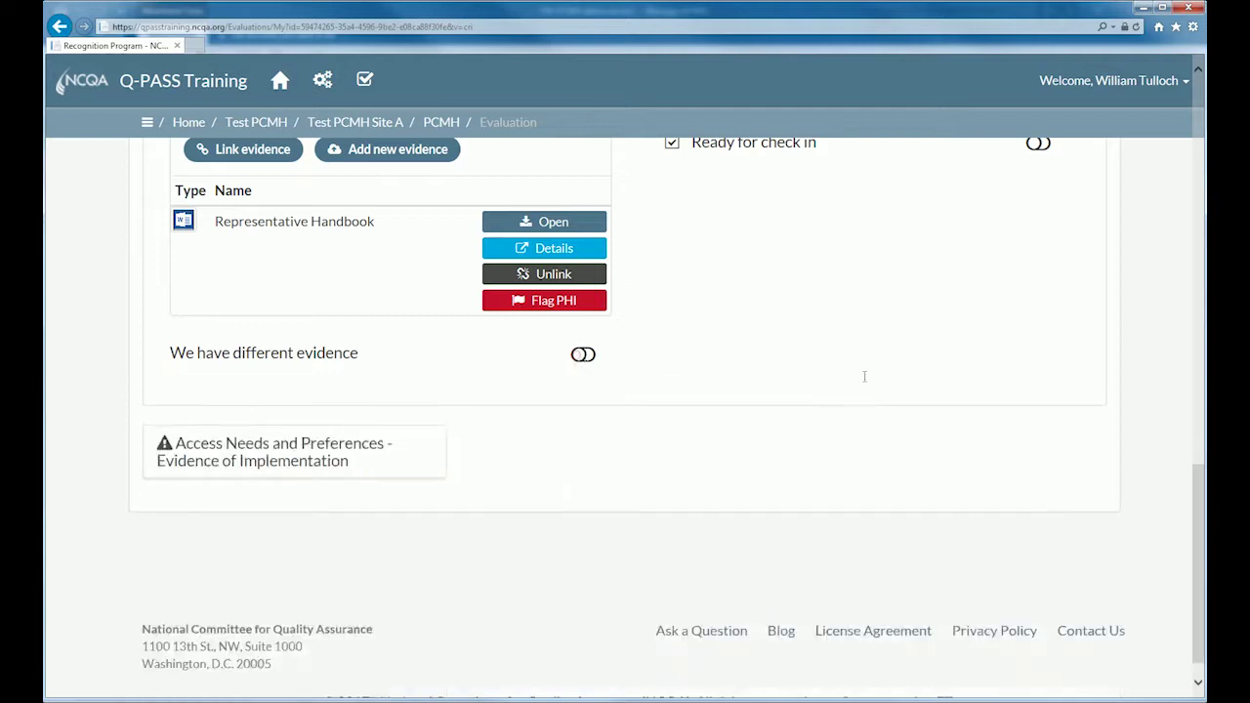
pyautogui.scroll(3, 797, 498)
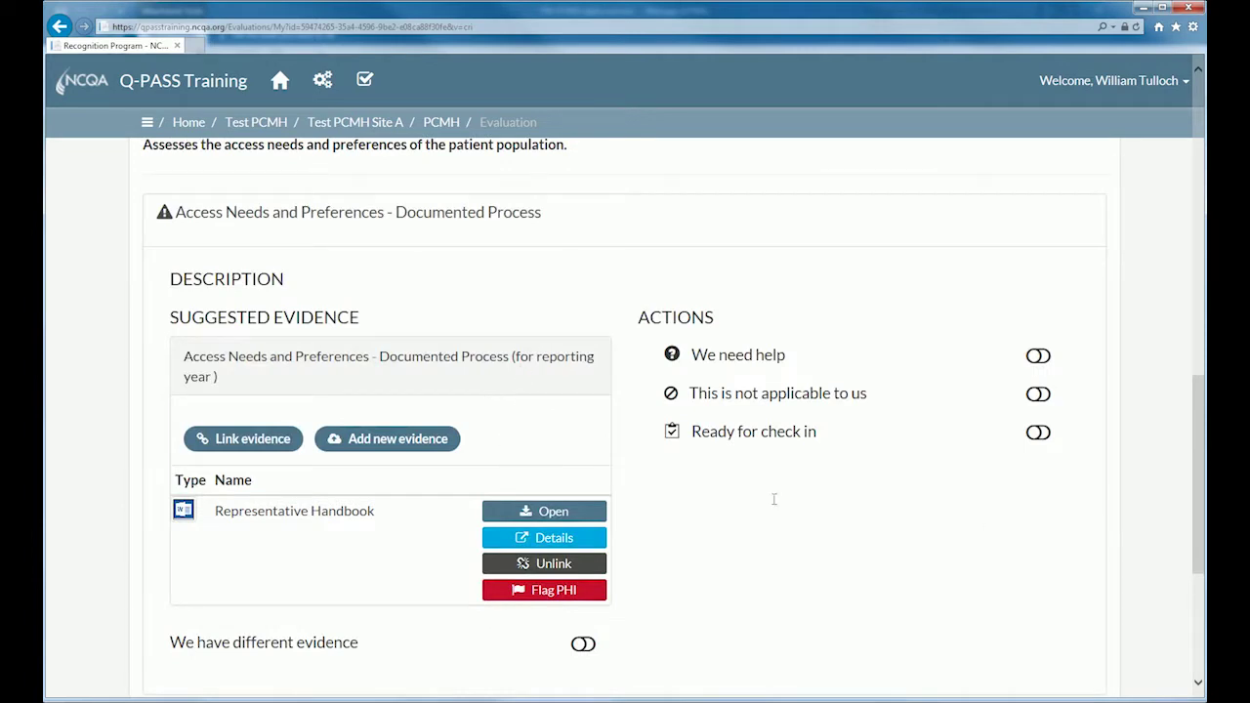
pyautogui.click(1038, 433)
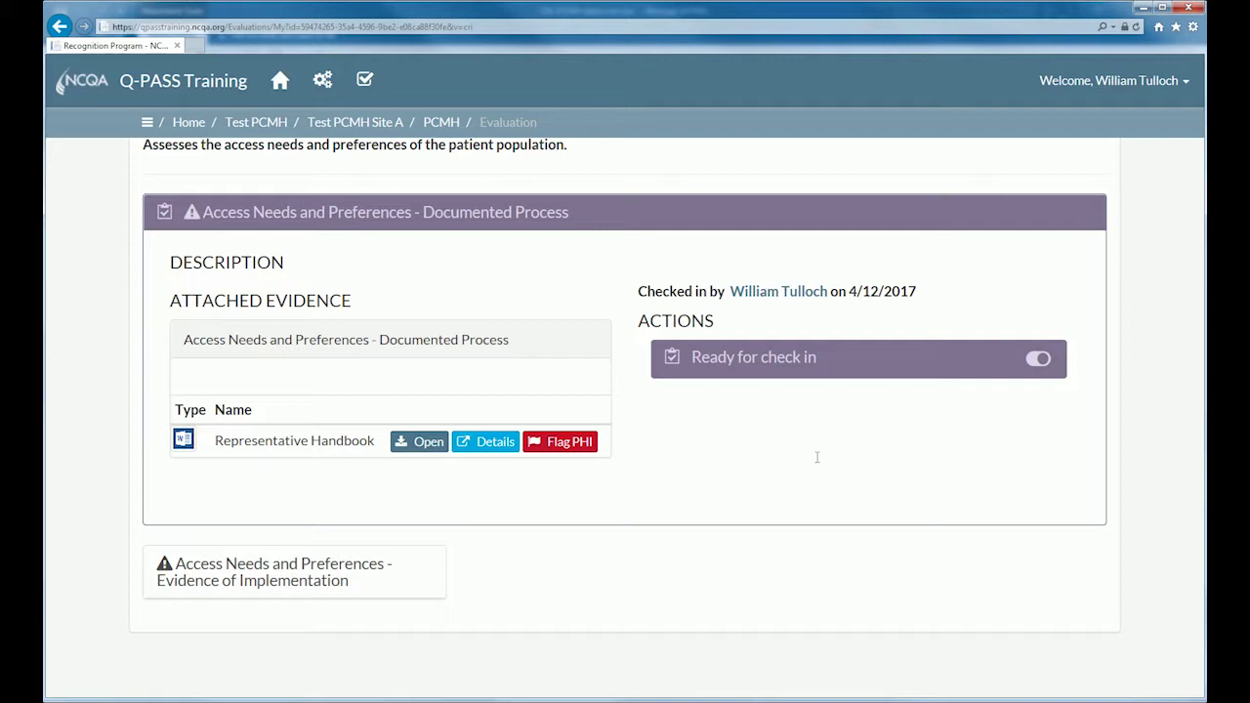
pyautogui.click(1038, 358)
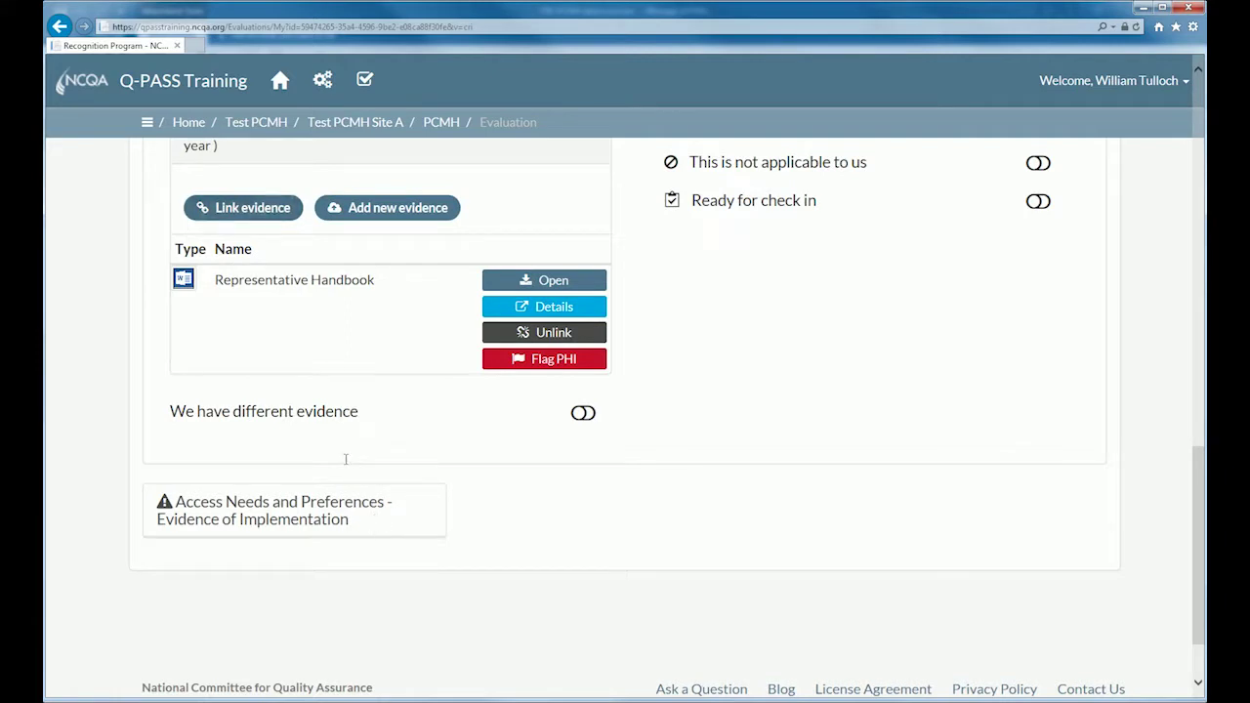
pyautogui.click(337, 507)
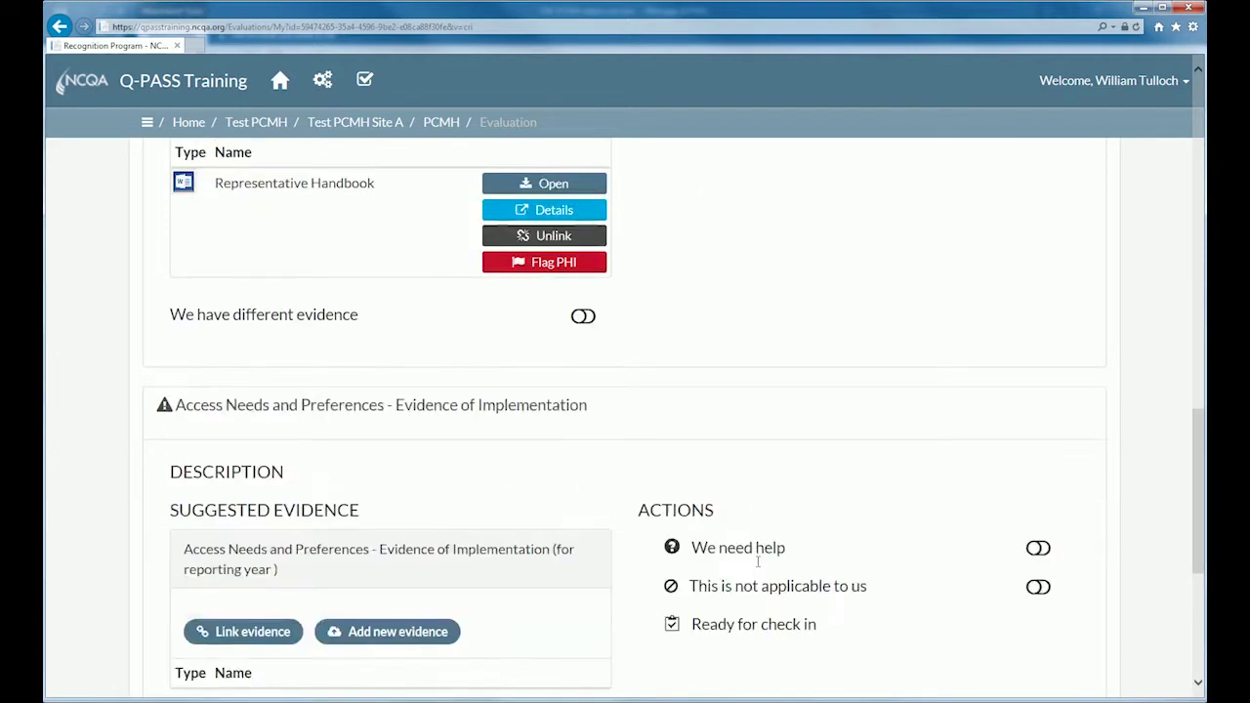
pyautogui.scroll(-1, 686, 537)
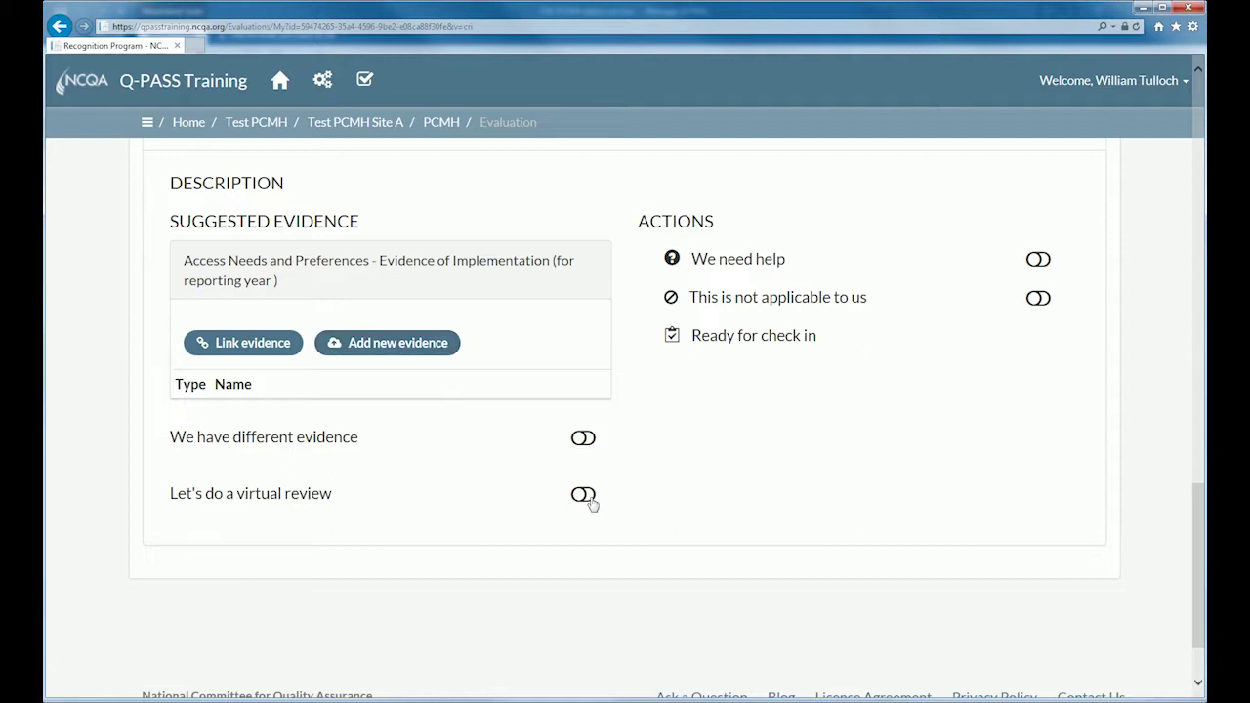
pyautogui.scroll(3, 510, 496)
pyautogui.scroll(1, 510, 496)
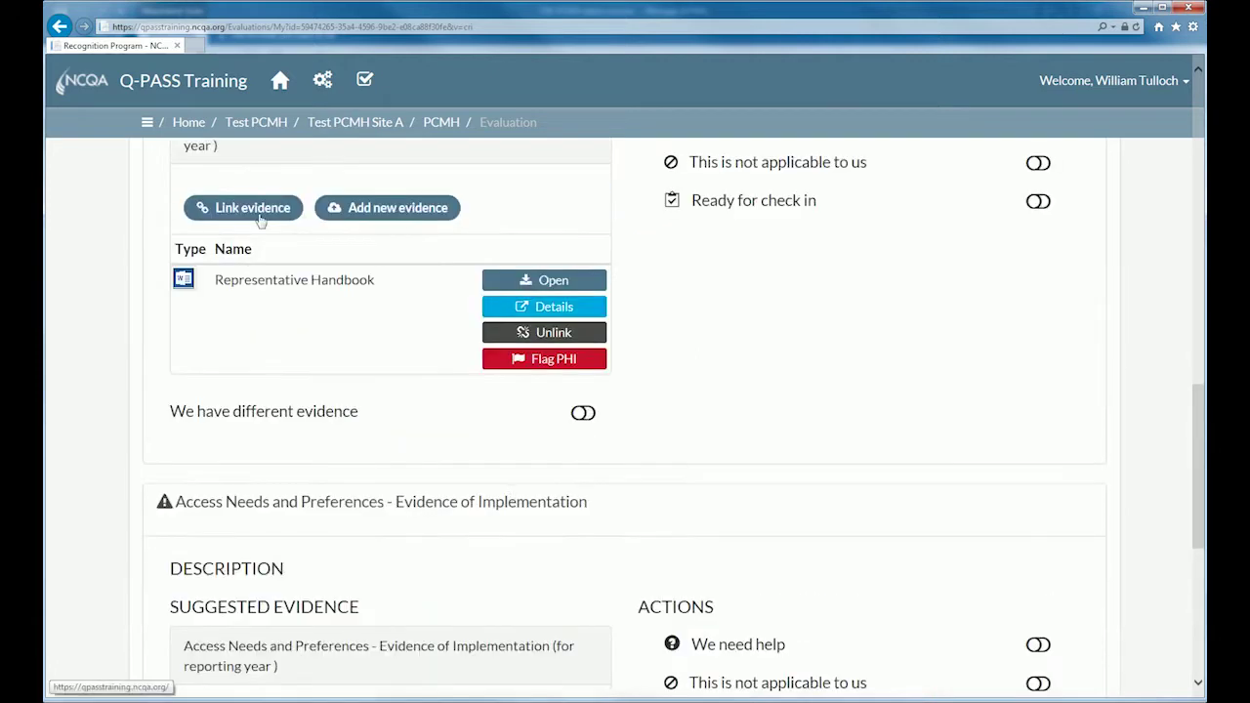
pyautogui.scroll(1, 440, 446)
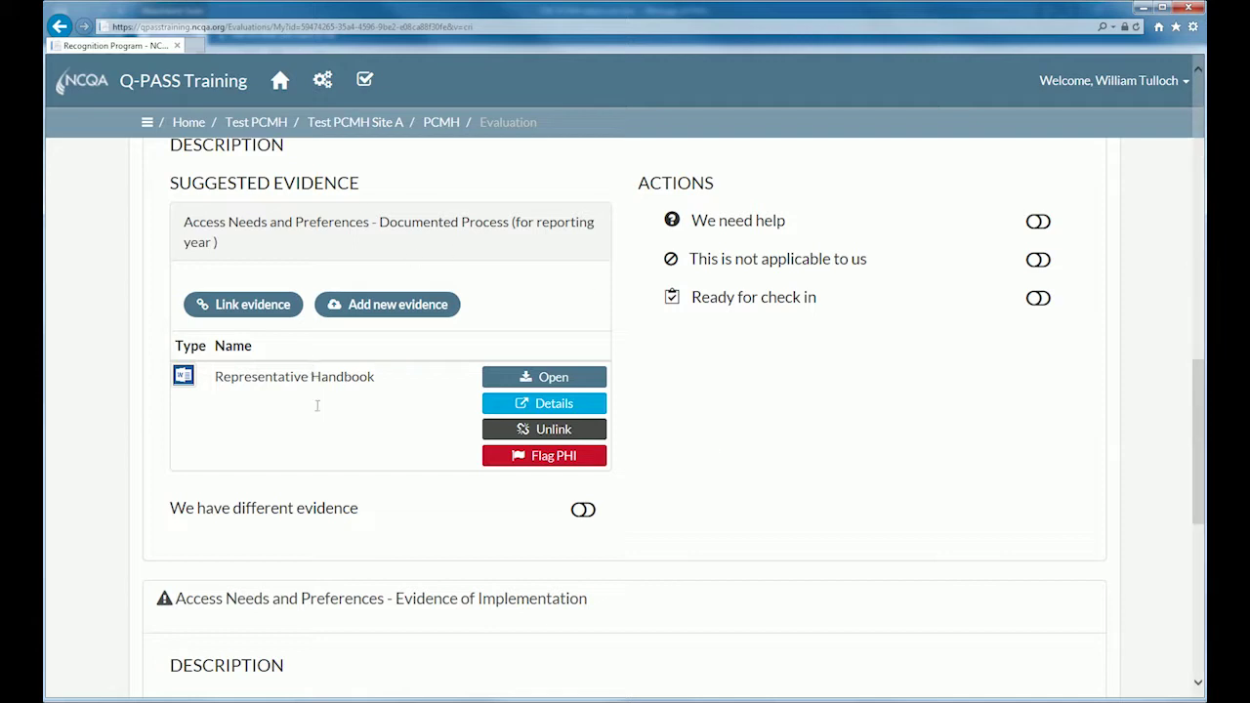
pyautogui.scroll(-4, 606, 424)
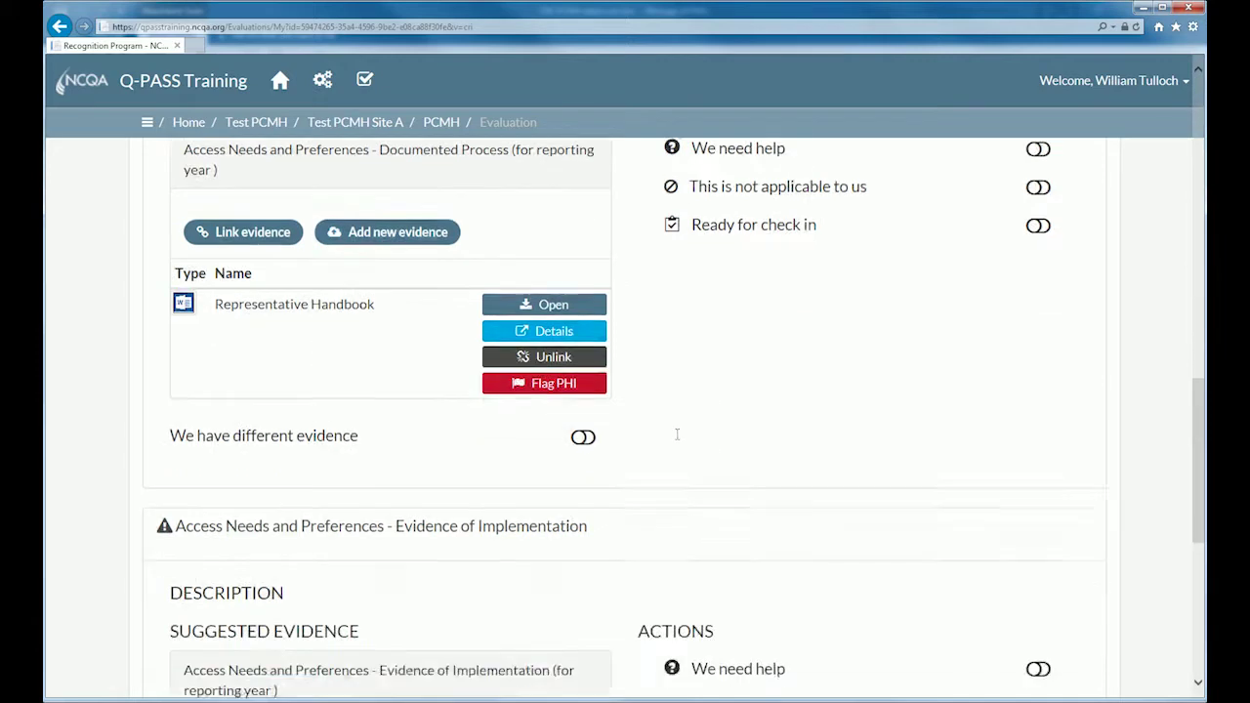
pyautogui.scroll(-1, 501, 433)
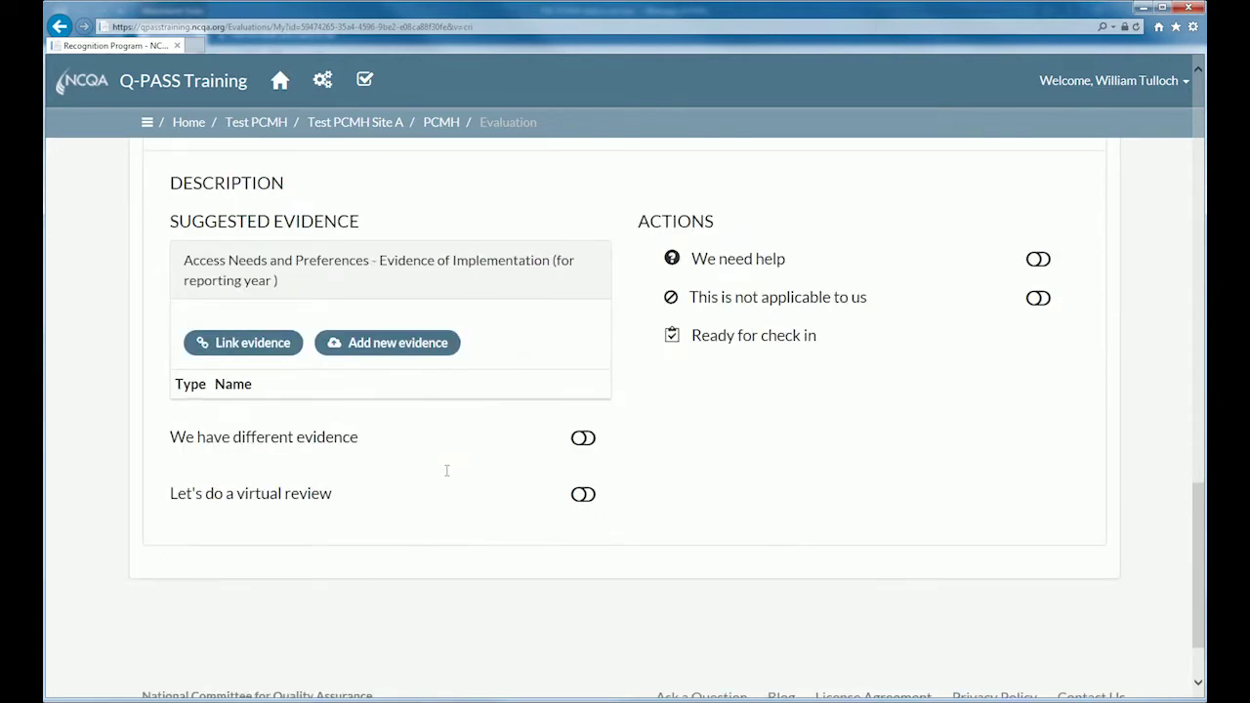
# Request a virtual review with a report, then check in Evidence of Implementation and Documented Process
pyautogui.click(583, 495)
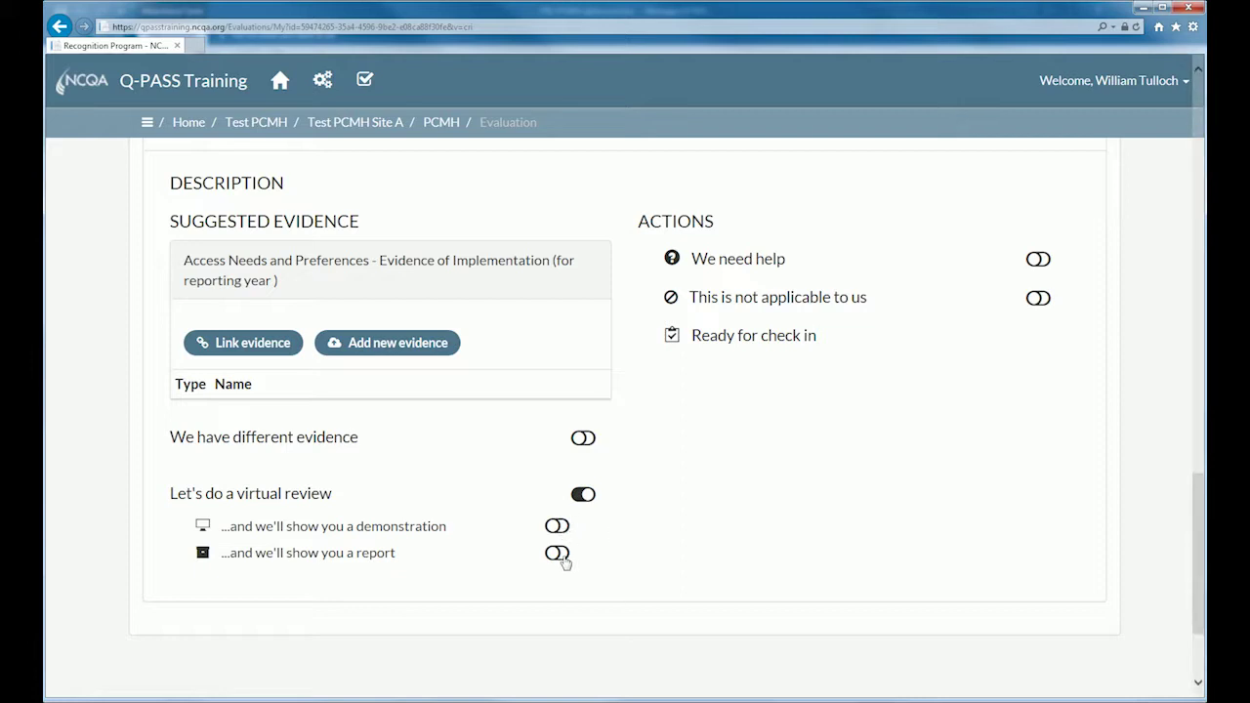
pyautogui.click(560, 553)
pyautogui.scroll(2, 662, 532)
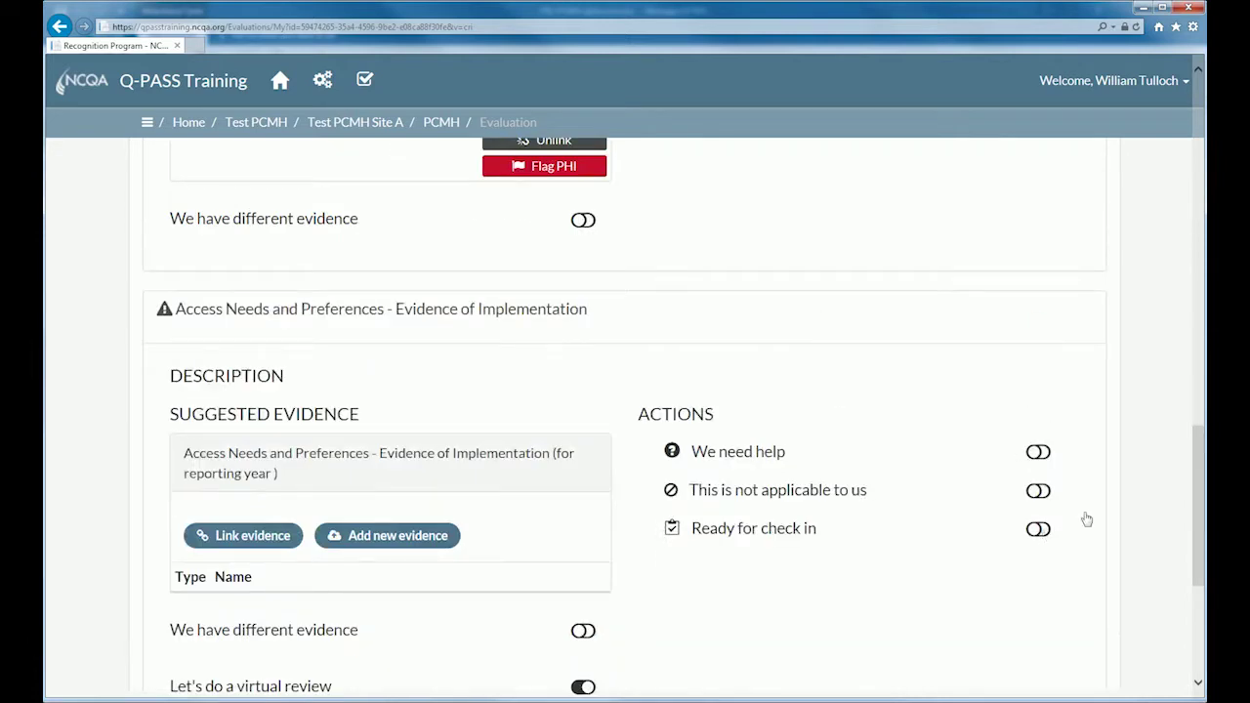
pyautogui.click(1039, 528)
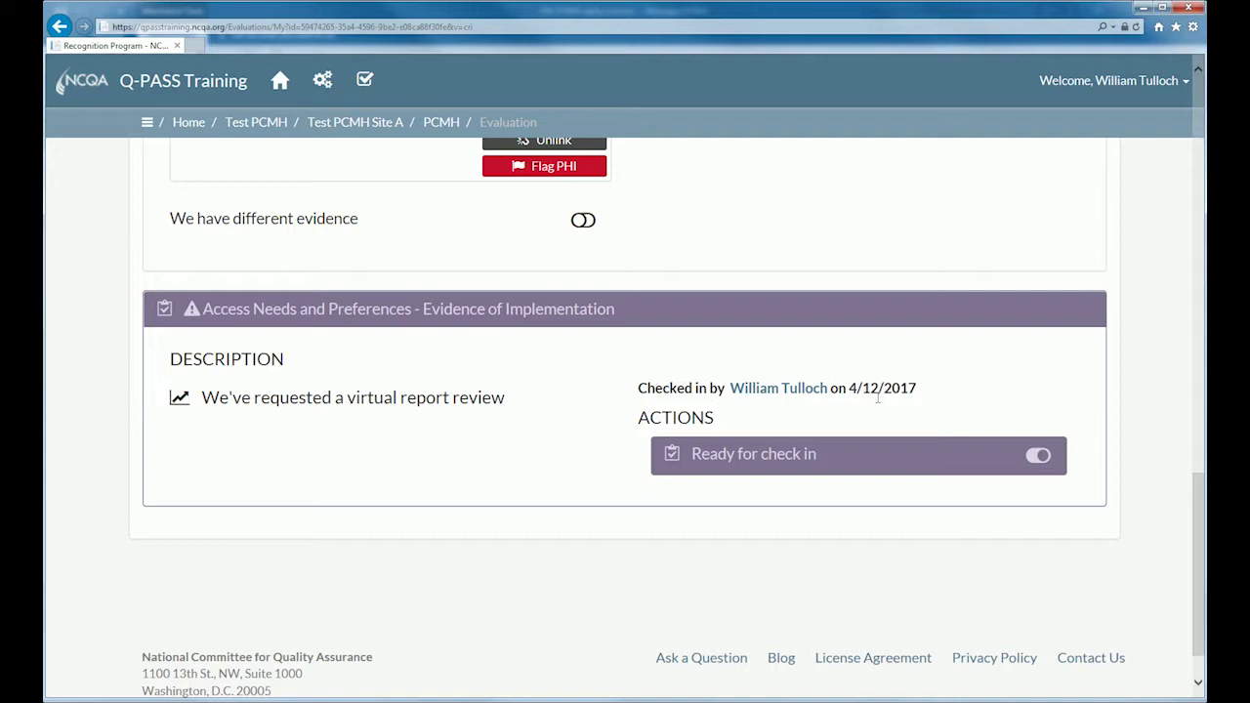
pyautogui.scroll(4, 877, 398)
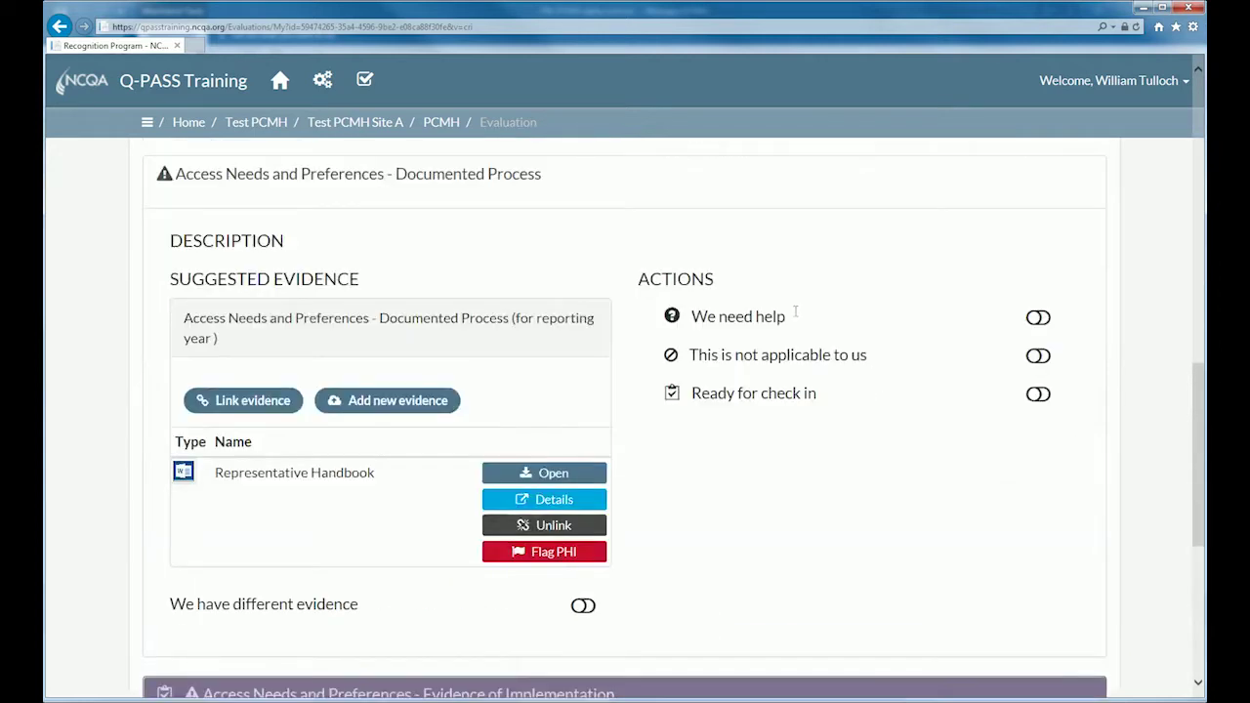
pyautogui.click(1039, 395)
pyautogui.scroll(-1, 1093, 439)
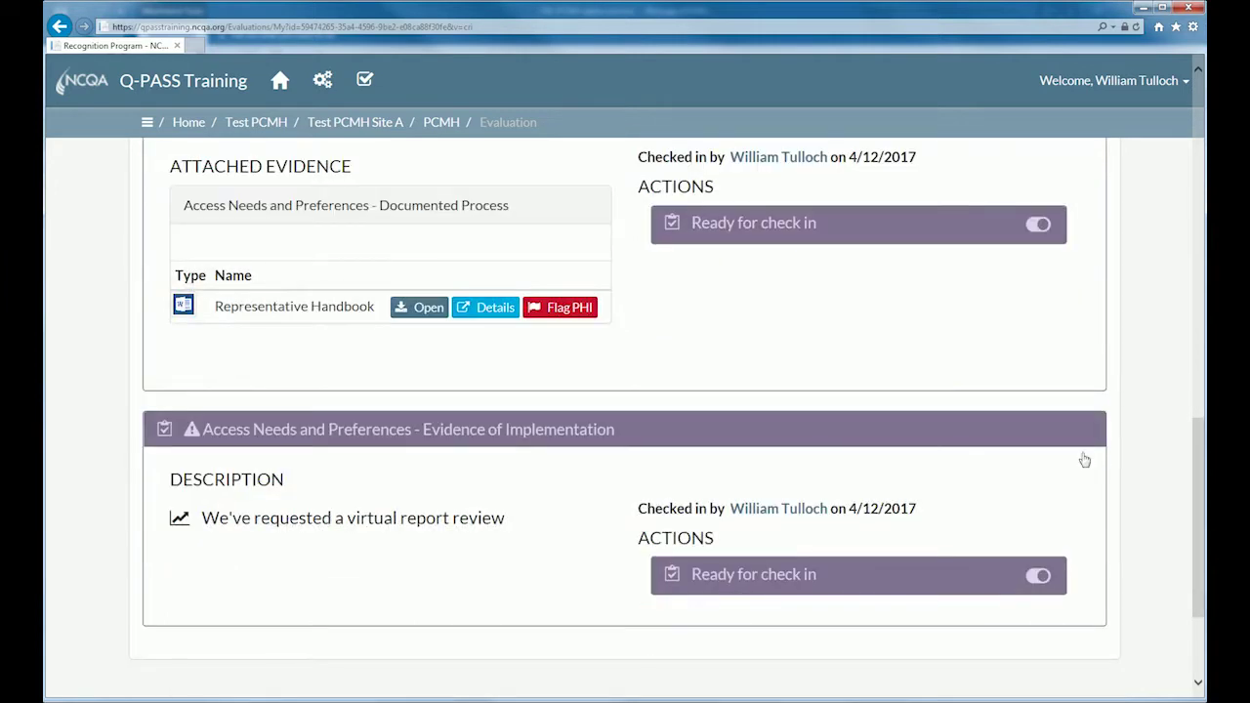
pyautogui.scroll(1, 1084, 459)
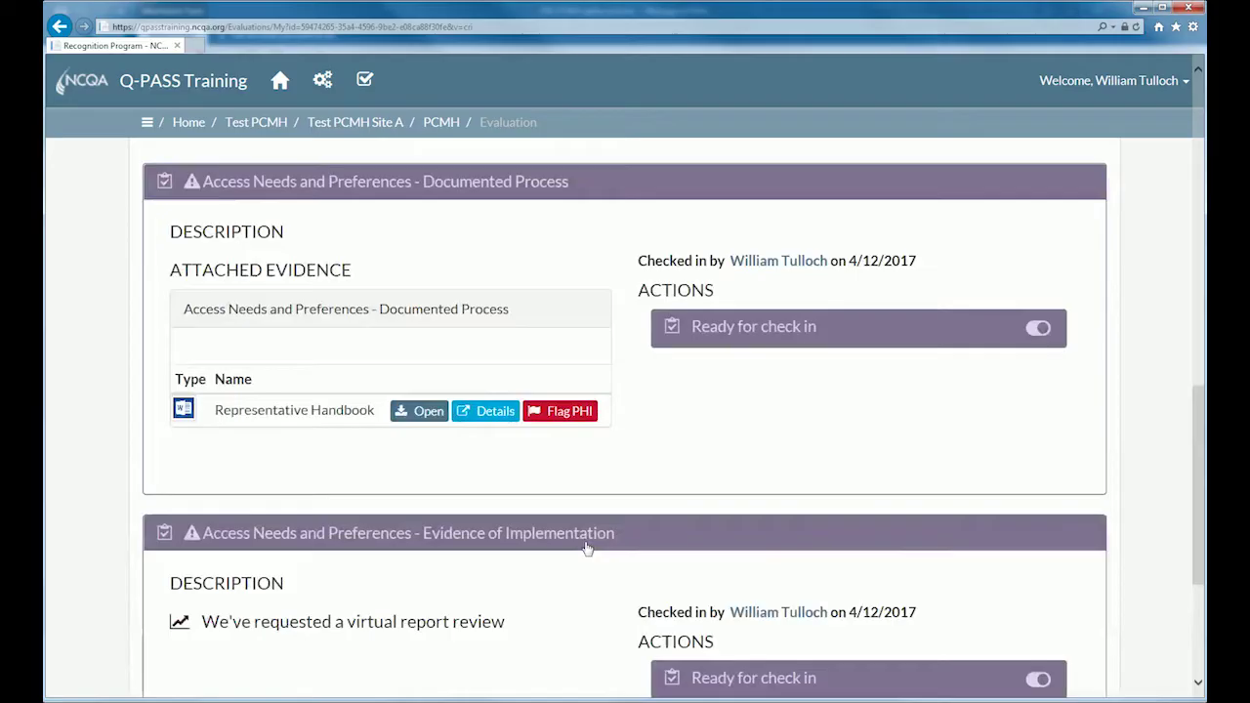
# Return to the AC overview, open AC 02 Same-Day Appointments and expand its Documented Process component
pyautogui.scroll(3, 585, 549)
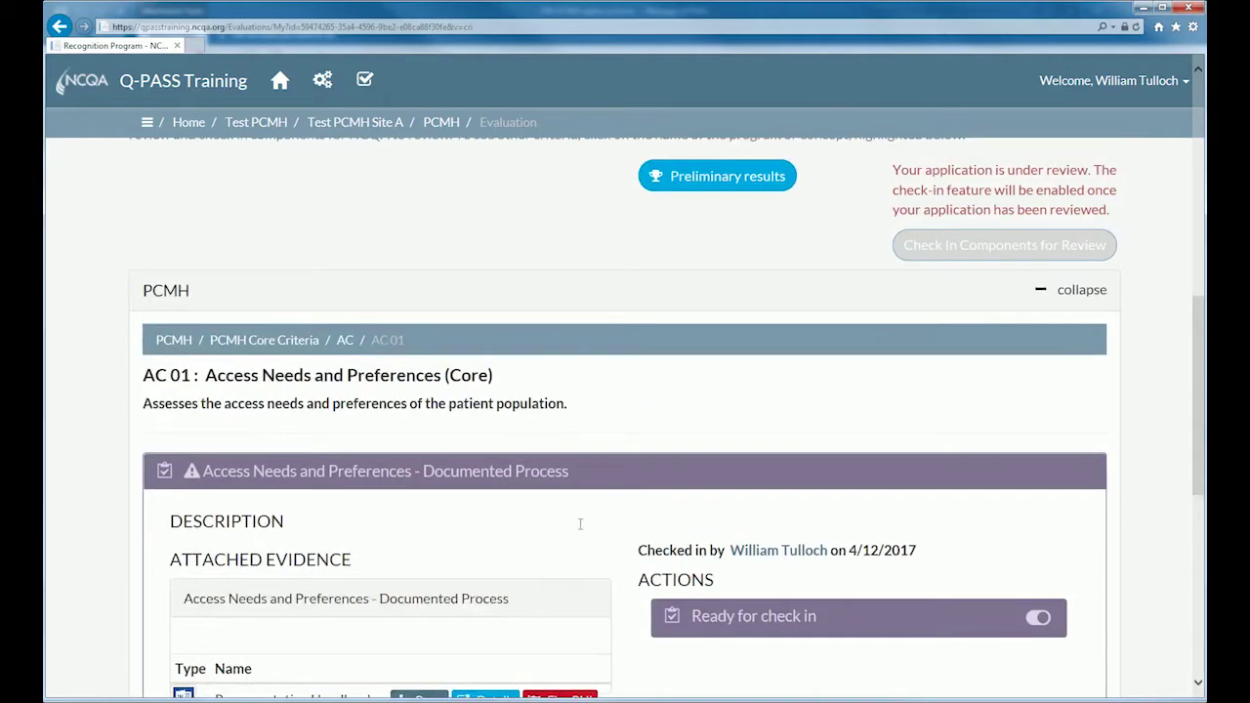
pyautogui.scroll(1, 580, 524)
pyautogui.click(345, 437)
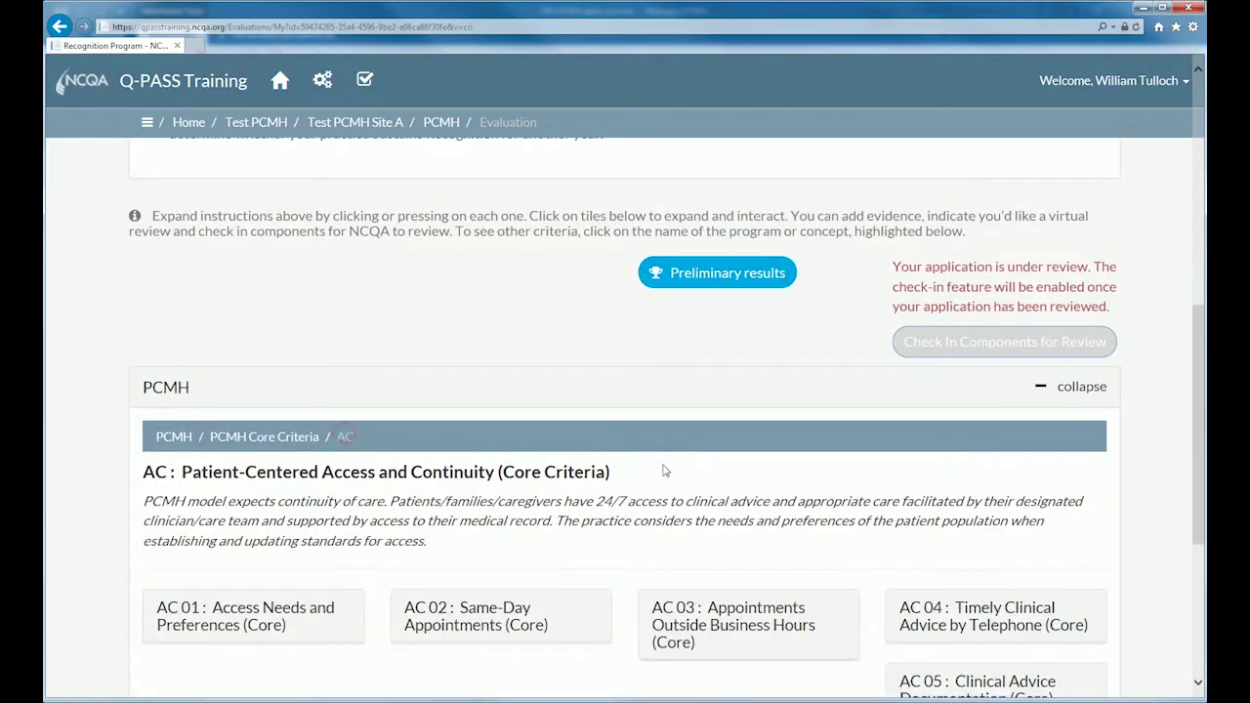
pyautogui.scroll(-3, 664, 471)
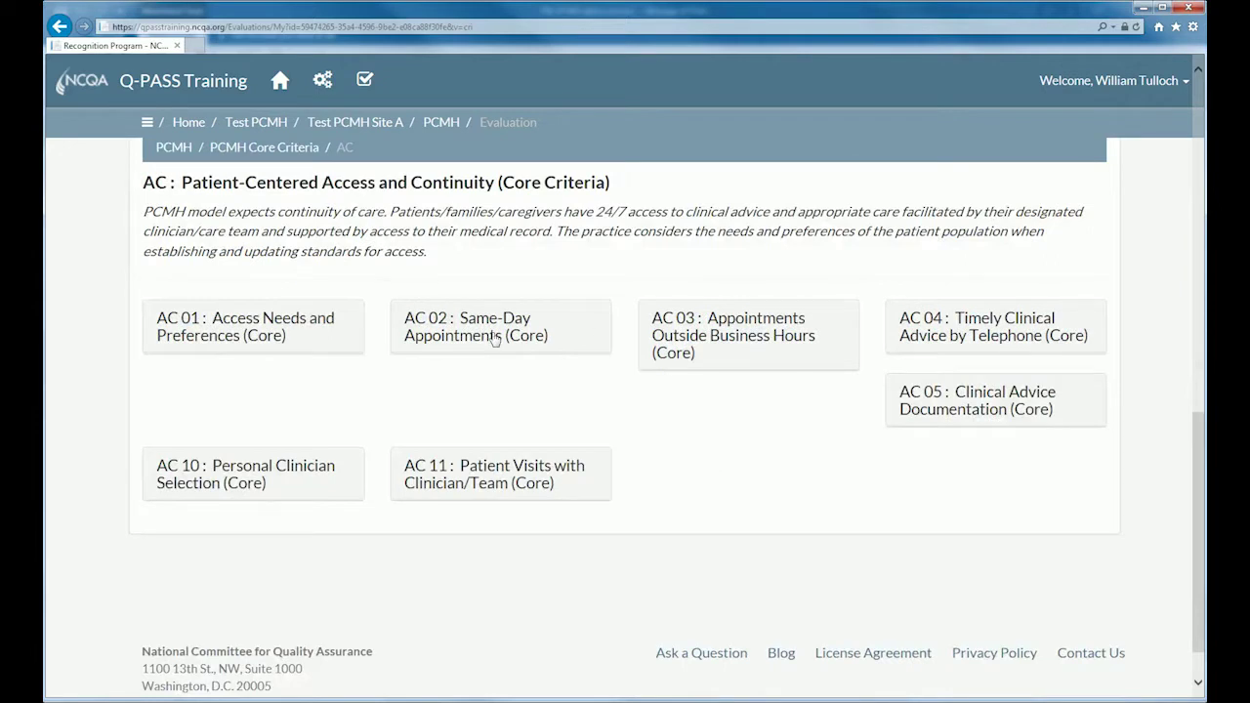
pyautogui.click(495, 338)
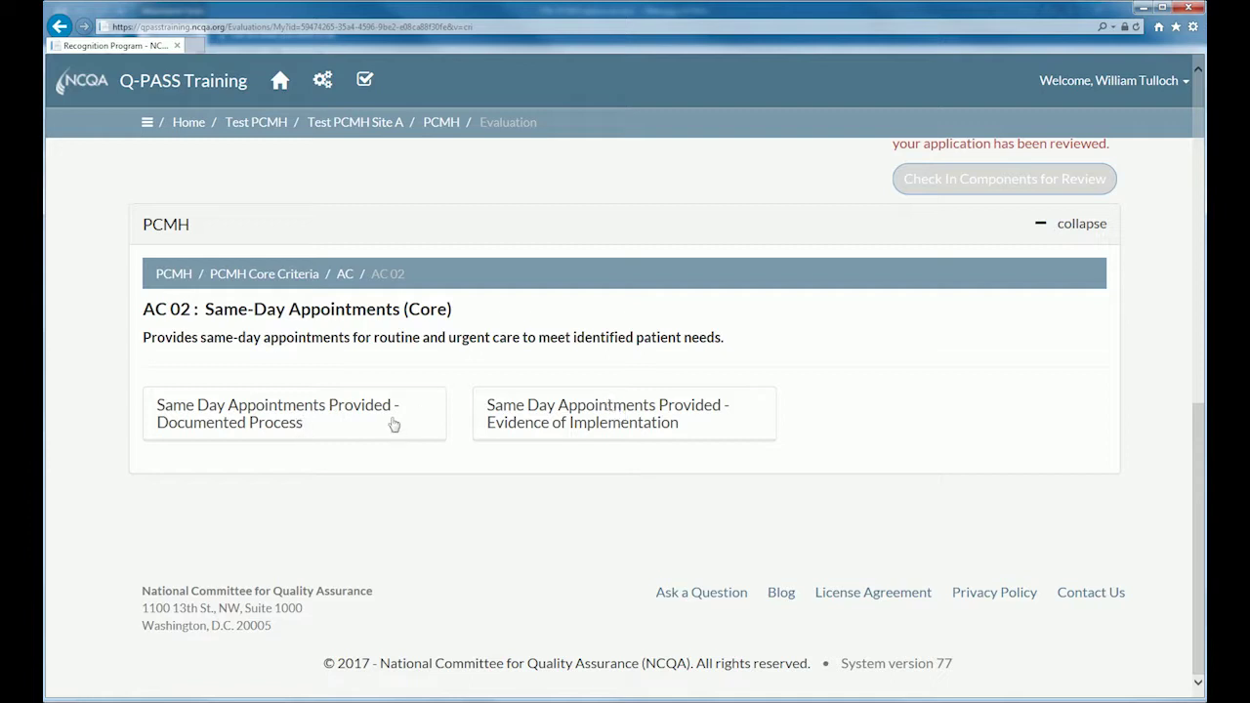
pyautogui.click(349, 414)
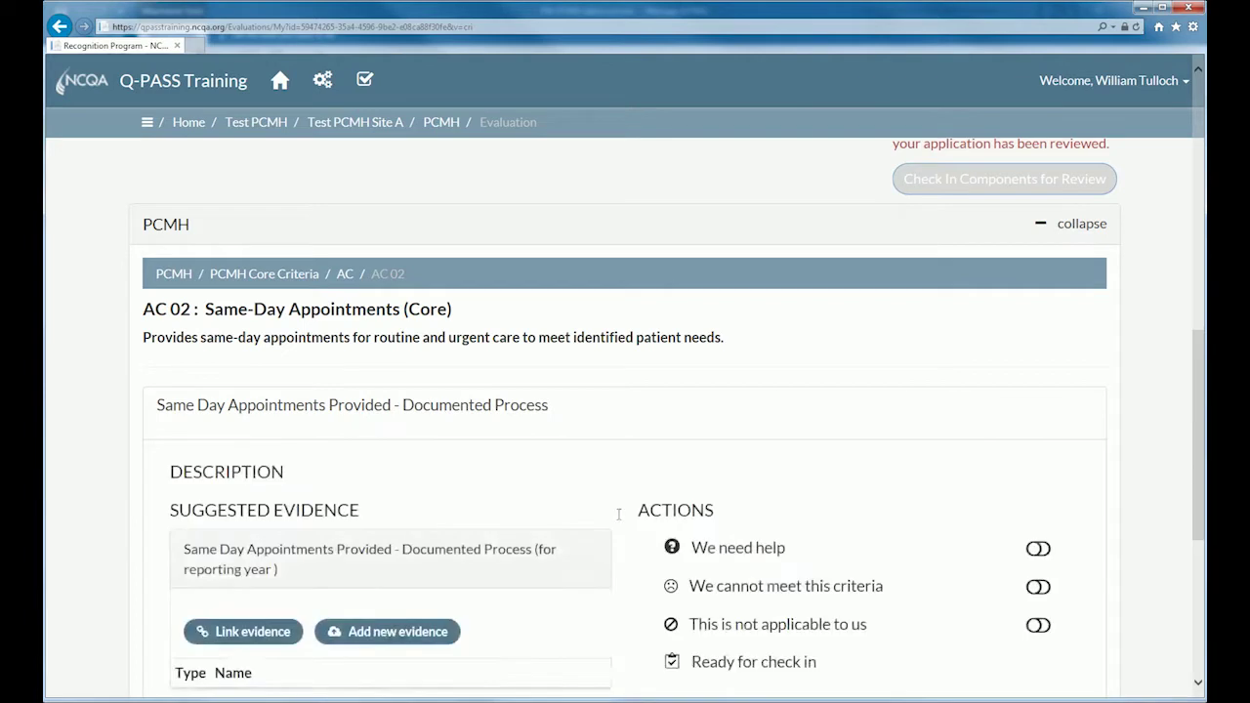
pyautogui.scroll(-2, 555, 515)
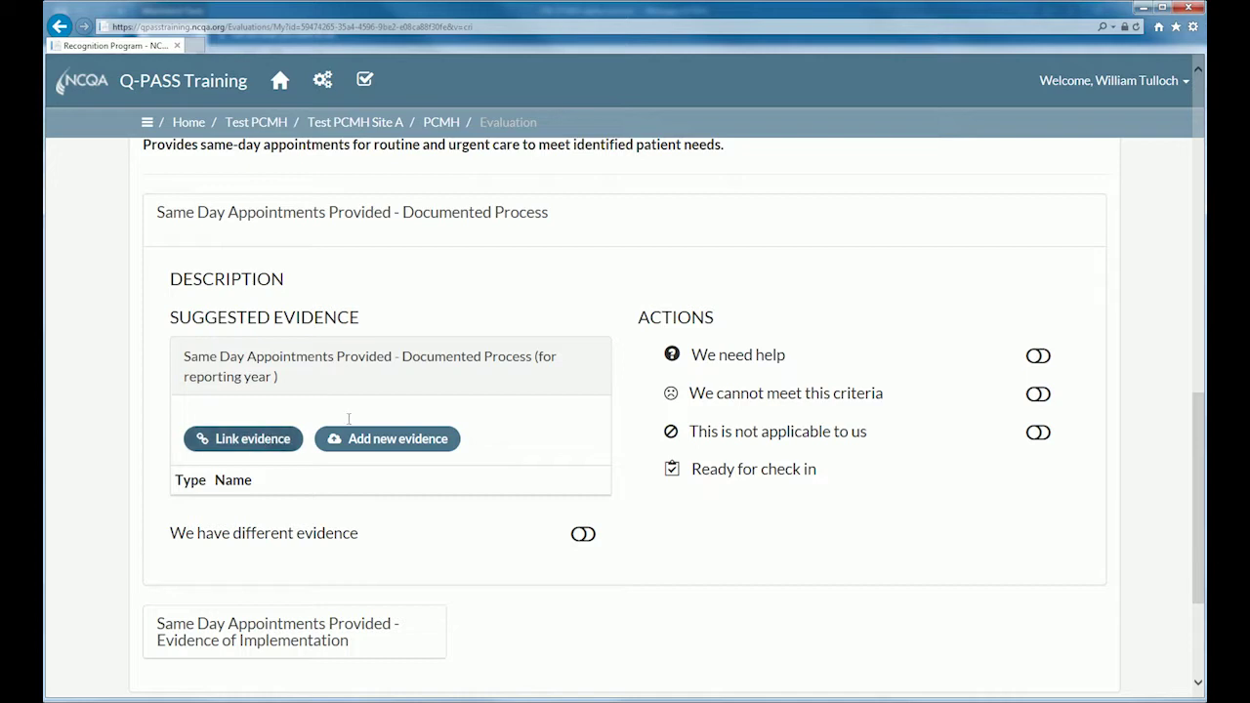
# Search 'hand' and link the existing Representative Handbook to the Same Day Appointments Documented Process
pyautogui.click(272, 441)
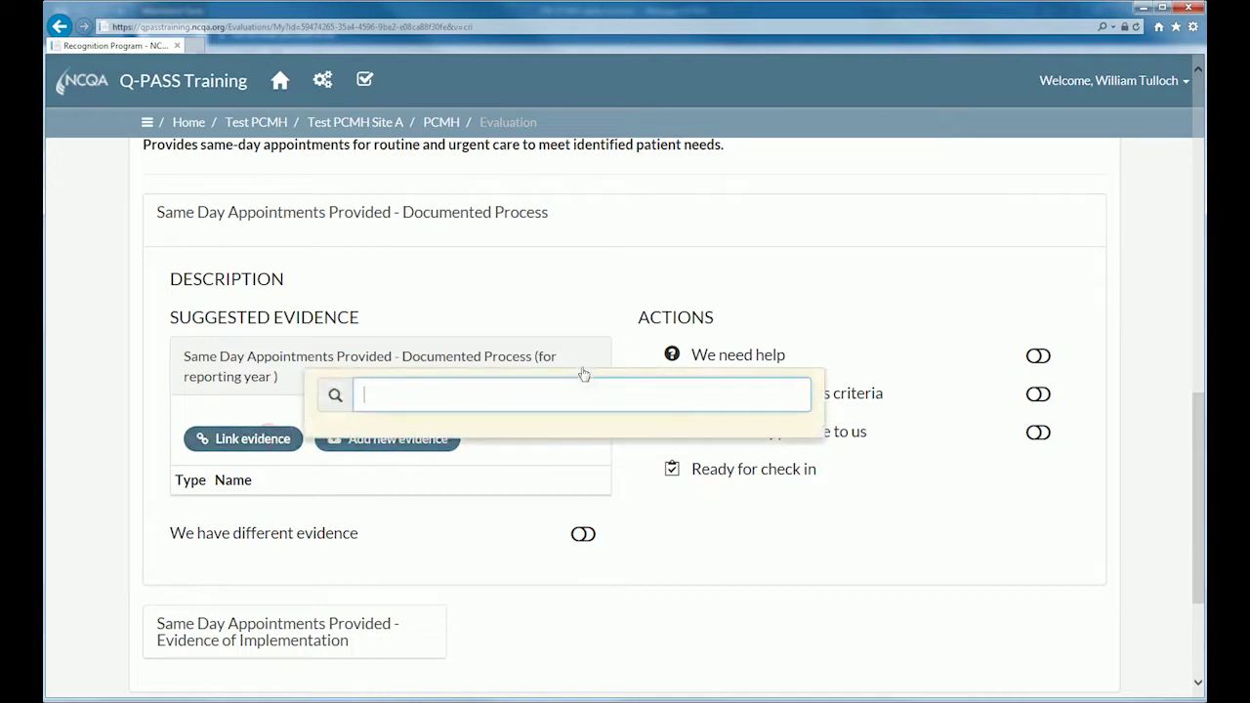
pyautogui.write('hand')
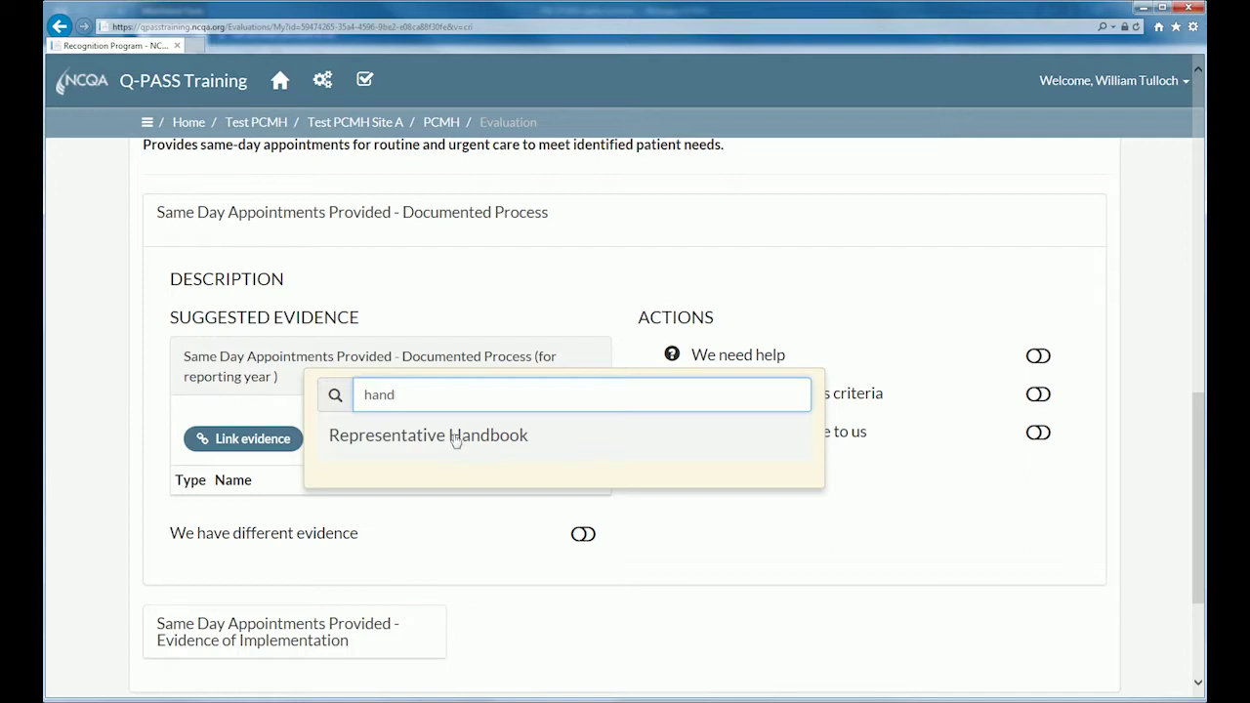
pyautogui.click(453, 437)
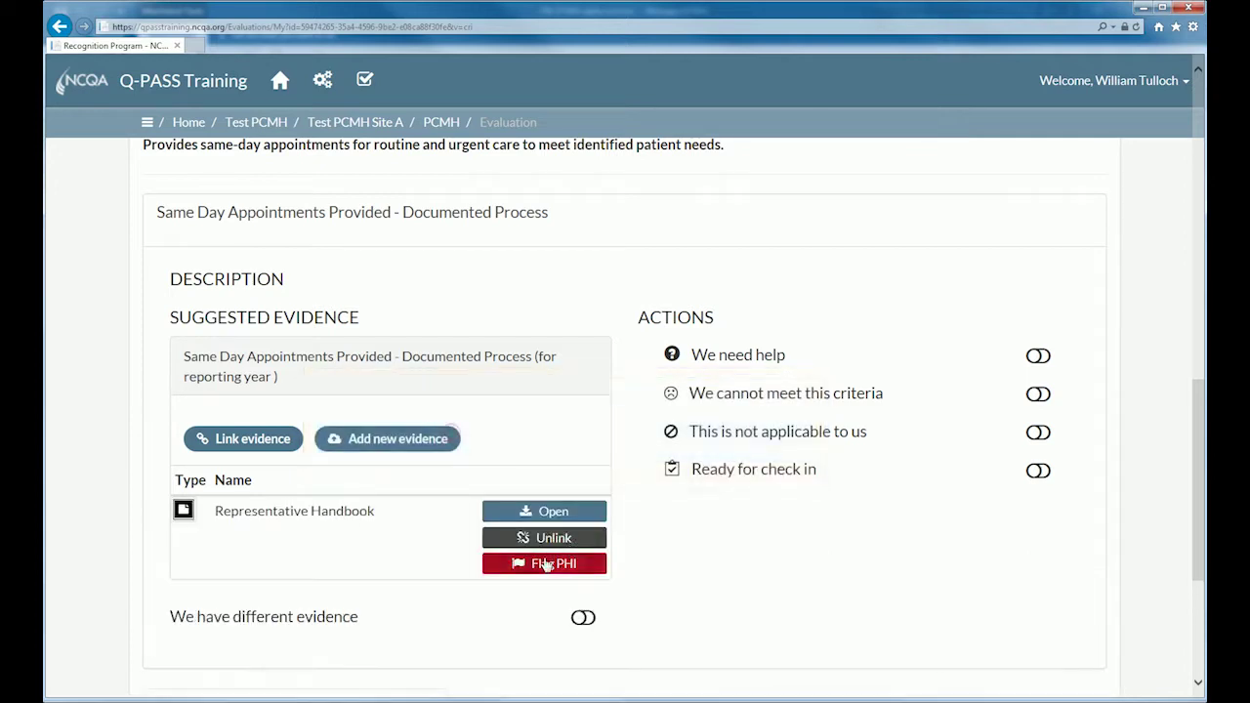
pyautogui.scroll(-1, 625, 540)
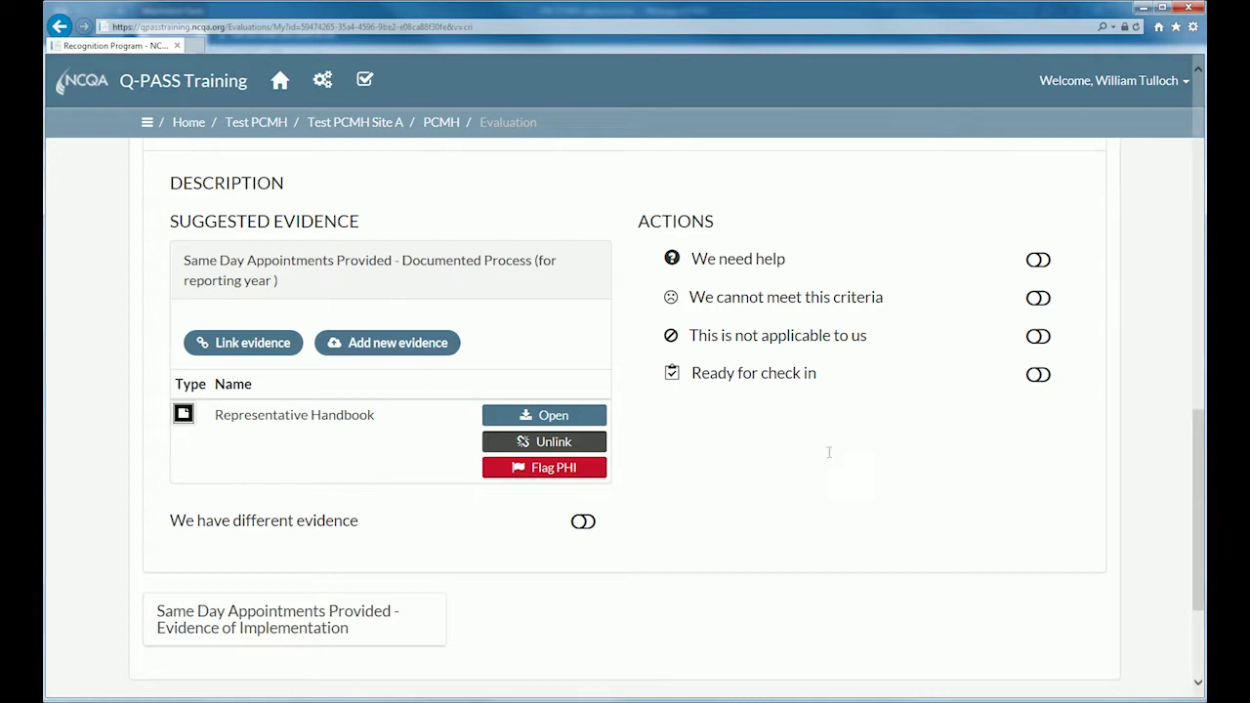
pyautogui.scroll(-1, 826, 447)
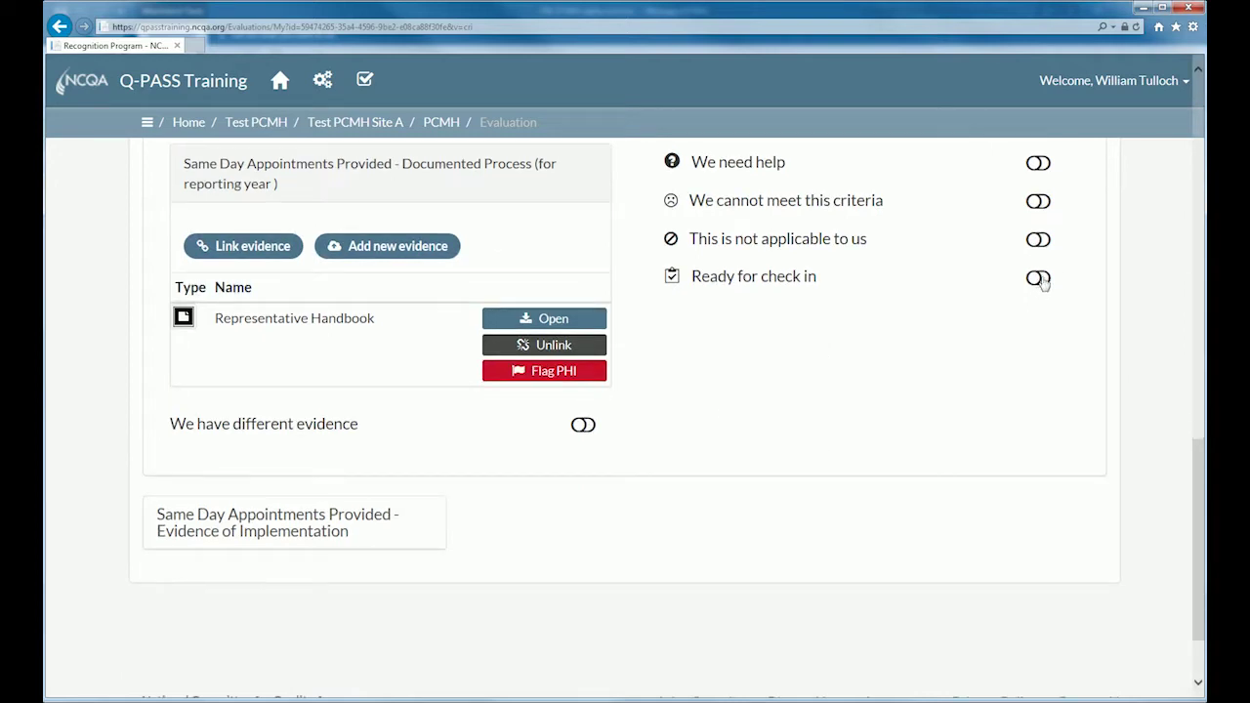
pyautogui.scroll(2, 967, 344)
# Toggle the help, cannot-meet and not-applicable flags on and off, then check in the component
pyautogui.click(1038, 356)
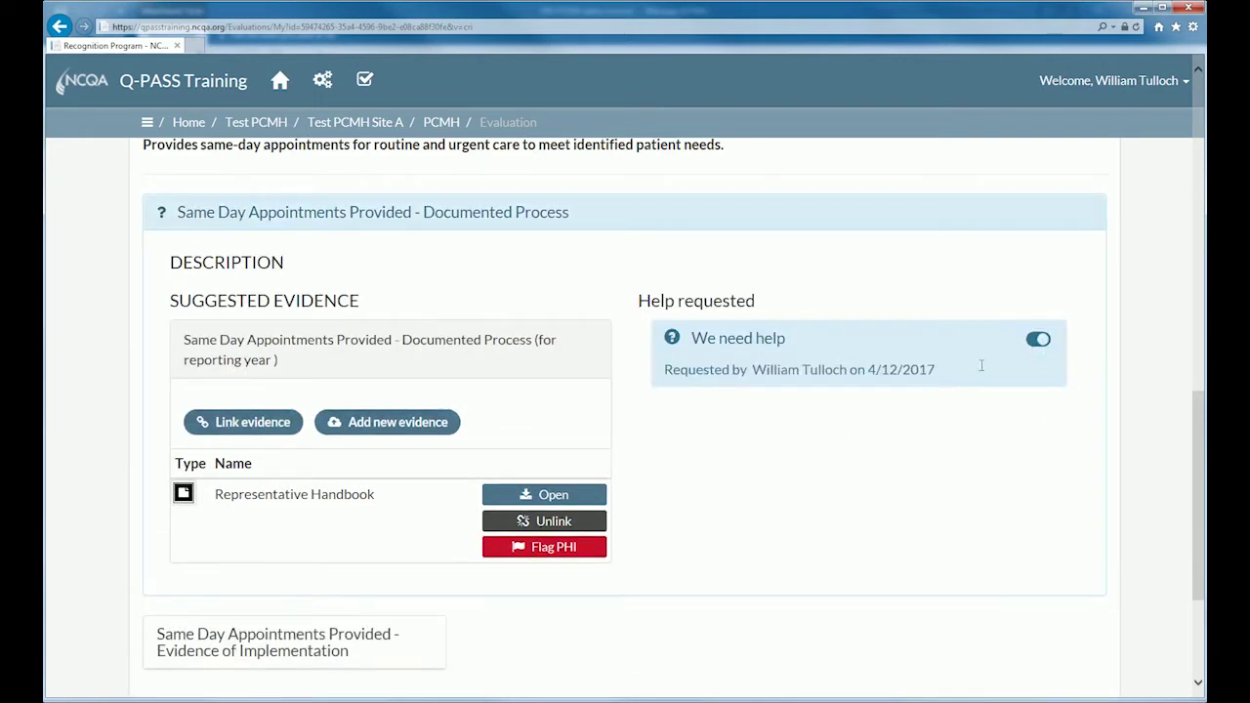
pyautogui.click(1032, 341)
pyautogui.click(1035, 342)
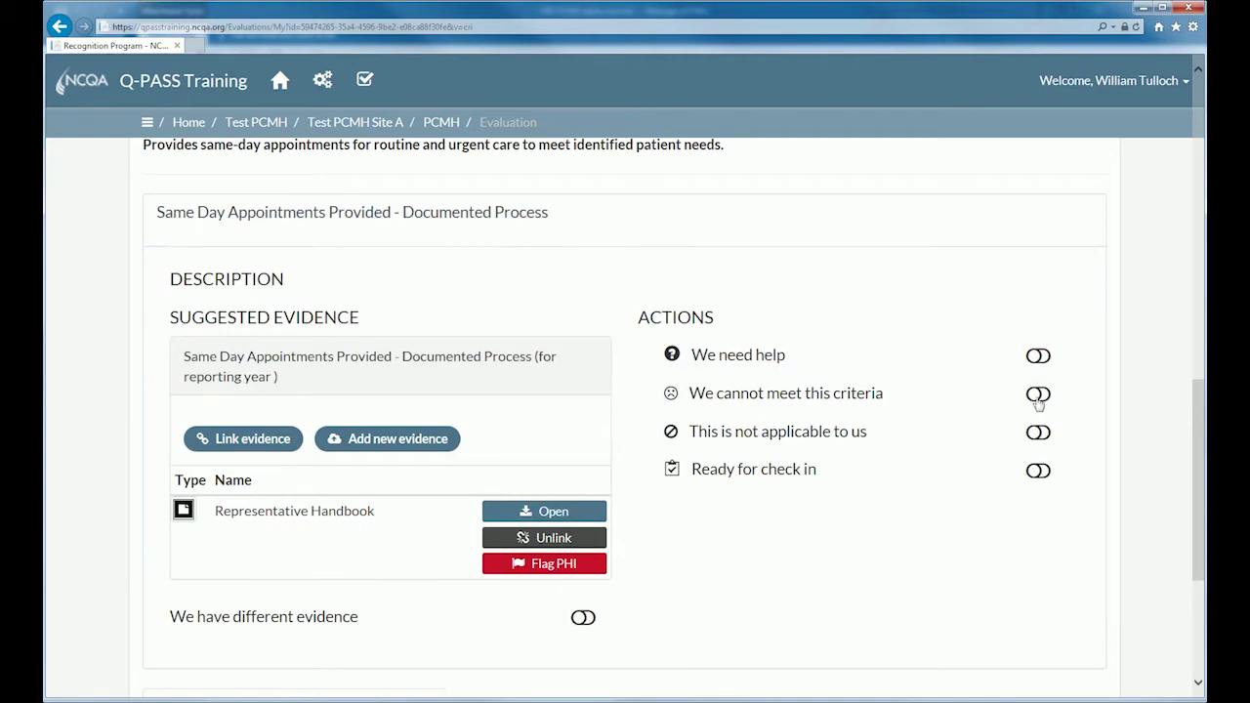
pyautogui.click(1045, 394)
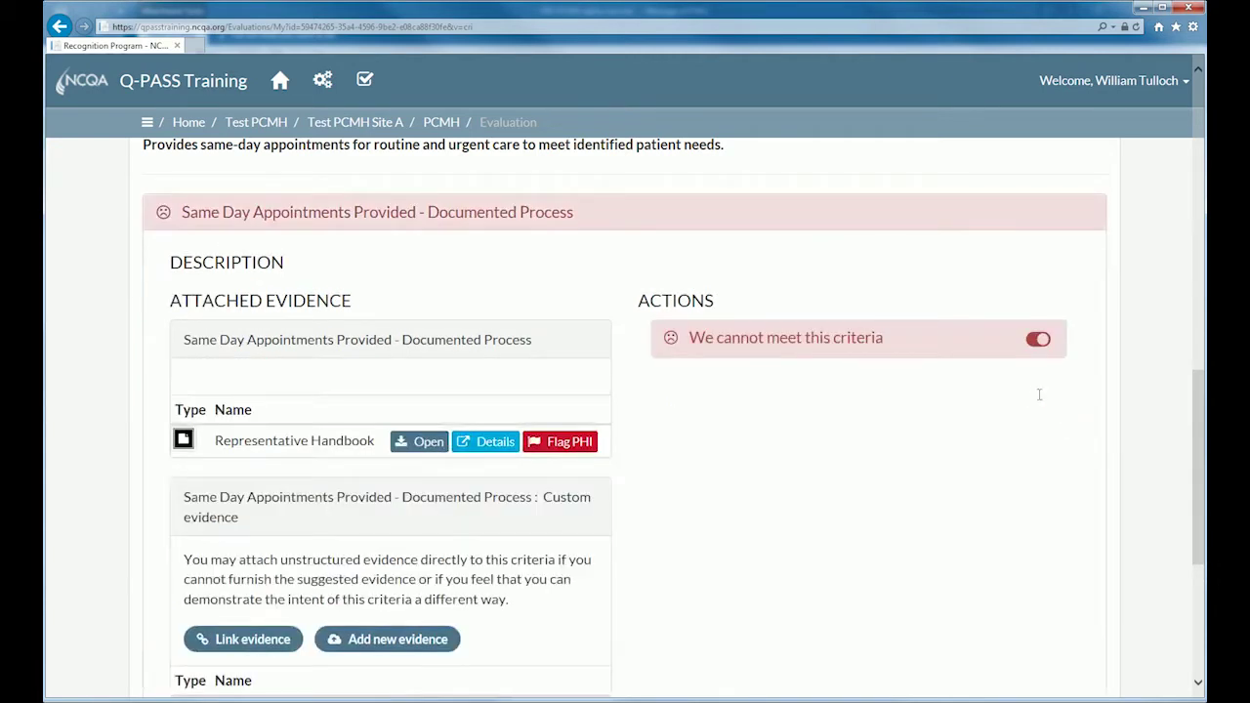
pyautogui.click(1038, 339)
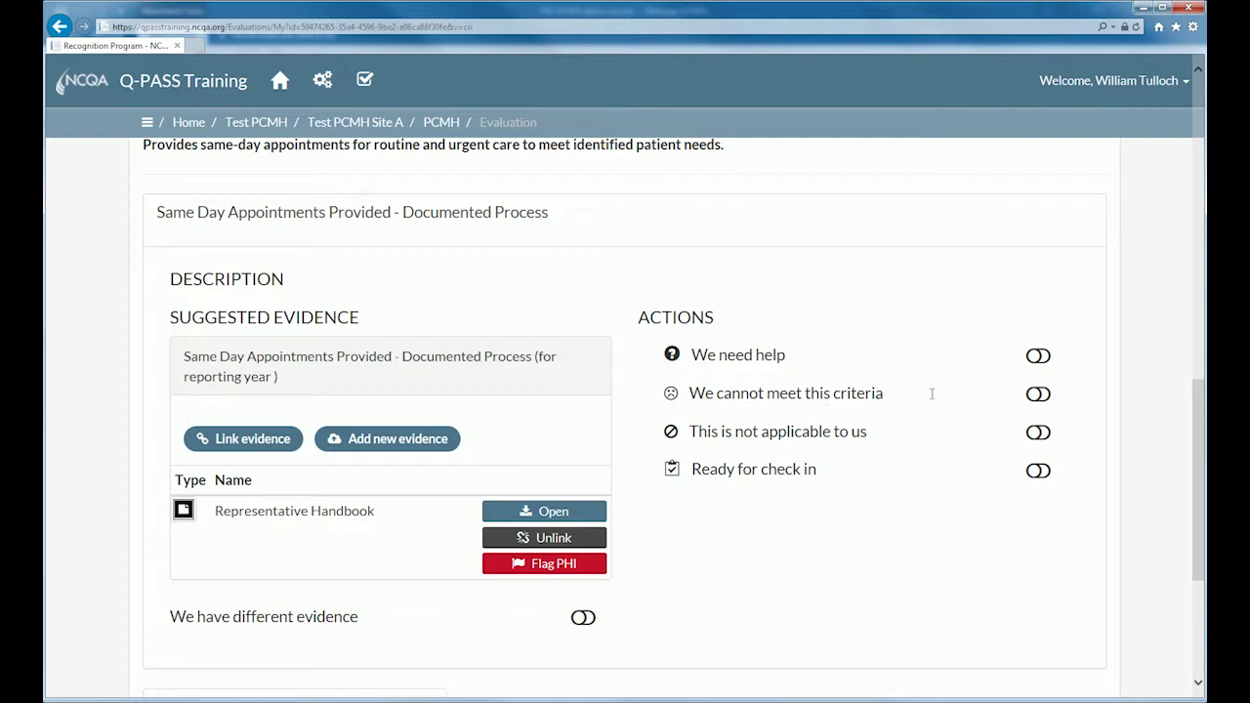
pyautogui.click(1038, 433)
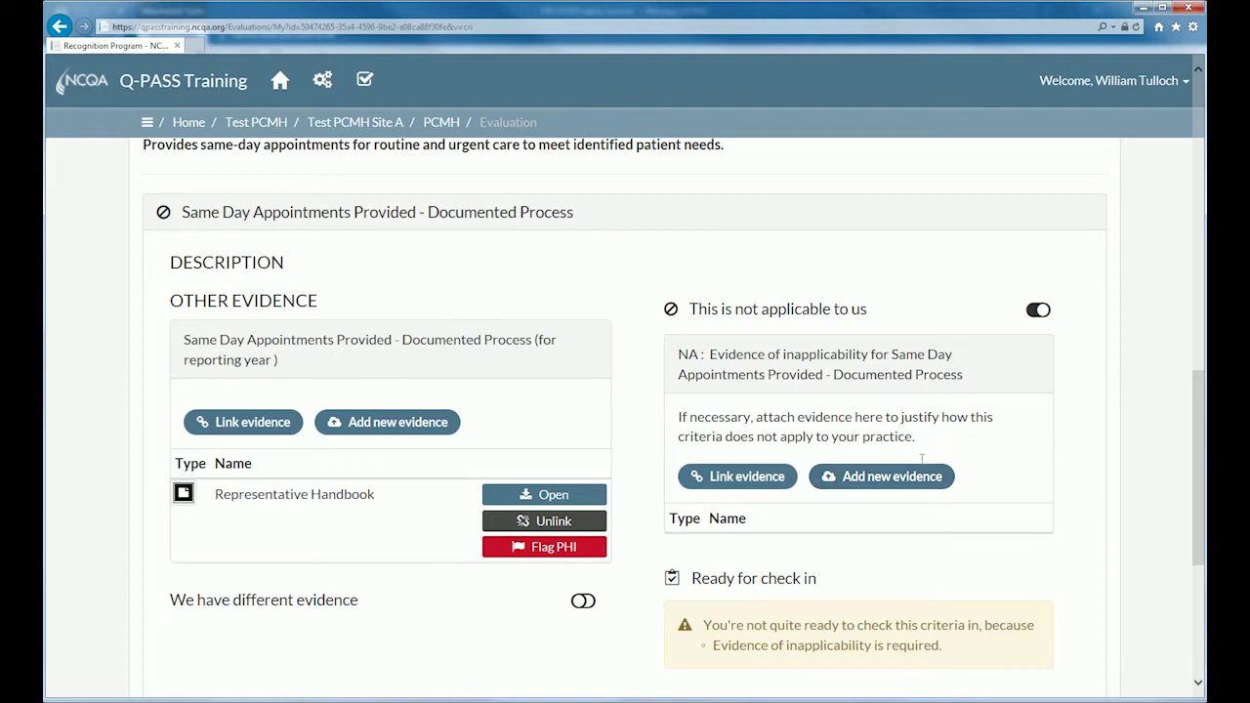
pyautogui.click(1037, 309)
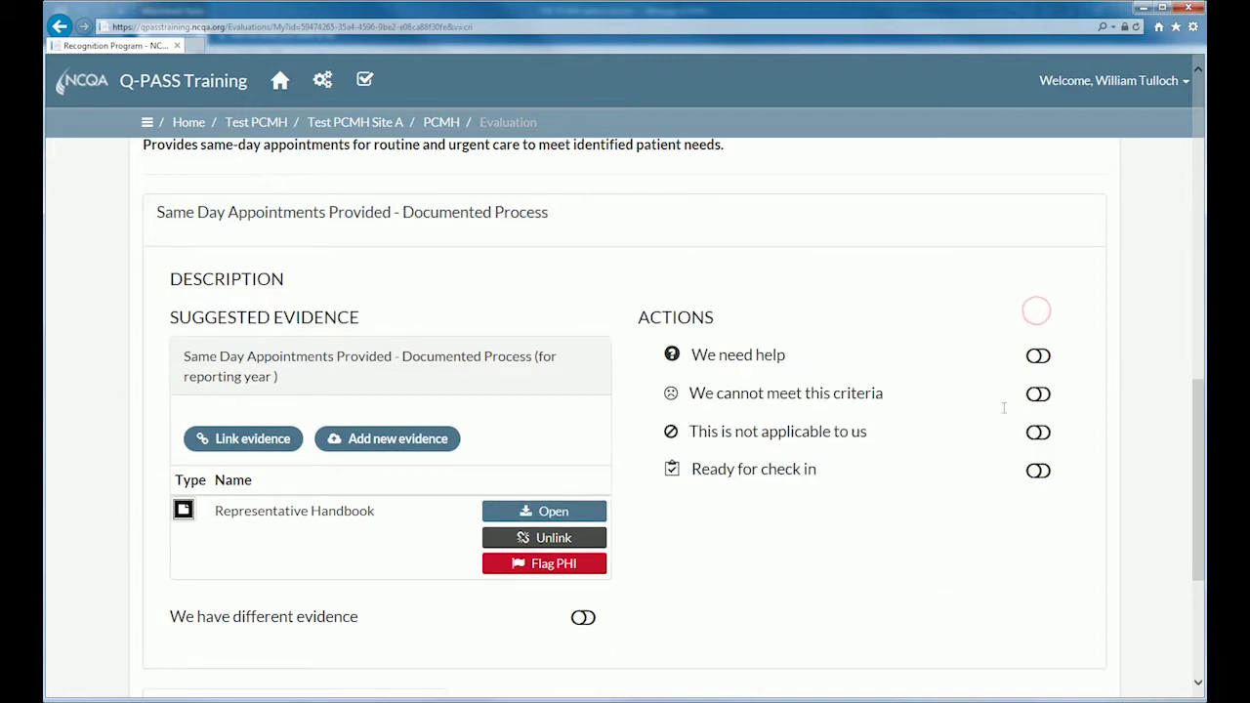
pyautogui.click(1038, 471)
pyautogui.scroll(-1, 752, 493)
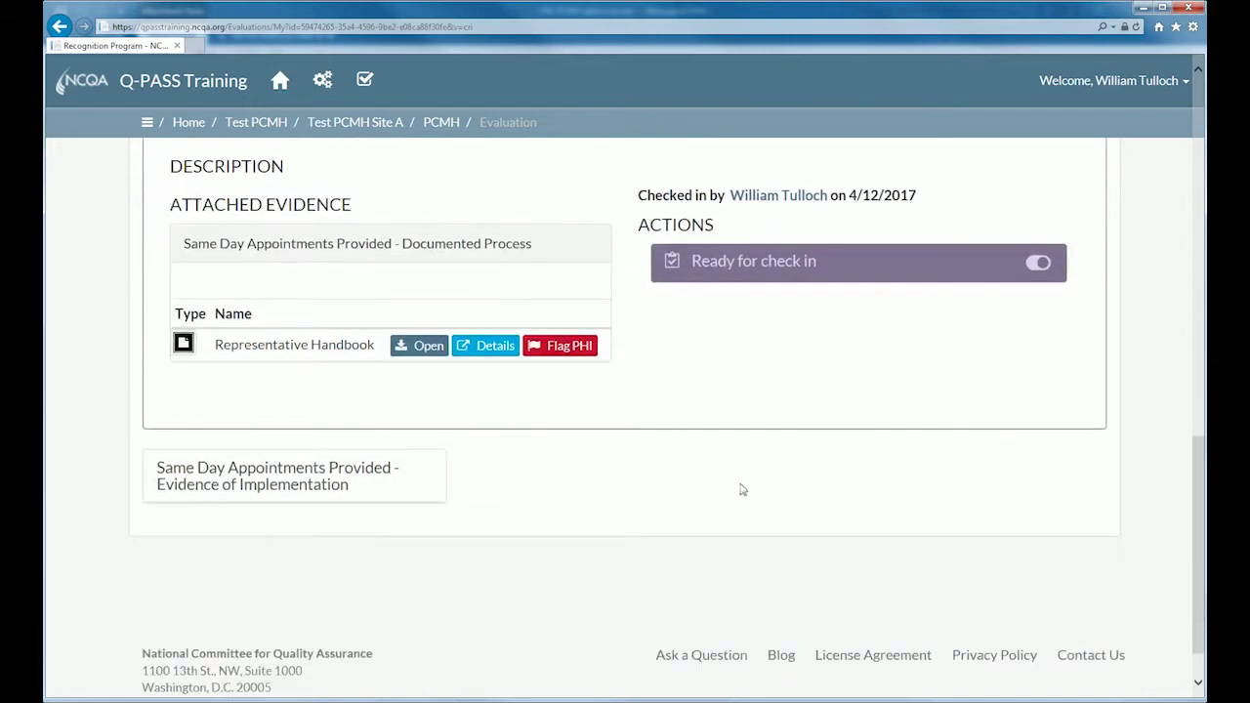
# Mark that Same Day Appointments Evidence of Implementation has different evidence and set it ready for check in
pyautogui.click(334, 476)
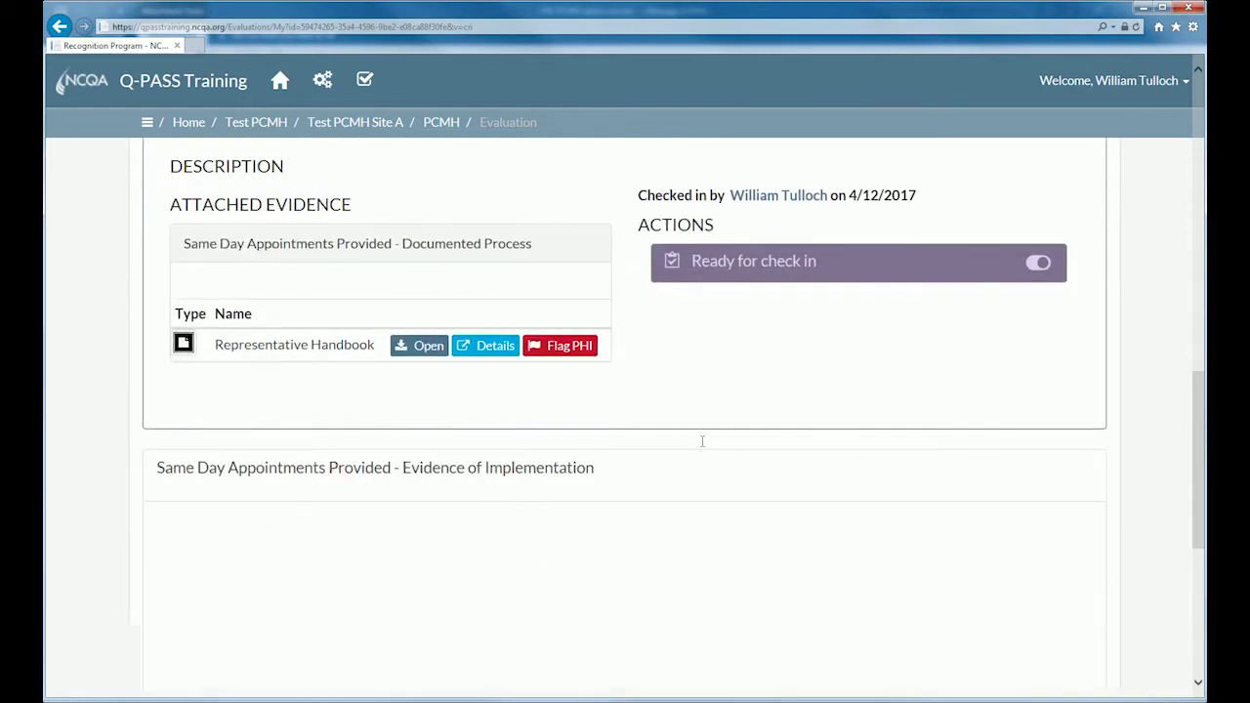
pyautogui.scroll(-2, 540, 523)
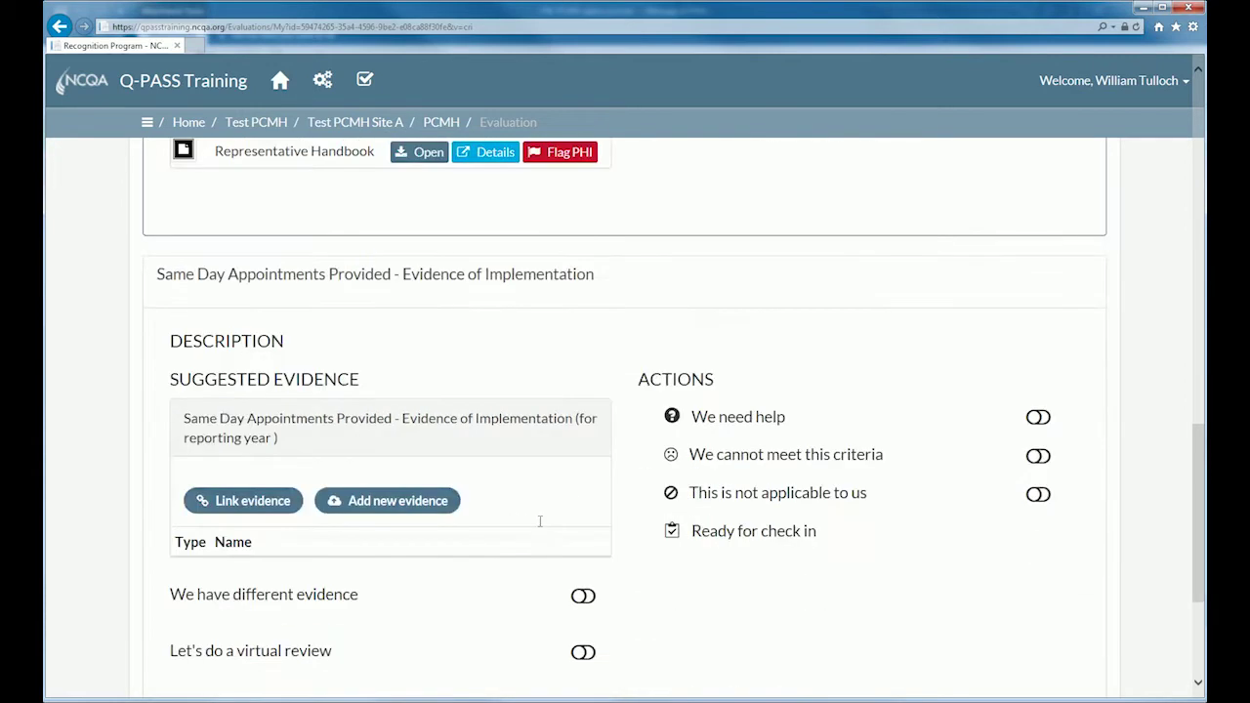
pyautogui.scroll(-1, 540, 511)
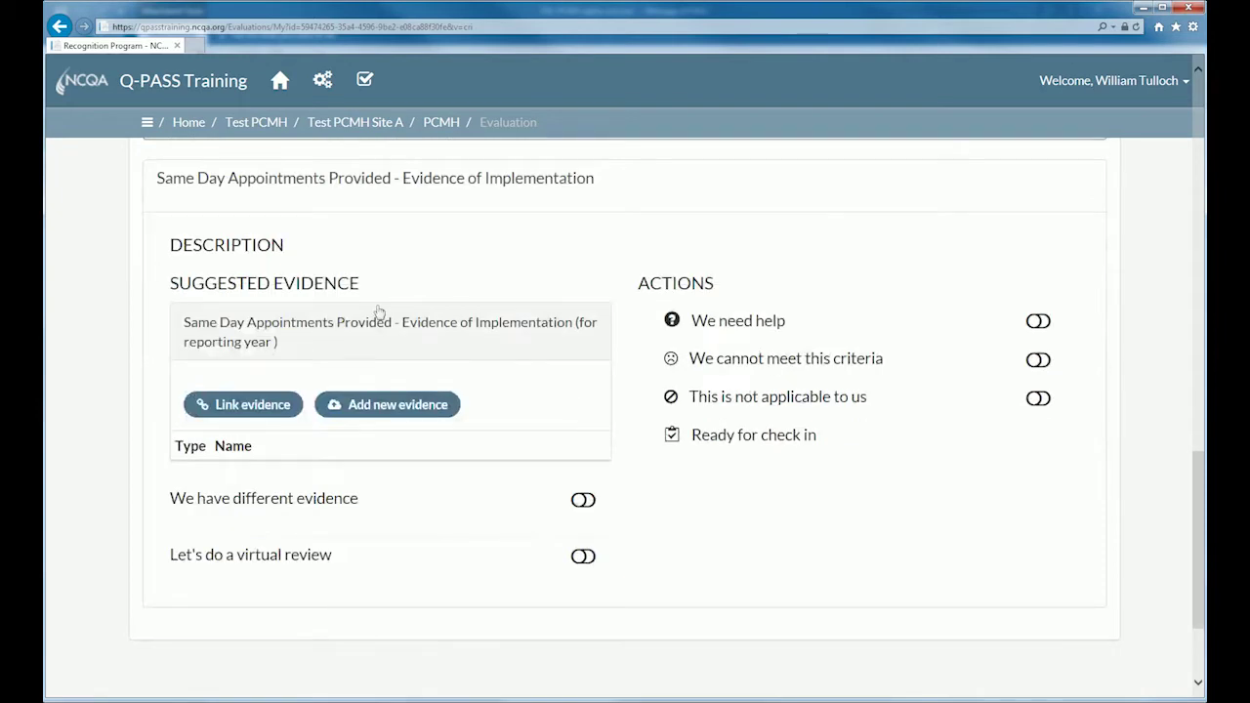
pyautogui.click(583, 500)
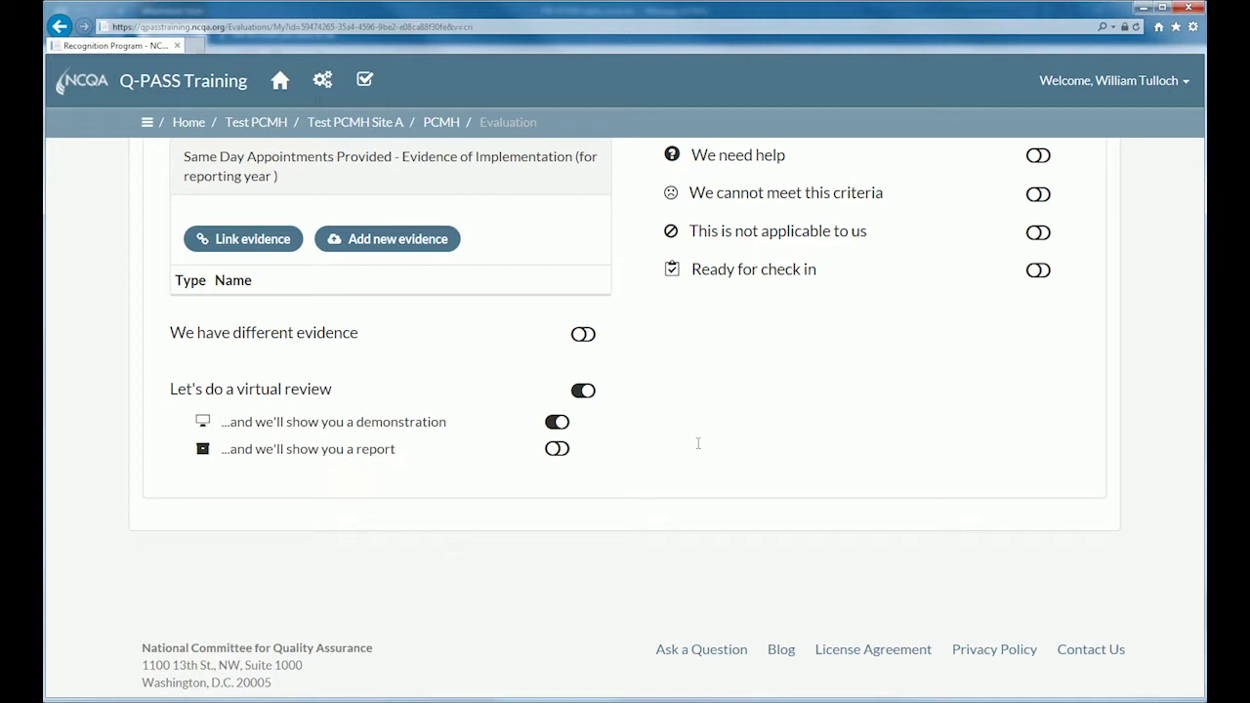
pyautogui.scroll(2, 1026, 415)
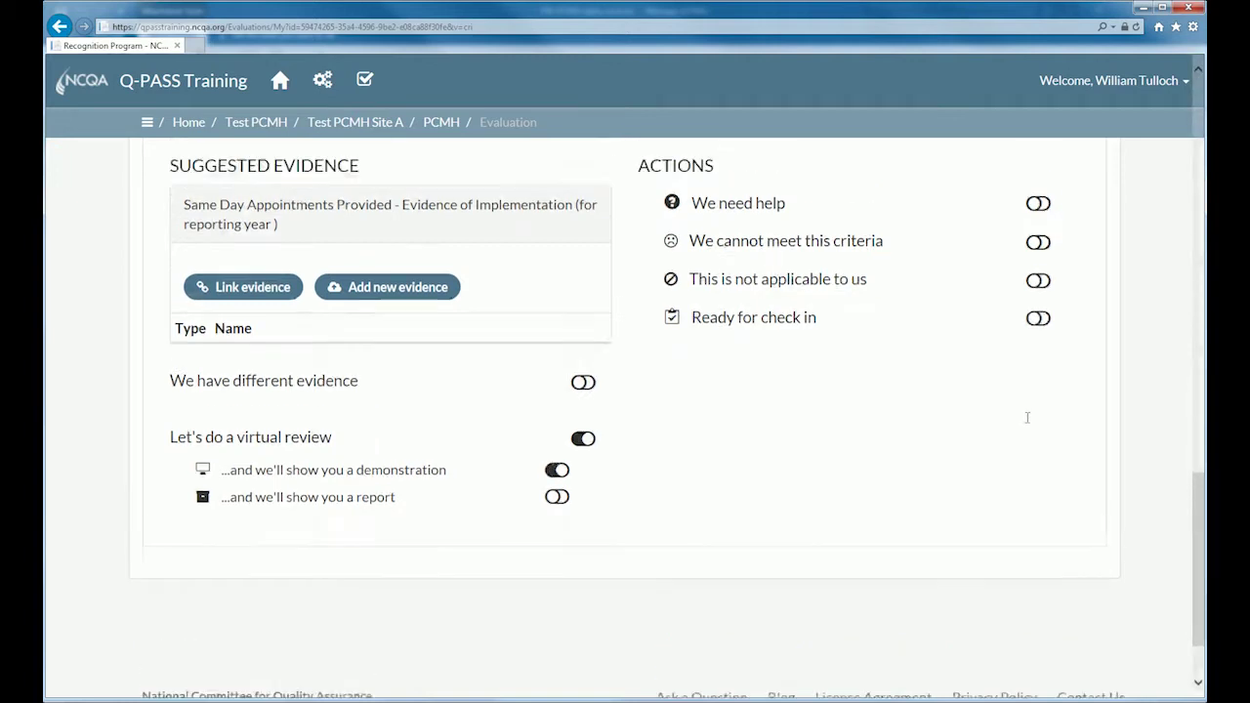
pyautogui.click(1038, 463)
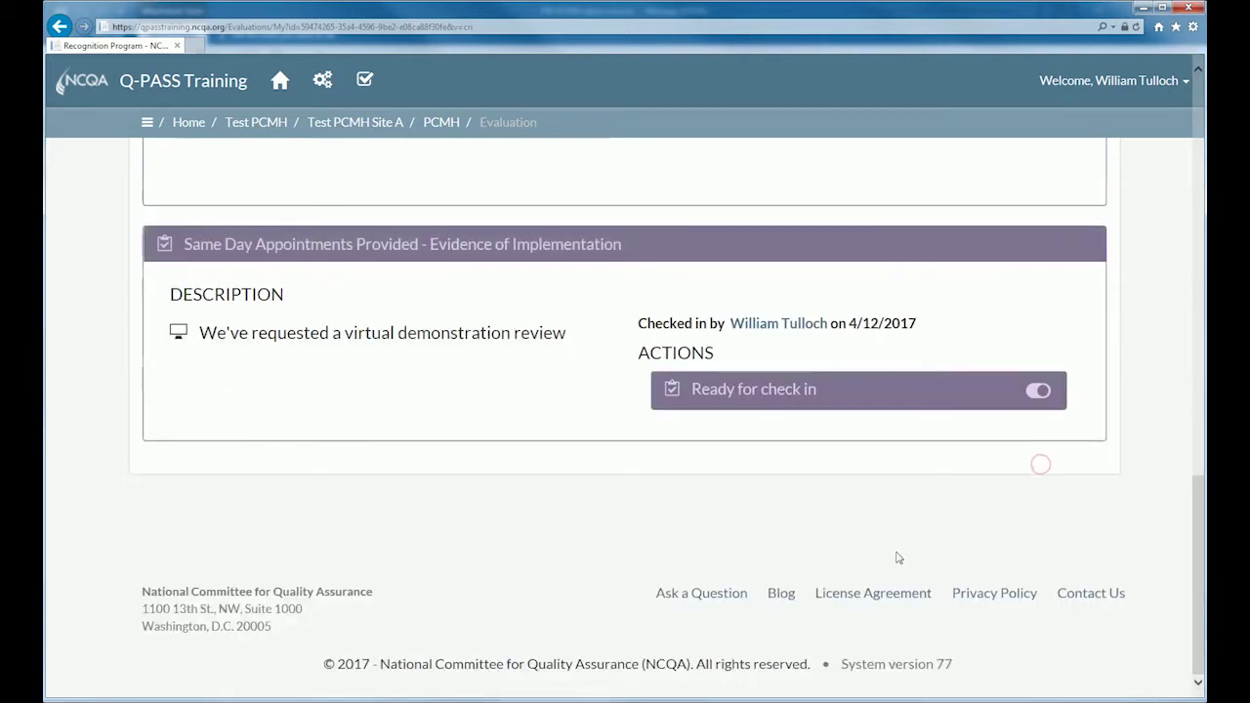
pyautogui.scroll(4, 621, 352)
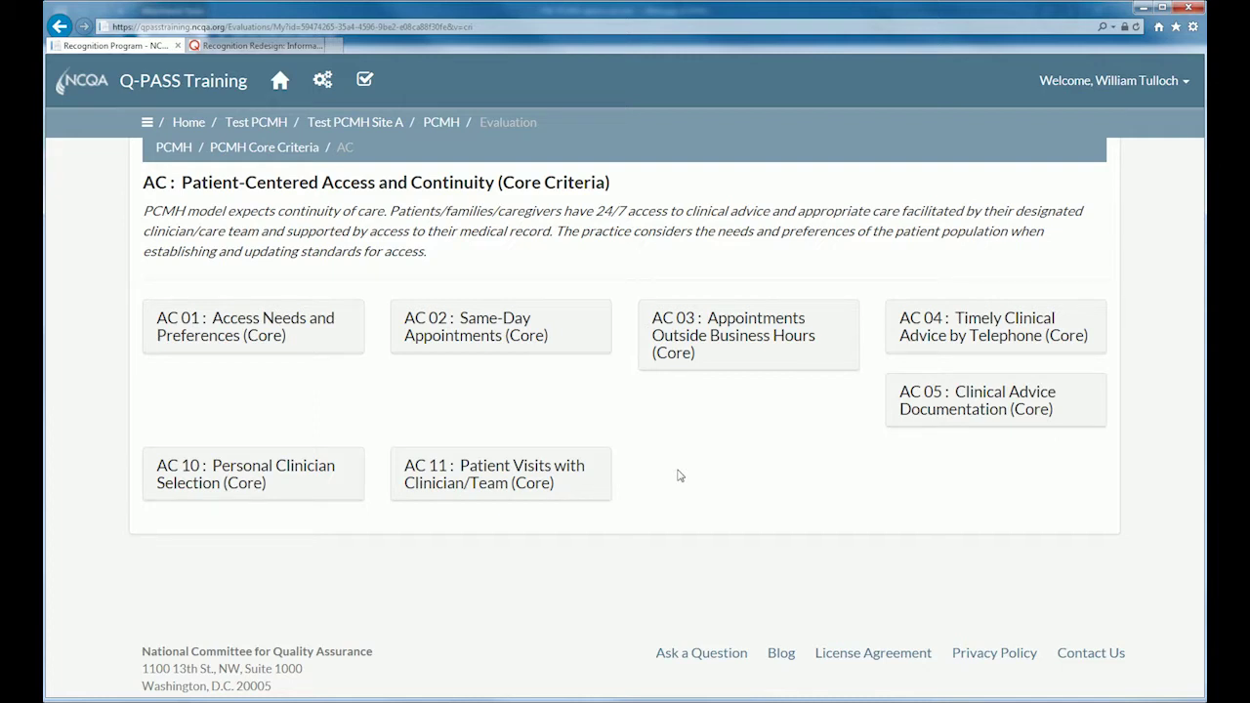
# Go to criterion AC 03 and expand its 'Appointments Outside Business Hours - Documented Process' card
pyautogui.click(767, 337)
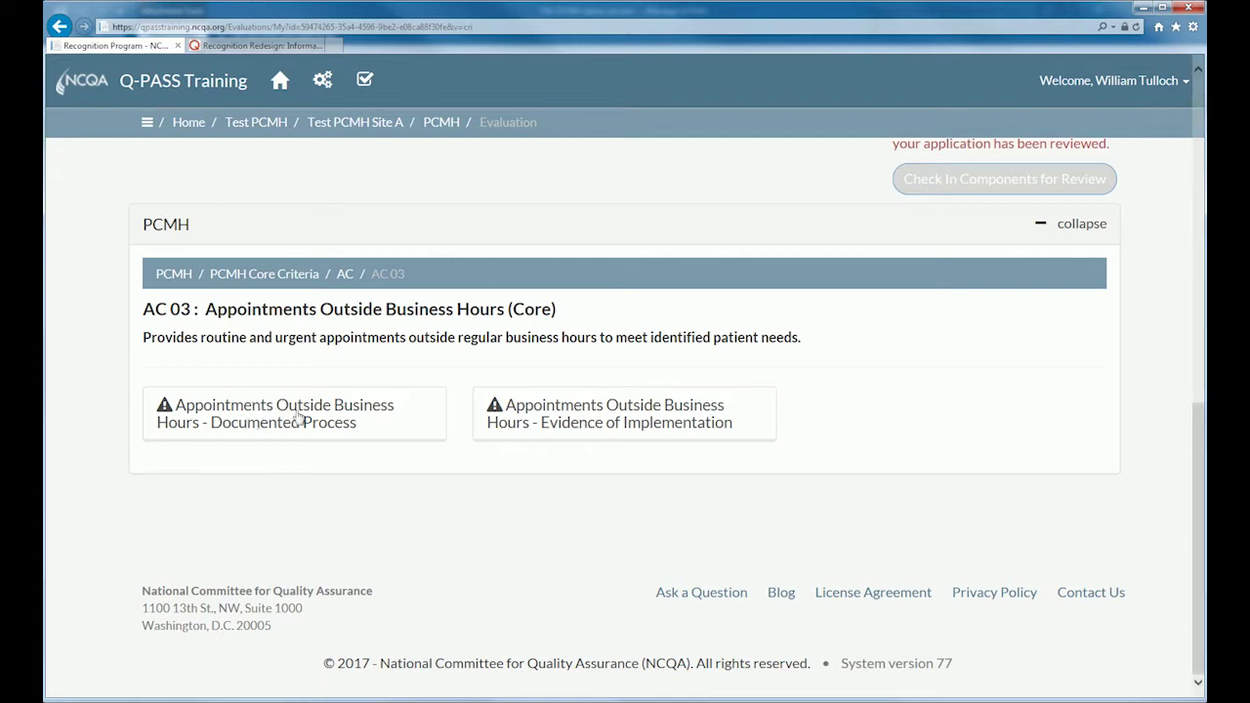
pyautogui.click(295, 418)
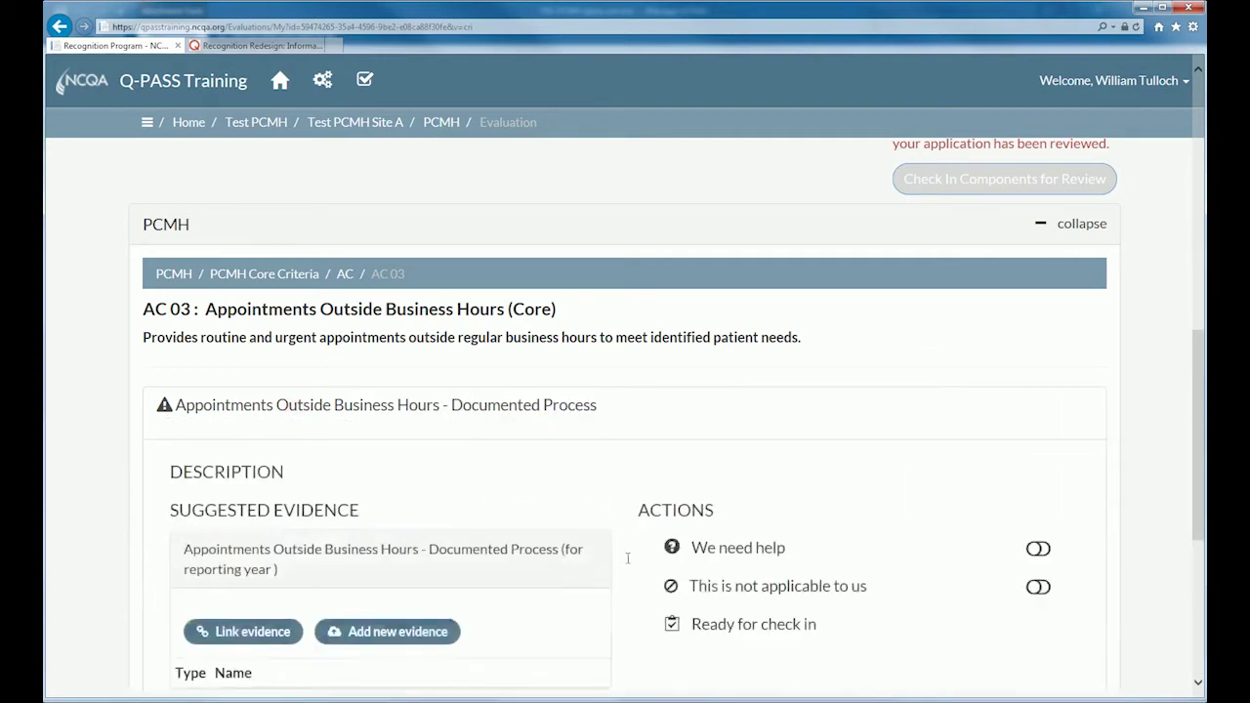
pyautogui.scroll(-3, 623, 557)
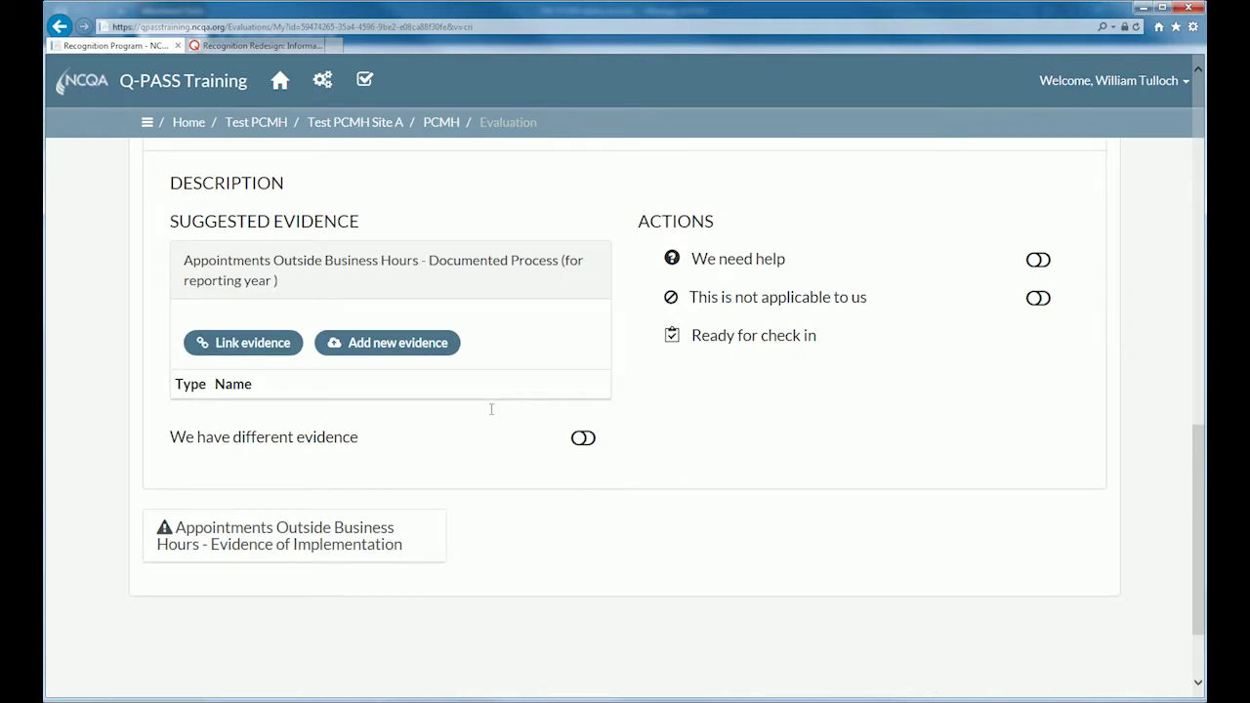
# Save a text evidence named 'Attestation' reading 'I am Level 2 2014 and don't need to provide evidence.'
pyautogui.click(390, 343)
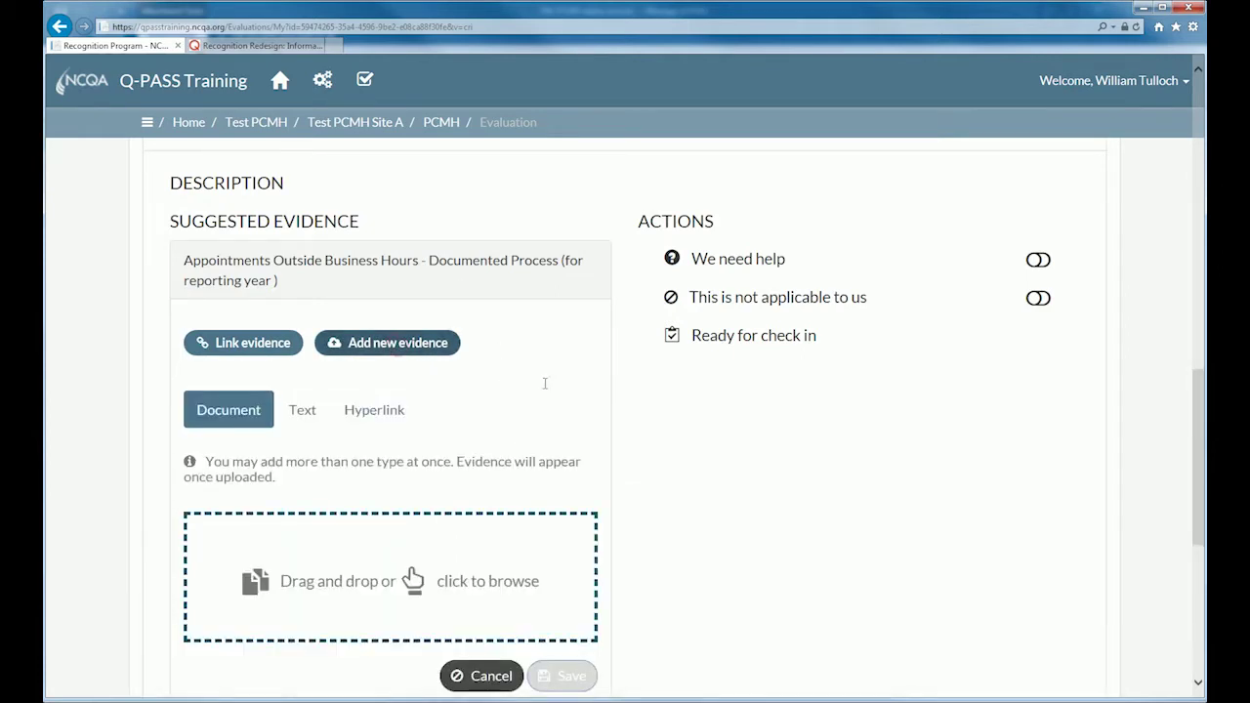
pyautogui.scroll(-1, 541, 387)
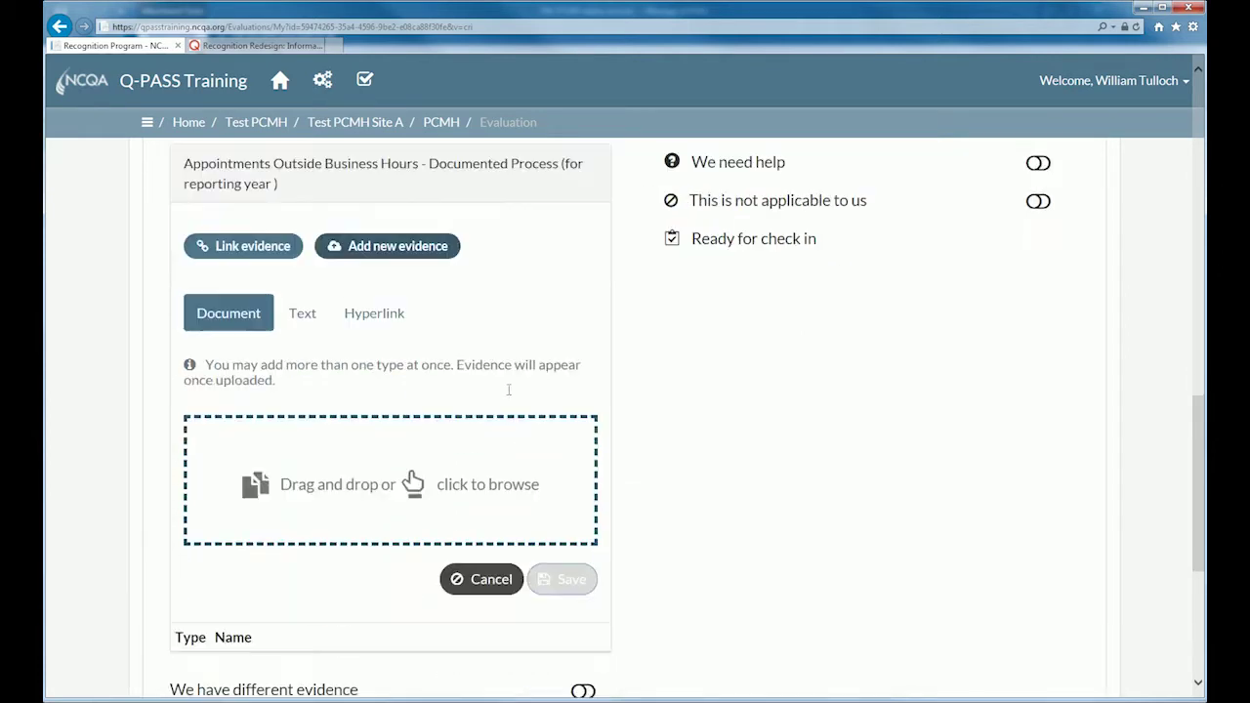
pyautogui.click(303, 322)
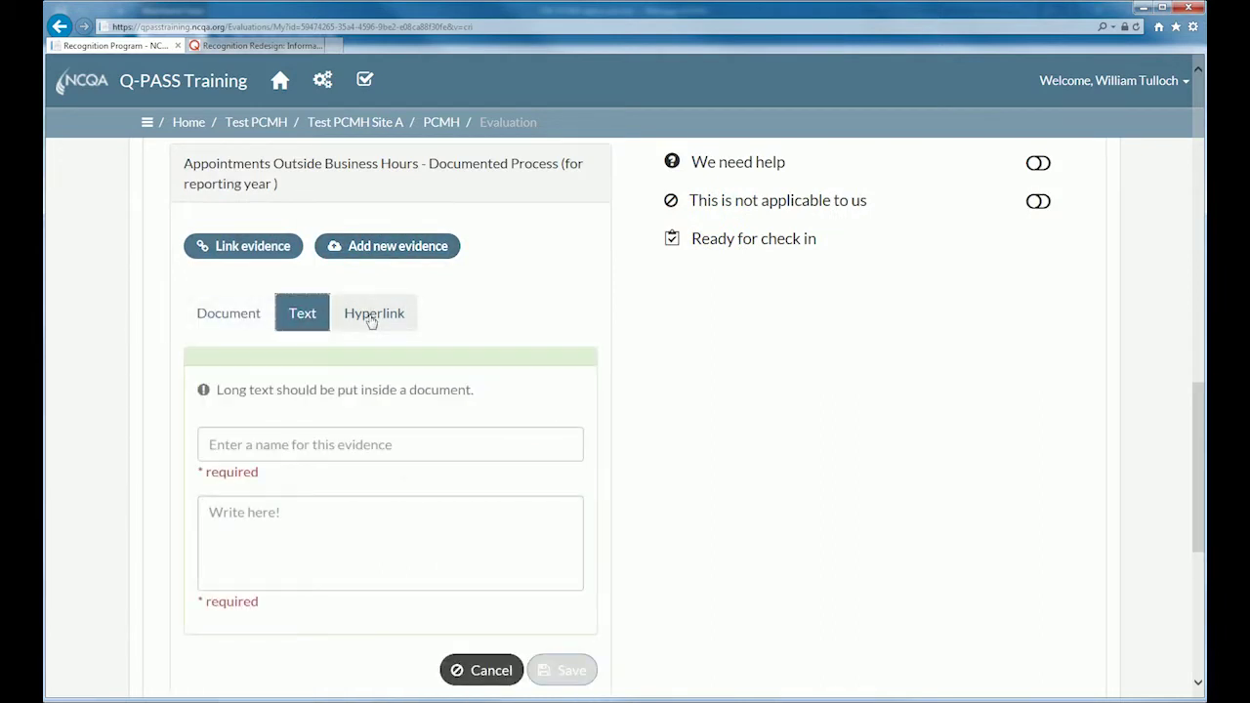
pyautogui.click(378, 444)
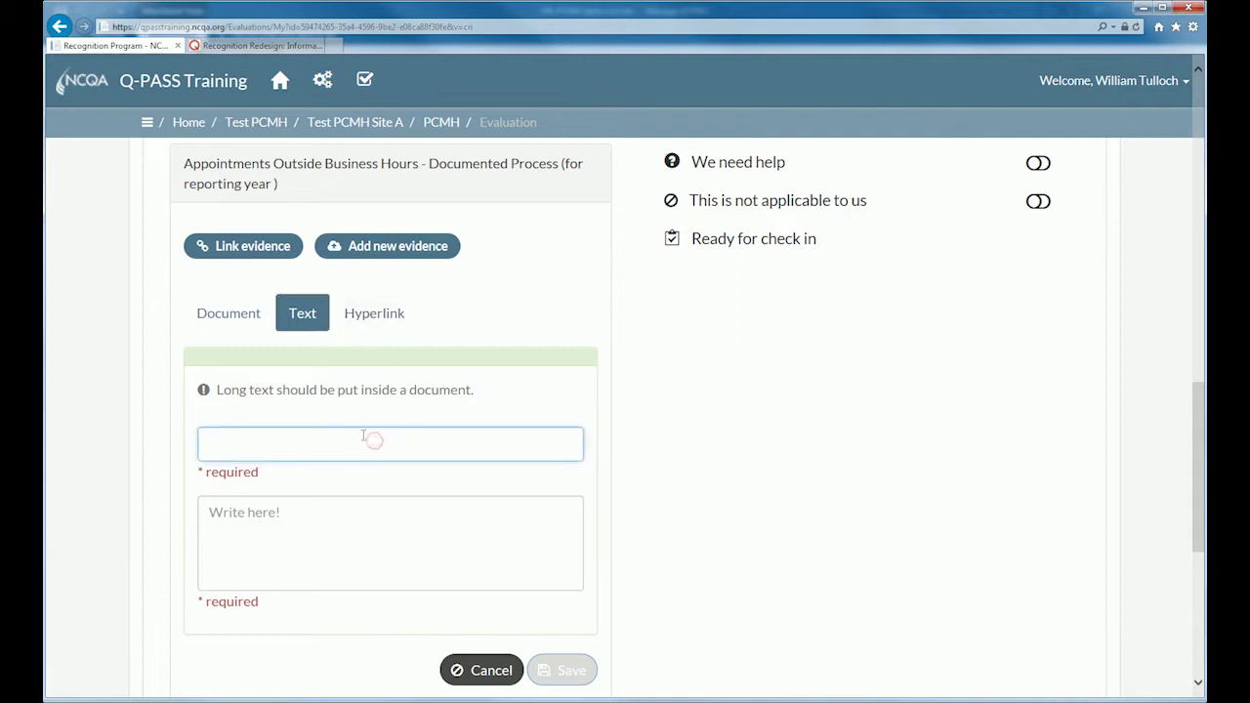
pyautogui.write('Attestation')
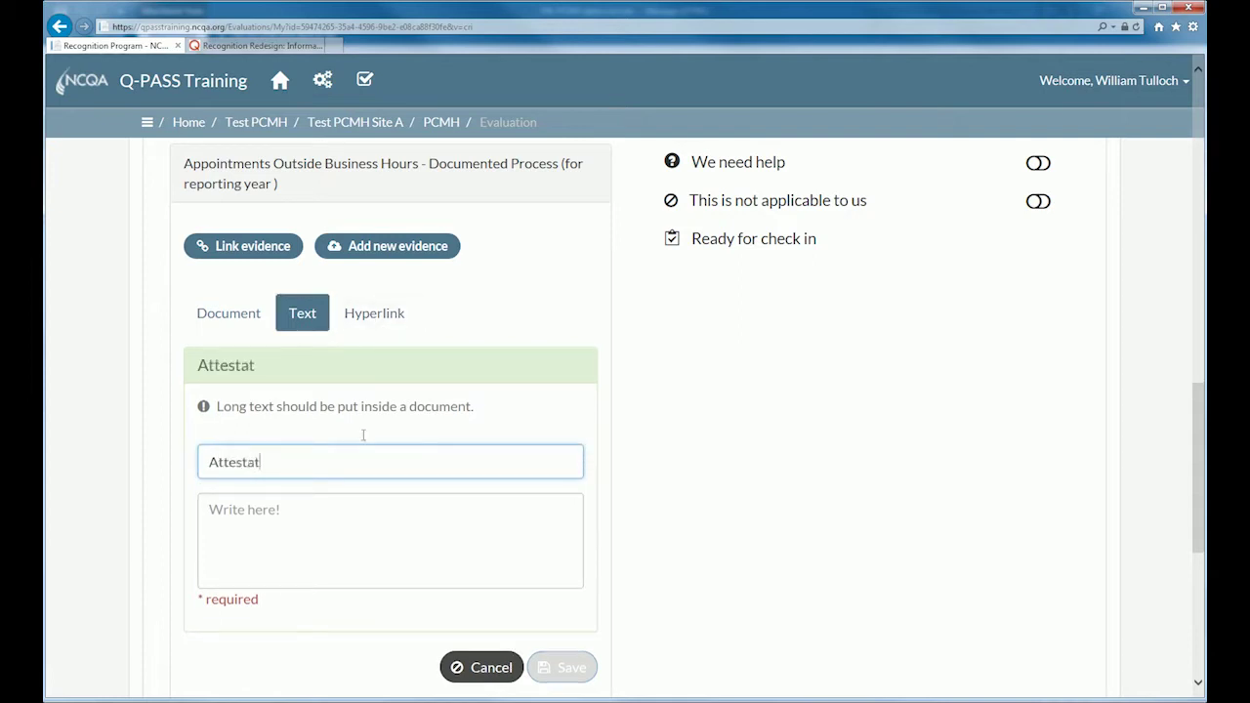
pyautogui.click(366, 524)
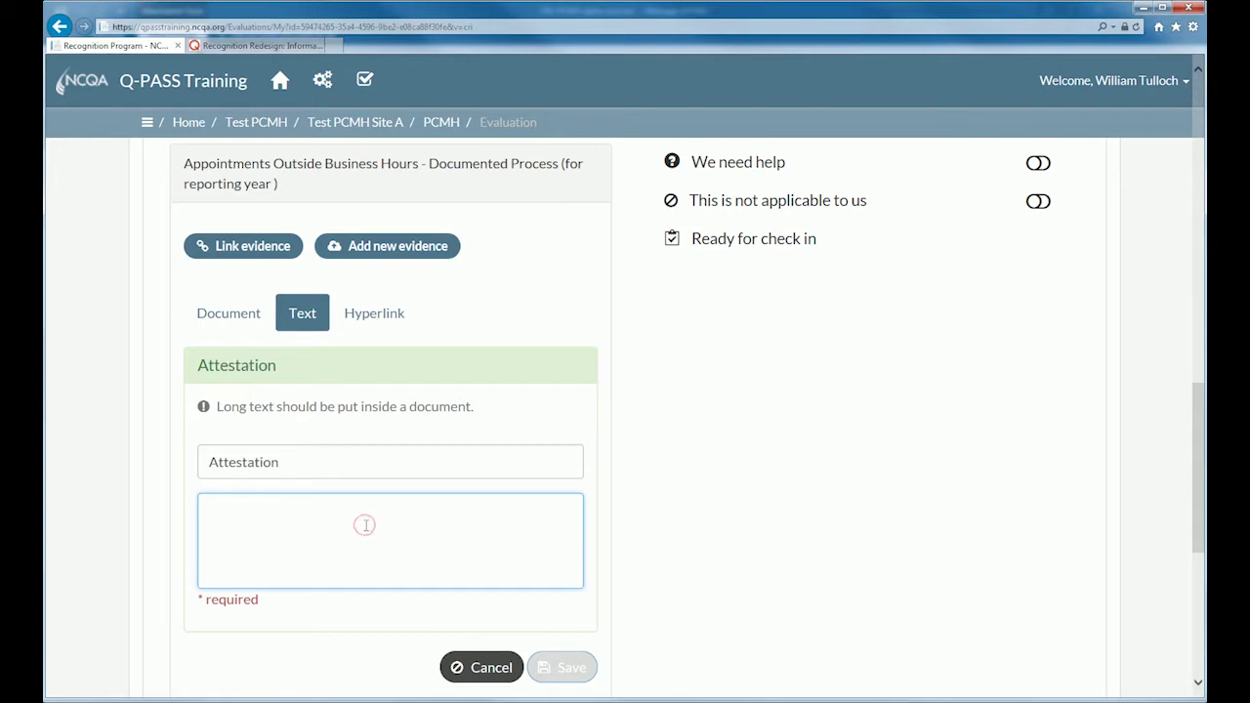
pyautogui.write('I am Level')
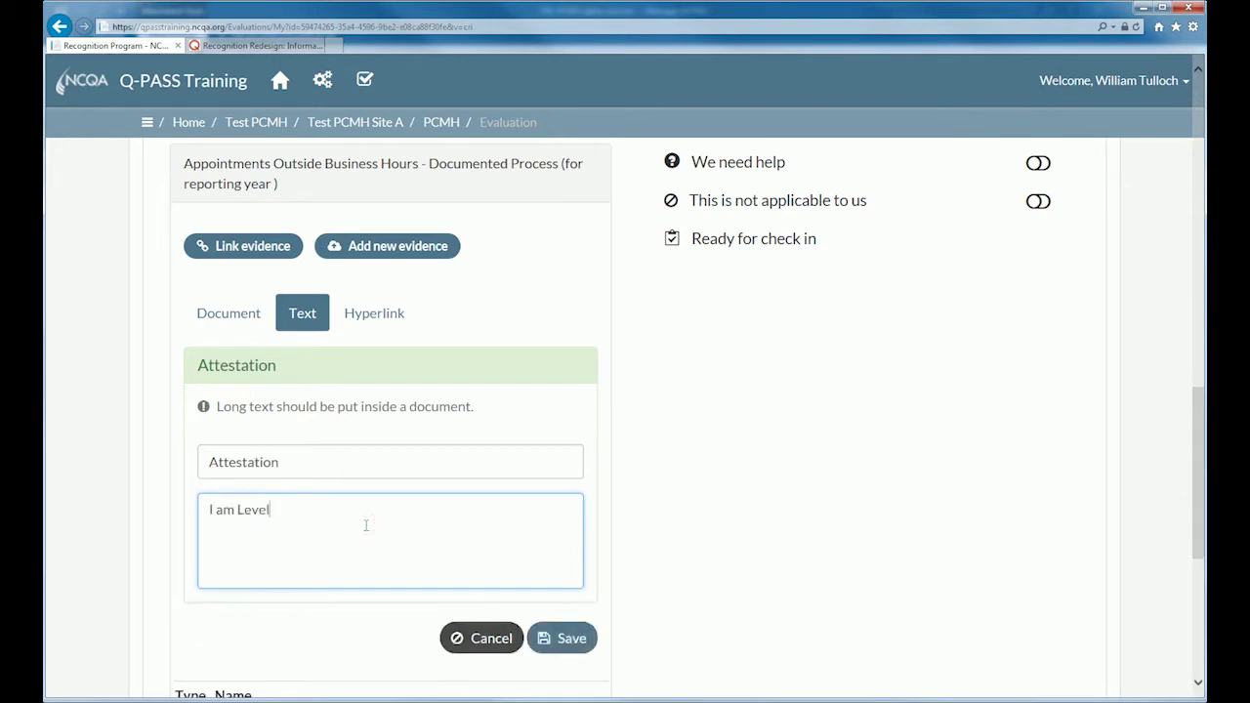
pyautogui.write(' 2 2014 and ')
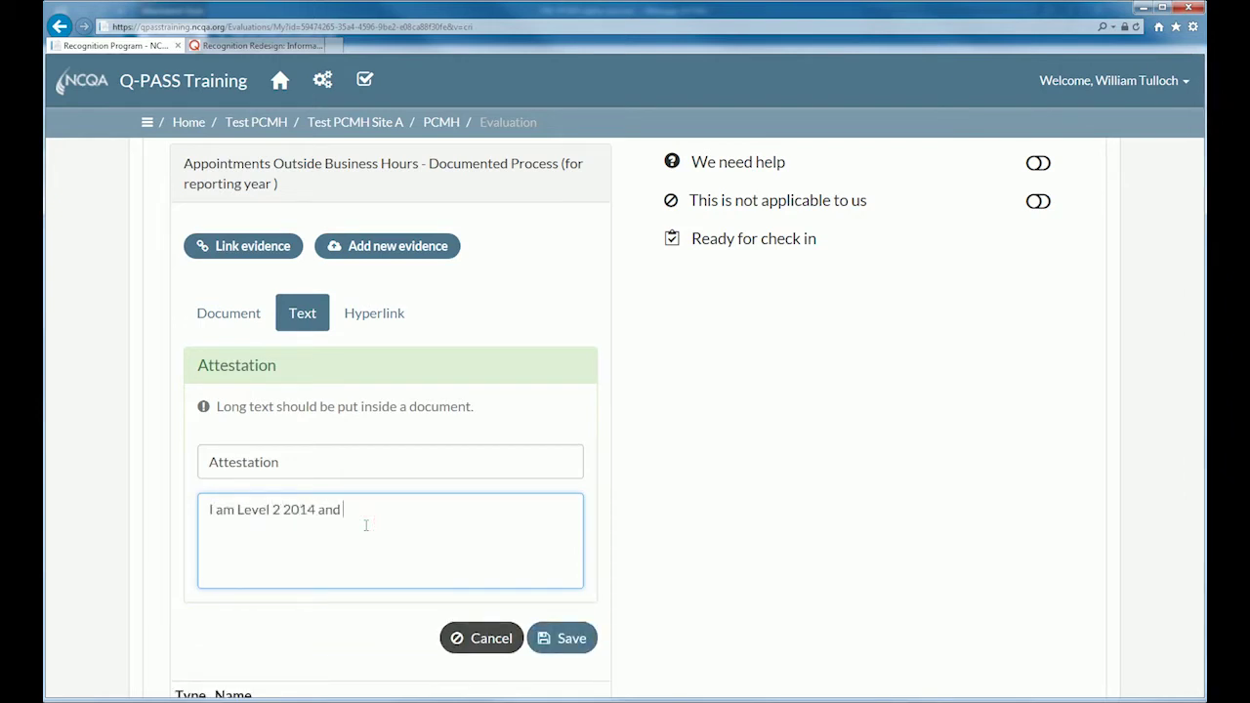
pyautogui.write("don't need to provide evidence.")
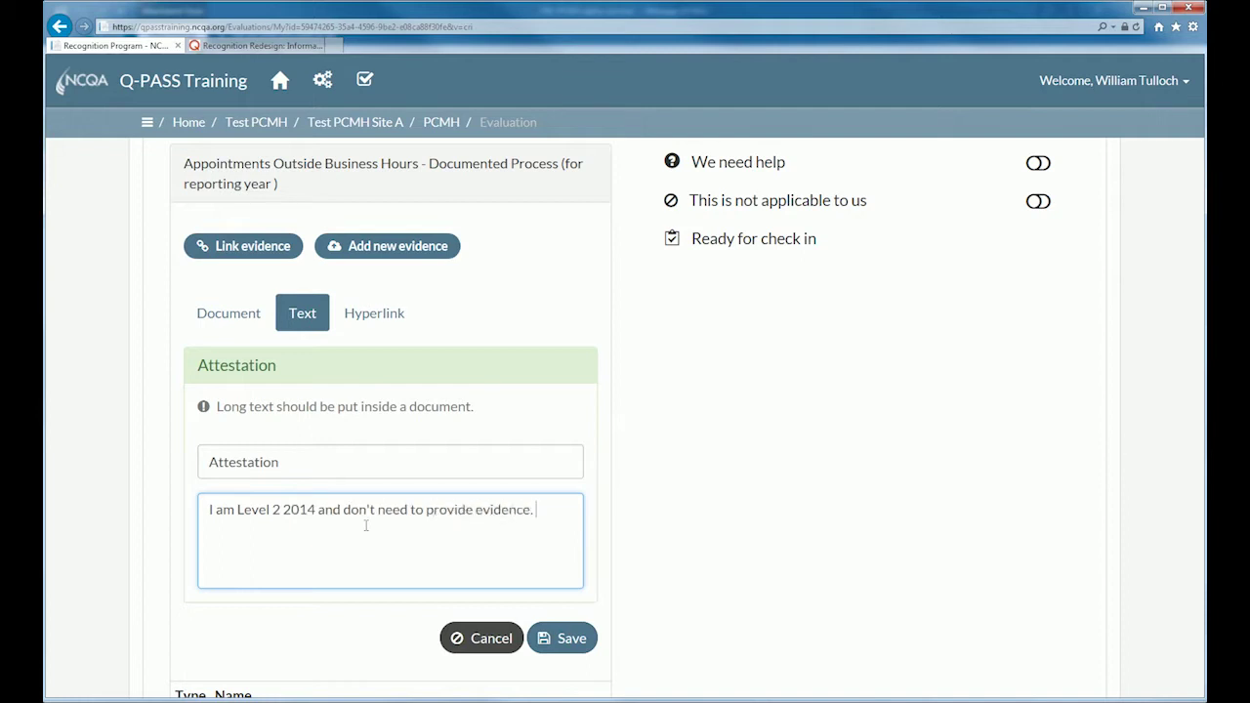
pyautogui.scroll(-2, 602, 491)
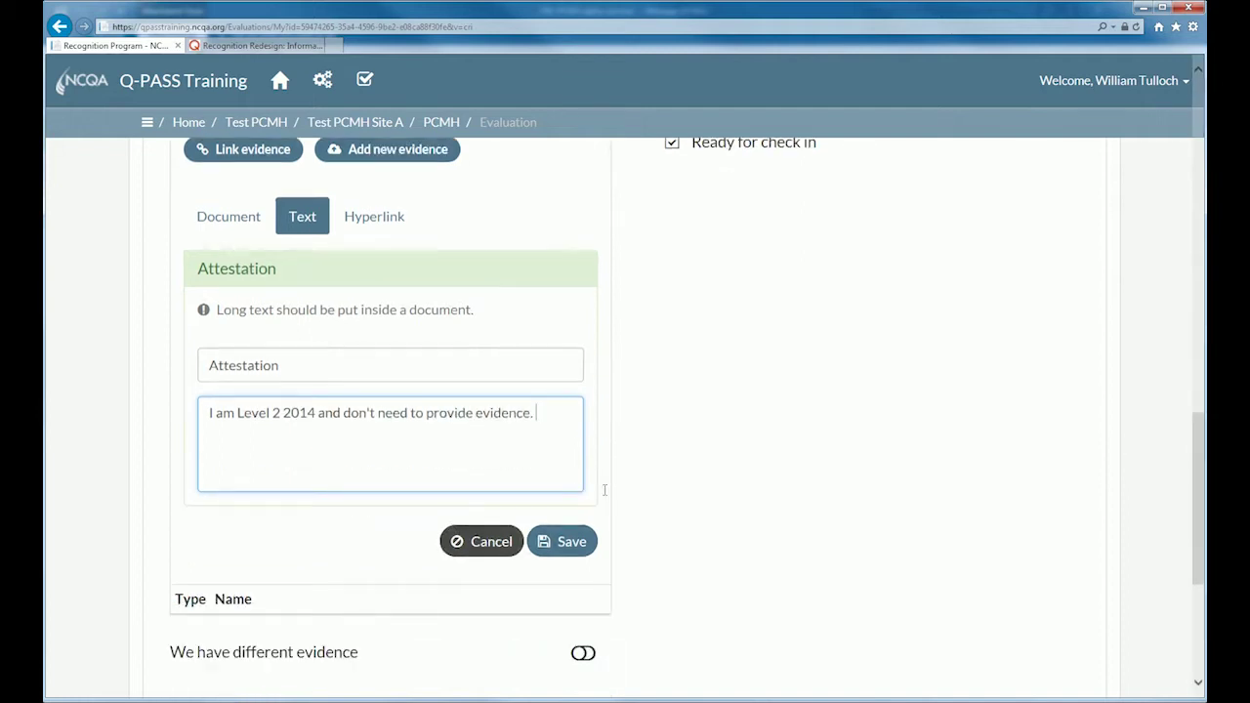
pyautogui.click(566, 540)
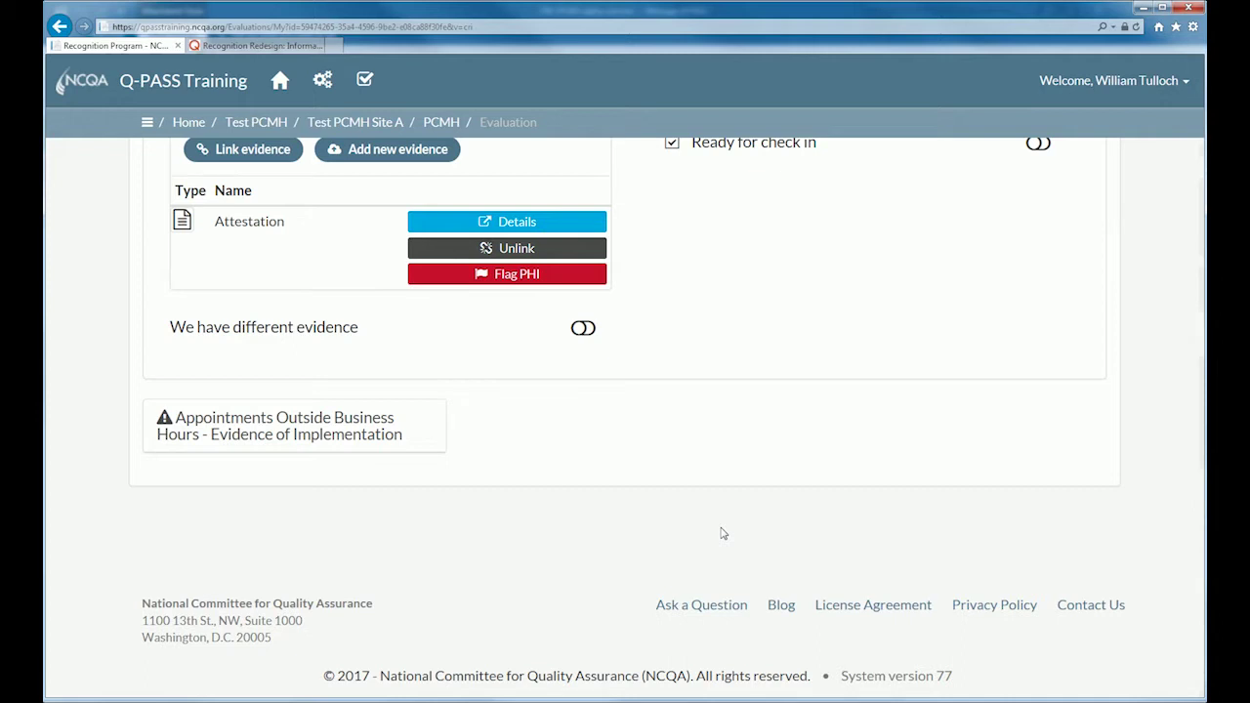
# Mark Documented Process ready for check in and expand the Evidence of Implementation component
pyautogui.scroll(2, 977, 312)
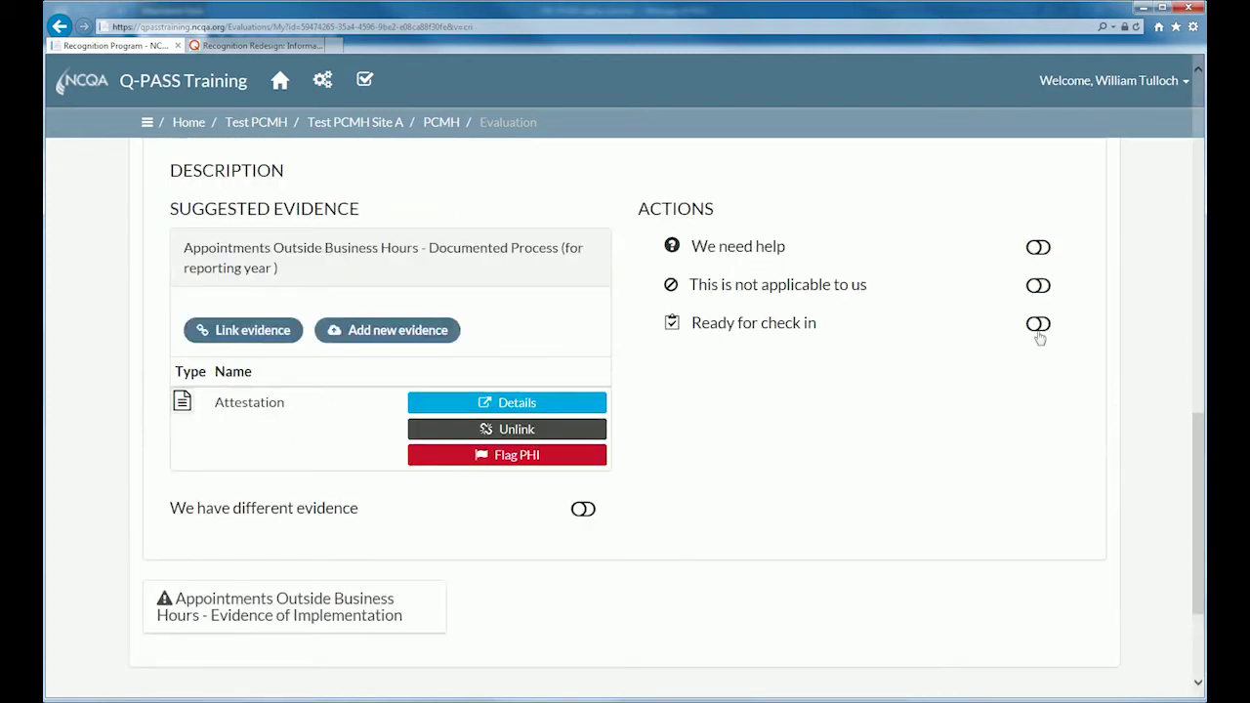
pyautogui.click(1038, 325)
pyautogui.click(312, 458)
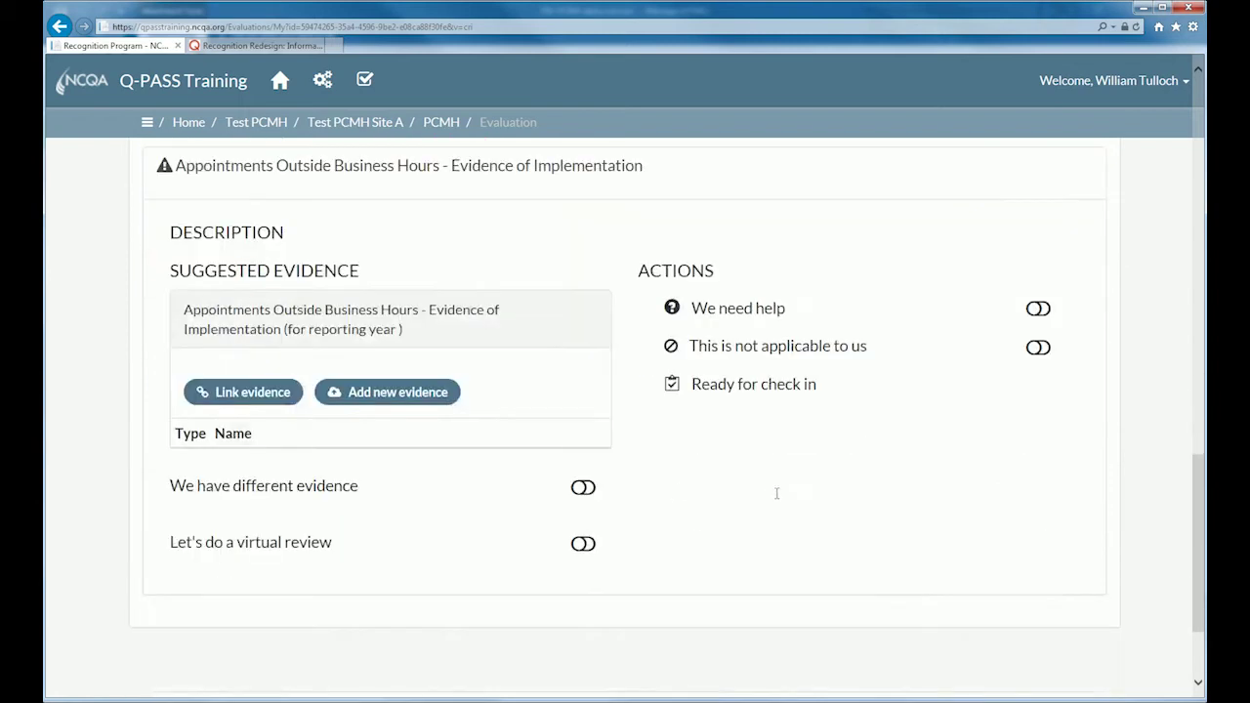
# Link the existing Attestation evidence, found by searching 'attest', to Evidence of Implementation, and mark it ready for check in
pyautogui.click(255, 396)
pyautogui.write('attest')
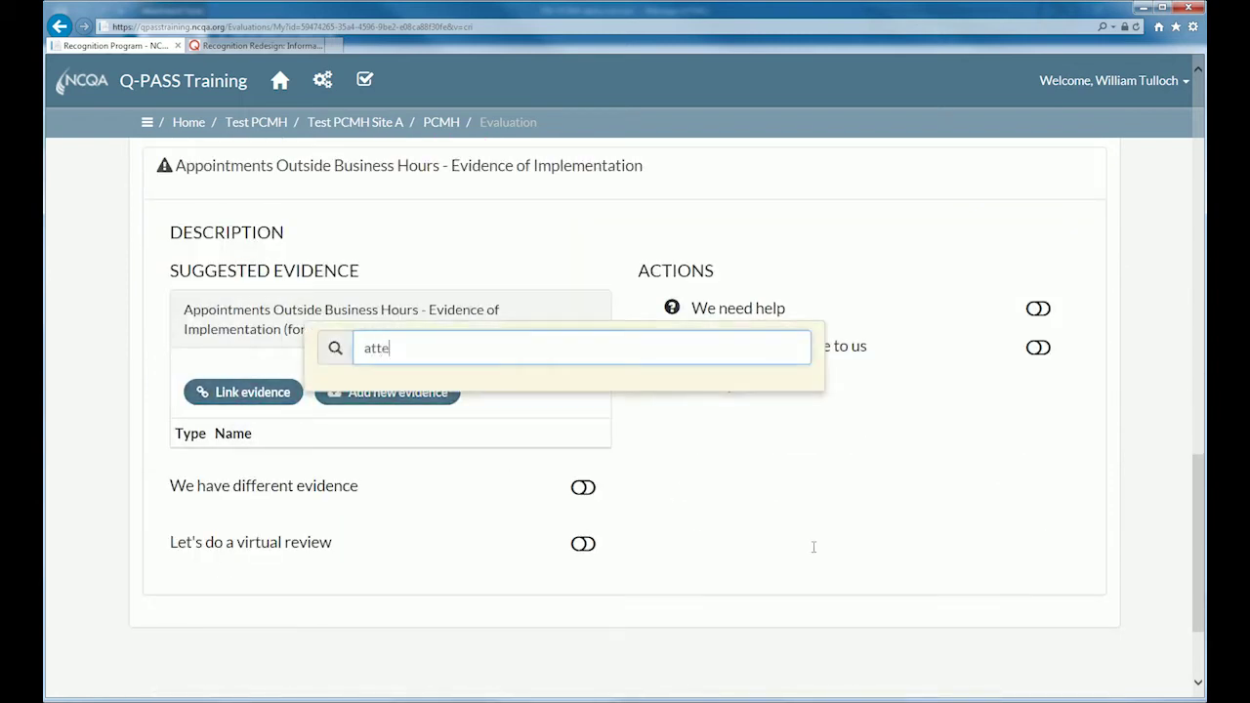
pyautogui.click(381, 388)
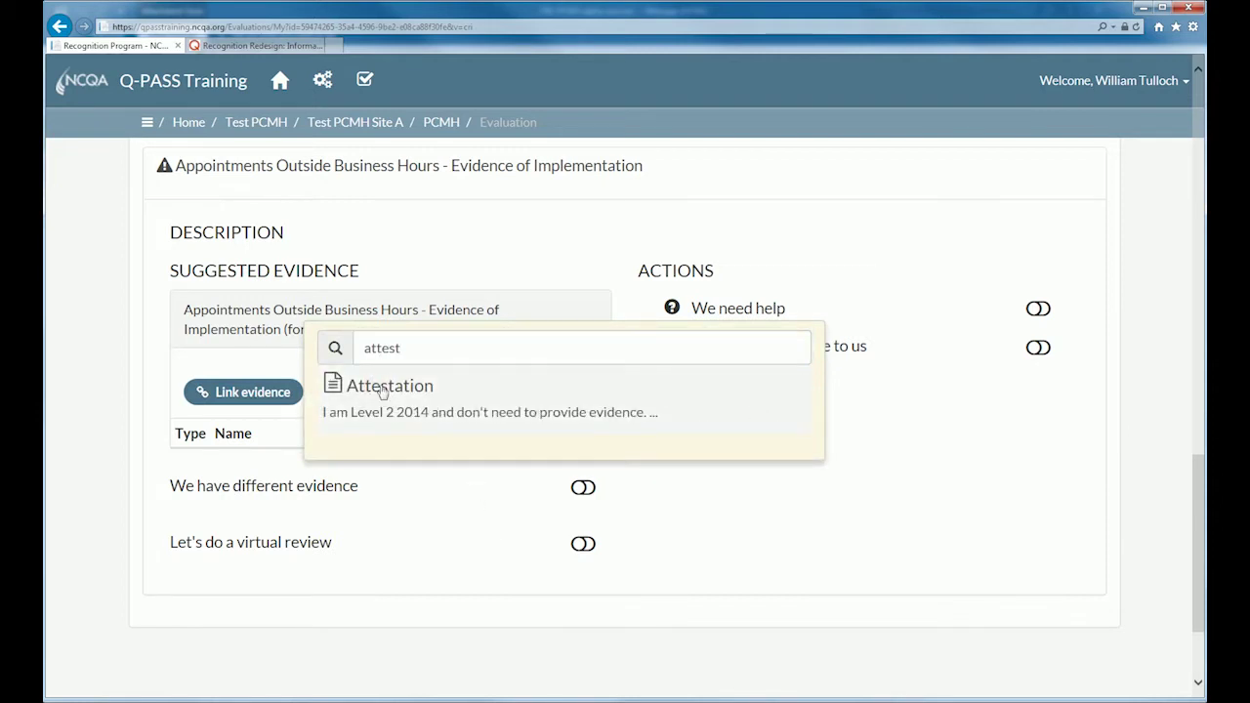
pyautogui.click(382, 387)
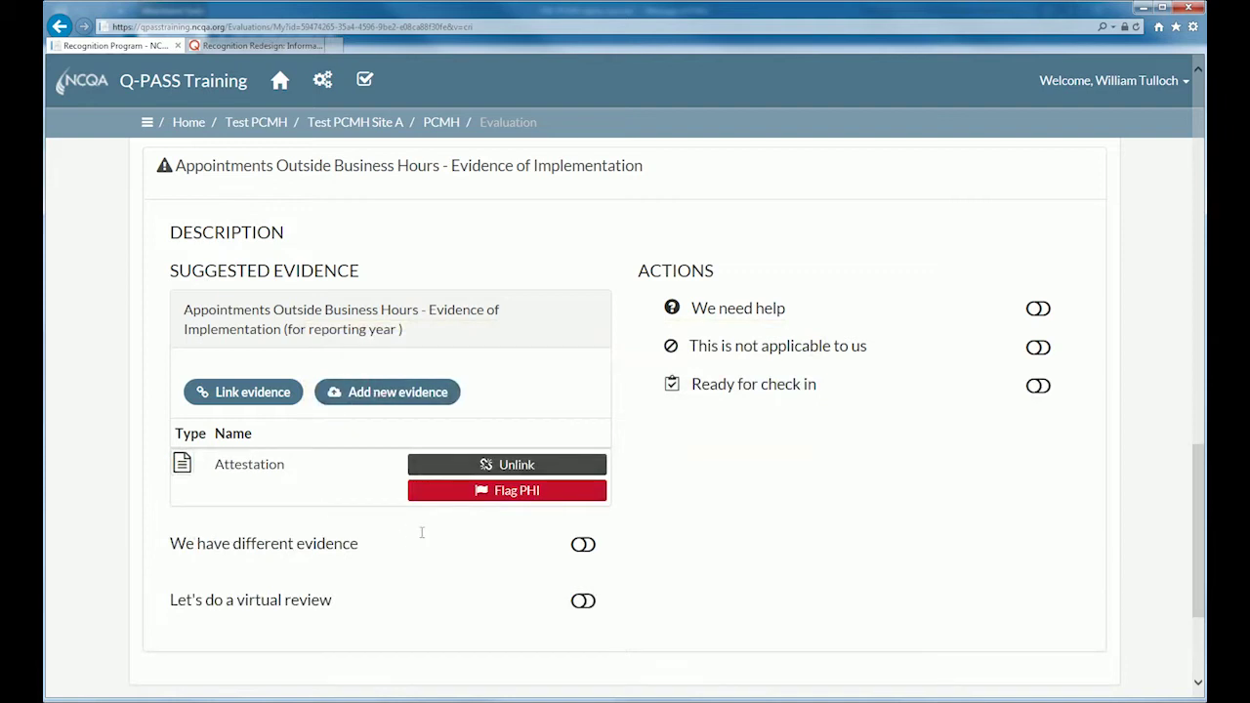
pyautogui.click(1038, 386)
pyautogui.scroll(5, 920, 474)
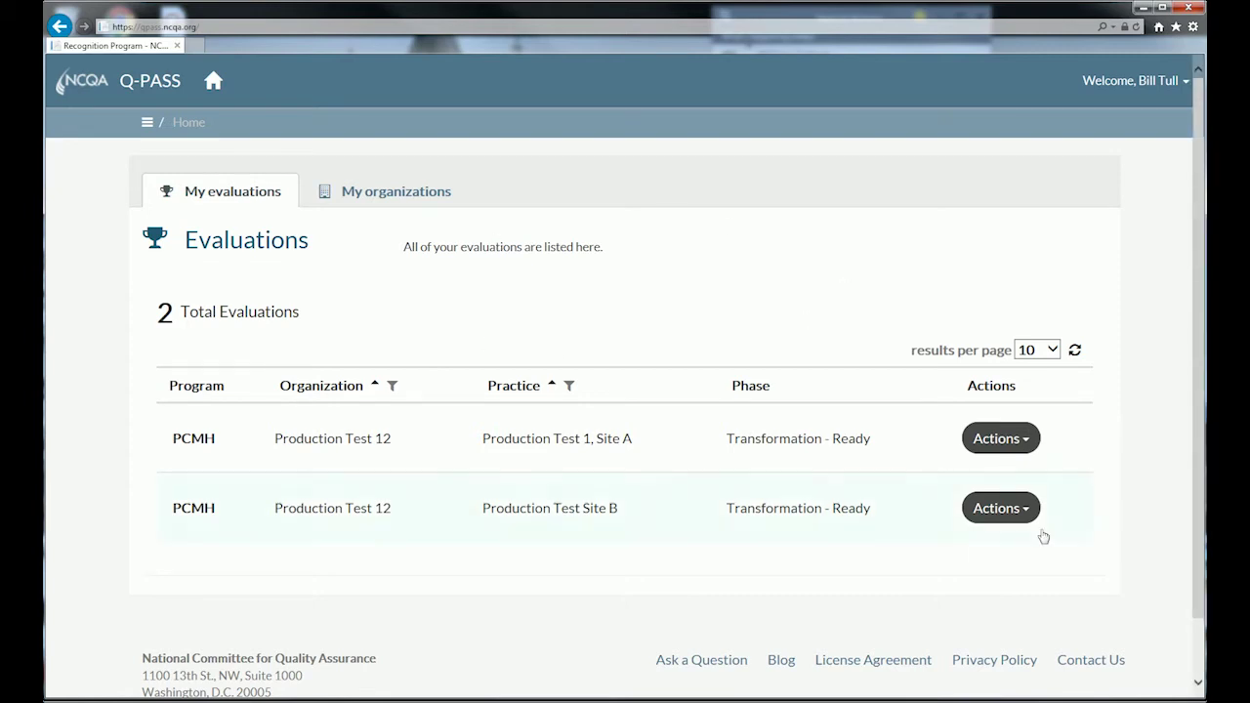
# Go to Production Test Site B's program dashboard, open its PCMH Evaluation, and start the component check-in
pyautogui.click(1000, 515)
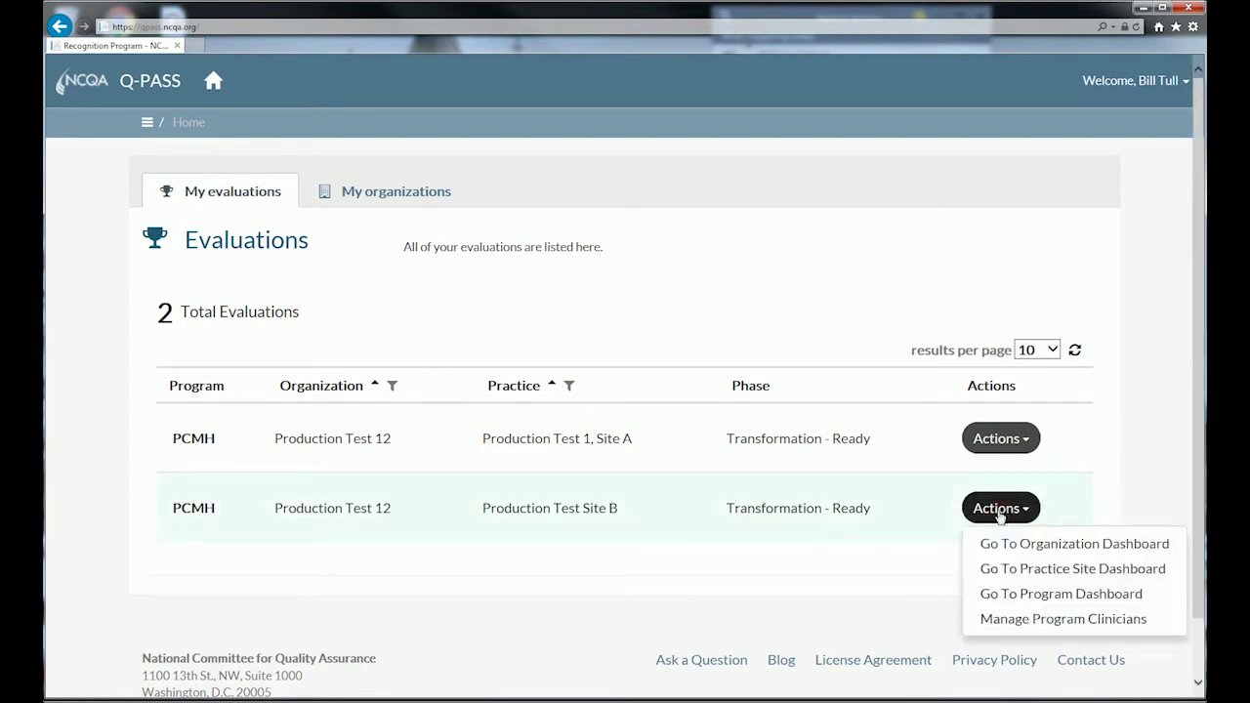
pyautogui.click(1032, 597)
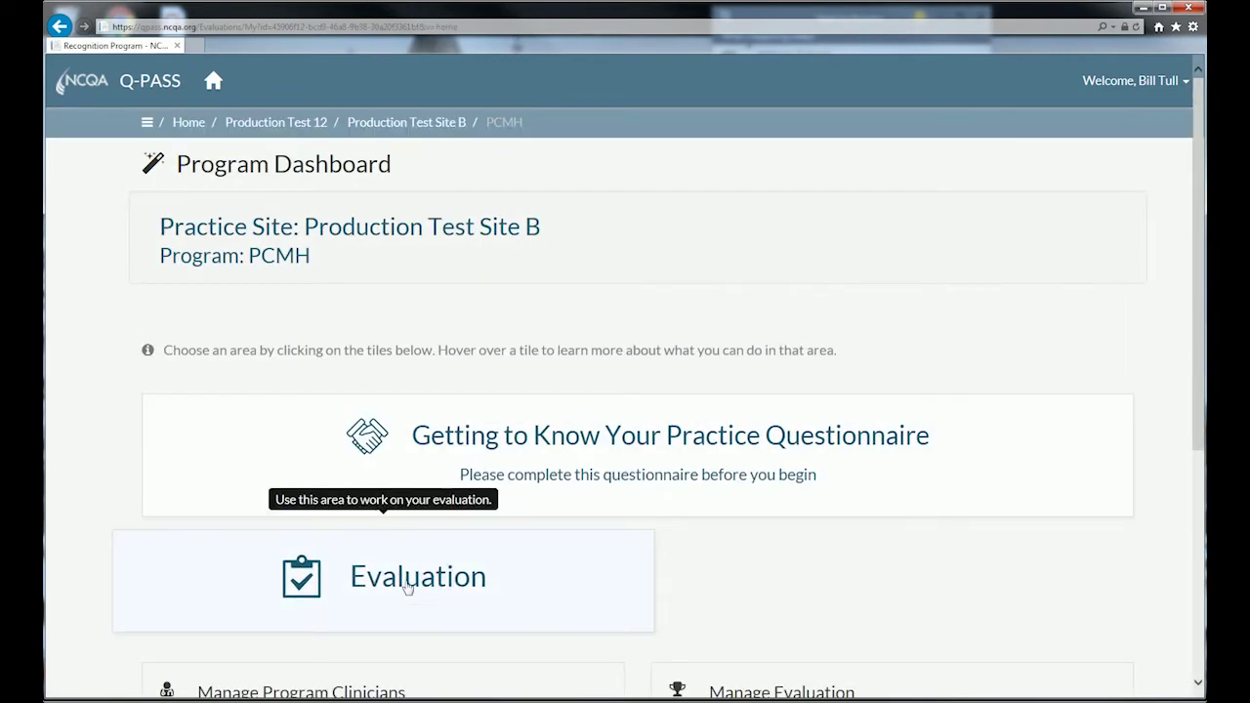
pyautogui.click(408, 584)
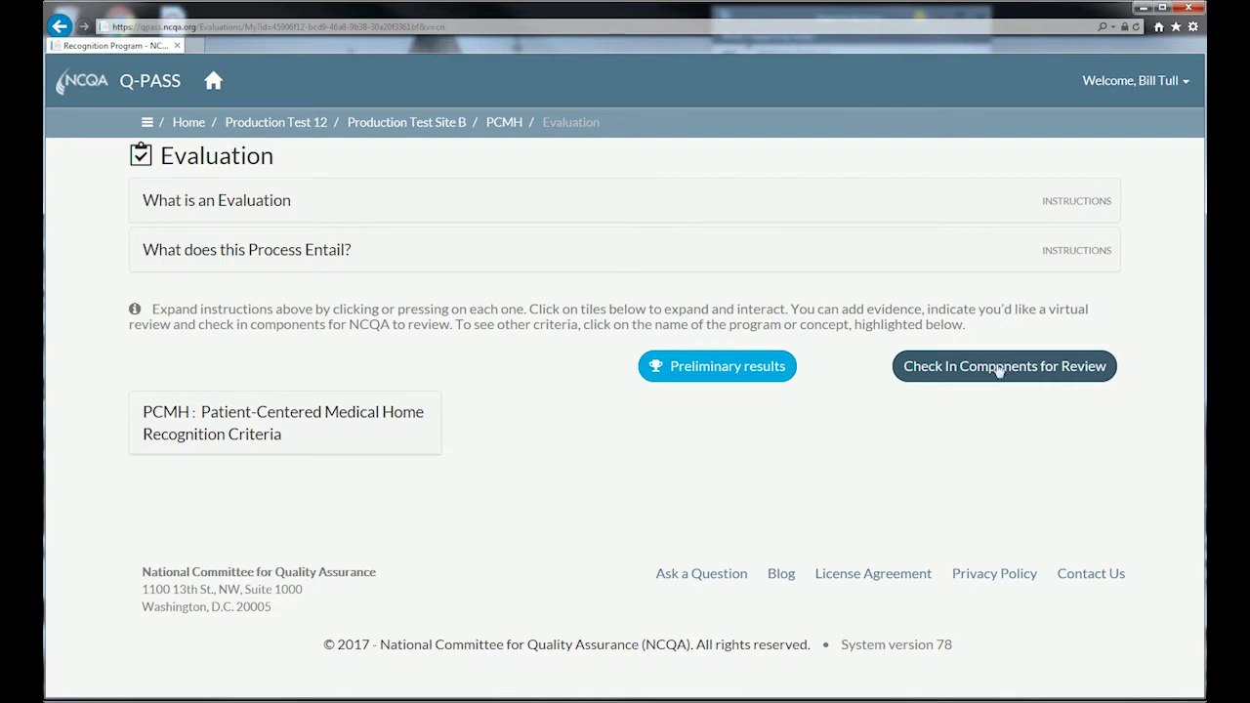
pyautogui.click(998, 367)
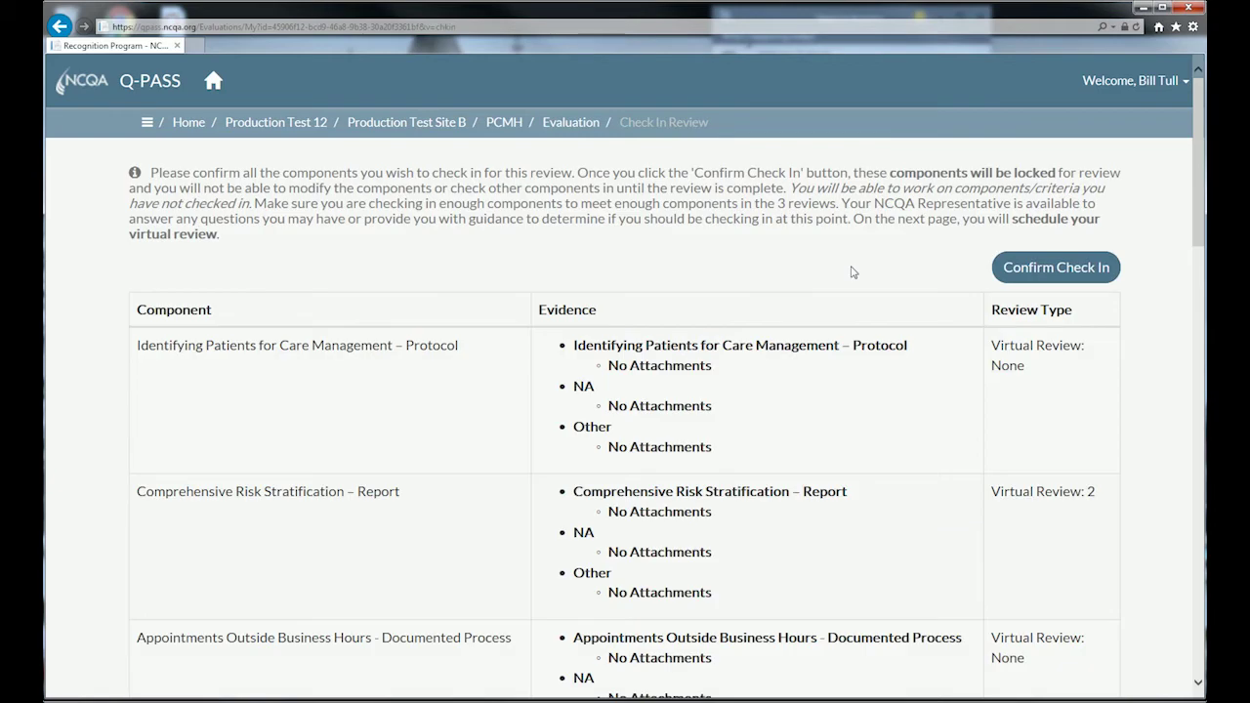
# Review the components listed in the Check In Review table and confirm their check-in
pyautogui.scroll(-2, 811, 259)
pyautogui.scroll(-4, 809, 253)
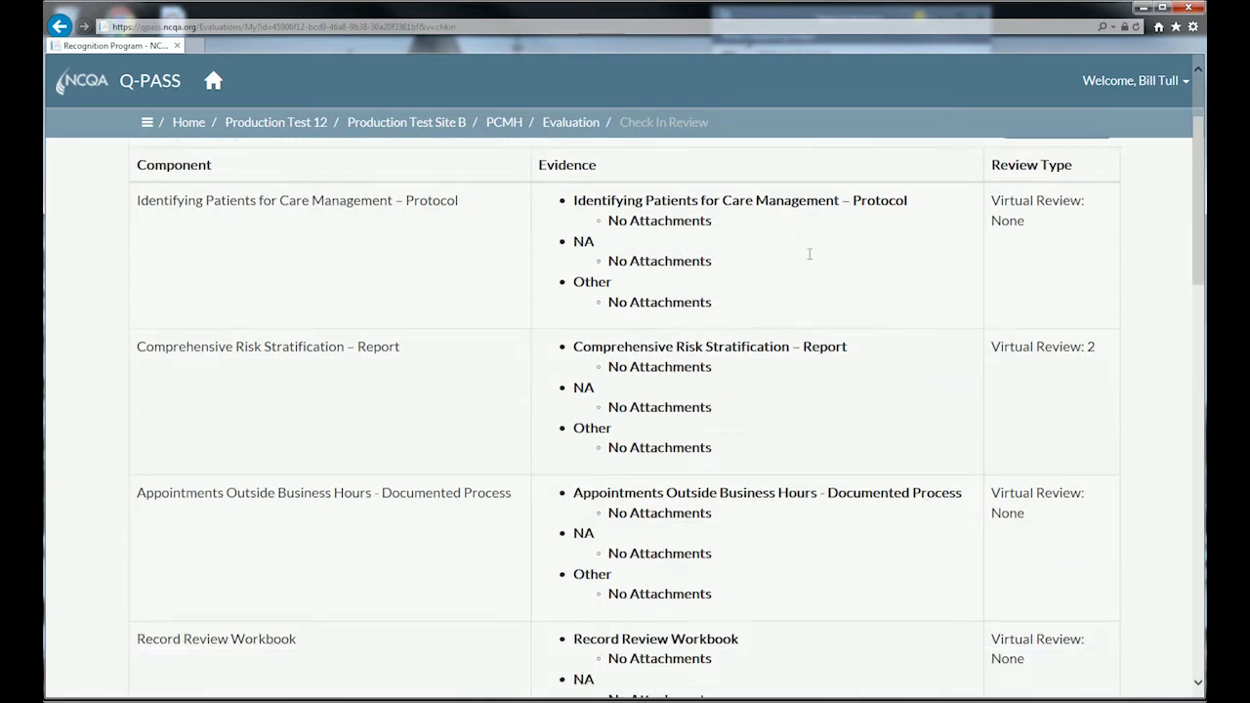
pyautogui.scroll(-4, 809, 254)
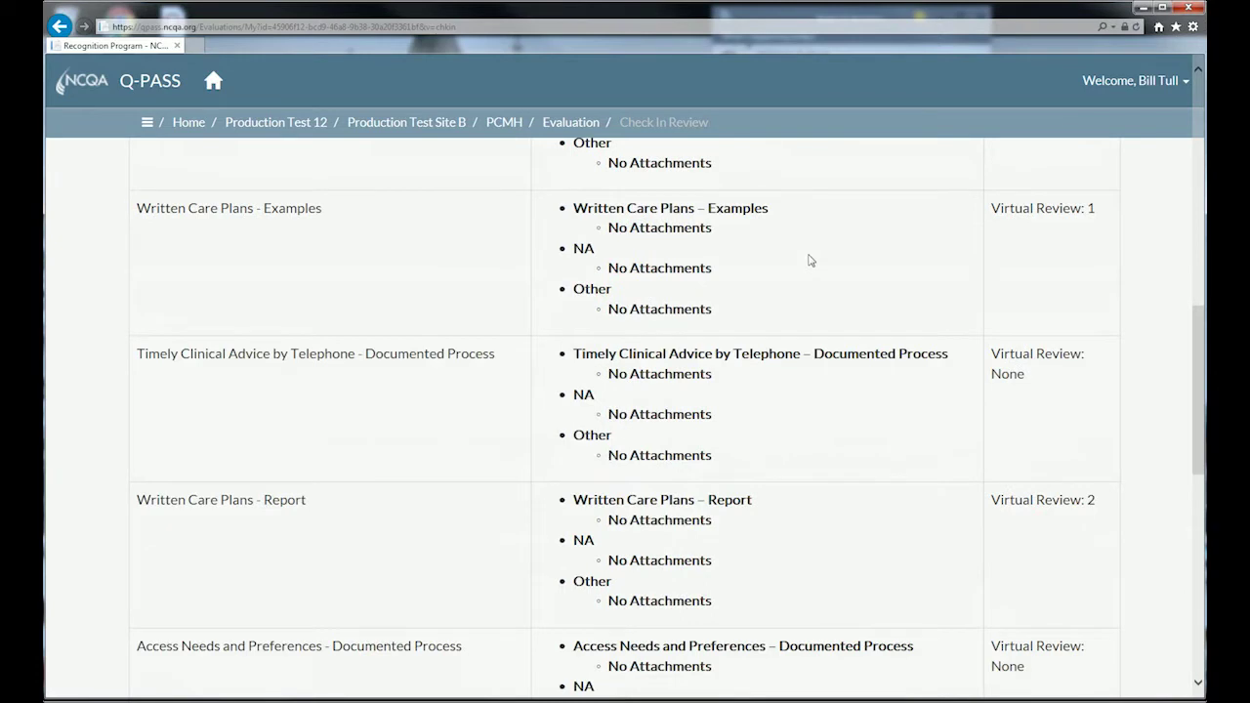
pyautogui.scroll(-2, 810, 259)
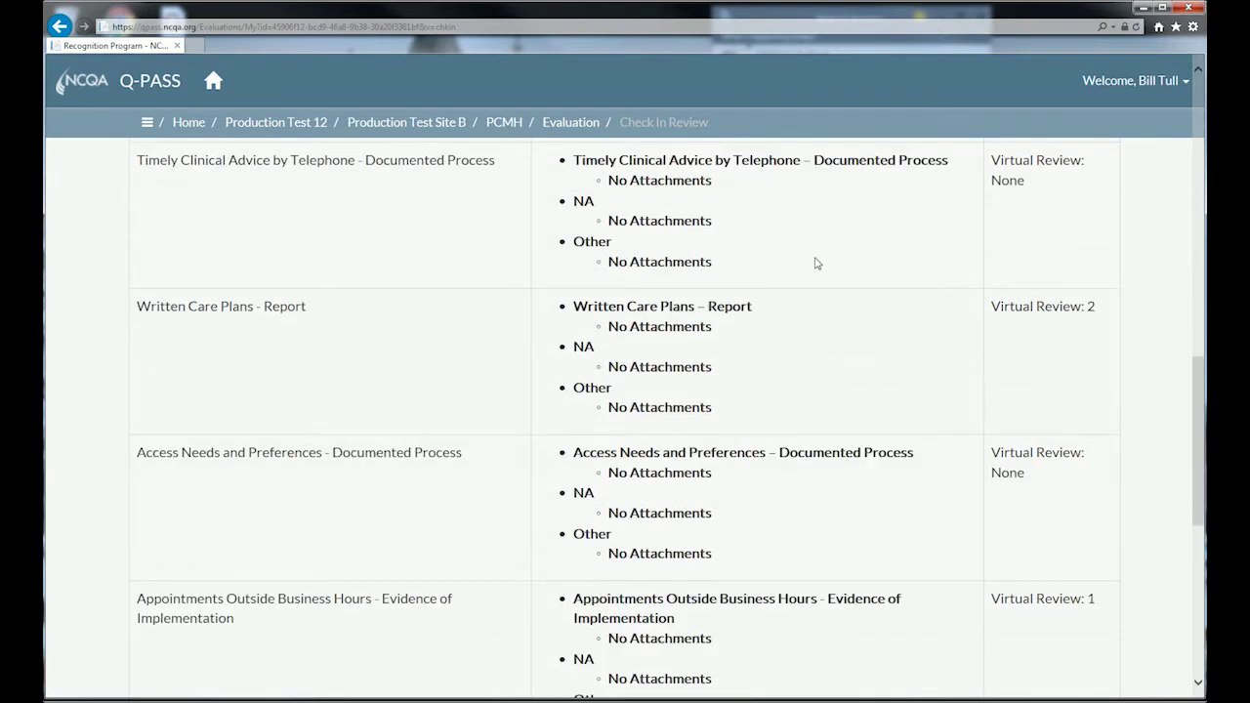
pyautogui.scroll(-4, 814, 258)
pyautogui.scroll(-1, 818, 262)
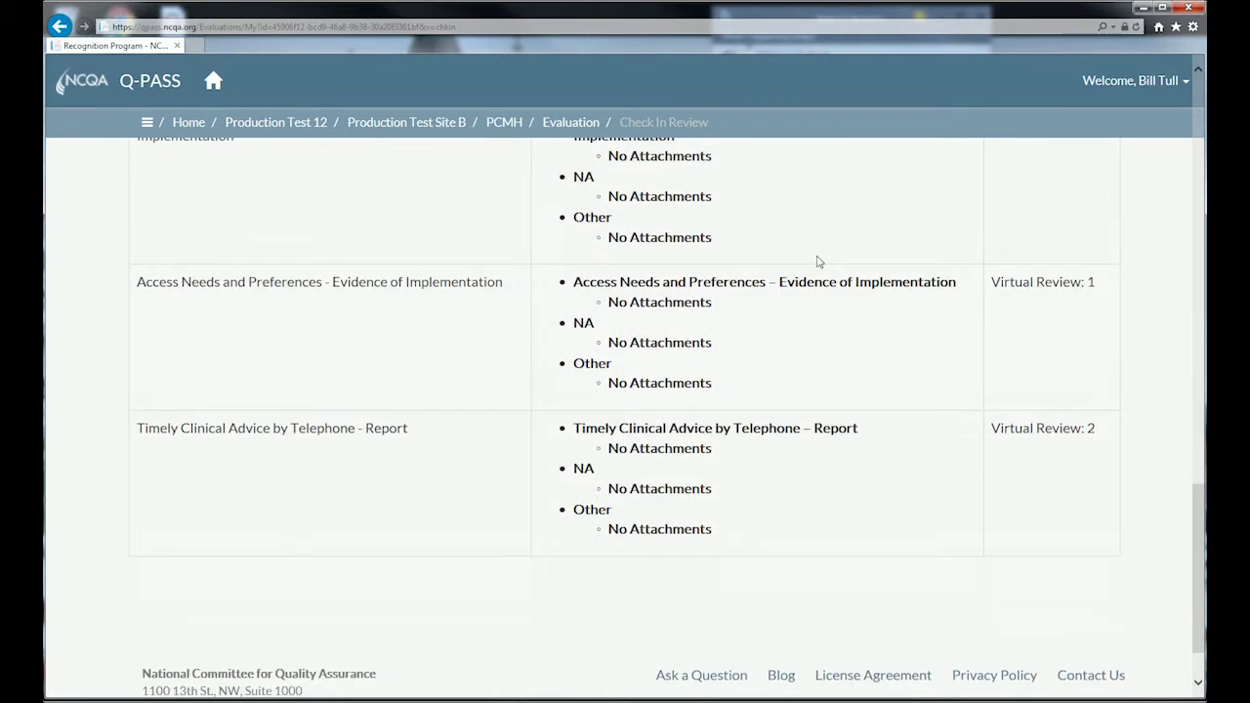
pyautogui.scroll(6, 817, 260)
pyautogui.scroll(9, 1117, 343)
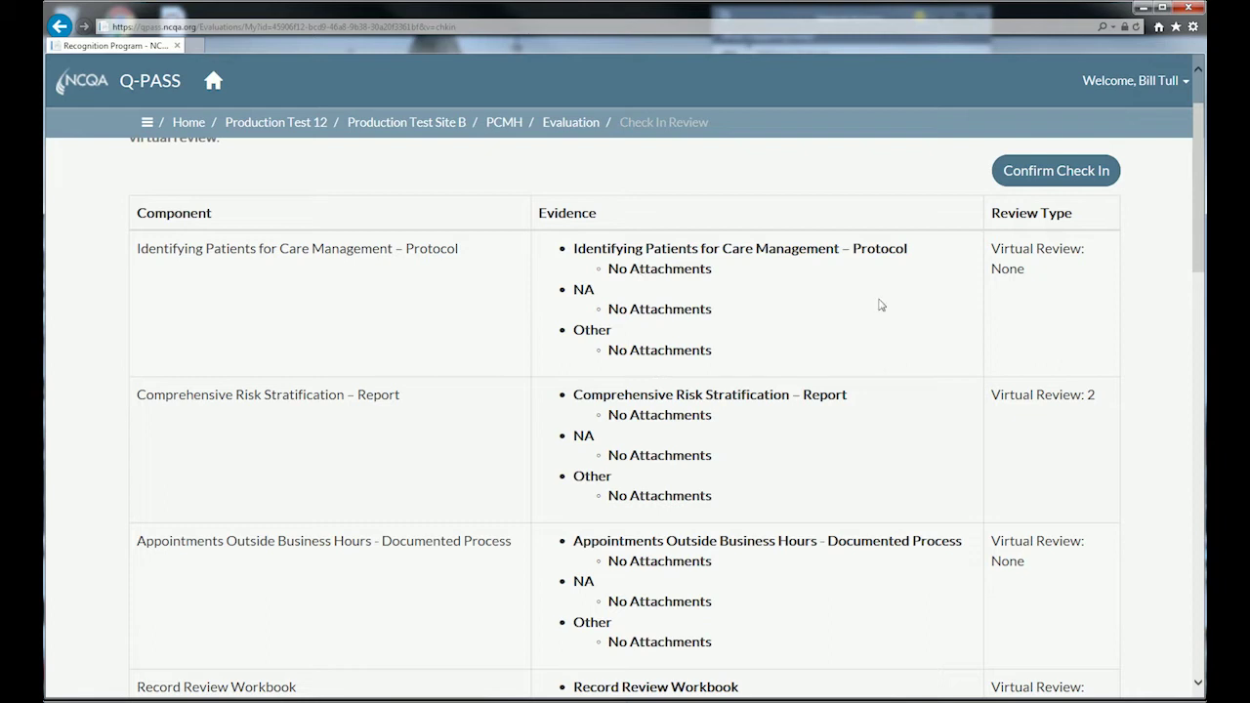
pyautogui.scroll(-3, 883, 312)
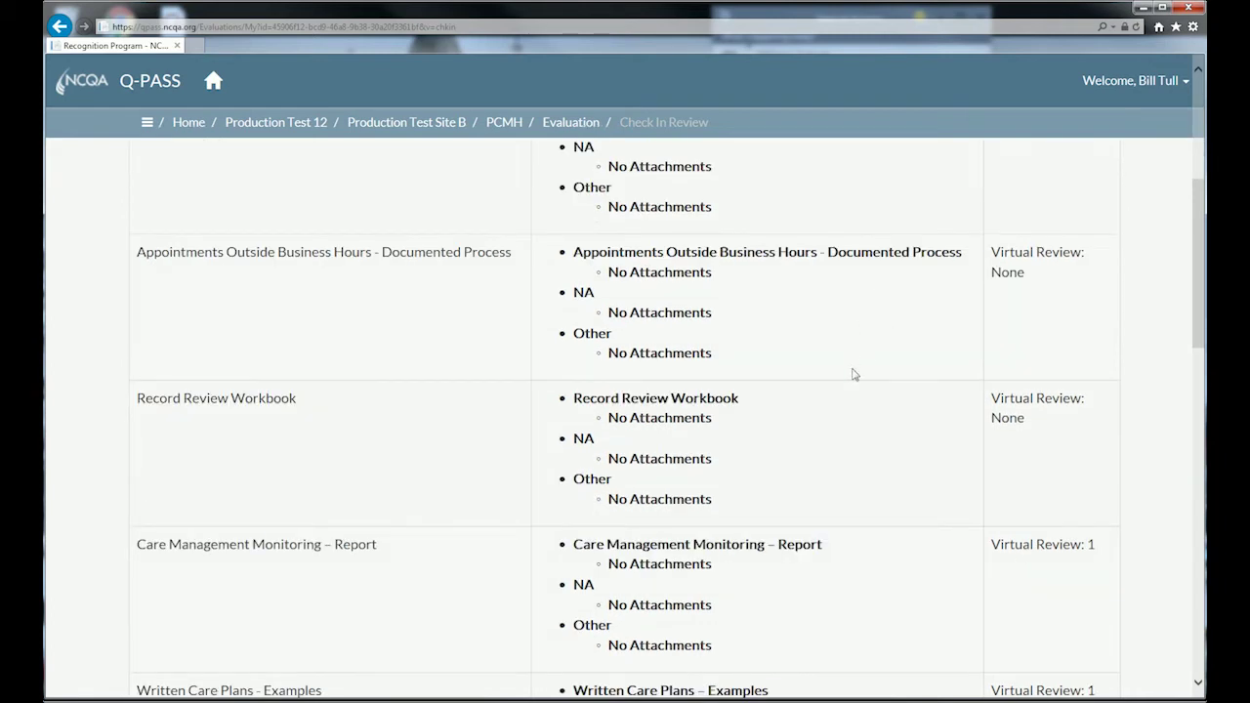
pyautogui.scroll(-2, 852, 374)
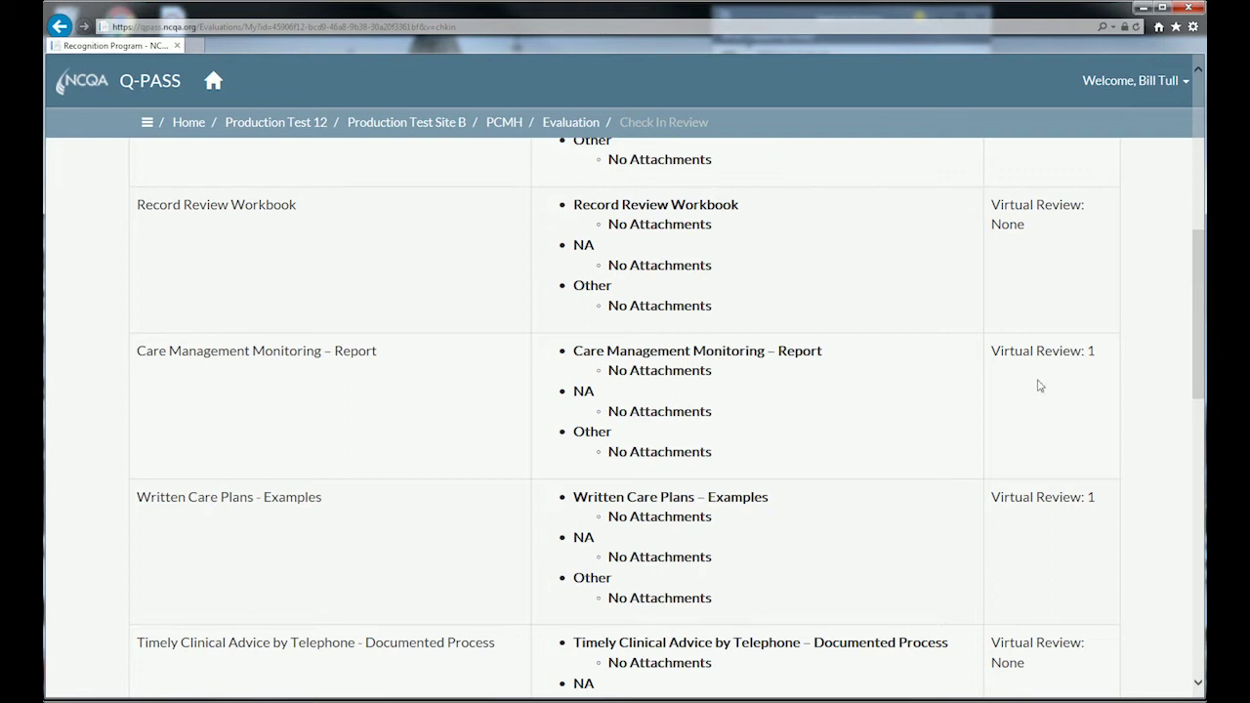
pyautogui.scroll(-3, 1038, 385)
pyautogui.scroll(-4, 1037, 396)
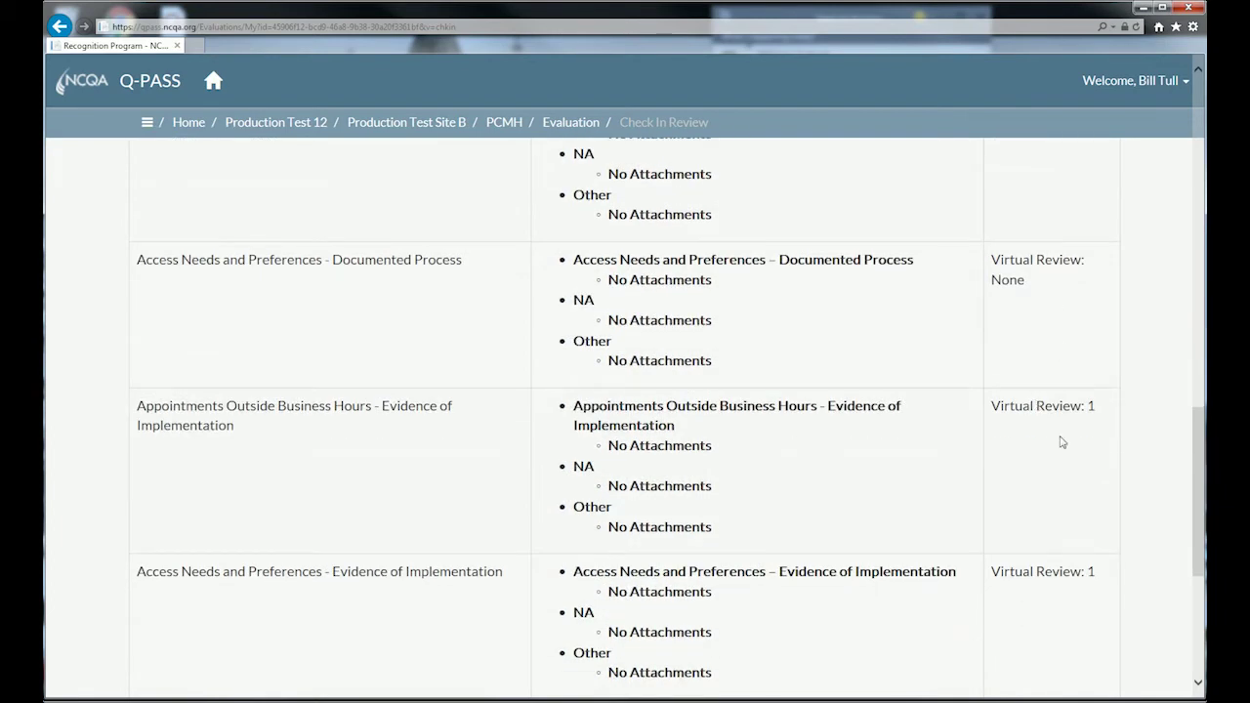
pyautogui.scroll(-5, 1061, 441)
pyautogui.scroll(12, 1060, 439)
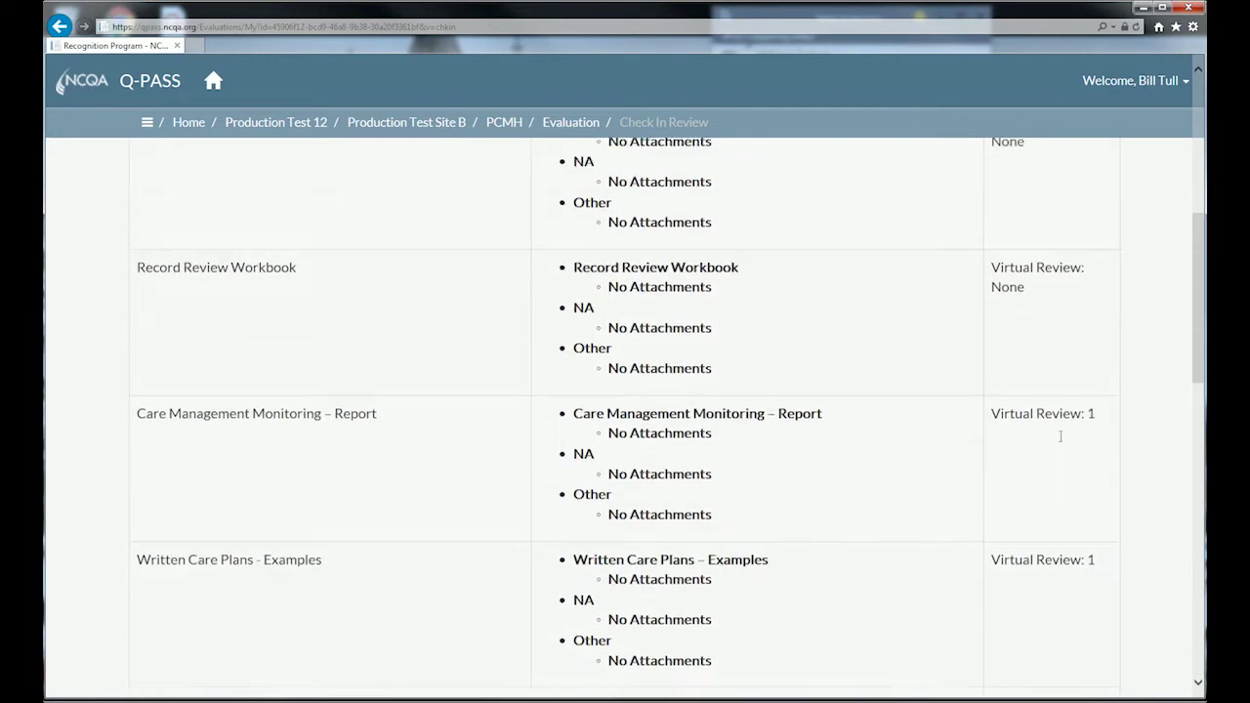
pyautogui.scroll(5, 1060, 438)
pyautogui.click(1071, 275)
pyautogui.scroll(-3, 764, 432)
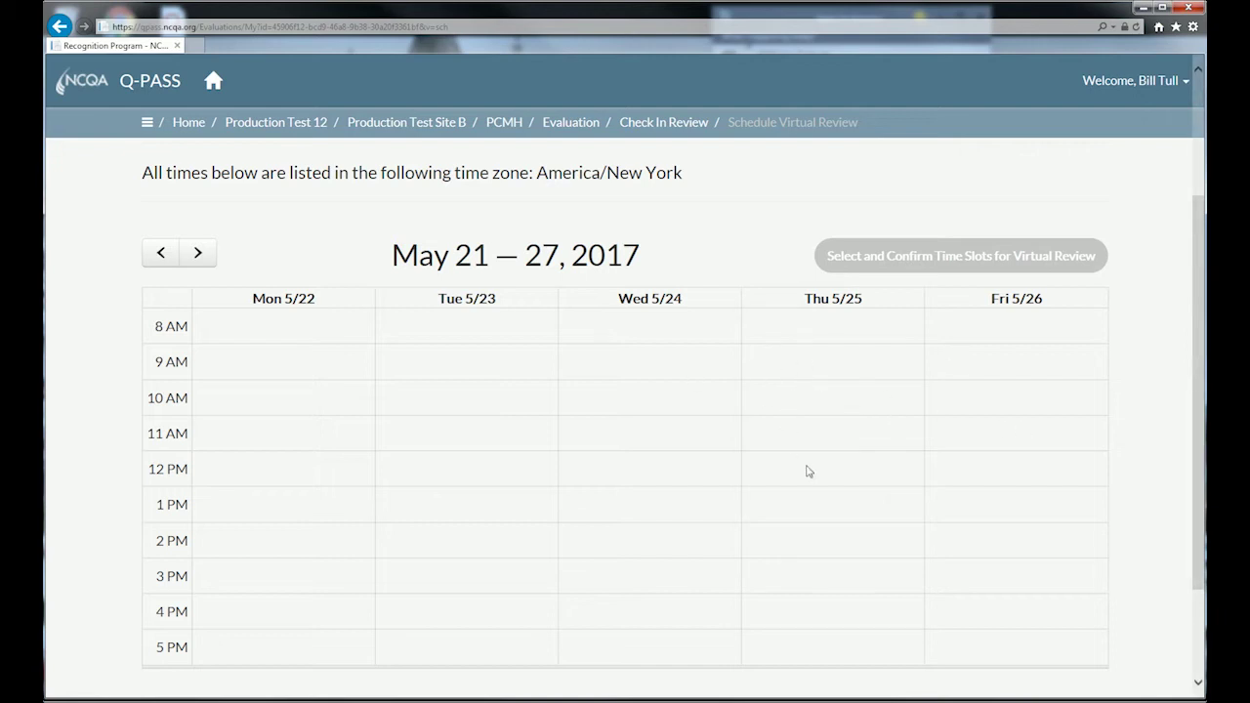
# Book and confirm the Thursday 5/25/2017 11:00 am–1:00 pm virtual review slot
pyautogui.click(781, 438)
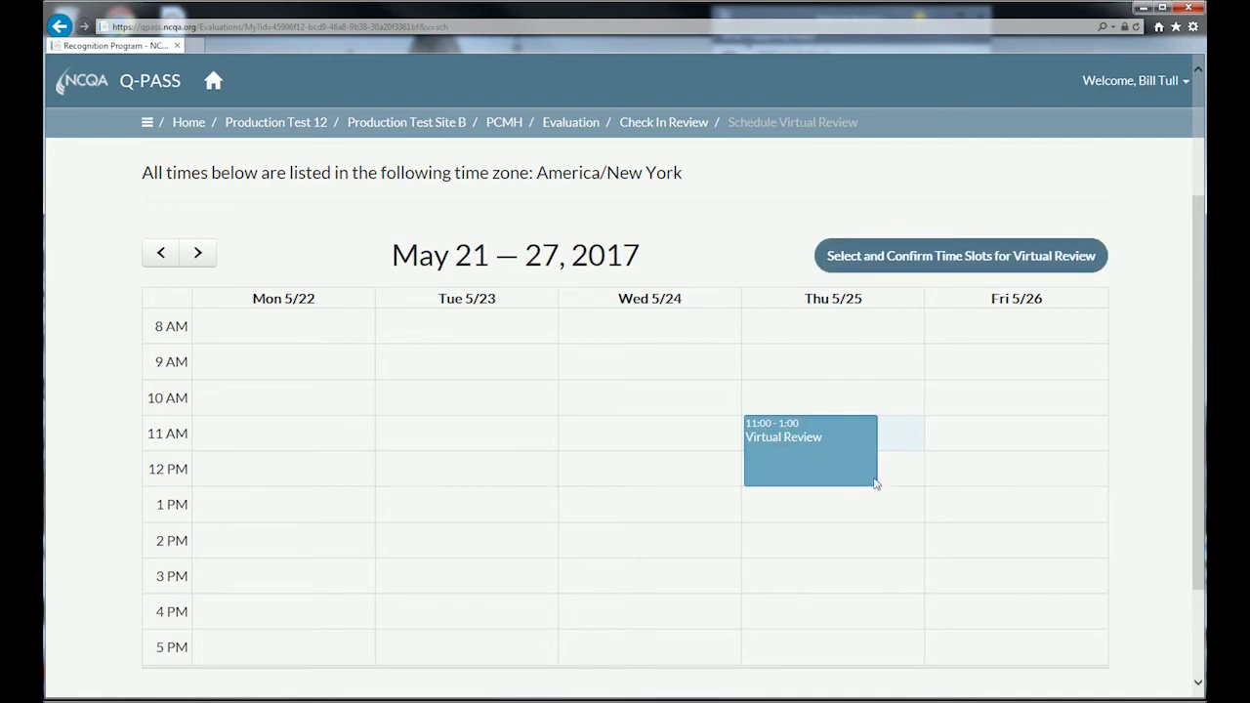
pyautogui.click(960, 257)
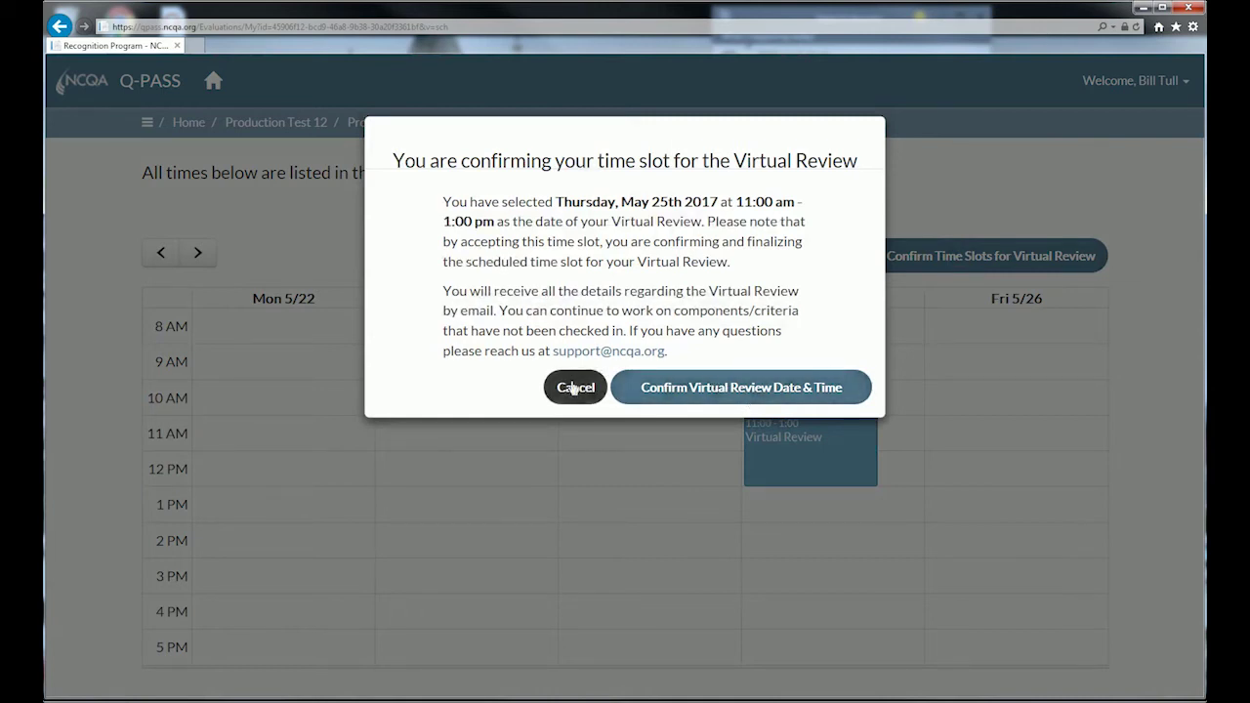
pyautogui.click(776, 388)
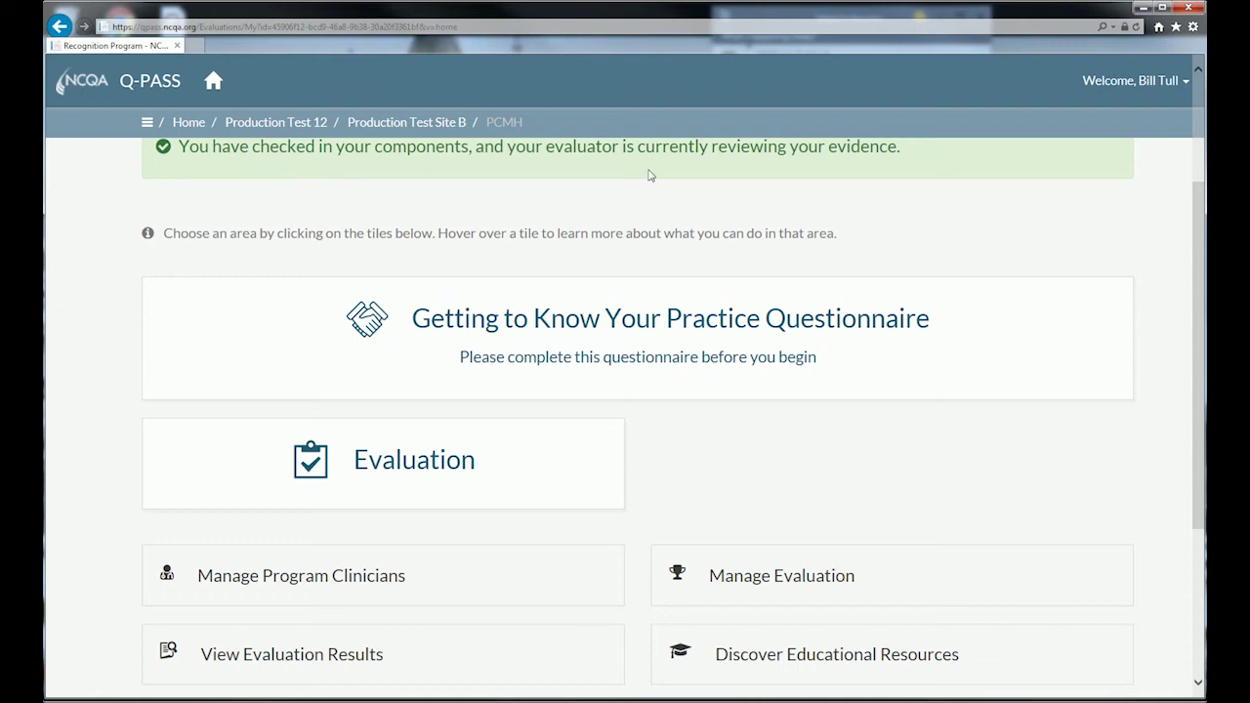
# Browse Evaluation > PCMH > All PCMH Criteria > AC > AC 01 and view its read-only Documented Process with Team Structure evidence
pyautogui.click(434, 459)
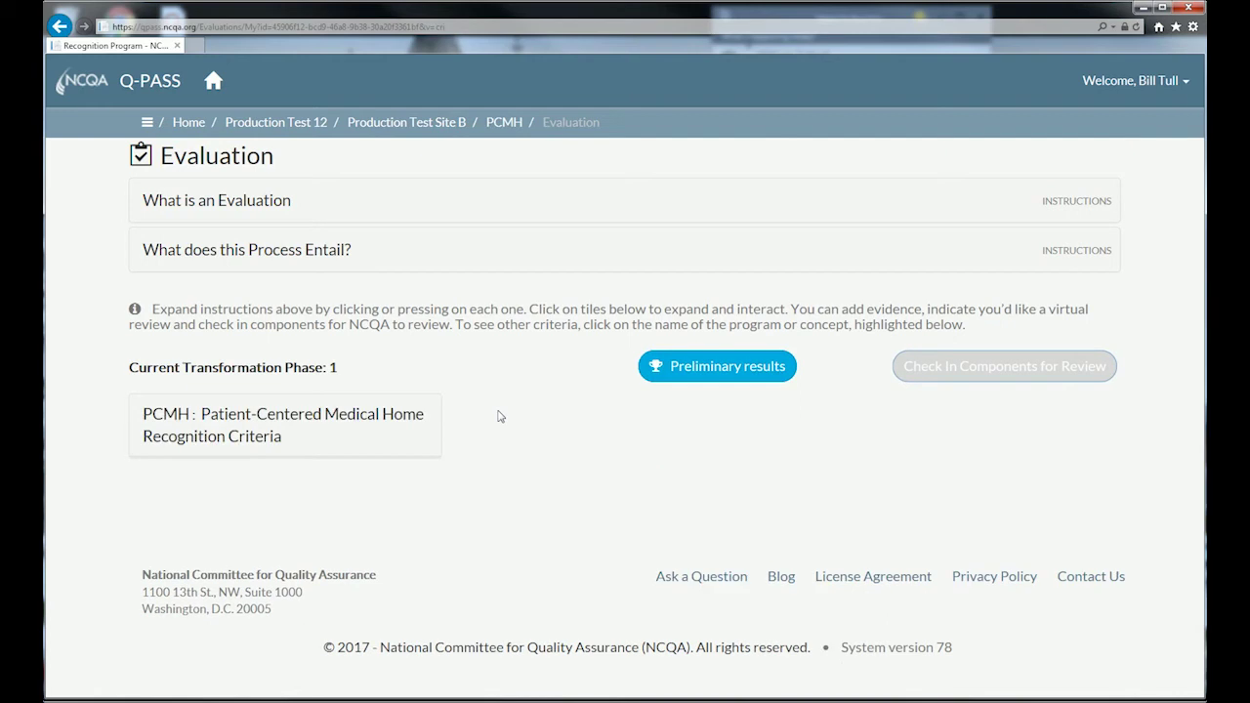
pyautogui.click(330, 439)
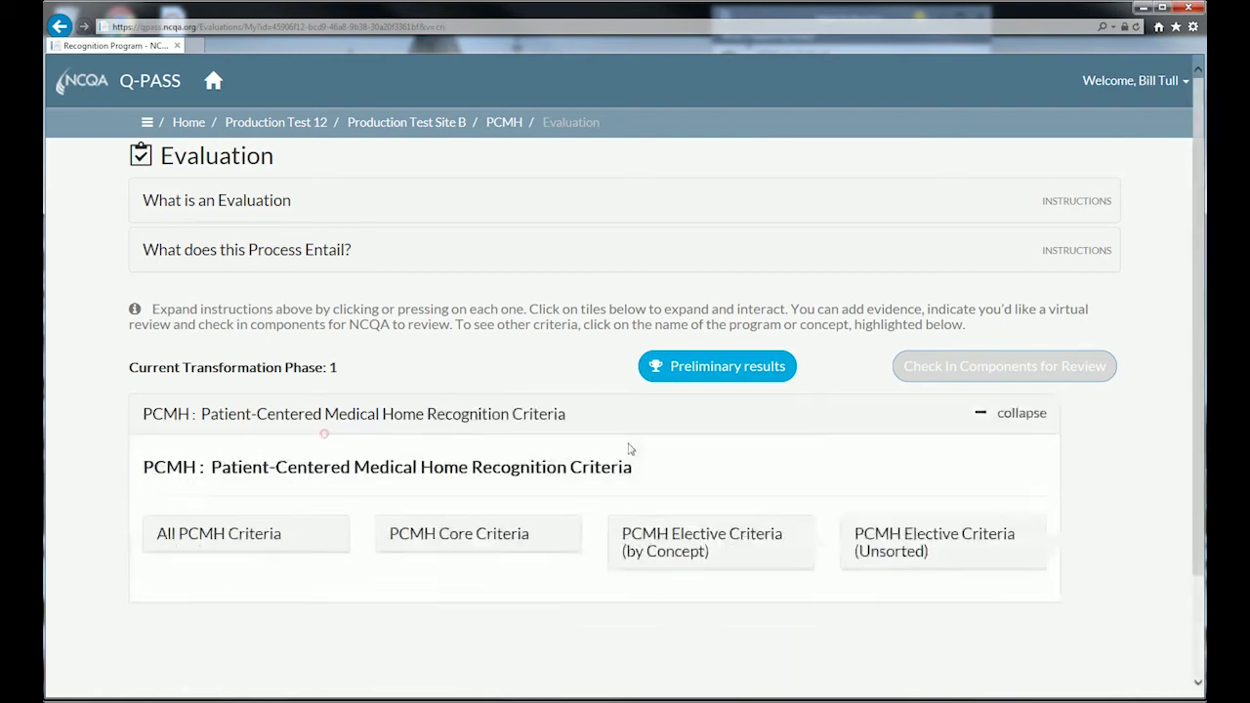
pyautogui.click(254, 542)
pyautogui.scroll(-1, 277, 547)
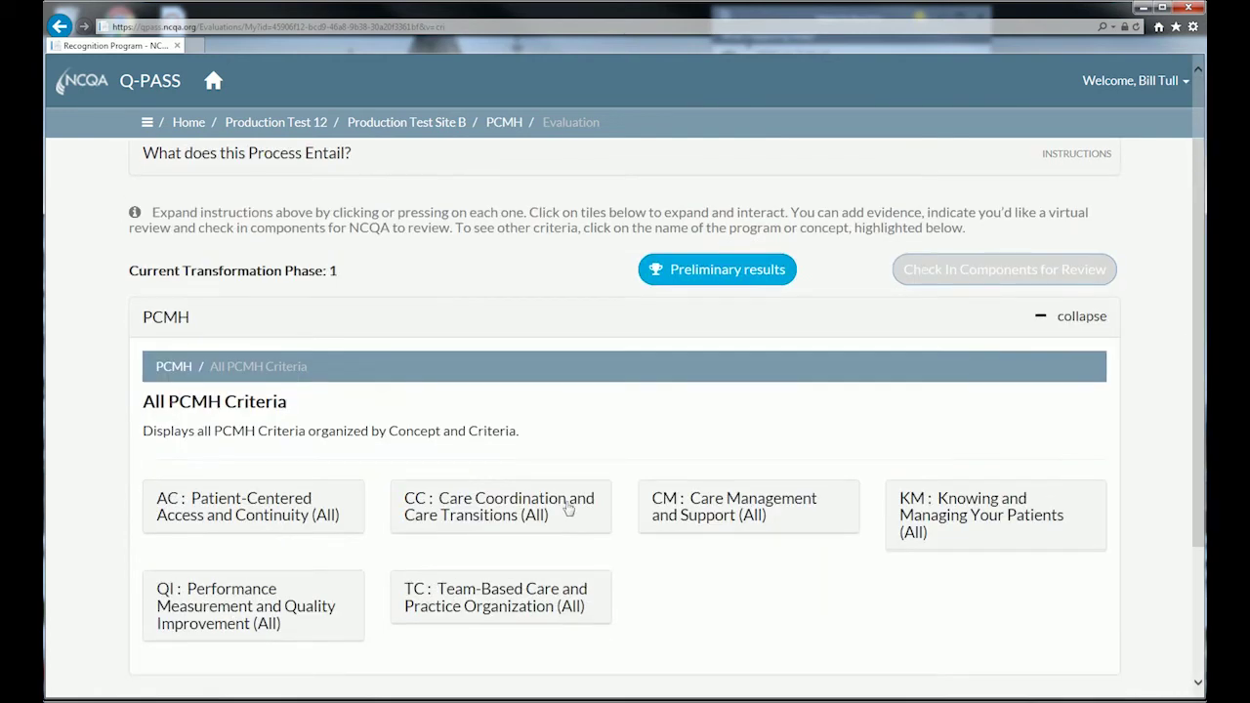
pyautogui.click(267, 514)
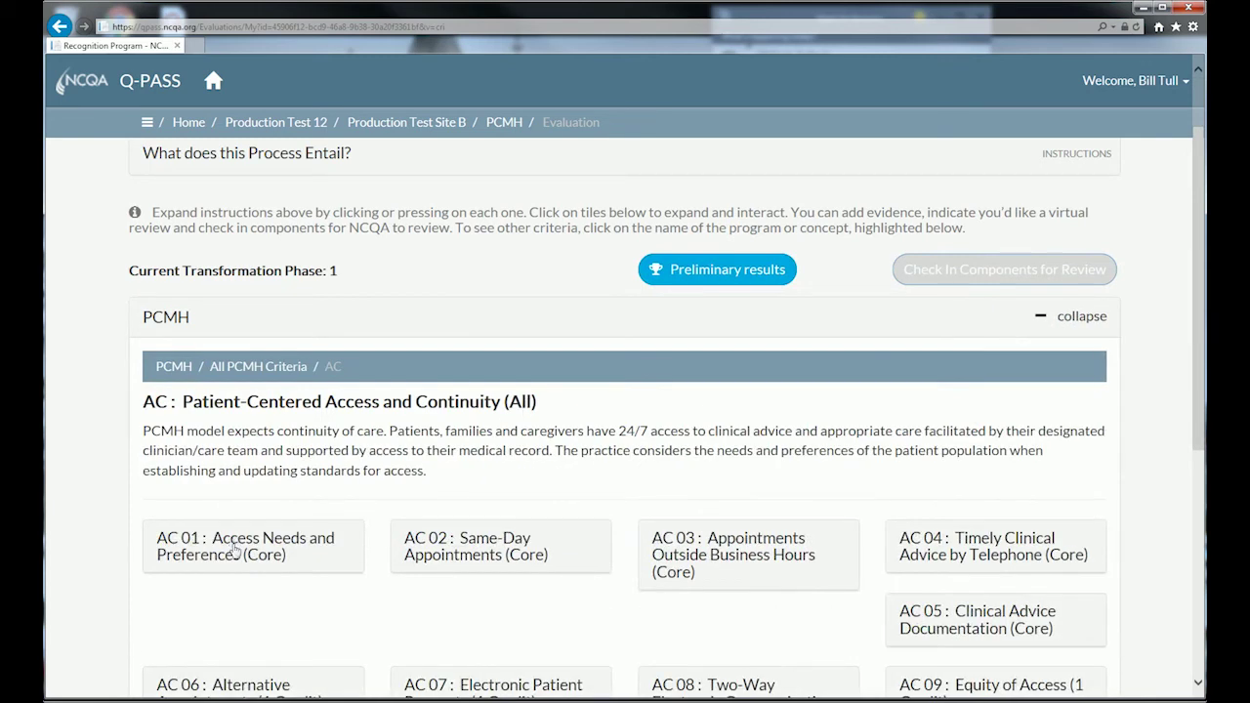
pyautogui.click(235, 548)
pyautogui.scroll(-1, 644, 440)
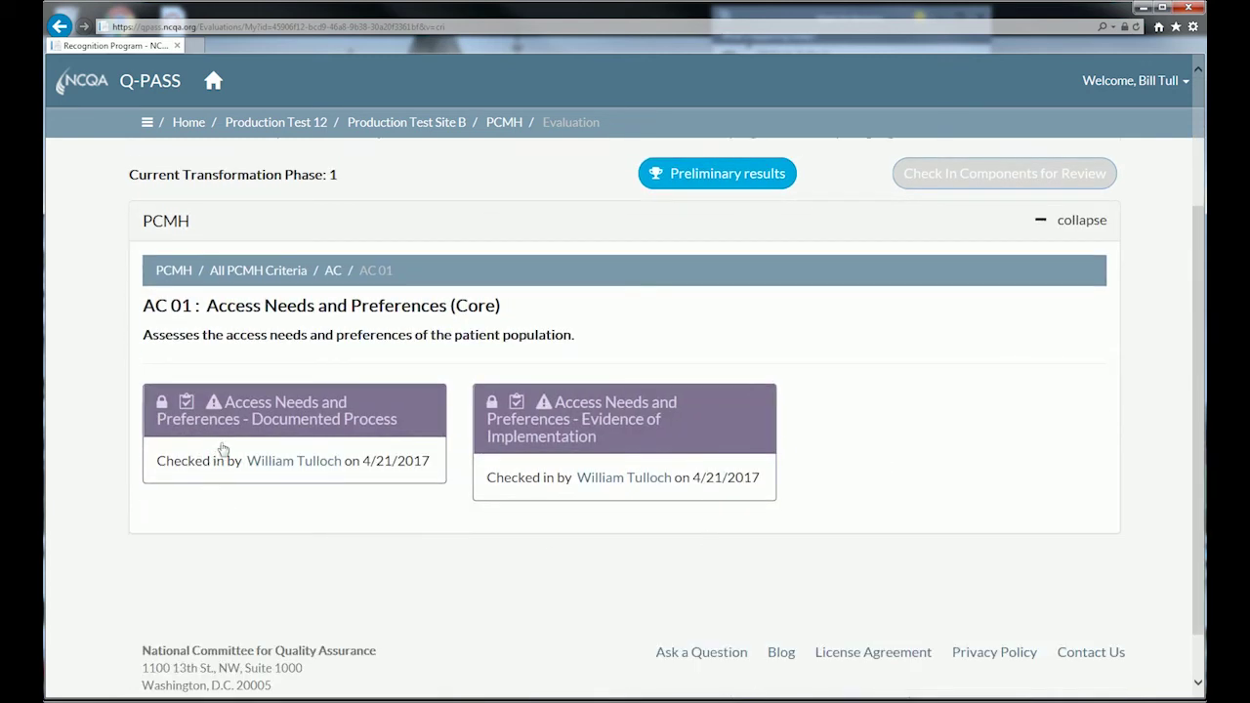
pyautogui.click(361, 420)
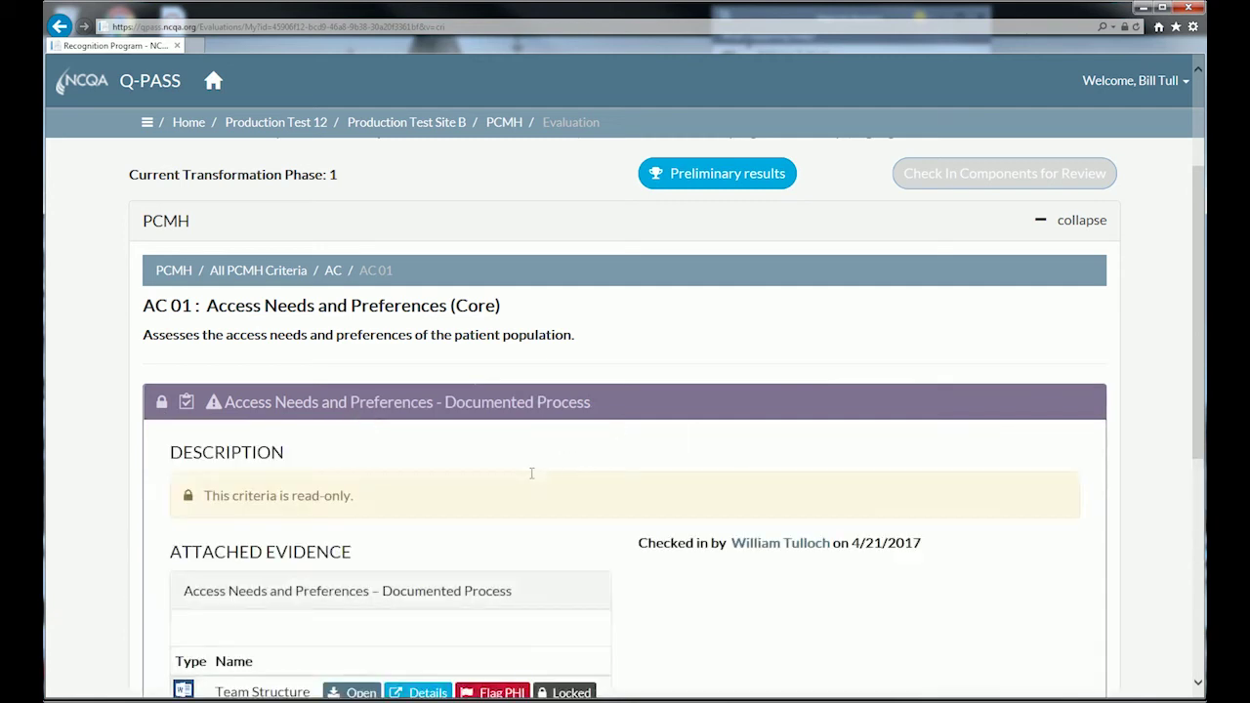
pyautogui.scroll(-3, 530, 475)
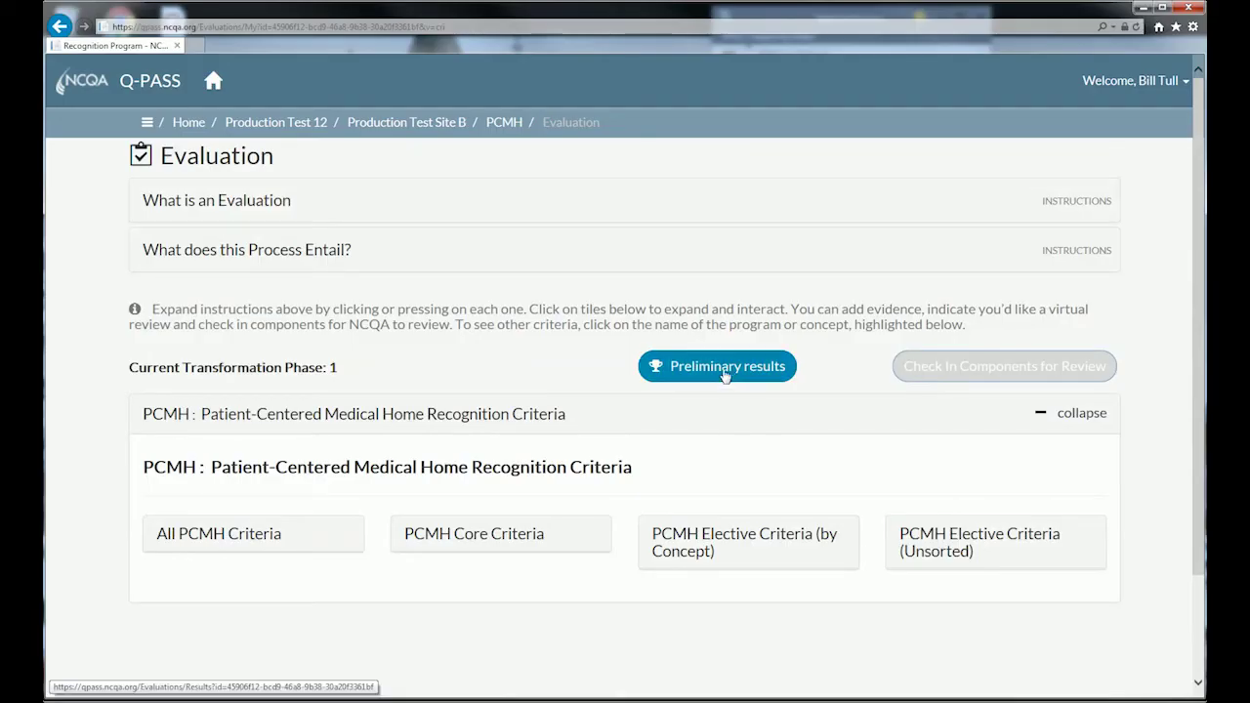
# Open Site B's PCMH Preliminary results and look over the criteria tree
pyautogui.click(725, 374)
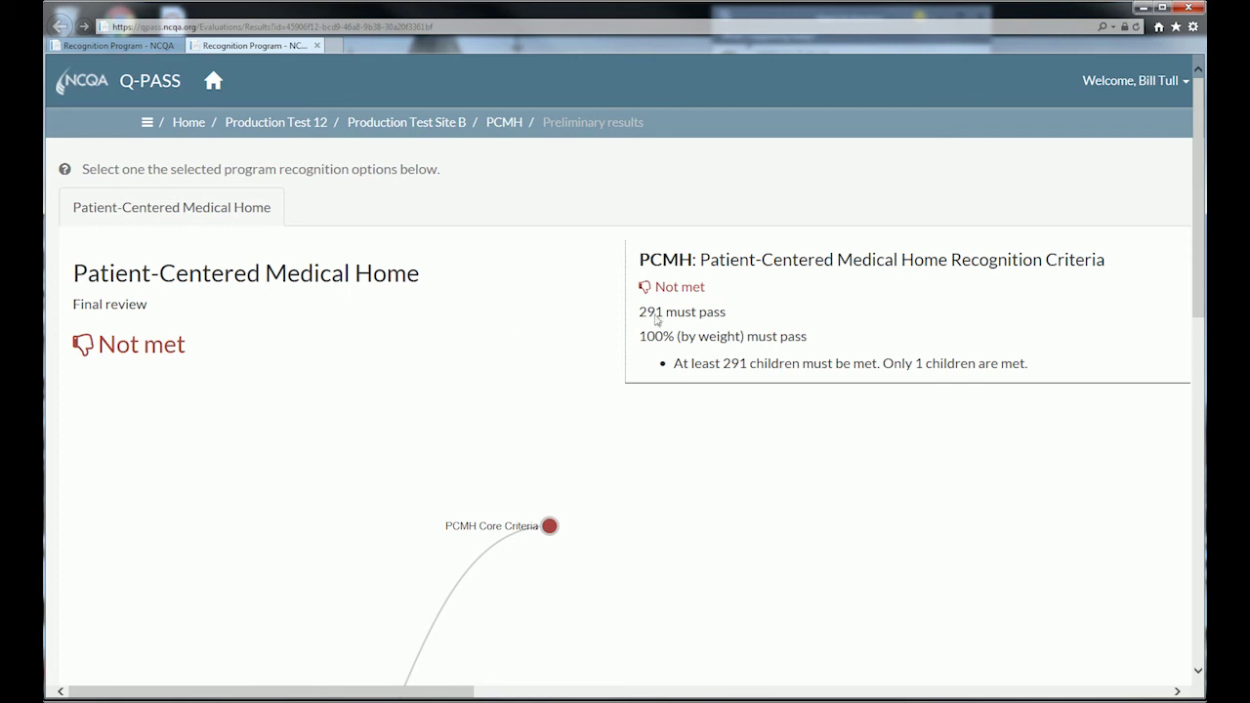
pyautogui.scroll(-1, 215, 391)
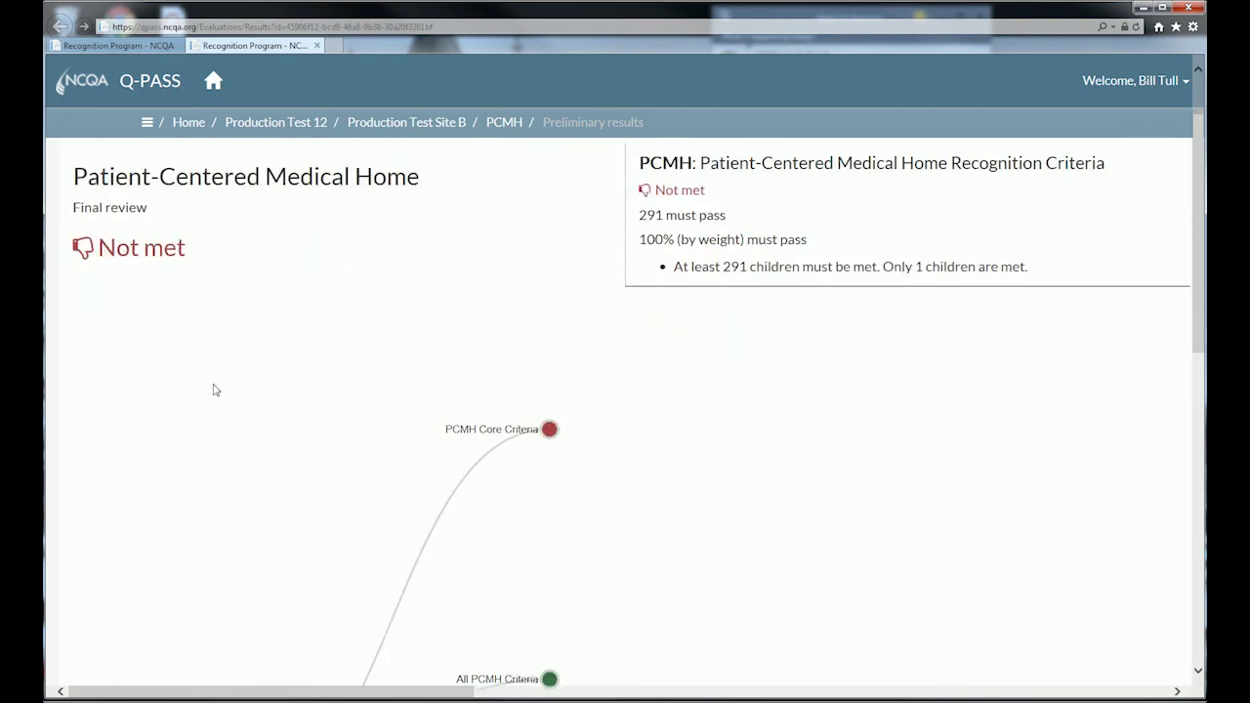
pyautogui.scroll(-3, 216, 390)
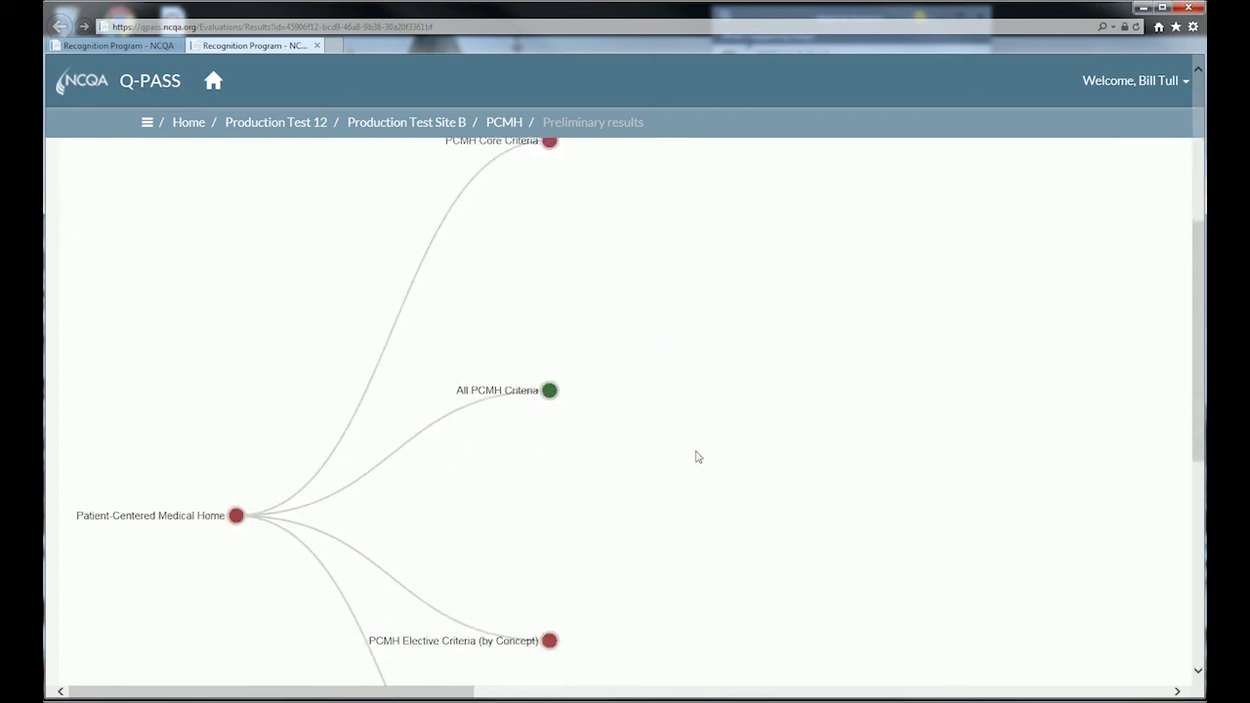
pyautogui.scroll(-2, 511, 495)
pyautogui.scroll(-1, 683, 554)
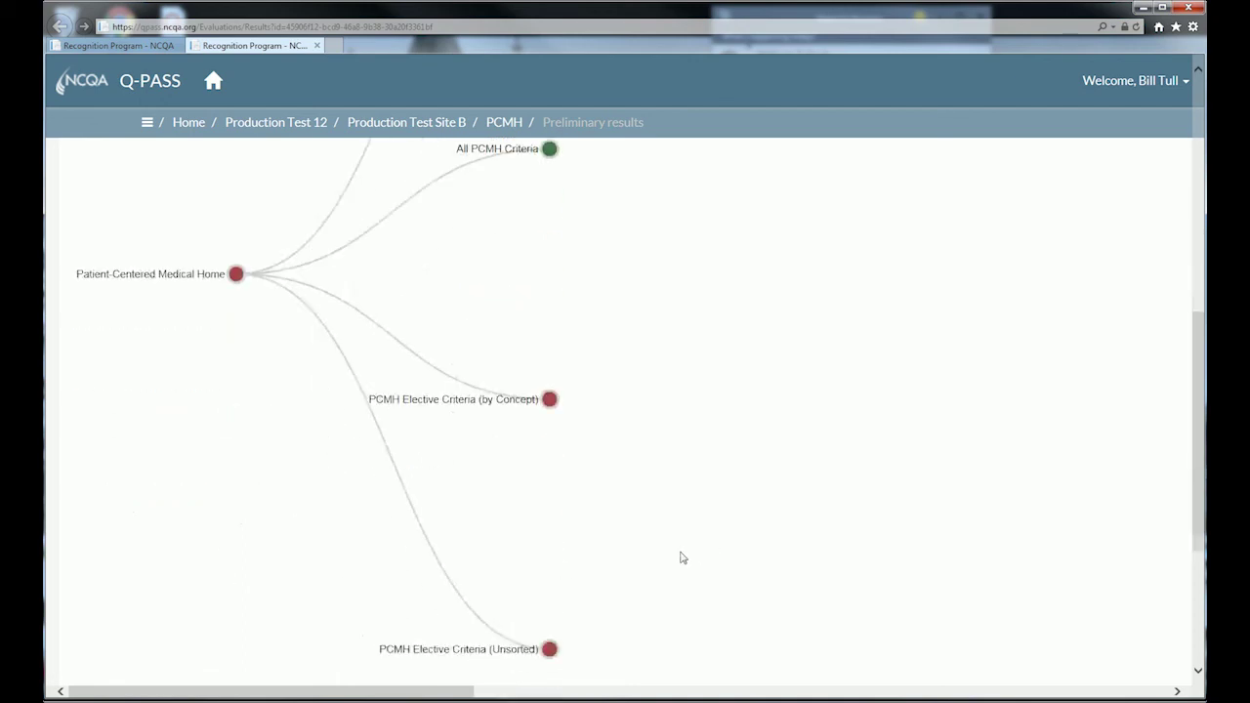
pyautogui.scroll(4, 807, 458)
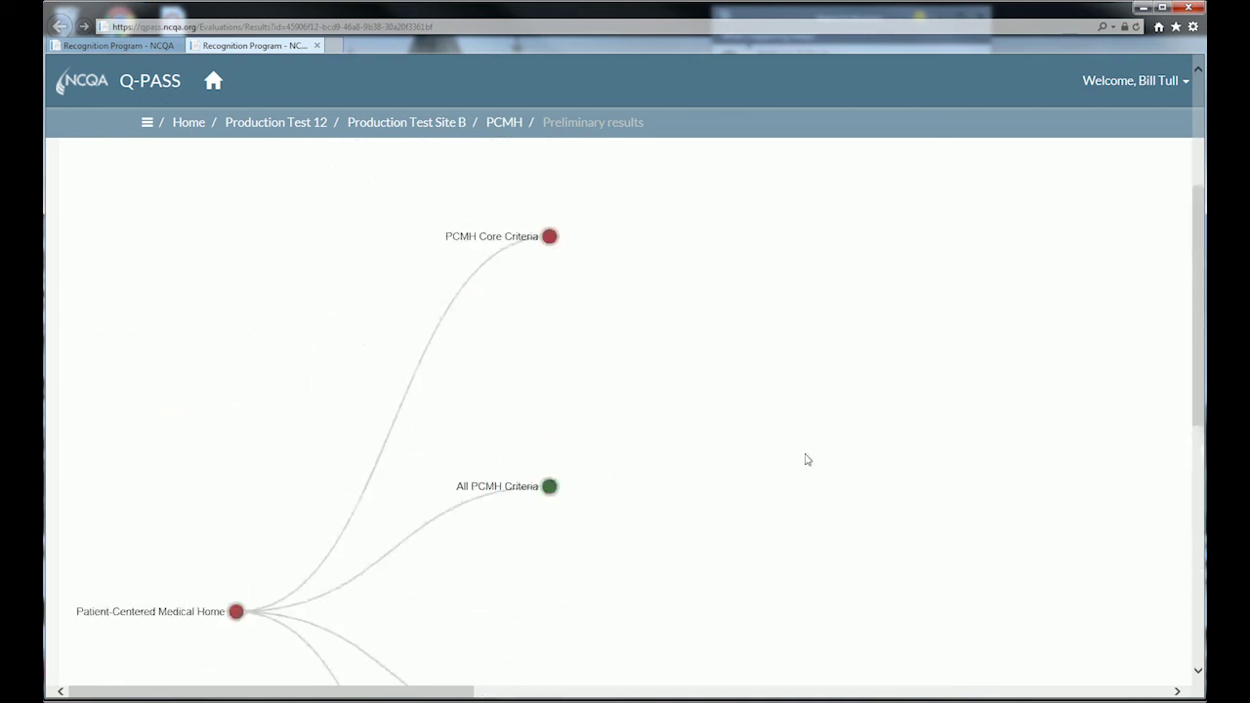
# Expand the PCMH Core Criteria and Patient-Centered Access and Continuity branches to see their criteria status
pyautogui.click(550, 237)
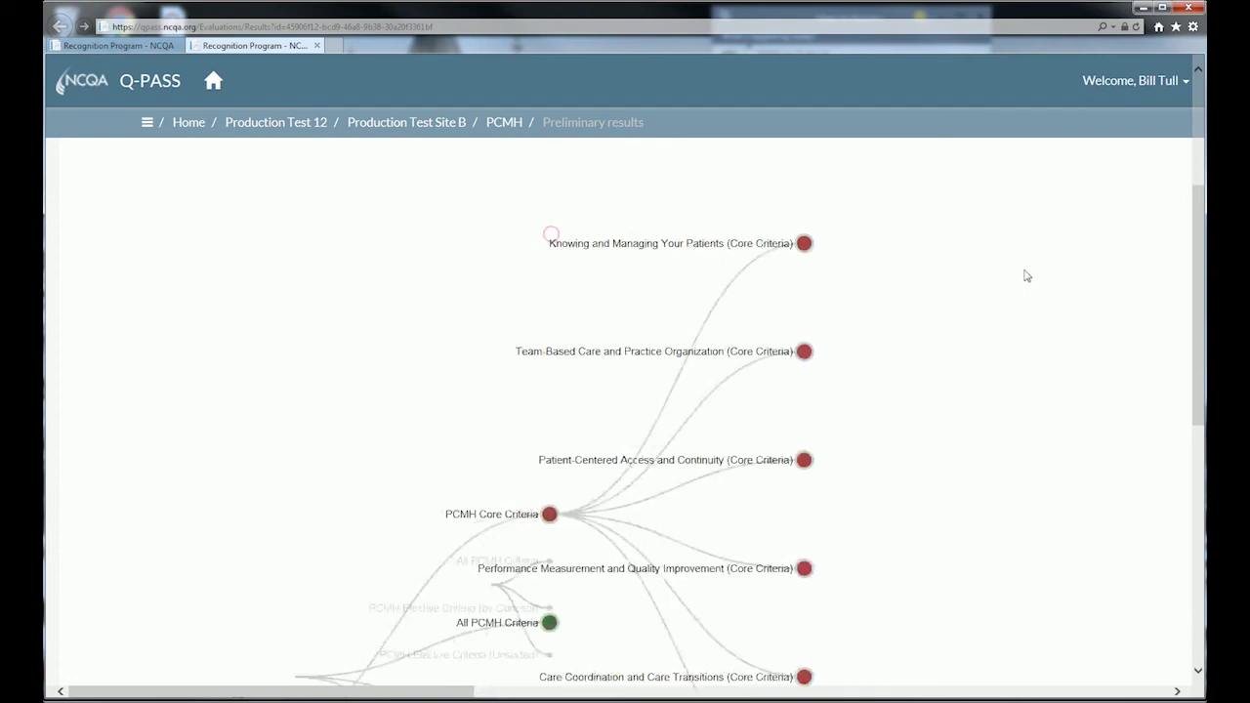
pyautogui.scroll(-2, 977, 332)
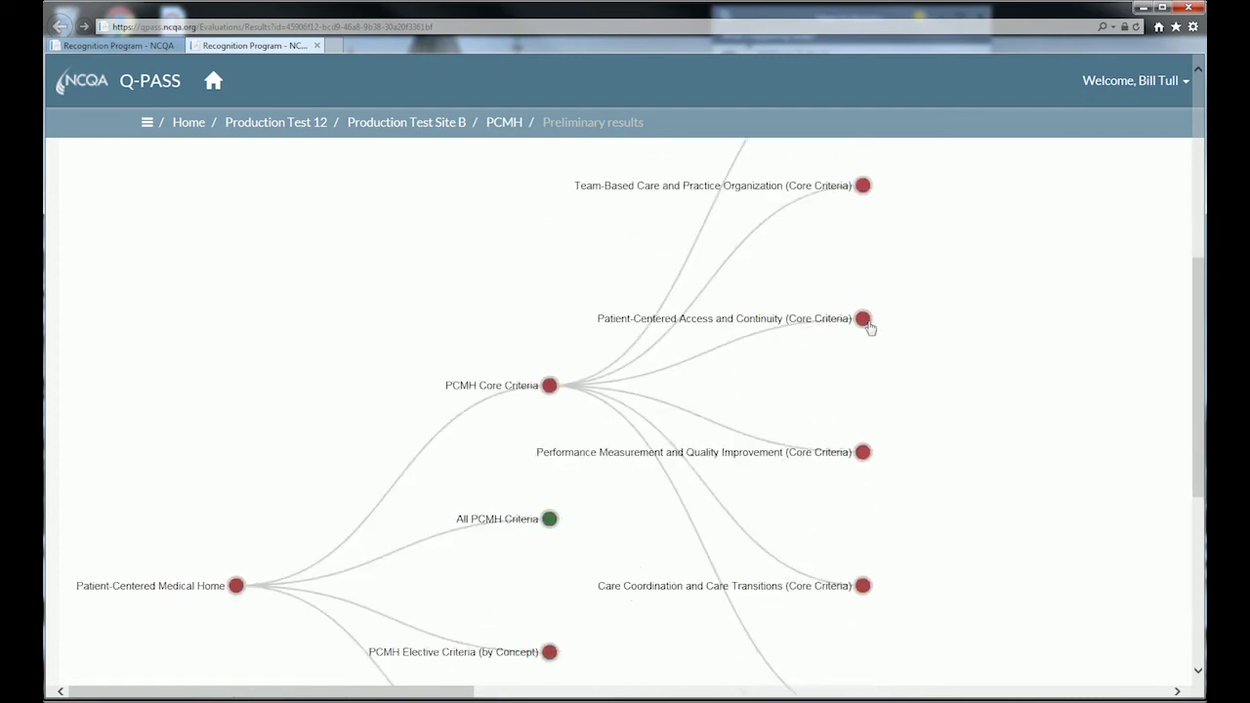
pyautogui.click(863, 320)
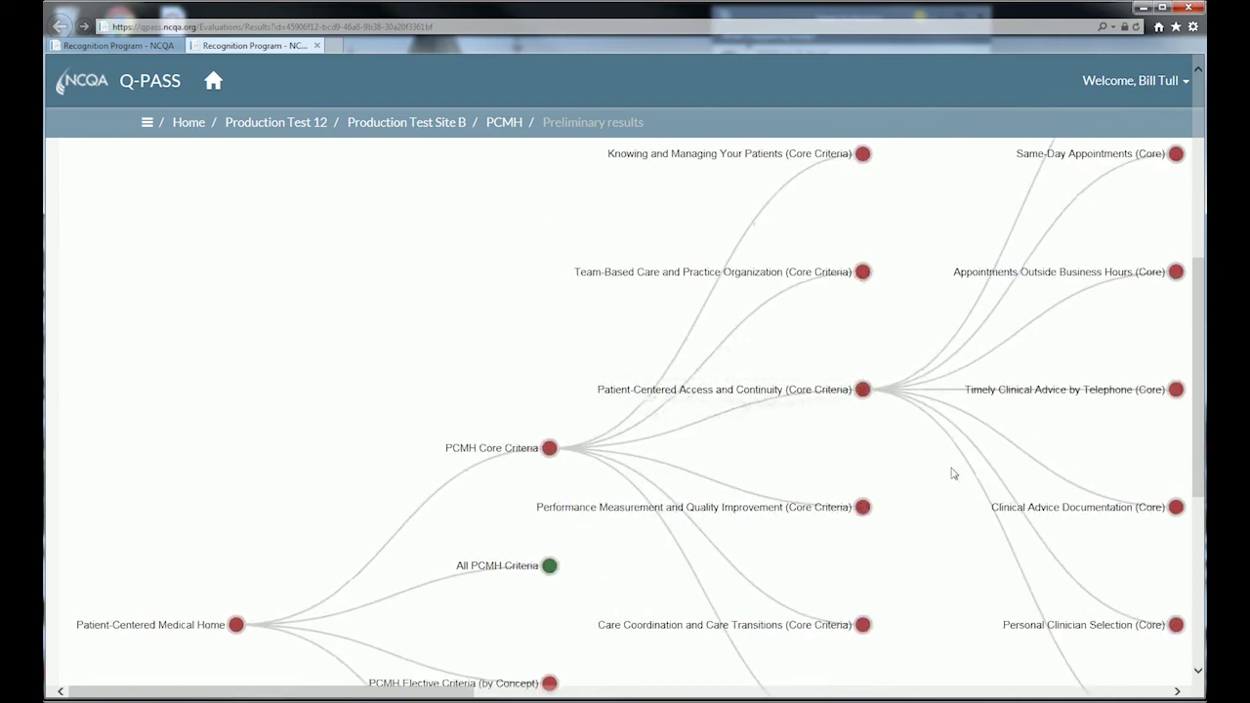
pyautogui.scroll(-2, 946, 500)
pyautogui.scroll(4, 946, 500)
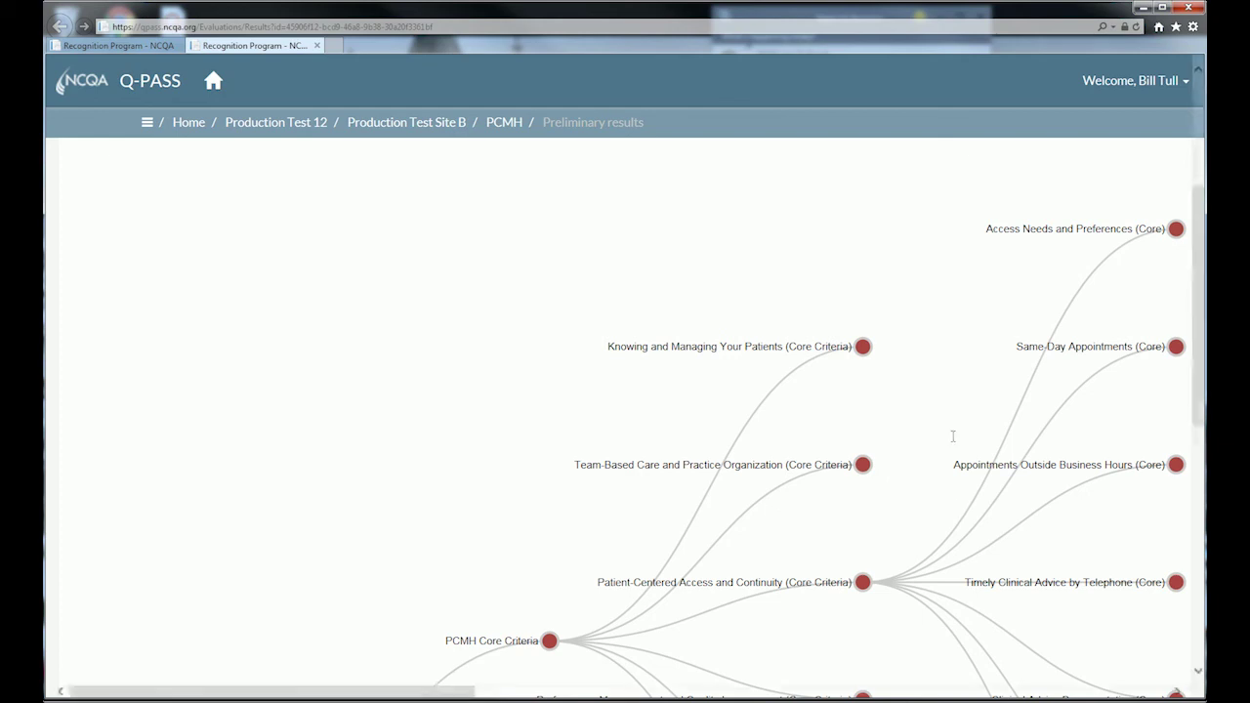
pyautogui.scroll(3, 873, 399)
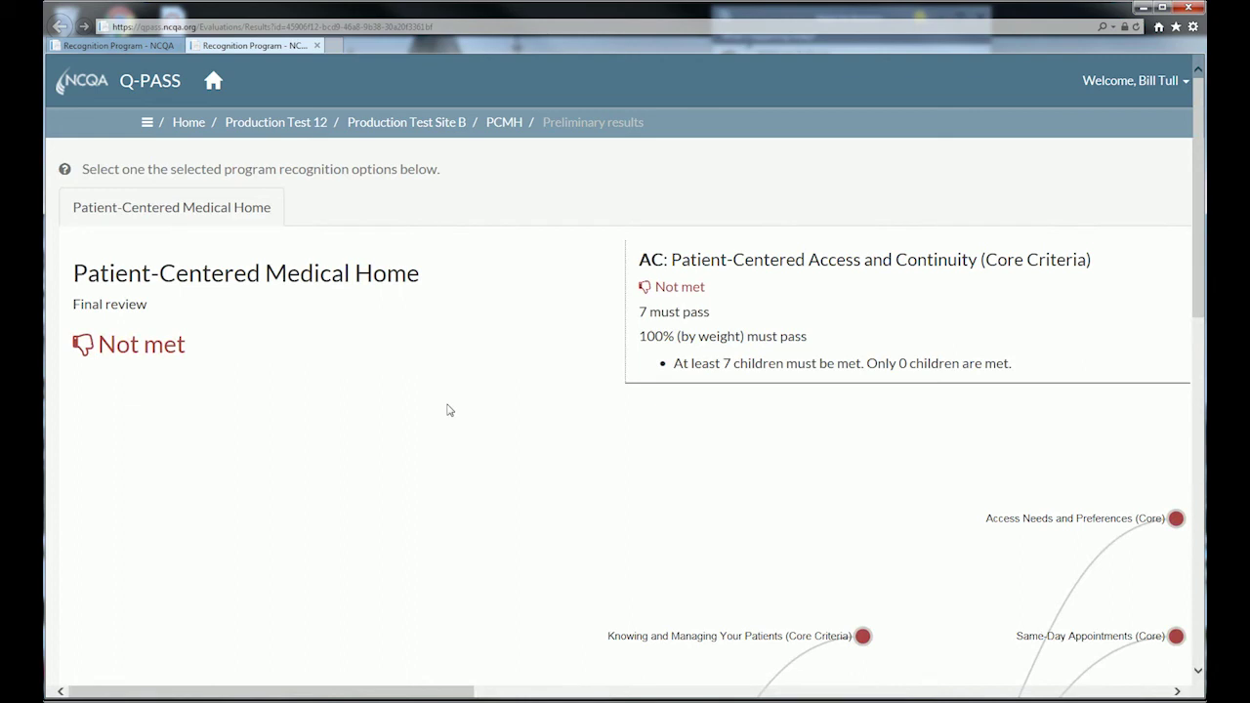
pyautogui.scroll(-2, 488, 429)
pyautogui.scroll(-2, 490, 432)
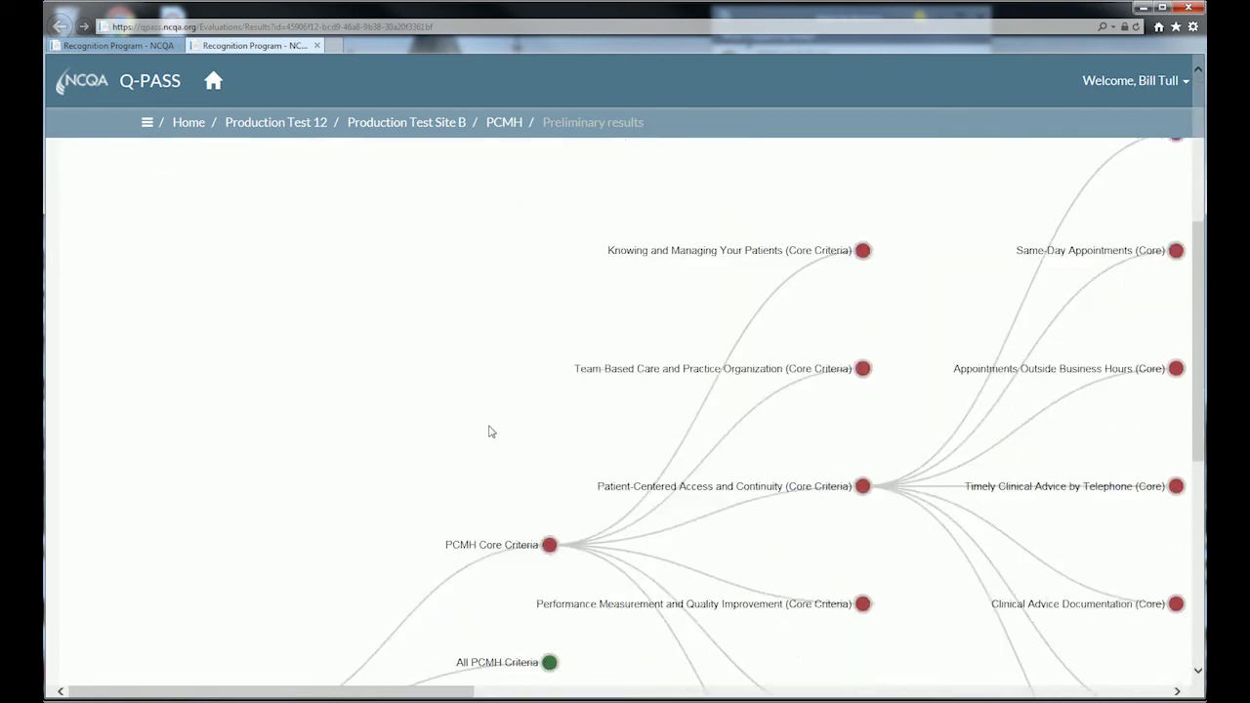